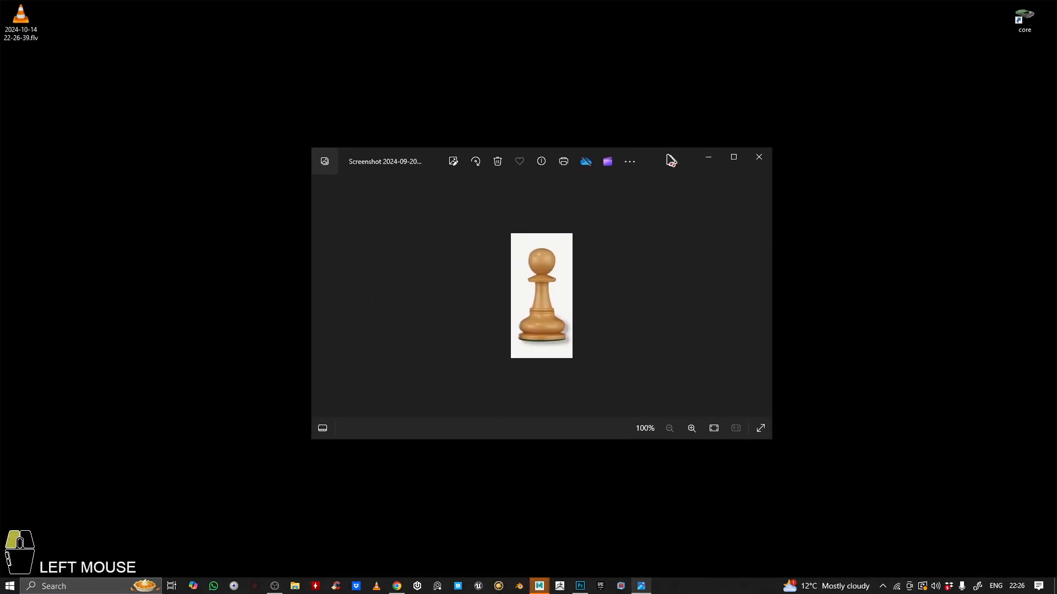
- Examine the pawn reference photo up close, from its round head down to the base
mouse_move(539, 586)
click(597, 546)
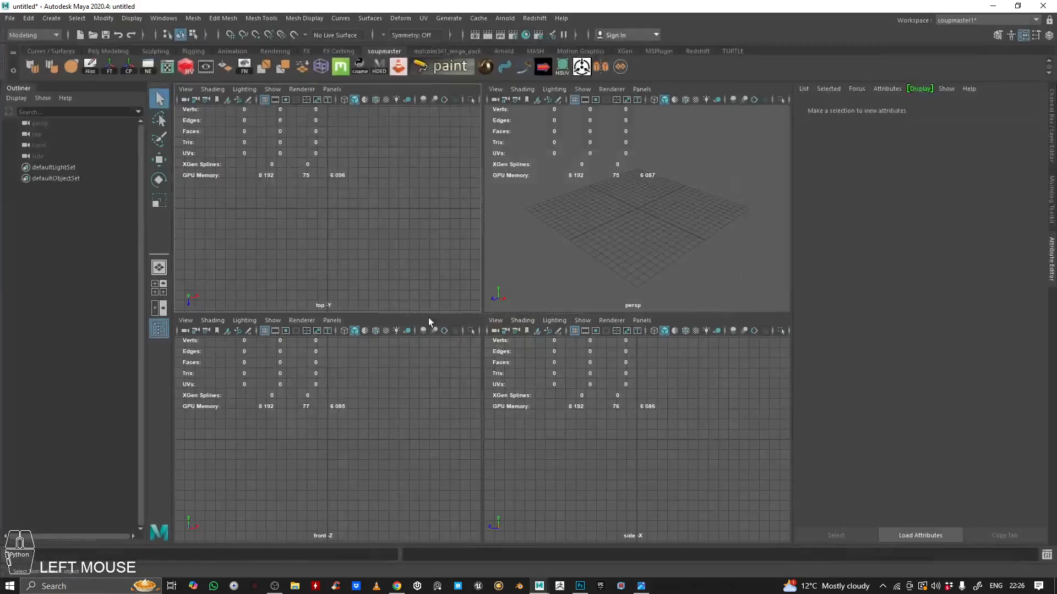
click(642, 586)
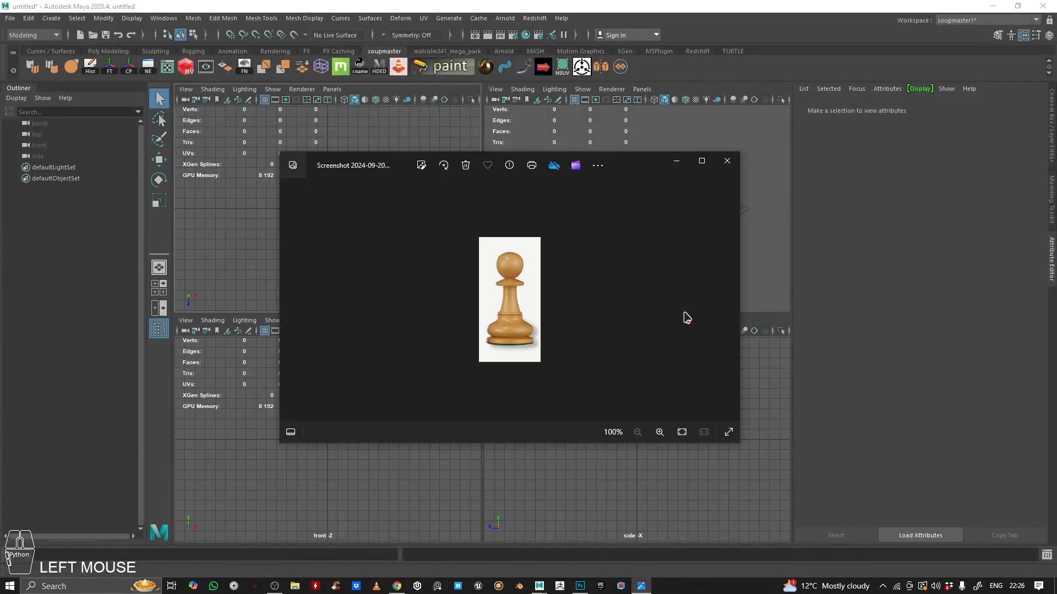
drag(672, 178, 691, 130)
scroll(529, 211, up, 5)
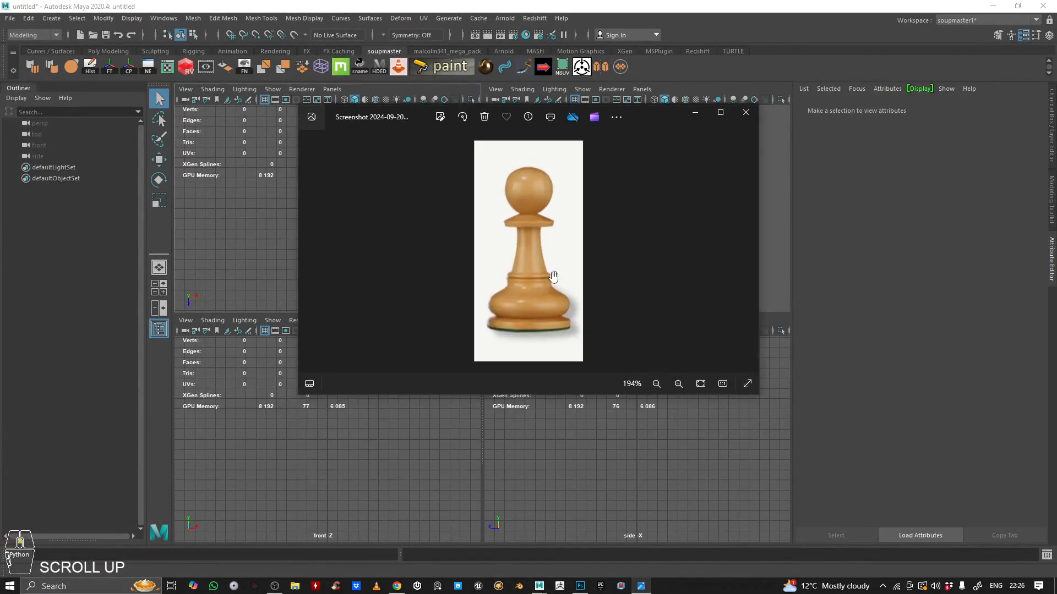
scroll(547, 307, down, 5)
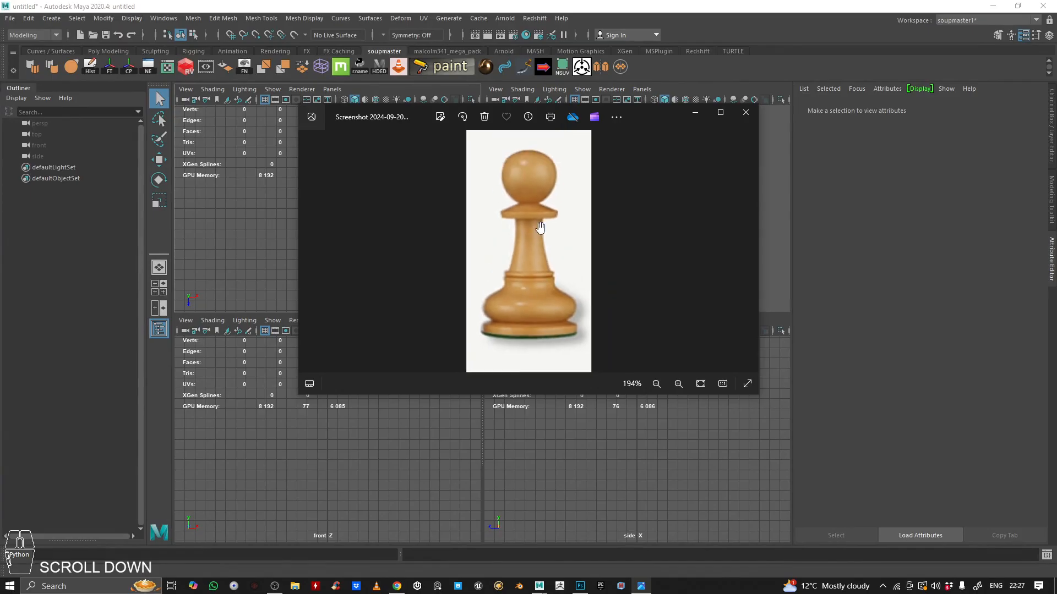
click(477, 345)
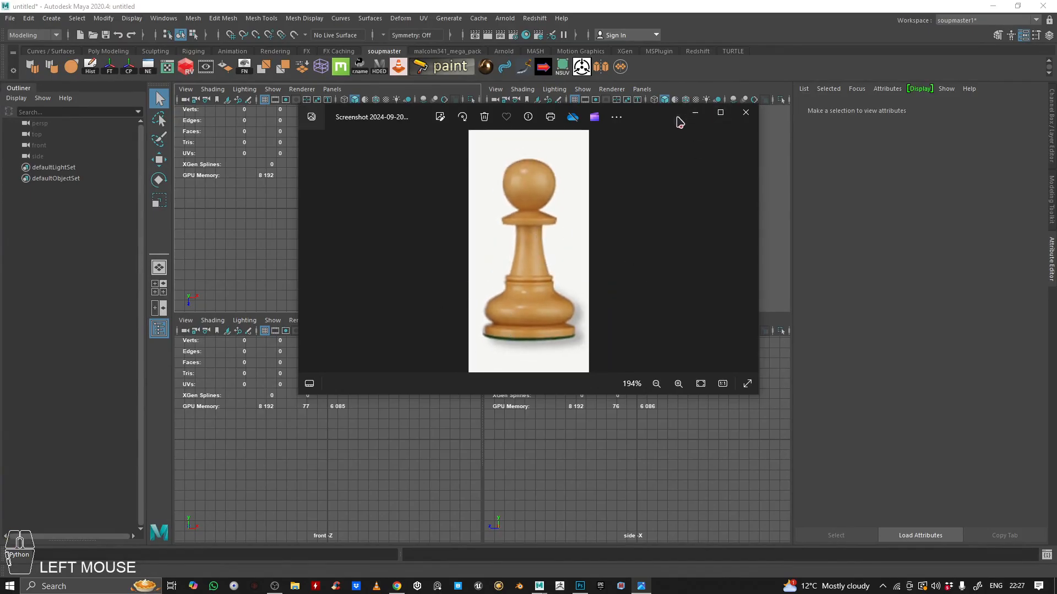
drag(680, 122, 581, 144)
- Switch to Maya and move the pawn photo window out of the way of the viewports
mouse_move(540, 588)
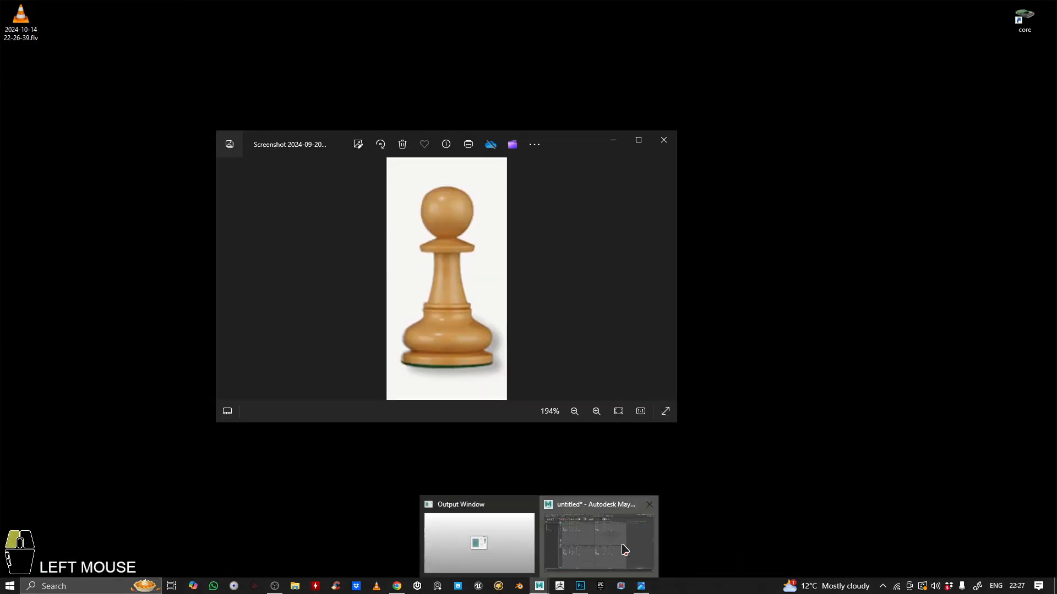
click(630, 531)
click(642, 586)
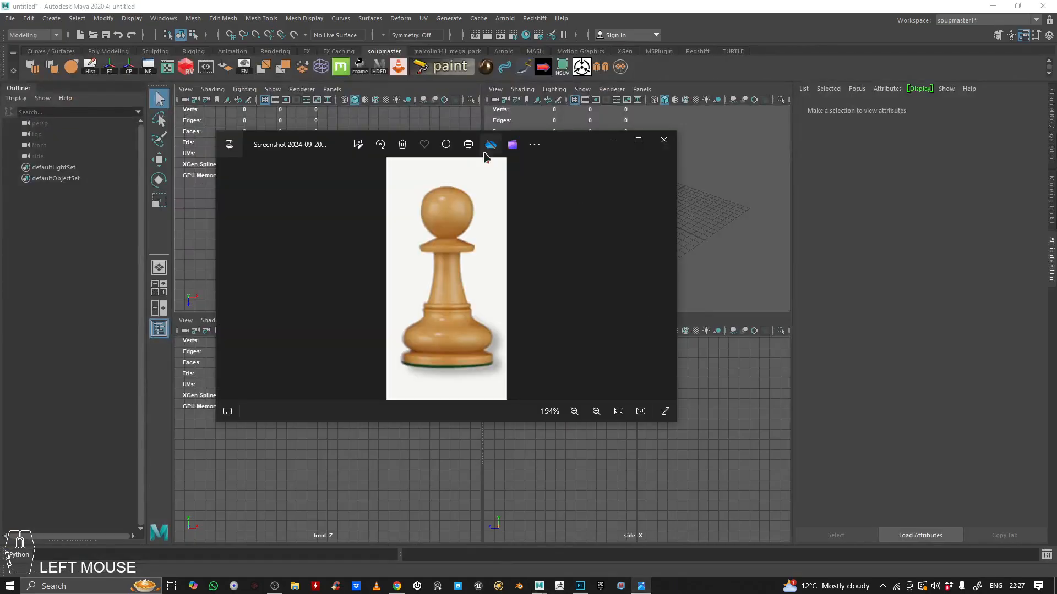
drag(572, 150, 0, 82)
click(340, 182)
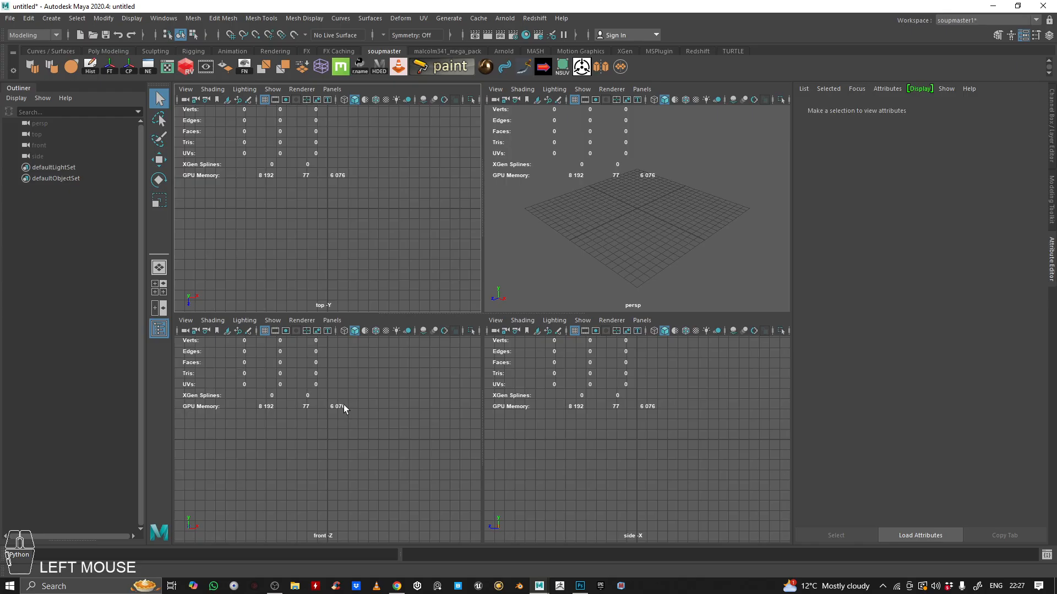
- Maximise the front view and import Screenshot 2024-09-20 161216.png from the Desktop folder as an image plane
key(space)
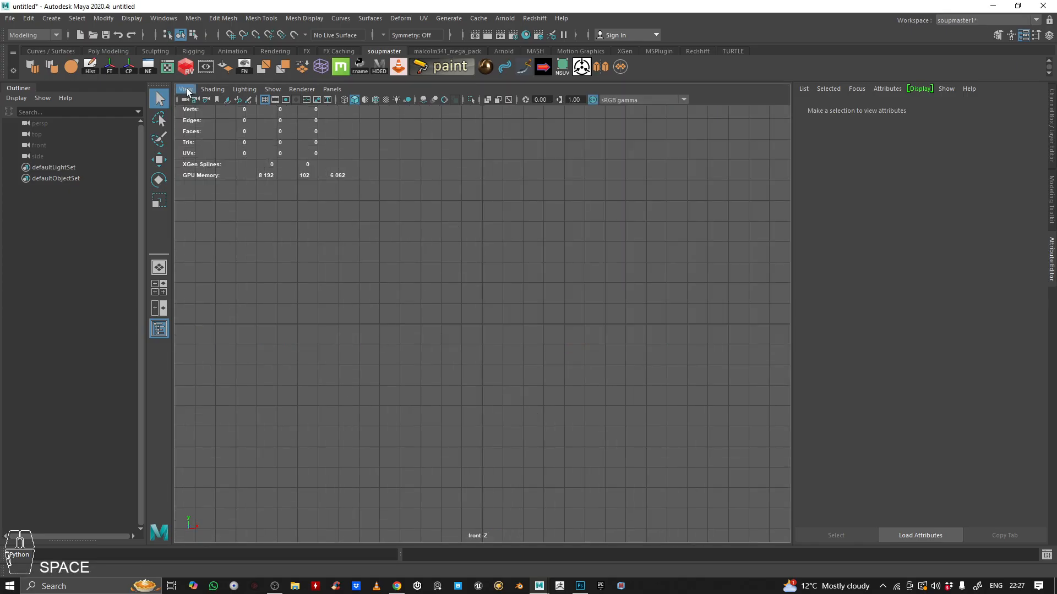
click(188, 91)
mouse_move(229, 334)
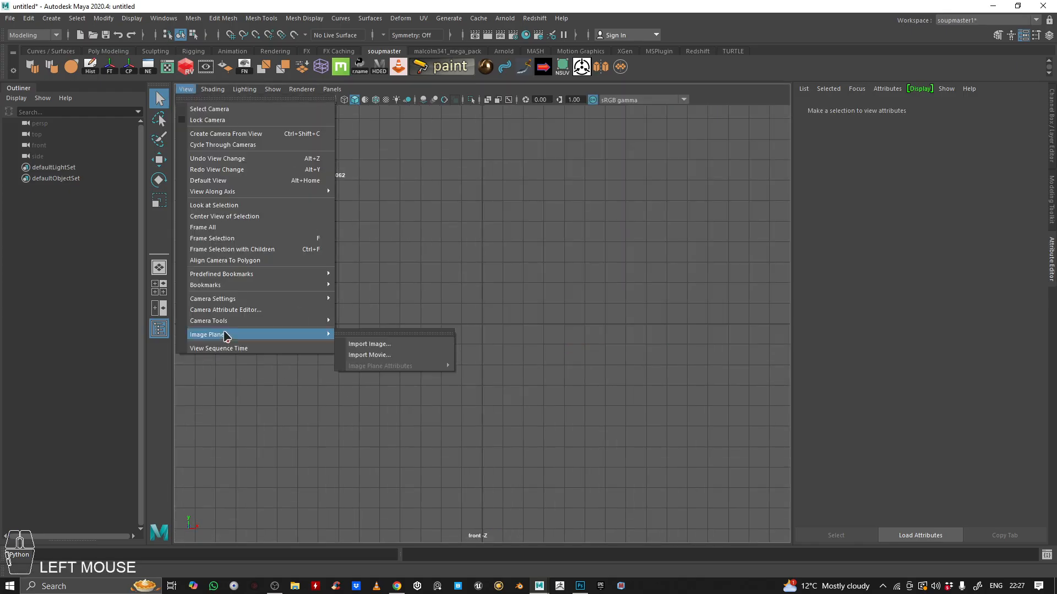
click(380, 345)
click(172, 194)
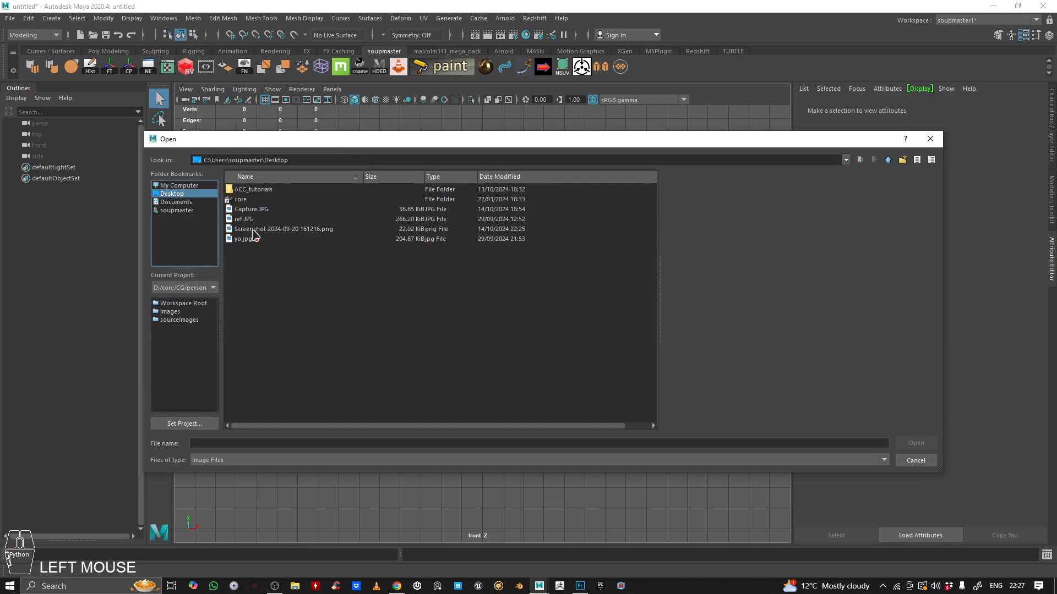
click(276, 229)
double_click(275, 230)
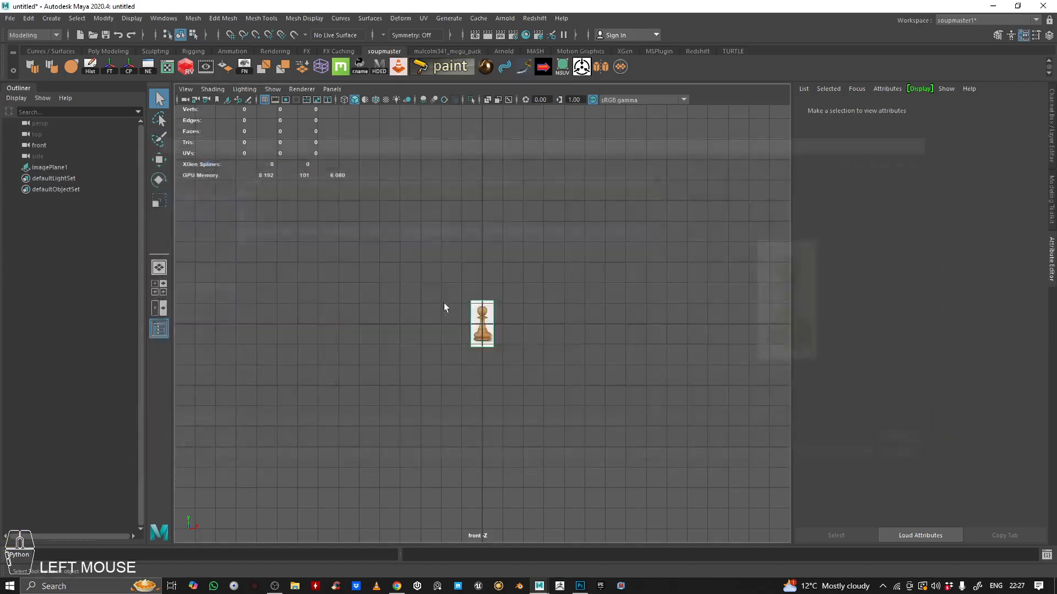
- Scale the pawn image plane up uniformly to about five grid squares wide and ten high
scroll(533, 332, down, 1)
scroll(520, 334, up, 3)
key(r)
drag(488, 322, 672, 472)
scroll(550, 314, down, 3)
alt+middle_drag(550, 314, 536, 305)
scroll(525, 309, up, 2)
- Raise the image plane vertically until the bottom of the pawn's base rests about on the horizontal ground line
key(w)
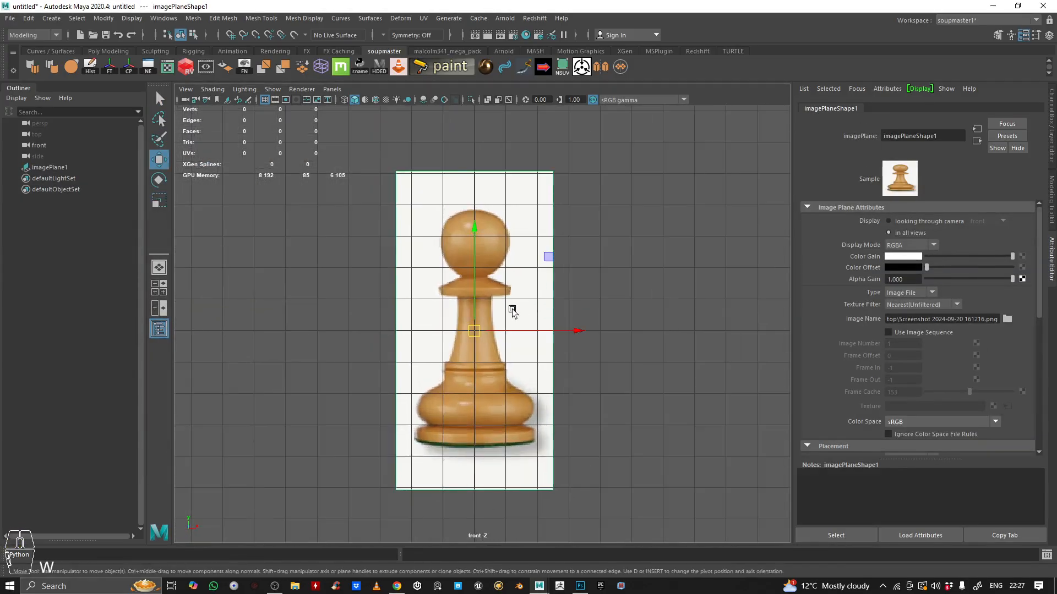
drag(478, 305, 477, 198)
scroll(288, 328, up, 4)
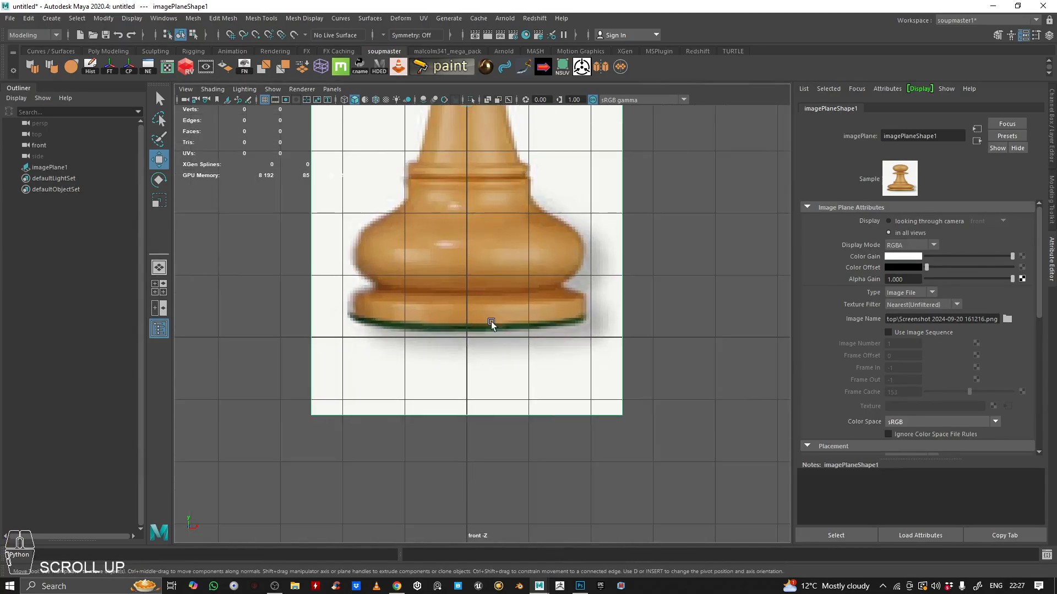
scroll(377, 303, down, 6)
alt+middle_drag(373, 300, 385, 368)
scroll(536, 366, up, 3)
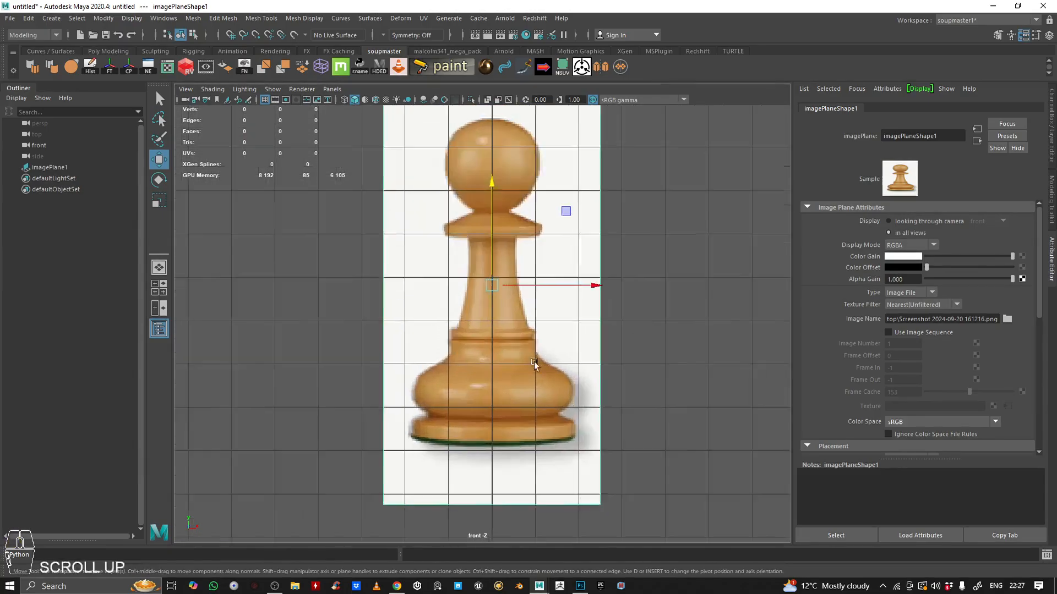
alt+middle_drag(535, 365, 530, 363)
mouse_move(483, 185)
mouse_down()
mouse_move(484, 119)
mouse_move(491, 184)
mouse_up()
scroll(503, 389, up, 5)
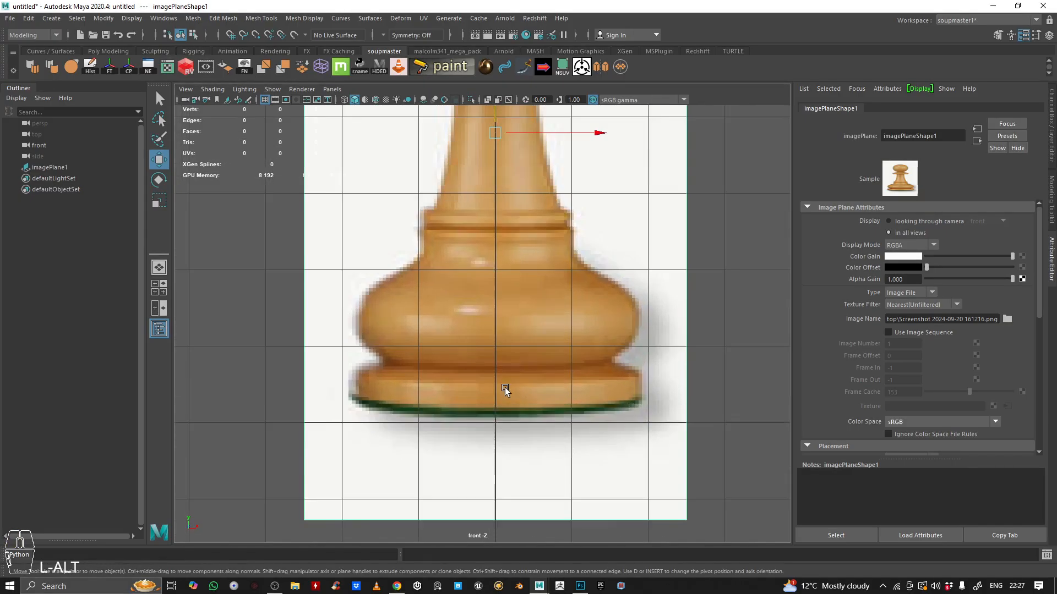
scroll(465, 432, down, 6)
drag(485, 215, 484, 245)
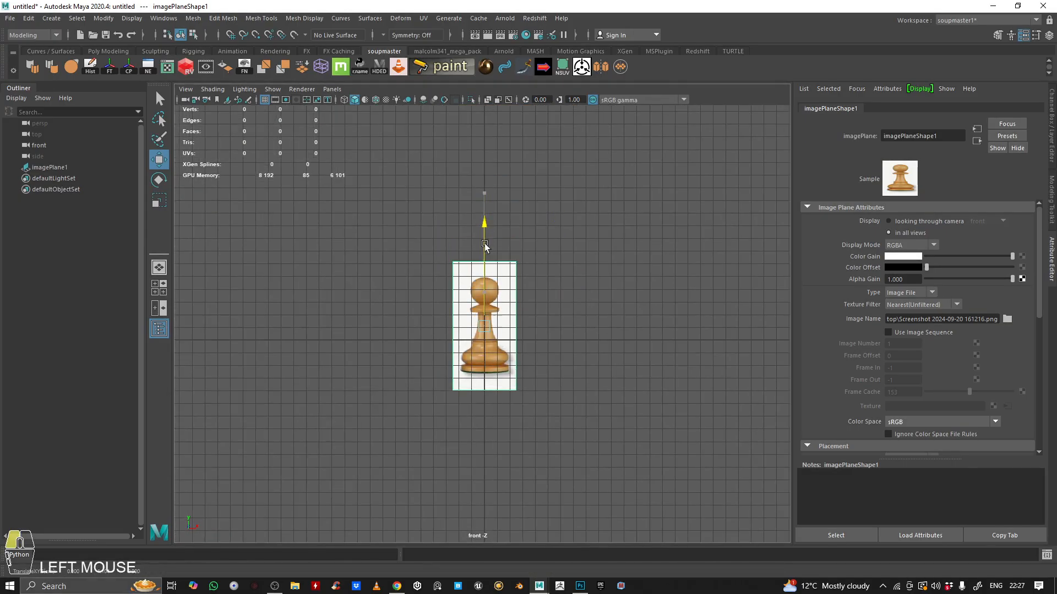
scroll(484, 245, up, 3)
alt+middle_drag(485, 245, 472, 249)
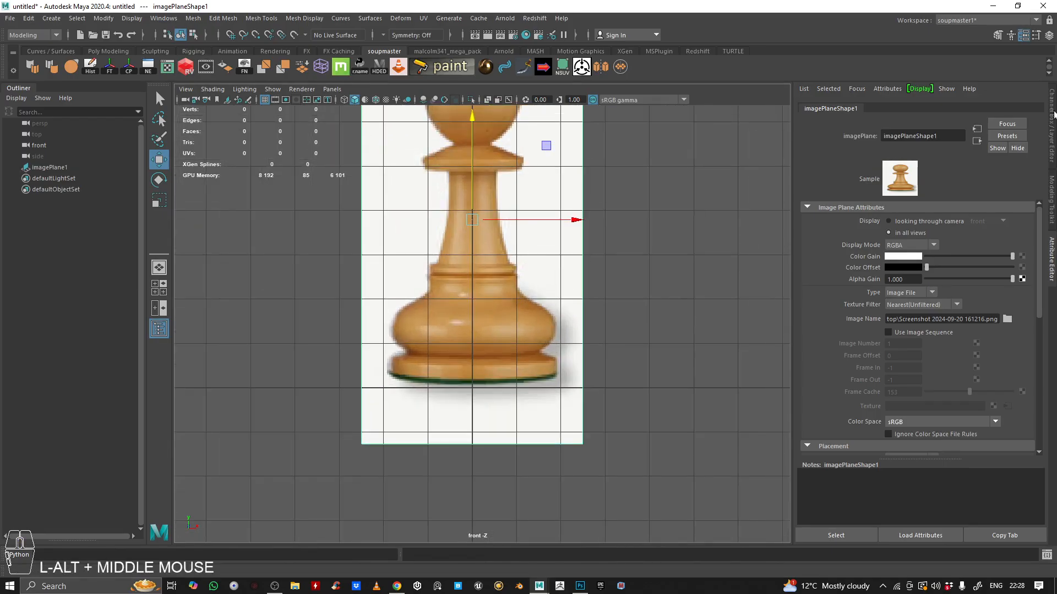
- Make the image plane semi-transparent with an Alpha Gain of 0.513, checking it in the perspective view
drag(984, 282, 976, 279)
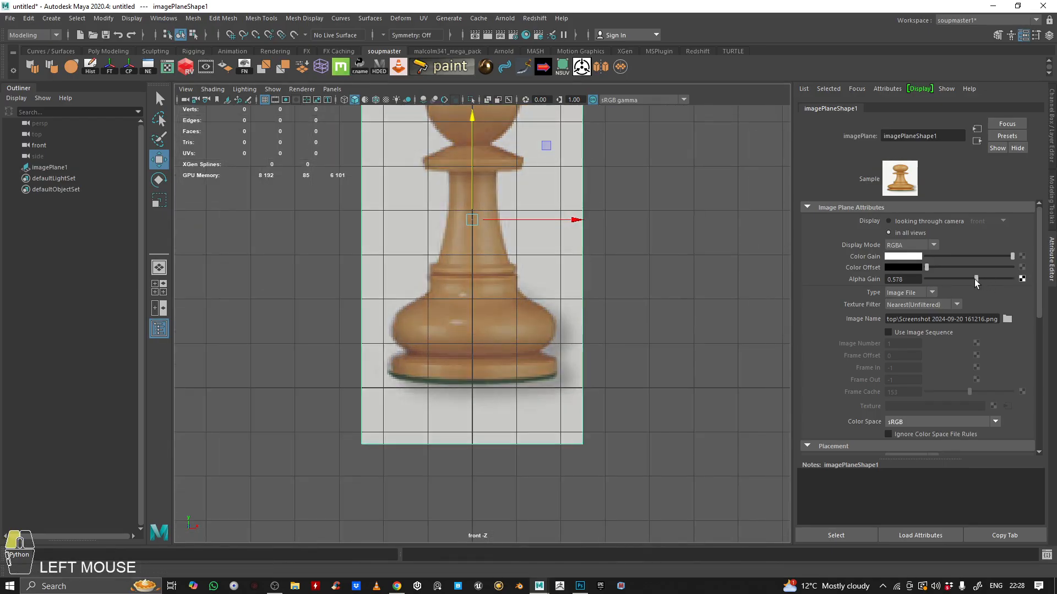
scroll(622, 287, down, 3)
alt+middle_drag(623, 288, 611, 308)
key(space)
key(space)
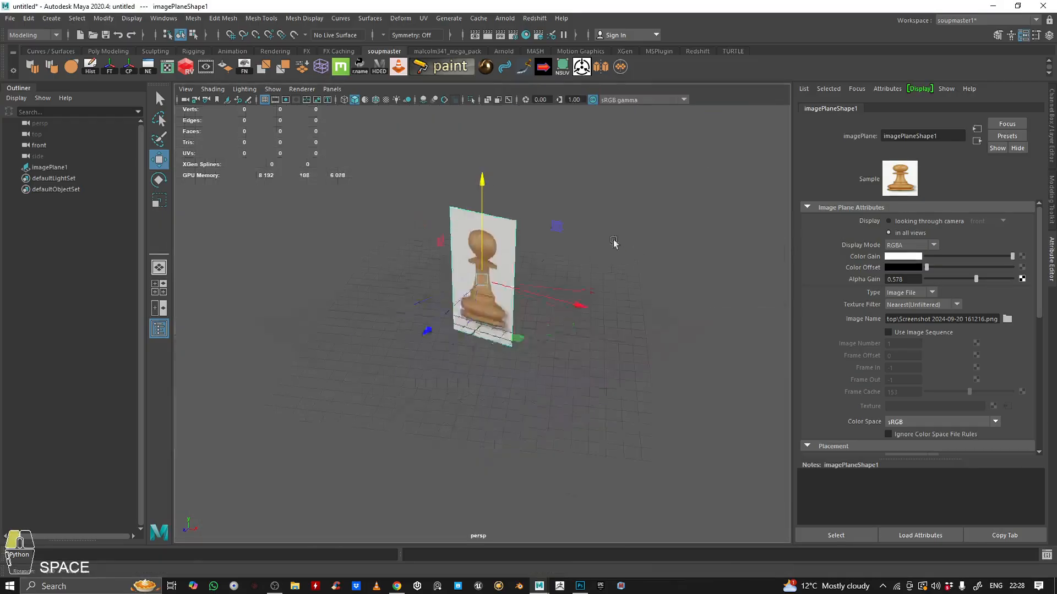
alt+middle_drag(613, 243, 454, 413)
alt+right_drag(454, 412, 496, 405)
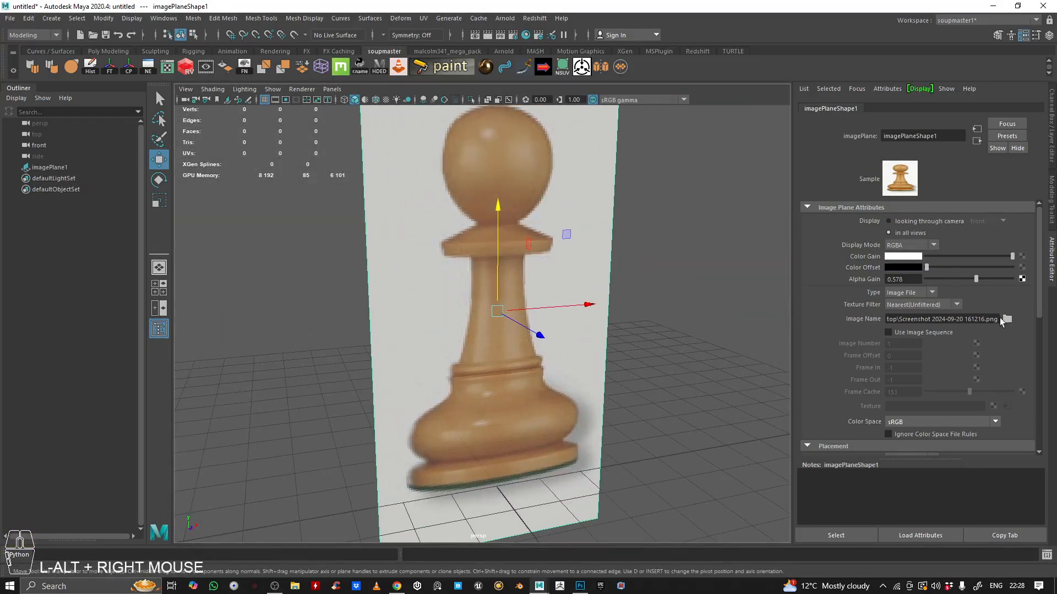
mouse_move(976, 279)
mouse_down()
mouse_move(1033, 292)
mouse_move(969, 296)
mouse_up()
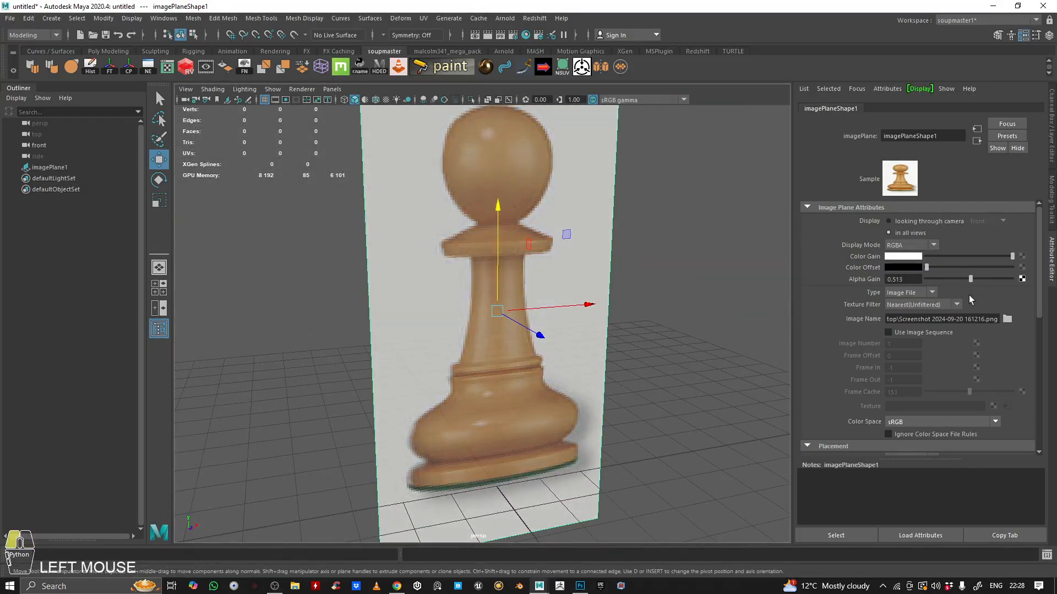
- Put the selected image plane in a new display layer and set that layer to Reference mode
alt+middle_drag(637, 382, 625, 350)
alt+drag(625, 350, 603, 348)
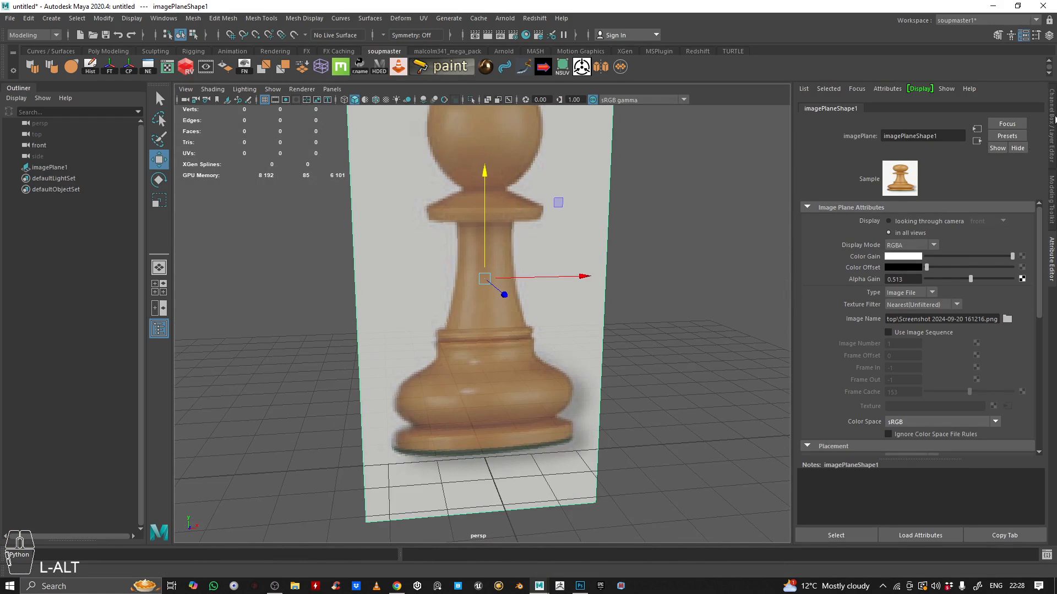
click(1052, 121)
click(1039, 442)
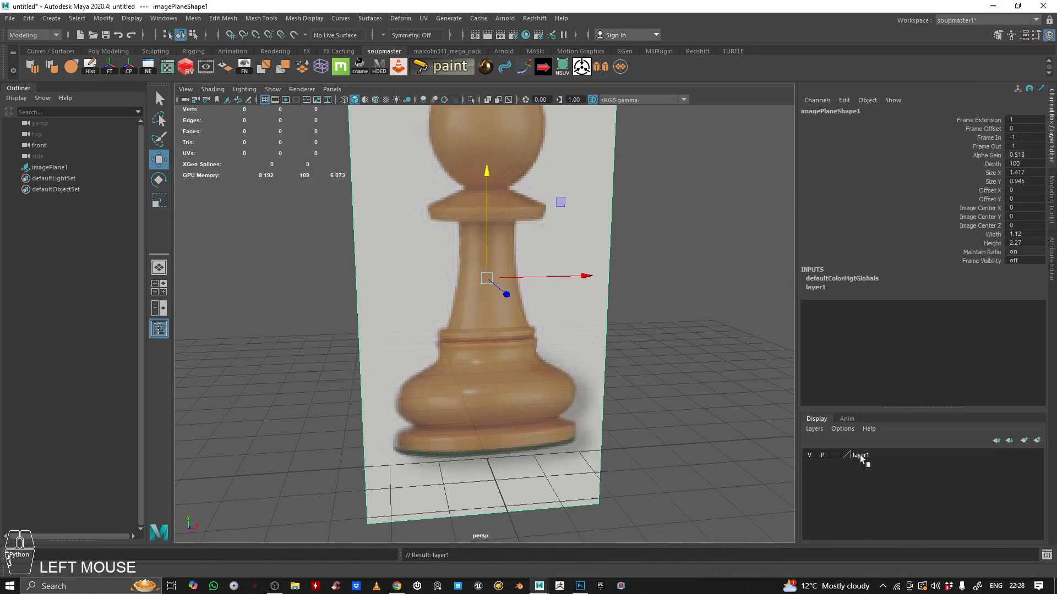
click(835, 456)
click(836, 456)
- Inspect the locked image plane from several angles in the perspective view, checking how the pawn stands on the grid
drag(652, 189, 632, 209)
alt+right_drag(631, 209, 361, 297)
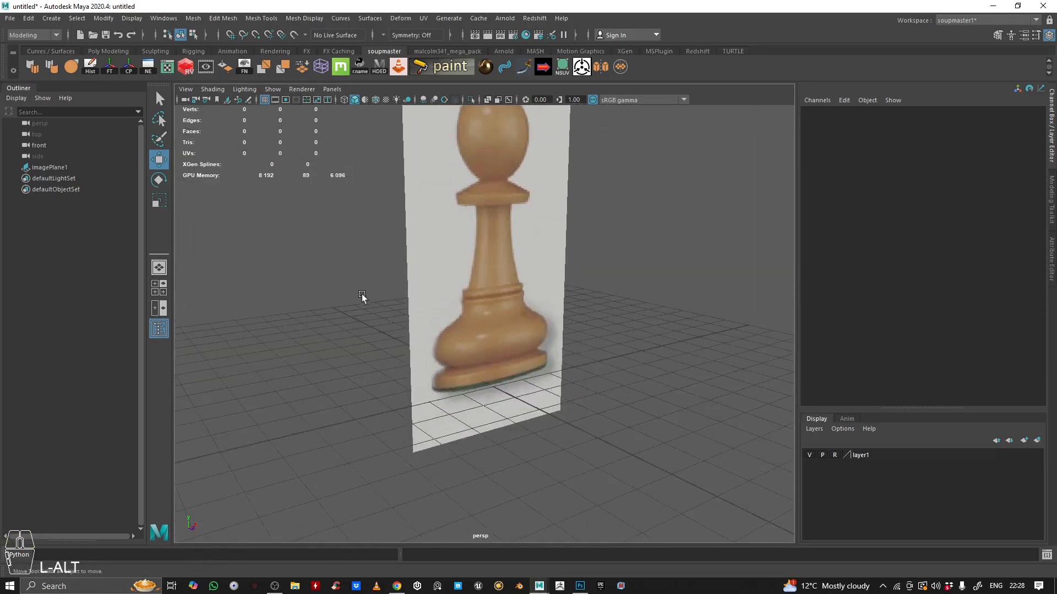
alt+middle_drag(361, 297, 493, 309)
alt+drag(493, 309, 523, 273)
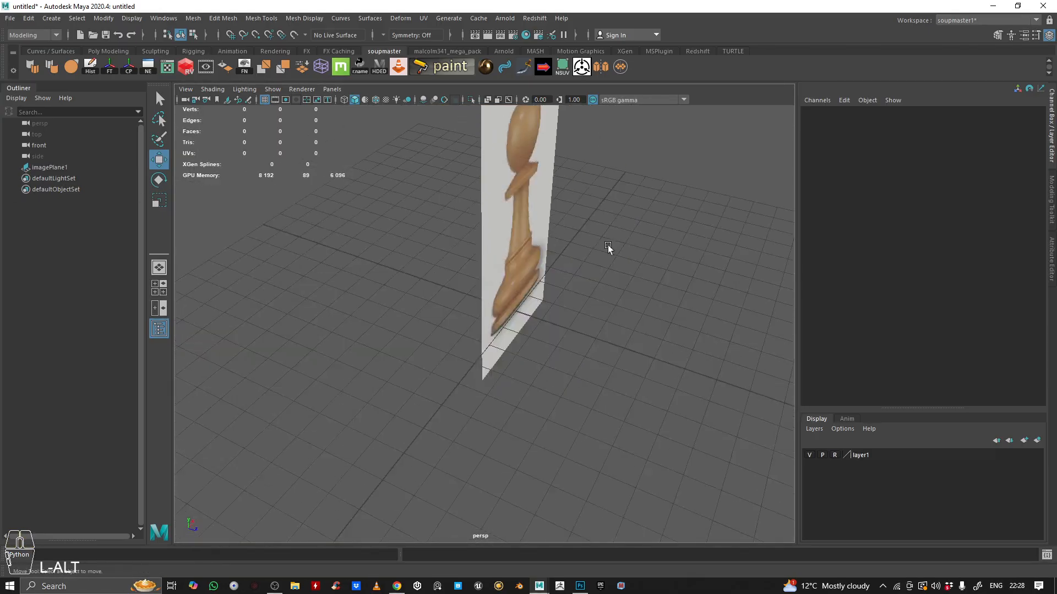
alt+drag(608, 248, 649, 259)
alt+right_drag(648, 259, 532, 284)
mouse_move(533, 284)
alt+middle_down()
mouse_move(556, 262)
mouse_move(596, 311)
mouse_move(534, 268)
alt+middle_up()
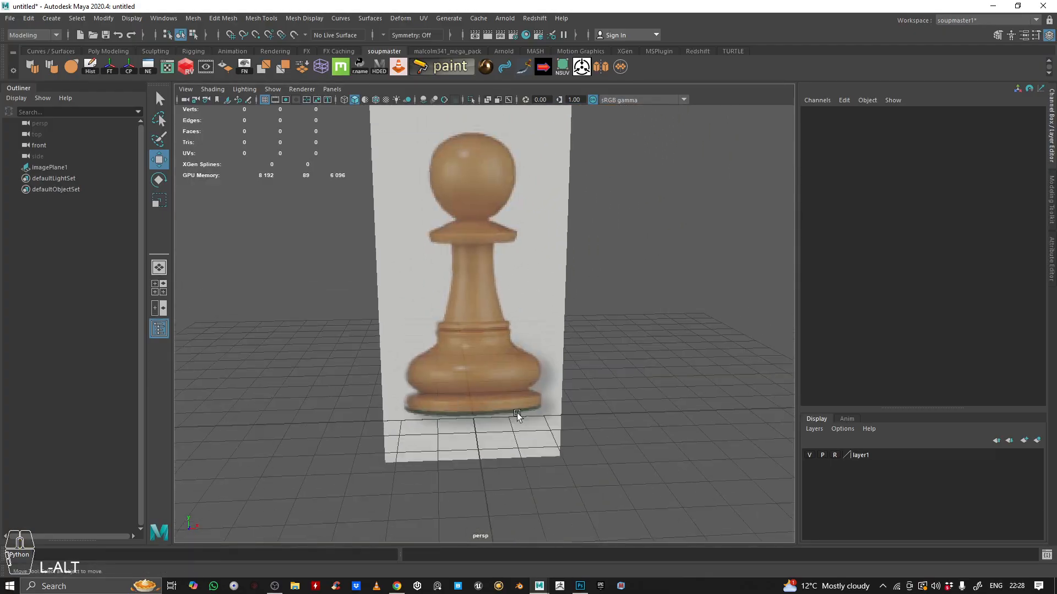
alt+drag(476, 381, 482, 386)
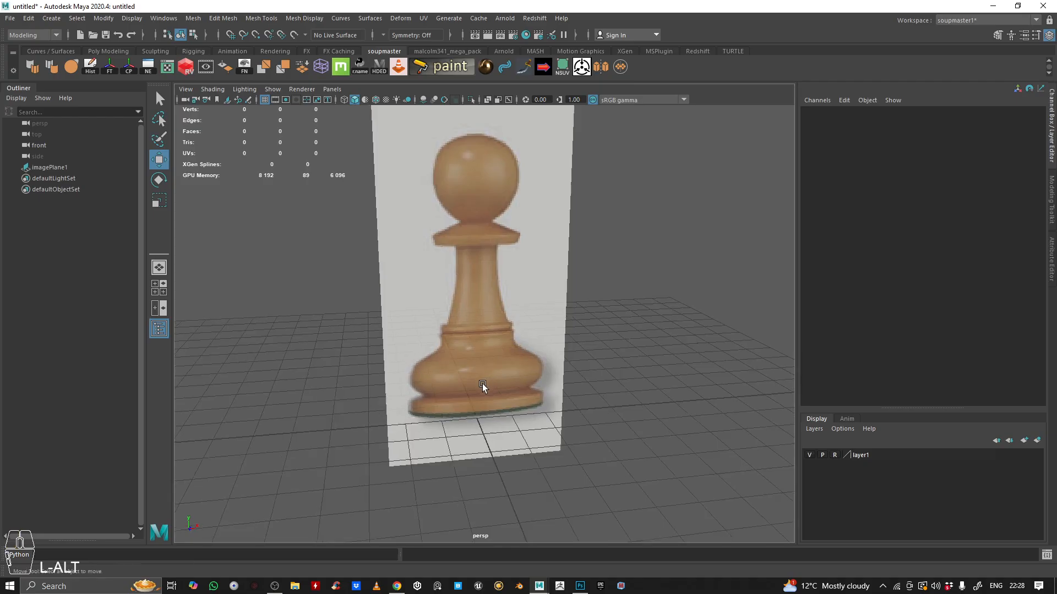
alt+right_drag(482, 386, 519, 373)
alt+middle_drag(518, 373, 556, 344)
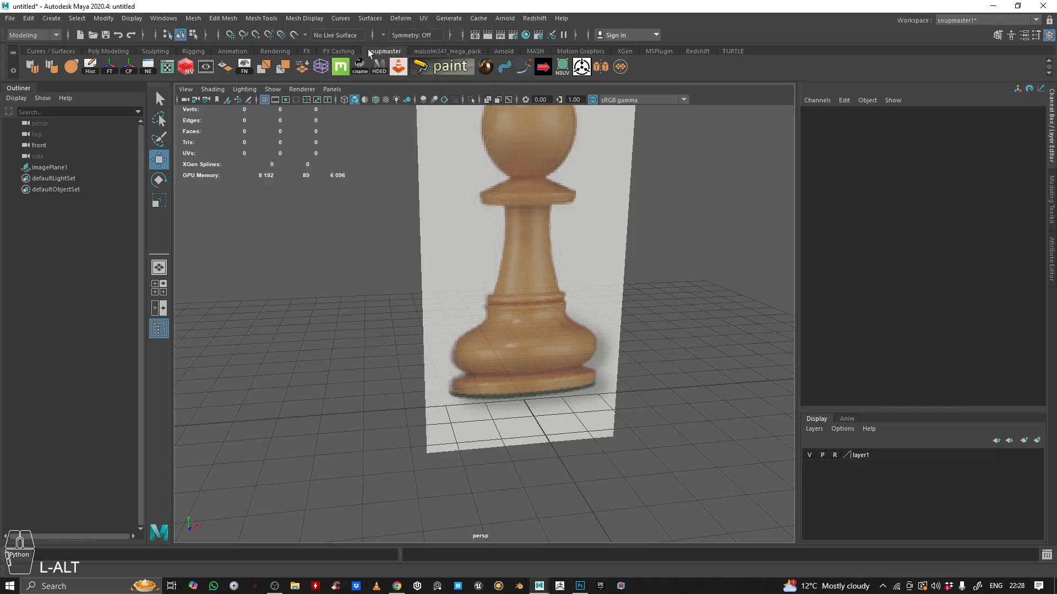
click(12, 53)
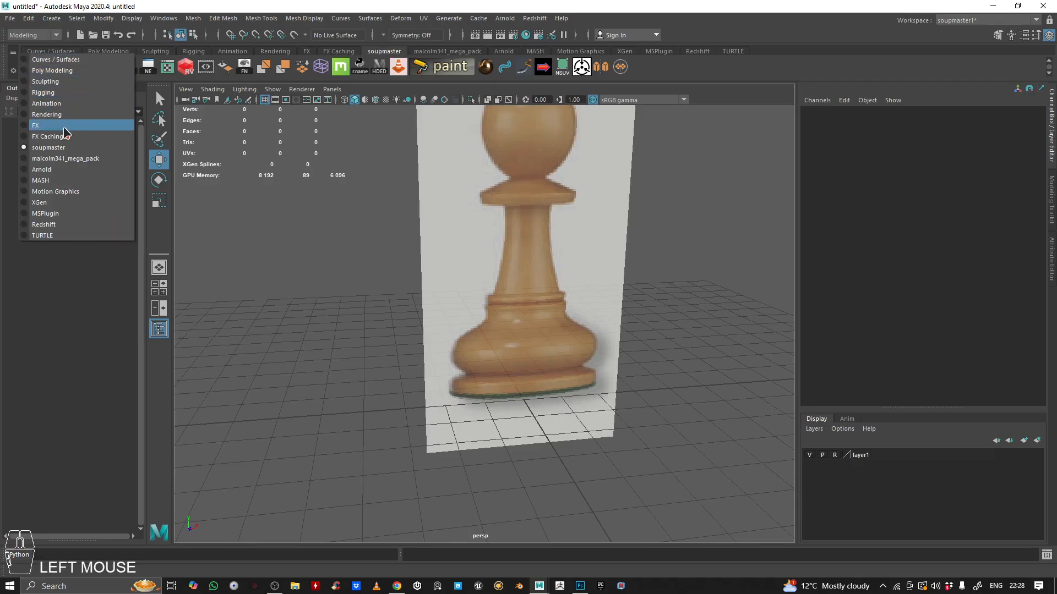
click(696, 74)
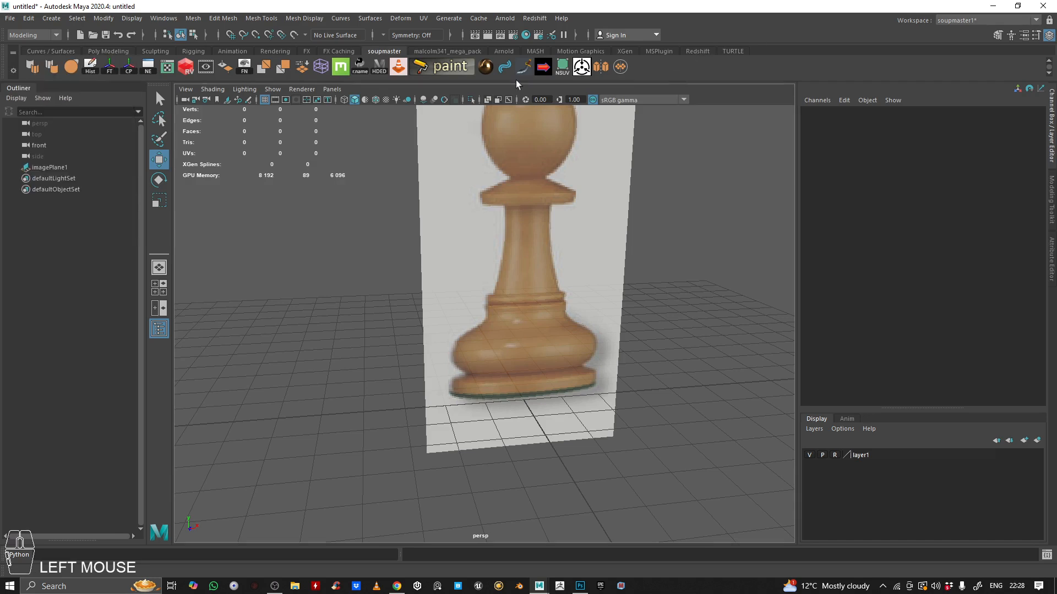
click(13, 70)
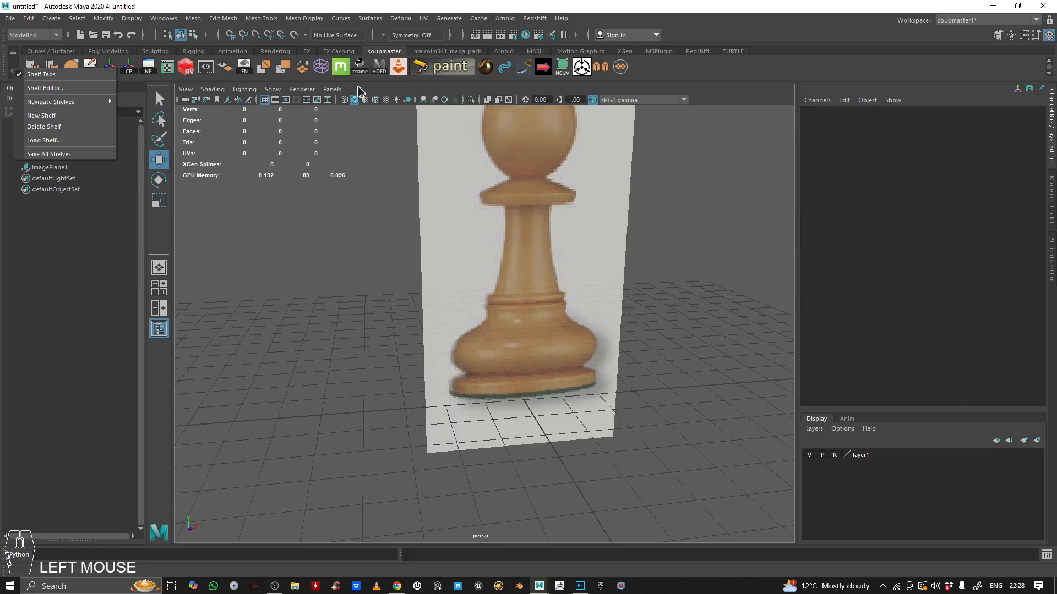
click(382, 53)
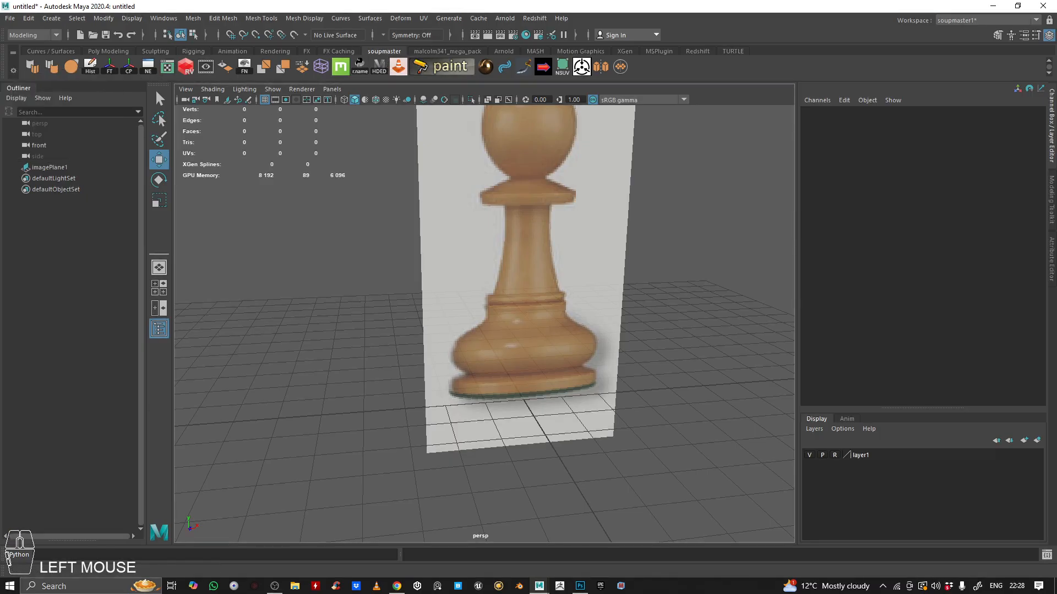
- Show the Poly Modeling shelf and bring the whole pawn reference into the perspective view
click(96, 54)
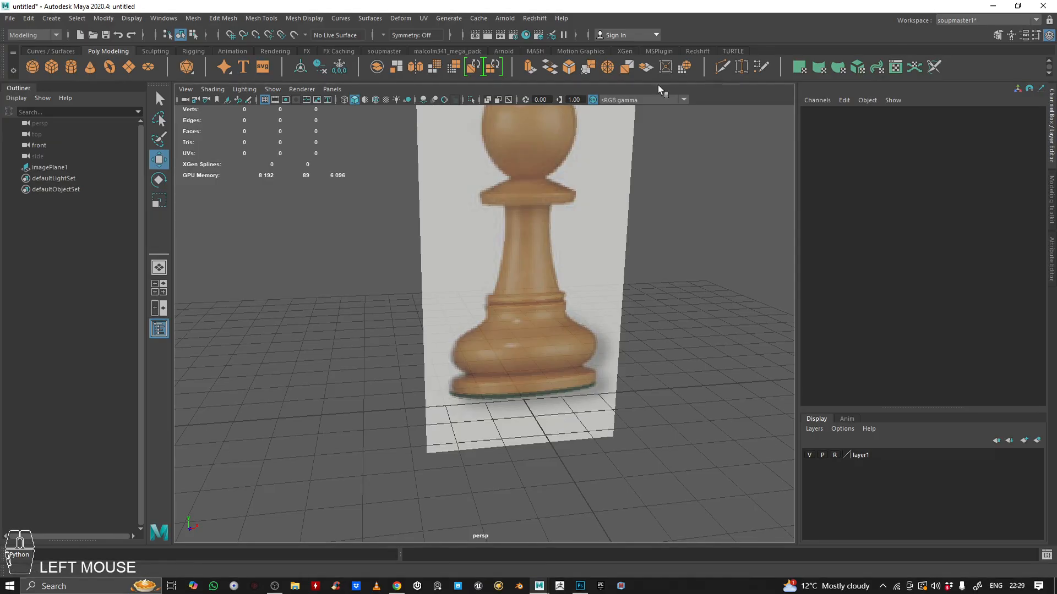
scroll(513, 216, down, 3)
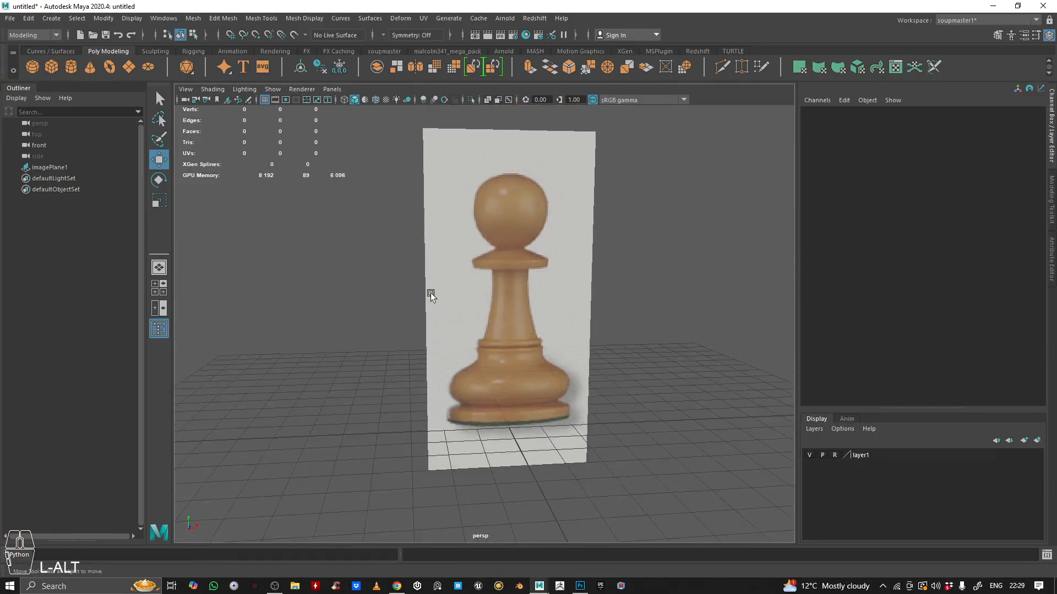
- Create a polygon cylinder at the grid origin and frame it against the pawn's base in the perspective view
alt+drag(431, 307, 559, 248)
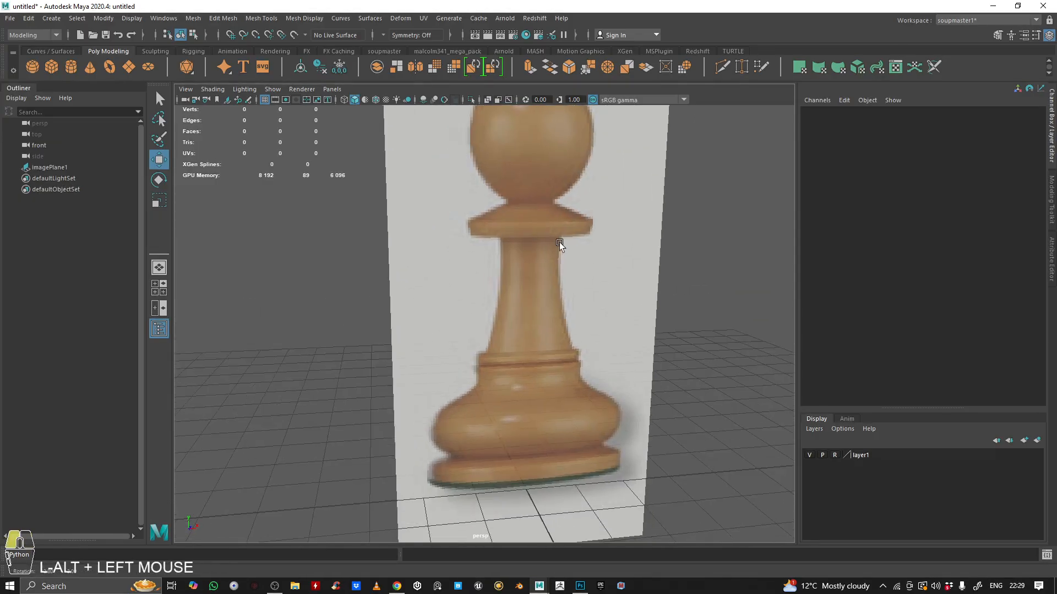
click(72, 67)
alt+right_drag(345, 290, 292, 297)
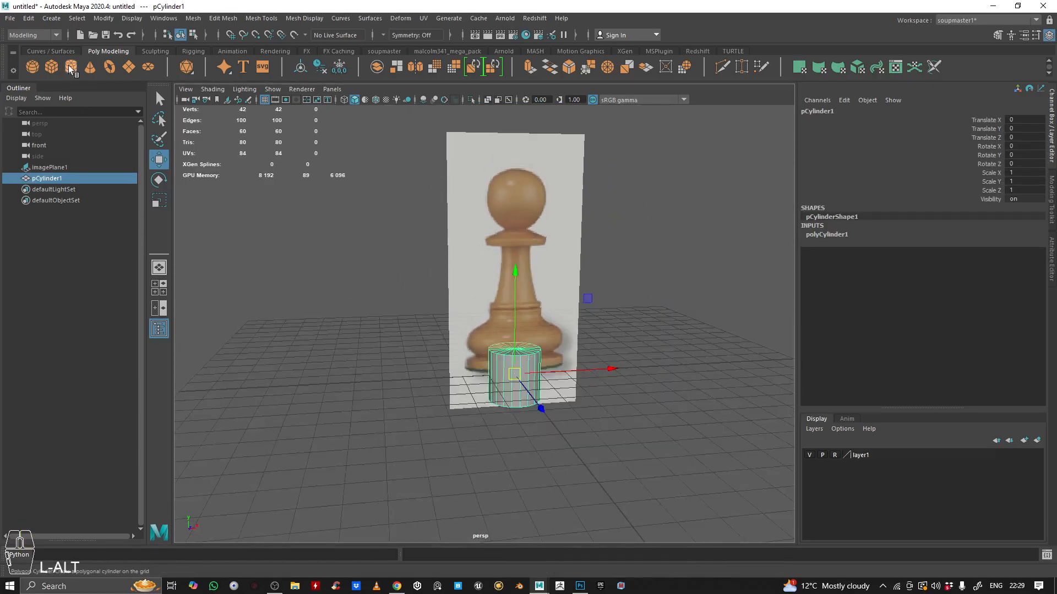
alt+right_drag(341, 336, 440, 353)
alt+drag(412, 379, 464, 351)
alt+right_drag(465, 351, 720, 331)
alt+right_drag(578, 304, 498, 312)
alt+middle_drag(499, 311, 489, 337)
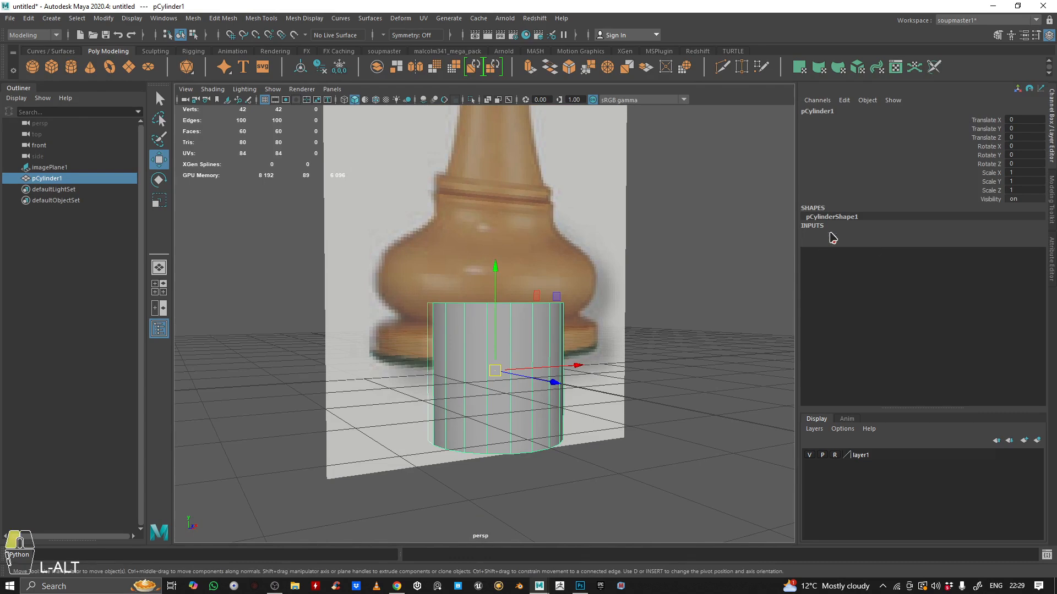
- Show the cylinder's creation settings, check it against the reference and delete it
click(831, 235)
alt+right_drag(504, 278, 467, 281)
alt+drag(467, 281, 443, 299)
alt+right_drag(442, 298, 498, 306)
alt+drag(451, 309, 503, 283)
alt+drag(547, 405, 431, 384)
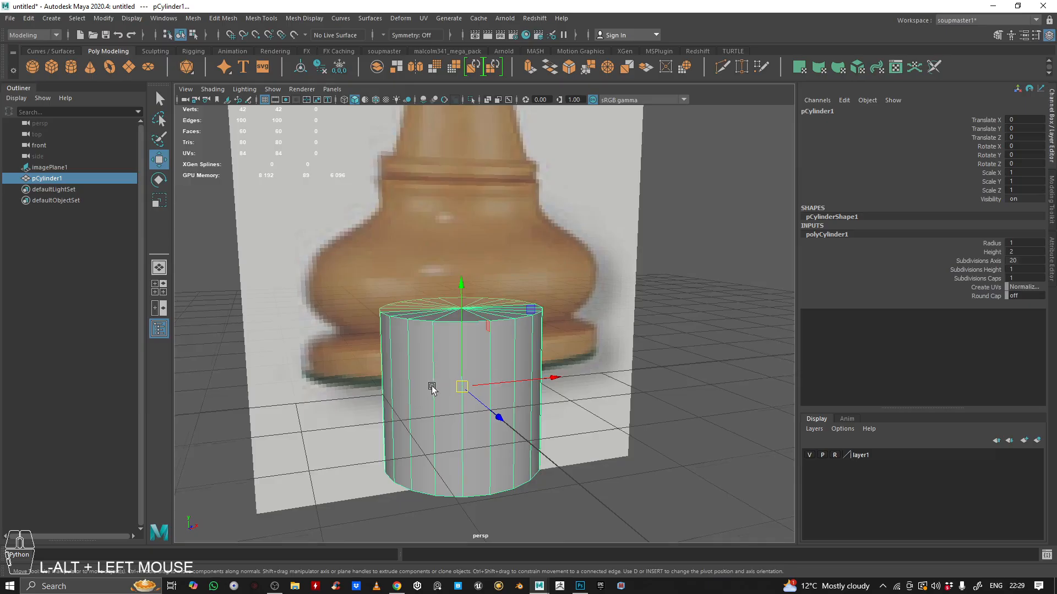
alt+right_drag(431, 385, 478, 371)
key(alt+BackSpace)
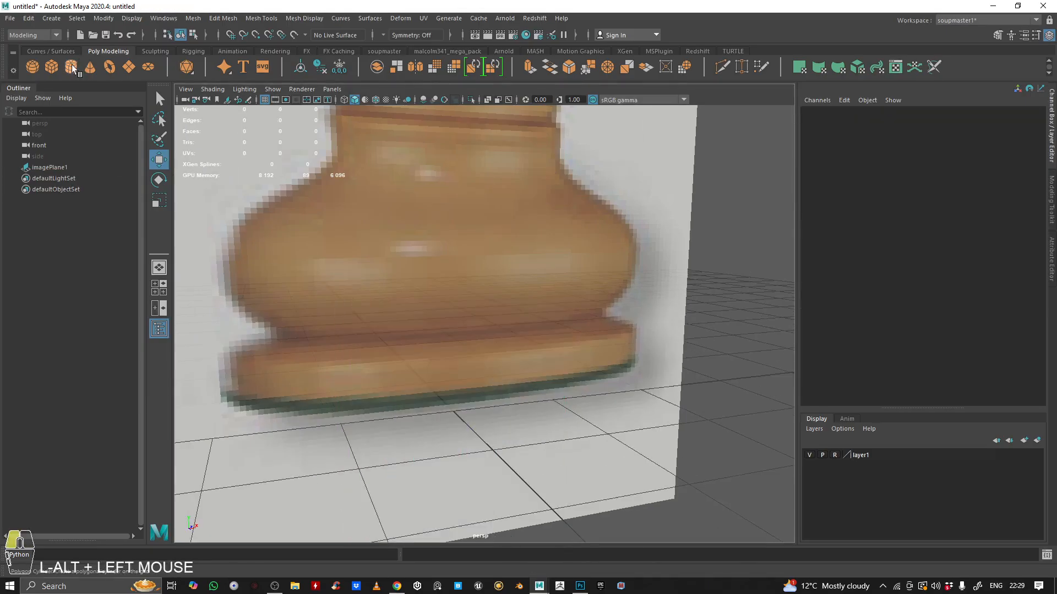
- Create a new polygon cylinder at the origin and raise it to a Translate Y of about 1.154
click(72, 67)
scroll(445, 302, down, 5)
drag(469, 288, 468, 221)
alt+drag(389, 357, 338, 344)
alt+right_drag(337, 345, 448, 307)
alt+drag(448, 307, 369, 326)
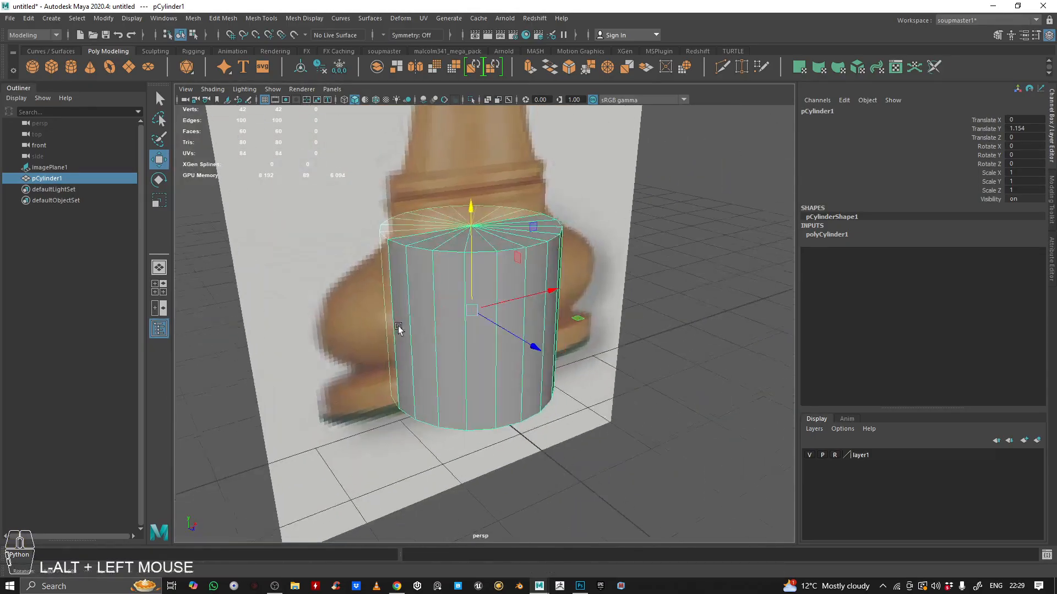
- Examine the cylinder against the pawn's base from several angles and display its radius, height and subdivision settings
alt+right_drag(369, 326, 333, 331)
alt+drag(332, 330, 377, 337)
alt+right_drag(378, 338, 534, 324)
alt+drag(534, 325, 515, 272)
alt+right_drag(514, 272, 460, 299)
alt+drag(460, 300, 421, 292)
alt+right_drag(421, 292, 410, 323)
alt+drag(410, 323, 739, 279)
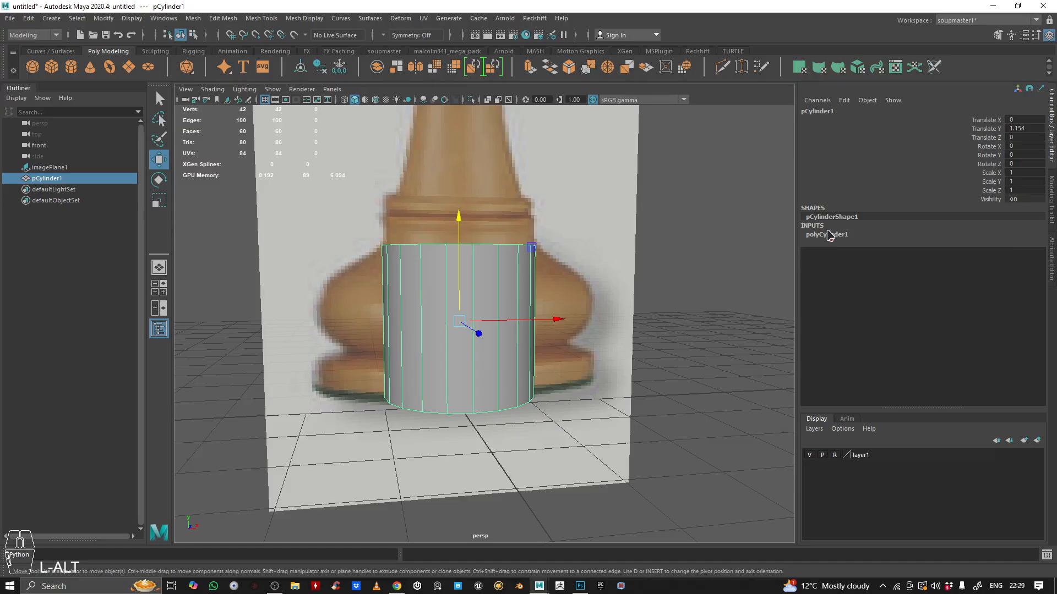
click(830, 235)
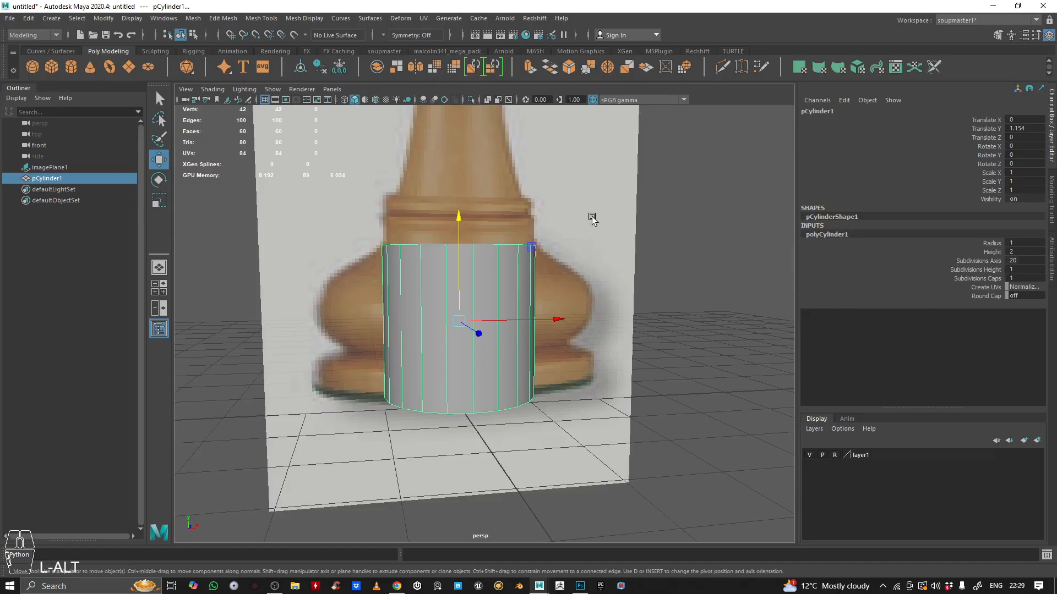
alt+drag(589, 217, 528, 229)
alt+middle_drag(528, 229, 528, 271)
alt+right_drag(528, 271, 567, 273)
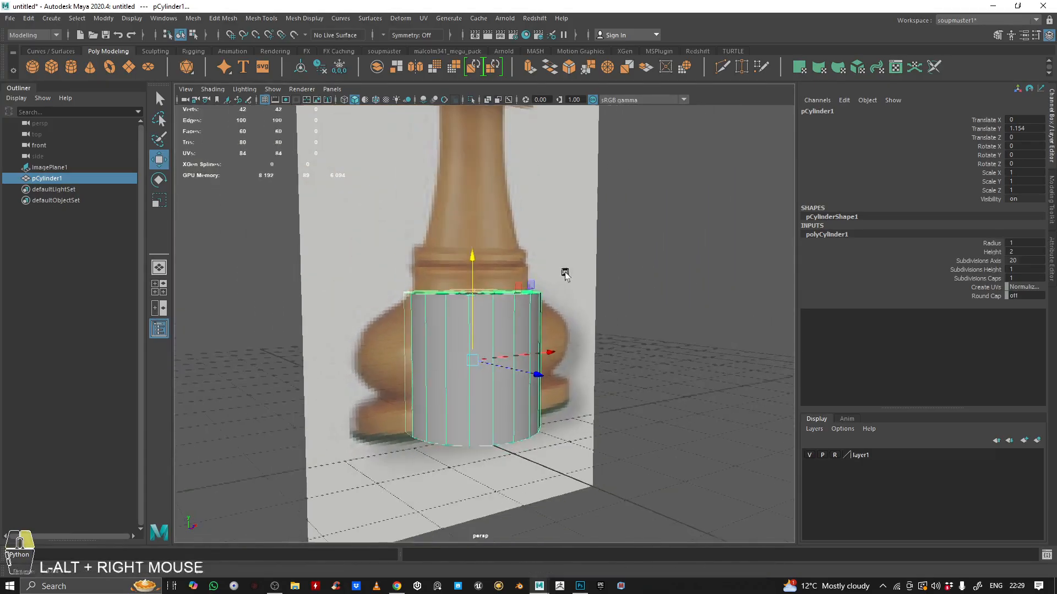
alt+drag(566, 274, 609, 290)
- Deselect the cylinder to view it without its wireframe around the pawn's base, and select it again
click(625, 245)
alt+right_drag(609, 290, 561, 385)
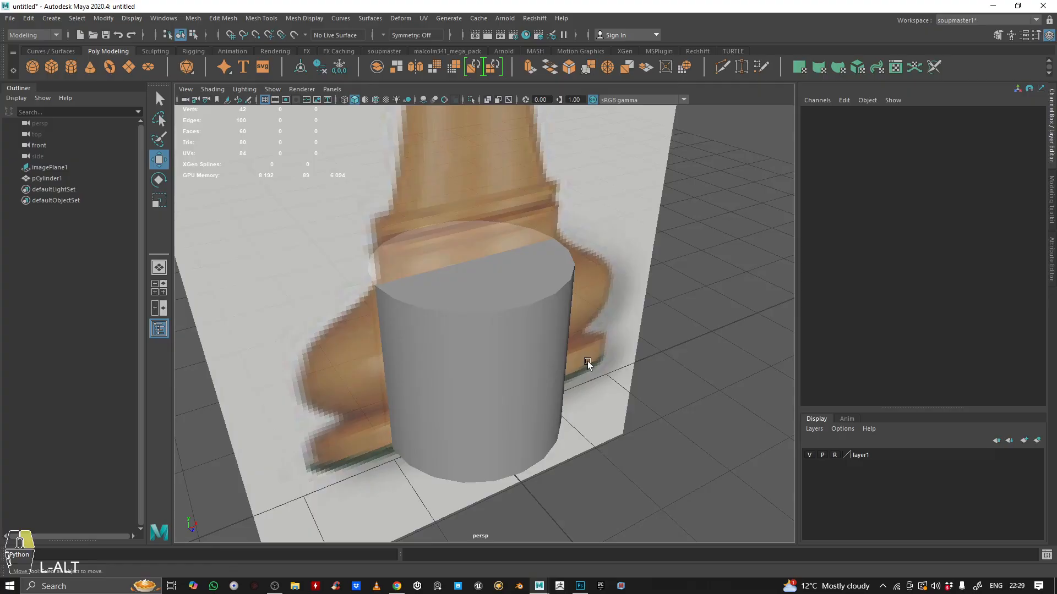
alt+drag(587, 364, 561, 315)
click(447, 292)
alt+right_drag(561, 316, 517, 259)
alt+drag(518, 258, 474, 295)
mouse_move(473, 294)
alt+right_down()
mouse_move(499, 290)
mouse_move(465, 297)
alt+right_up()
alt+drag(465, 297, 512, 287)
alt+right_drag(512, 287, 434, 286)
alt+drag(435, 286, 474, 308)
- Try raising the cylinder to a Translate Y of 2.299, undo the move and glance at the four-view layout
drag(449, 223, 439, 164)
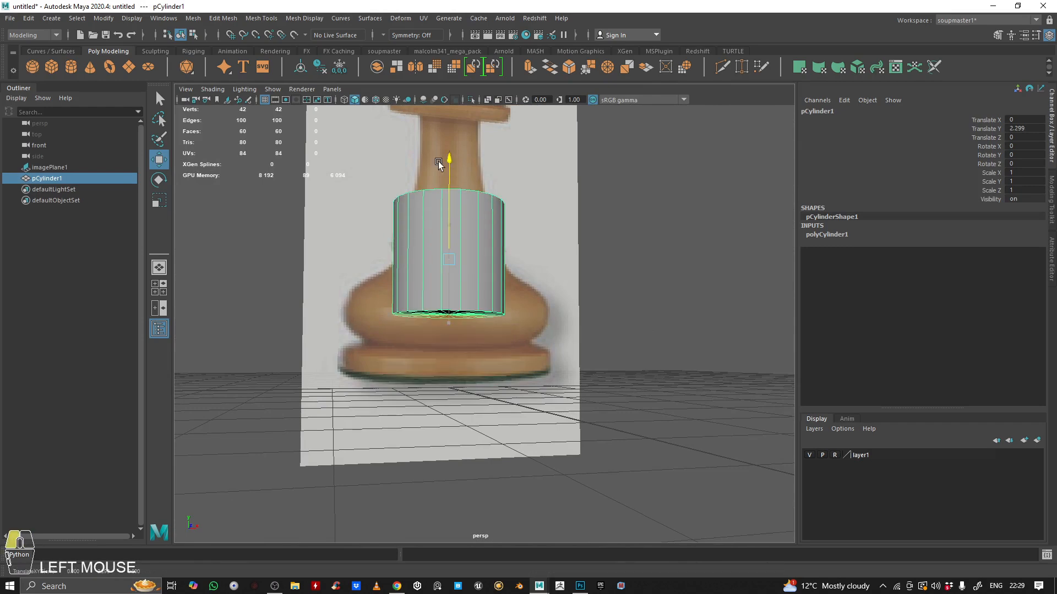
key(ctrl+z)
alt+drag(483, 189, 595, 262)
key(space)
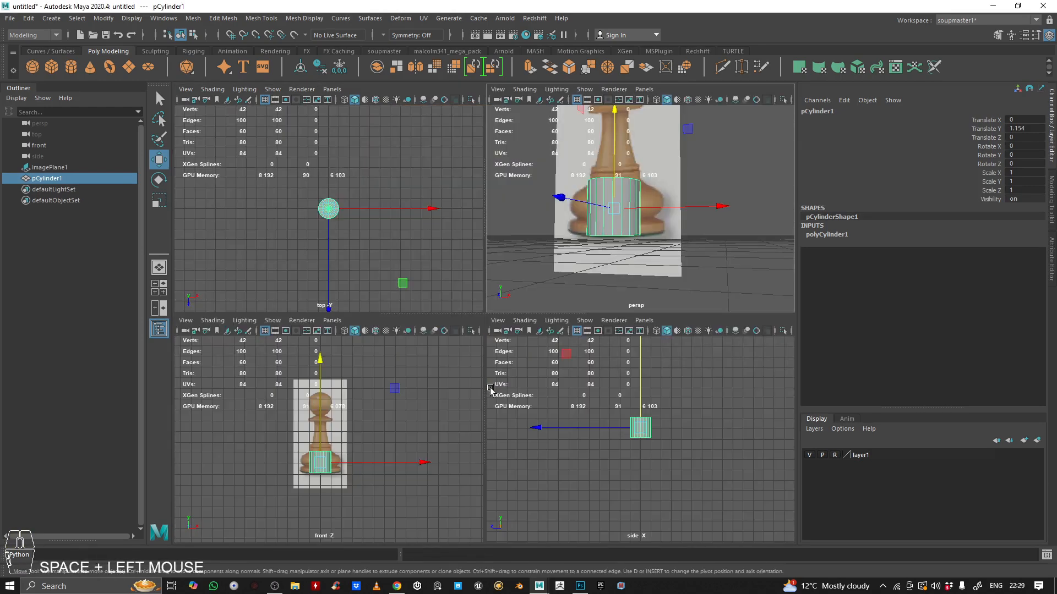
key(space)
- Expand the cylinder's creation settings again and check how its underside sits relative to the grid and the pawn's base
alt+drag(647, 214, 633, 225)
alt+right_drag(633, 226, 807, 243)
click(823, 235)
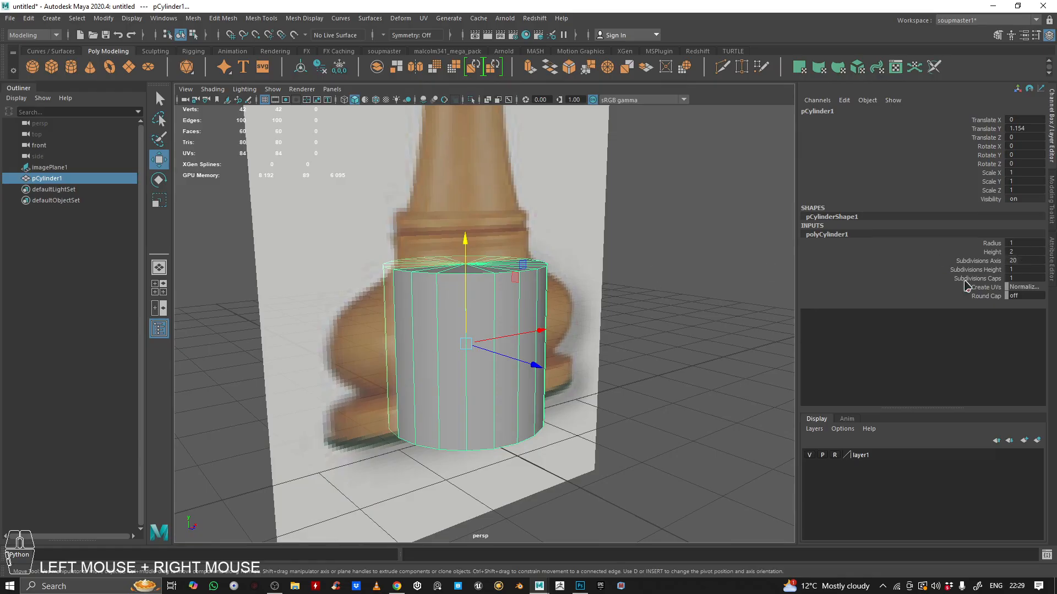
alt+drag(724, 276, 653, 280)
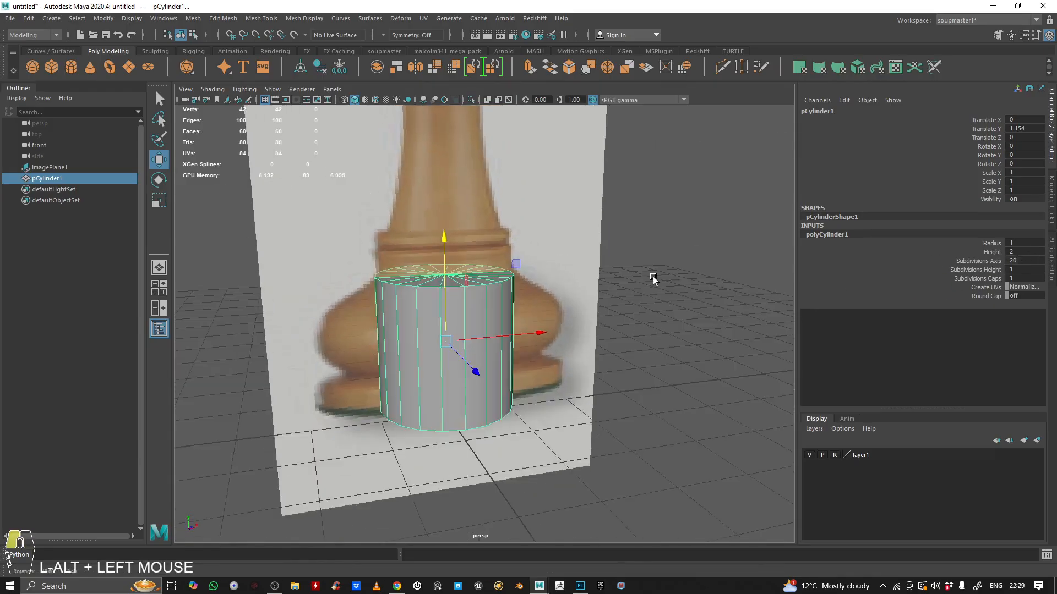
scroll(636, 302, up, 3)
alt+right_drag(635, 302, 522, 248)
alt+drag(505, 238, 583, 263)
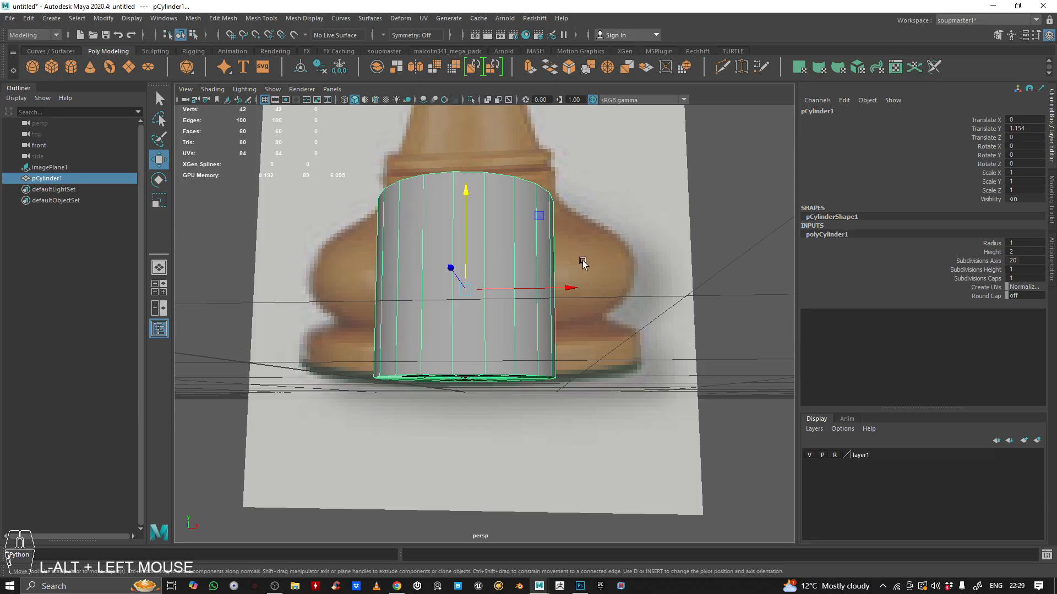
alt+drag(533, 287, 498, 244)
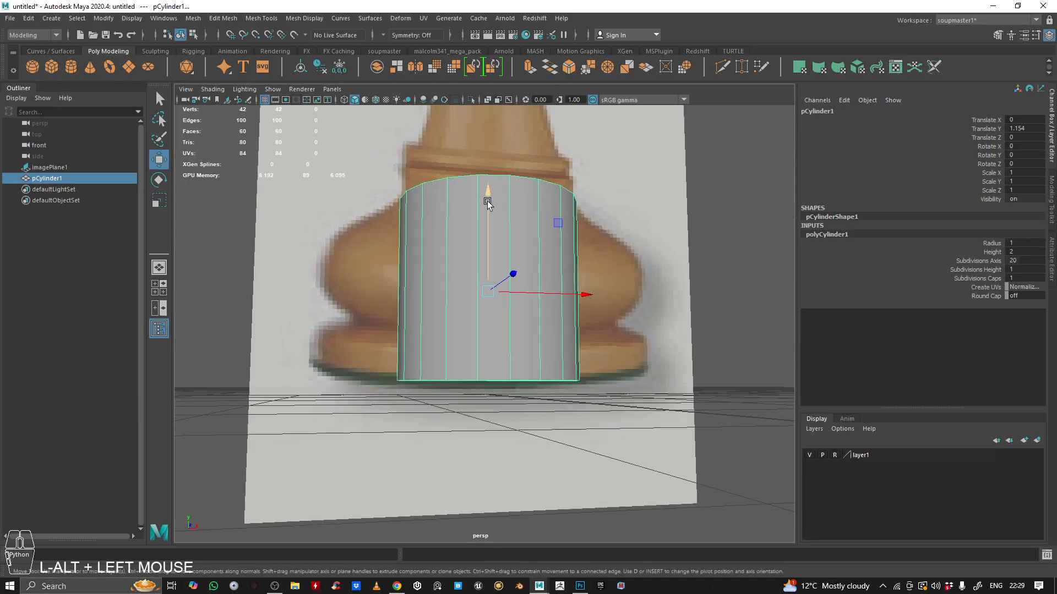
- Lower the cylinder to a Translate Y of 1.019 in the front view so its underside meets the ground line
drag(488, 203, 488, 206)
key(space)
key(space)
scroll(386, 464, up, 2)
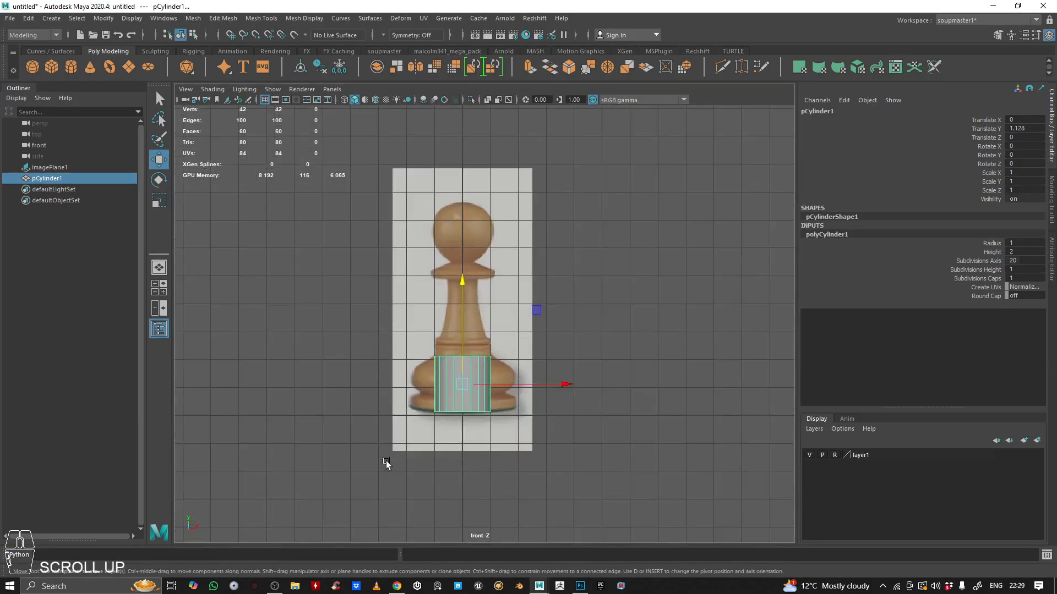
scroll(386, 462, up, 1)
alt+middle_drag(449, 451, 431, 406)
scroll(432, 406, up, 6)
alt+middle_drag(353, 419, 422, 357)
scroll(422, 358, up, 3)
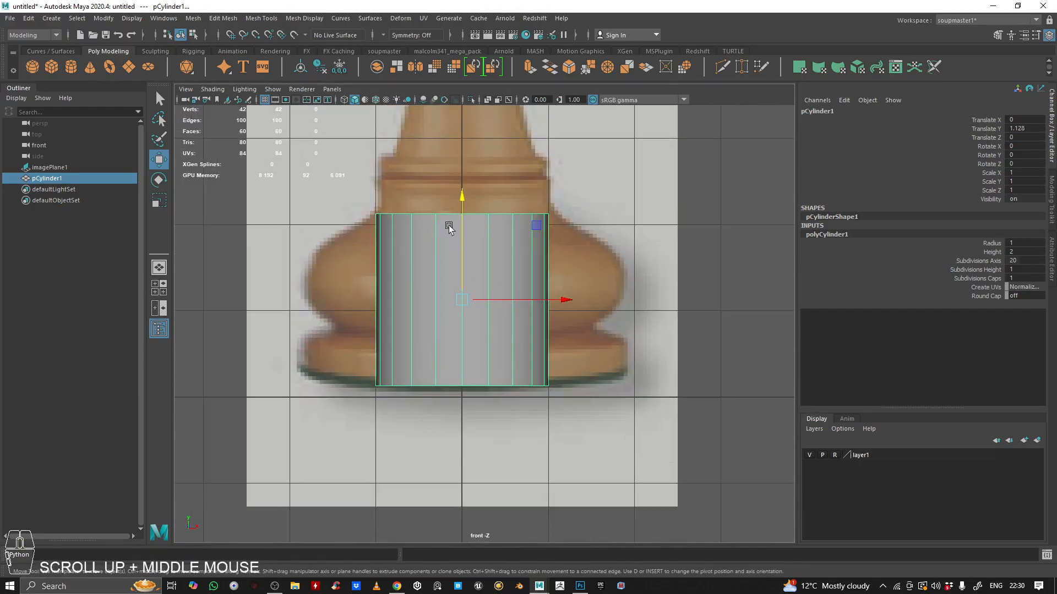
drag(461, 198, 490, 208)
- Move the cylinder's top vertices down near the upper edge of the pawn's lowest ring, briefly checking the reference in wireframe
right_drag(711, 186, 330, 159)
drag(281, 162, 593, 246)
drag(460, 119, 462, 145)
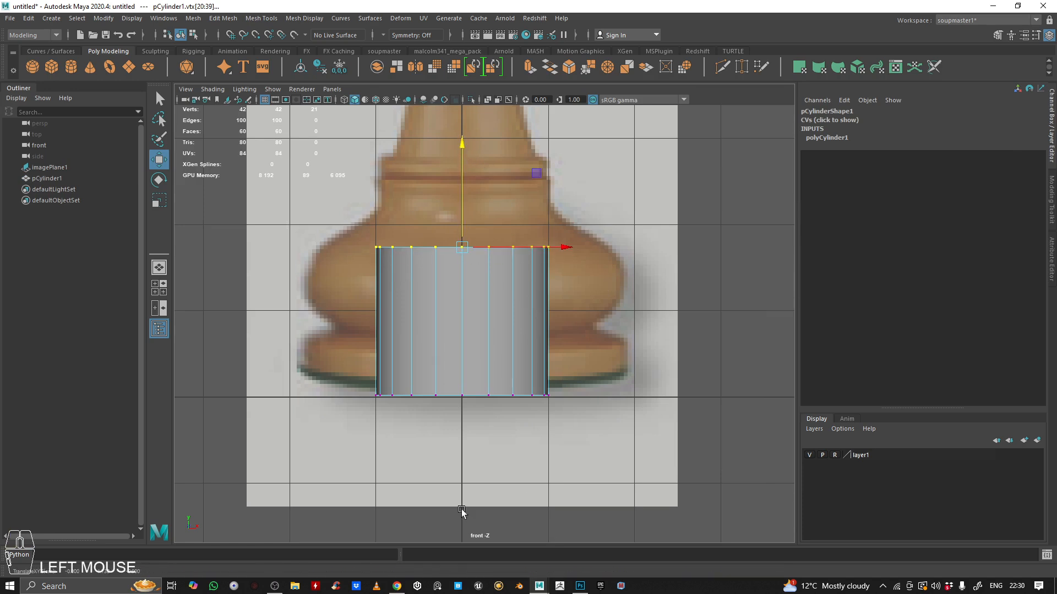
click(346, 100)
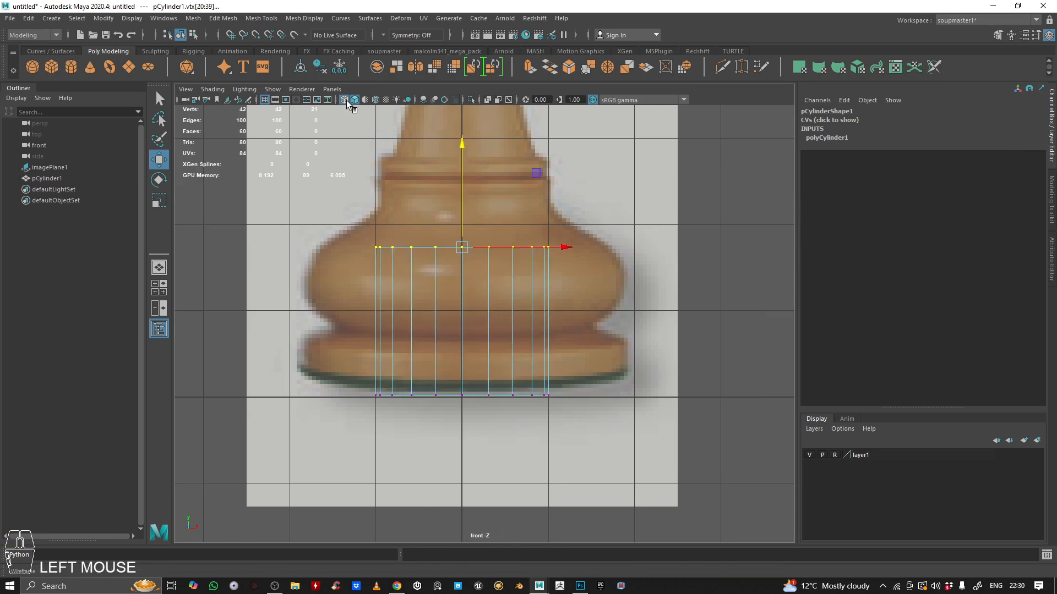
click(355, 100)
drag(239, 186, 654, 307)
drag(459, 147, 480, 249)
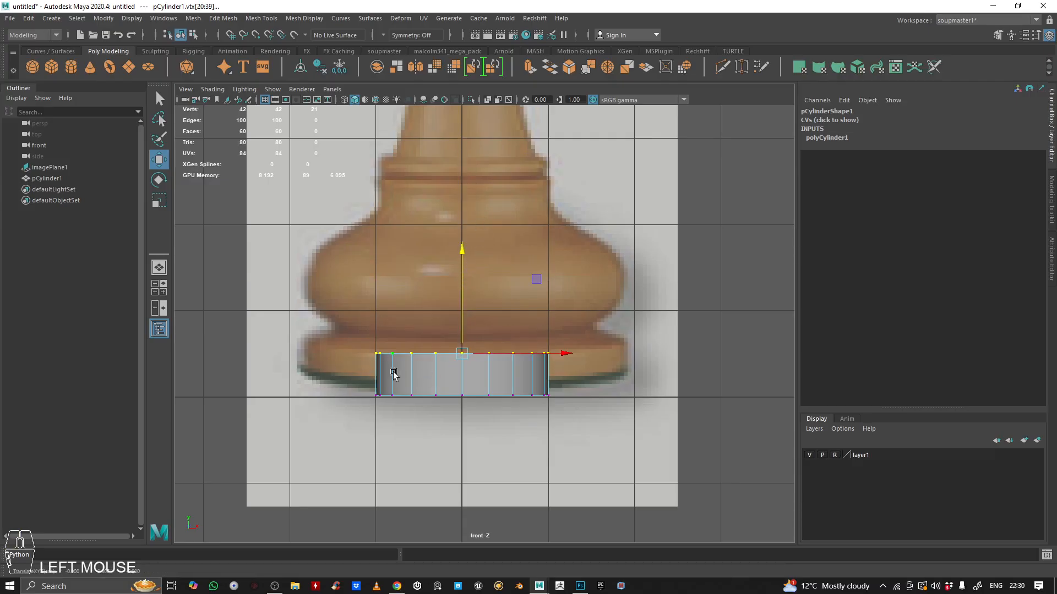
- Raise the cylinder's bottom vertices slightly to meet the pawn's lower edge and return to object mode
scroll(404, 399, up, 4)
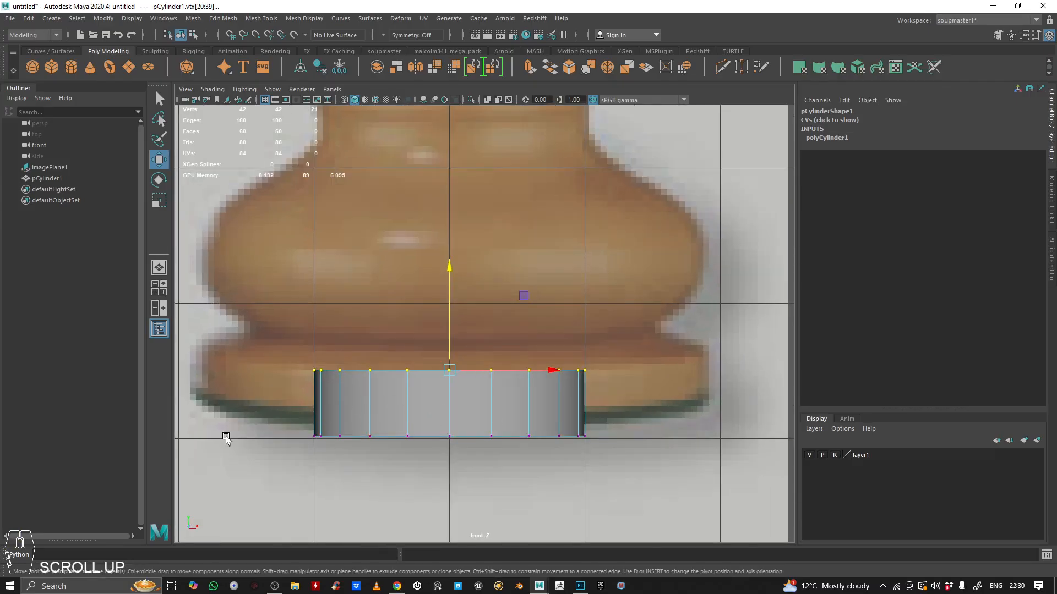
drag(268, 422, 685, 460)
drag(456, 382, 443, 383)
right_drag(395, 380, 460, 320)
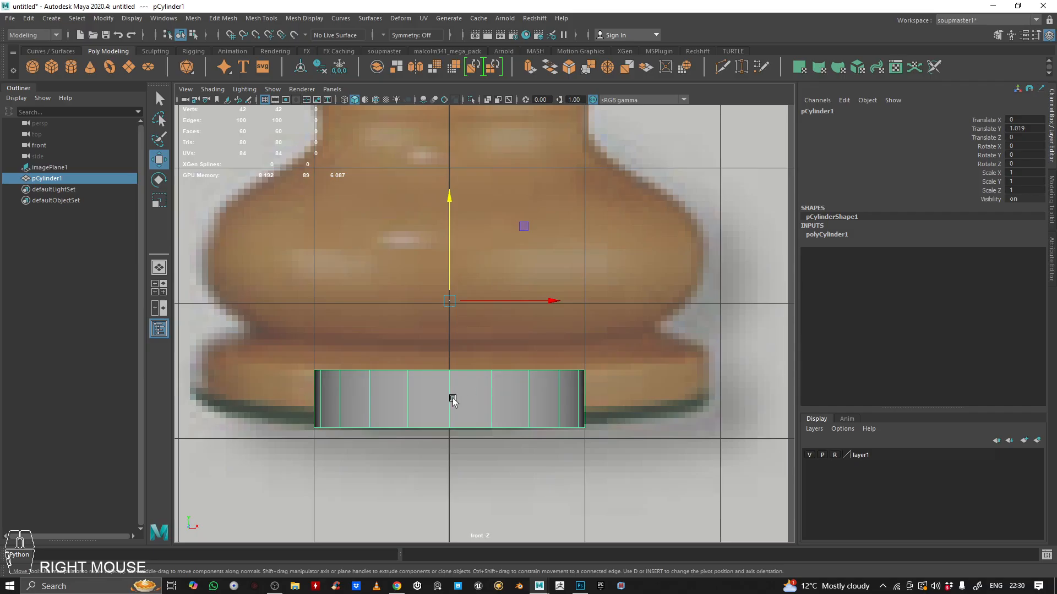
- Examine the flattened cylinder from several angles in the perspective view, checking its pivot position and fit to the base ring
key(space)
key(space)
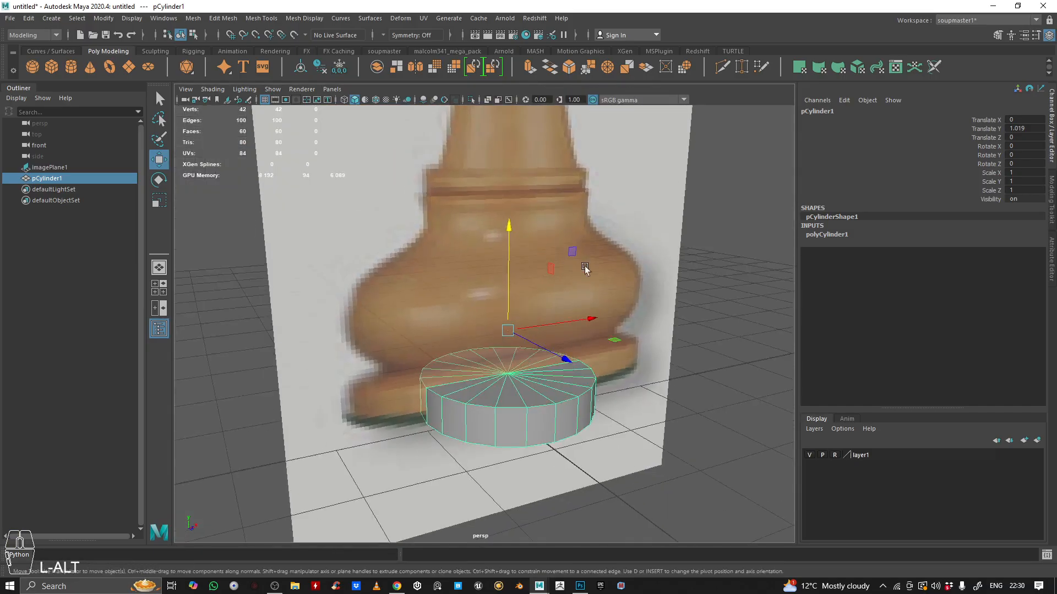
alt+drag(632, 278, 492, 234)
alt+right_drag(493, 234, 632, 238)
alt+drag(632, 238, 492, 273)
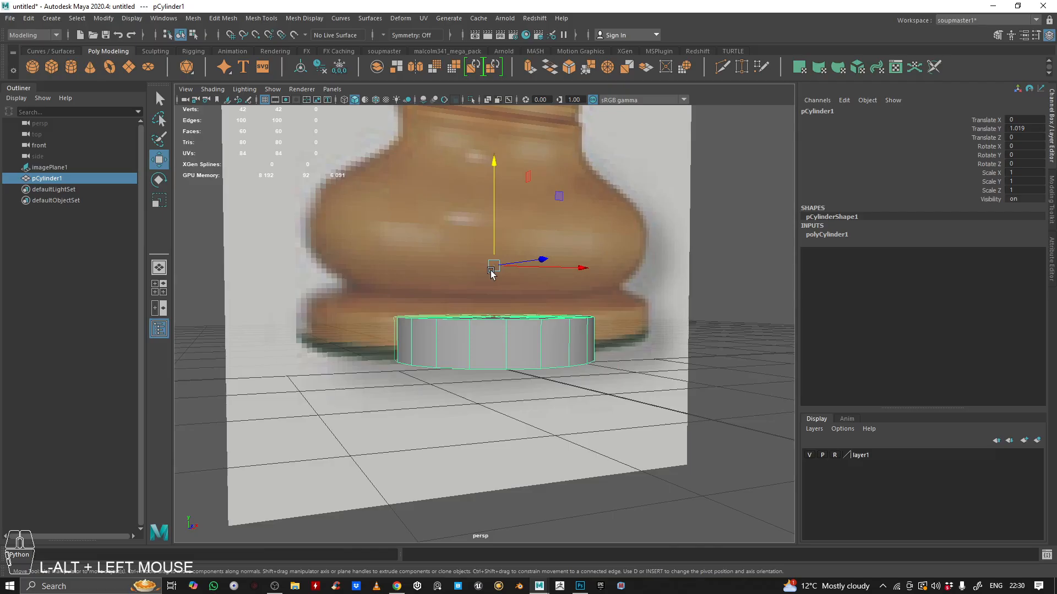
alt+right_drag(507, 273, 388, 284)
alt+drag(388, 284, 398, 304)
alt+right_drag(399, 304, 514, 281)
alt+drag(514, 281, 496, 254)
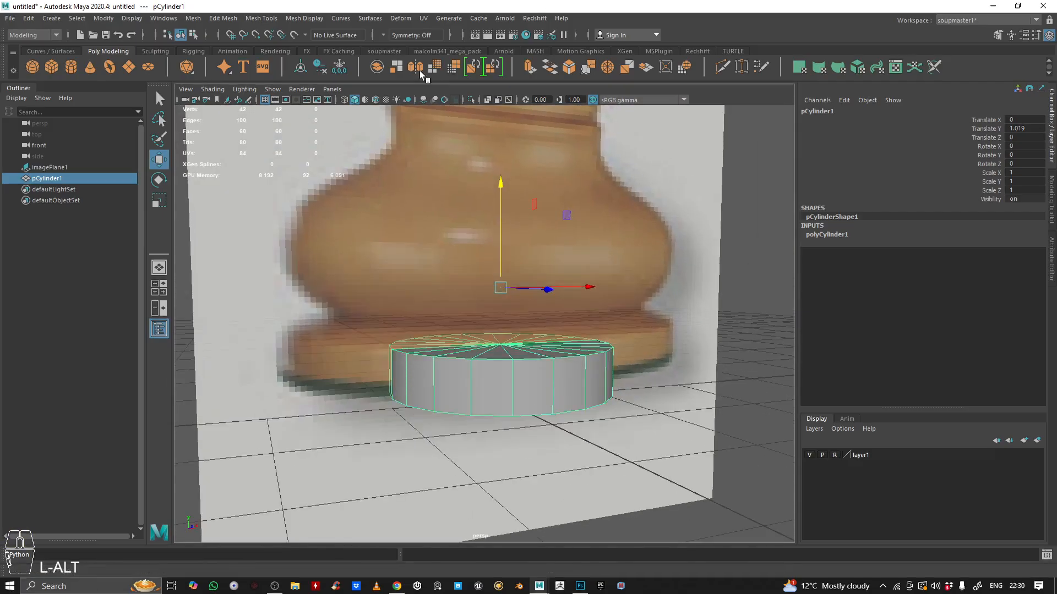
alt+right_drag(539, 281, 385, 160)
alt+drag(385, 160, 382, 359)
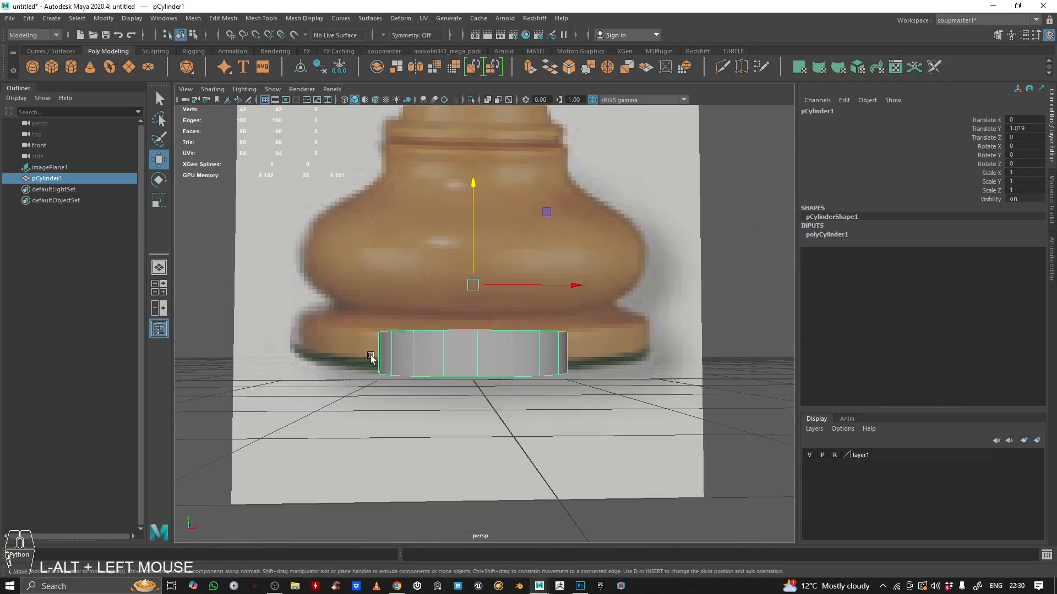
alt+drag(586, 361, 530, 339)
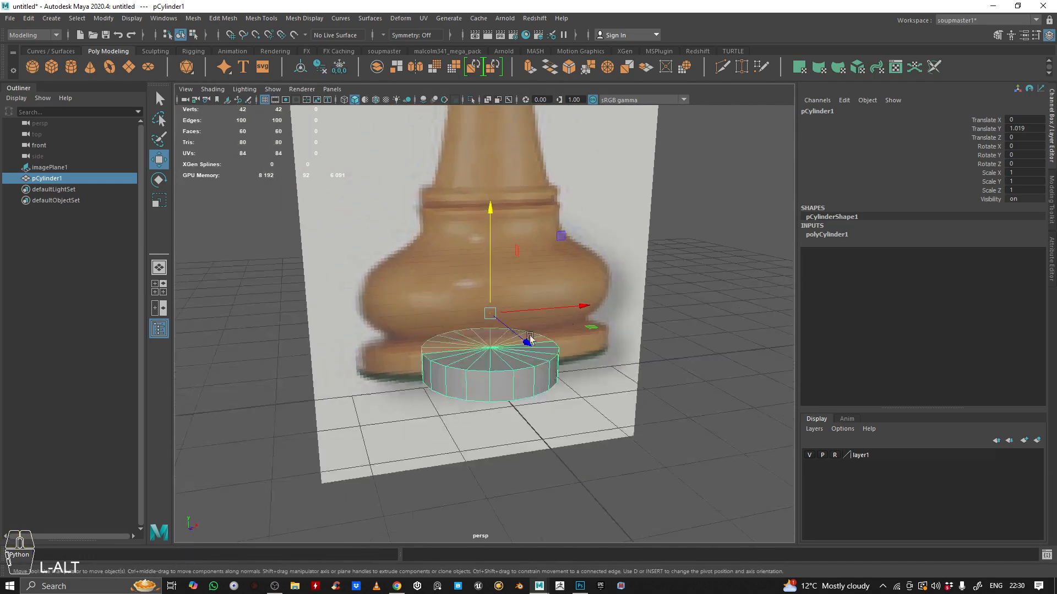
alt+right_drag(503, 340, 504, 278)
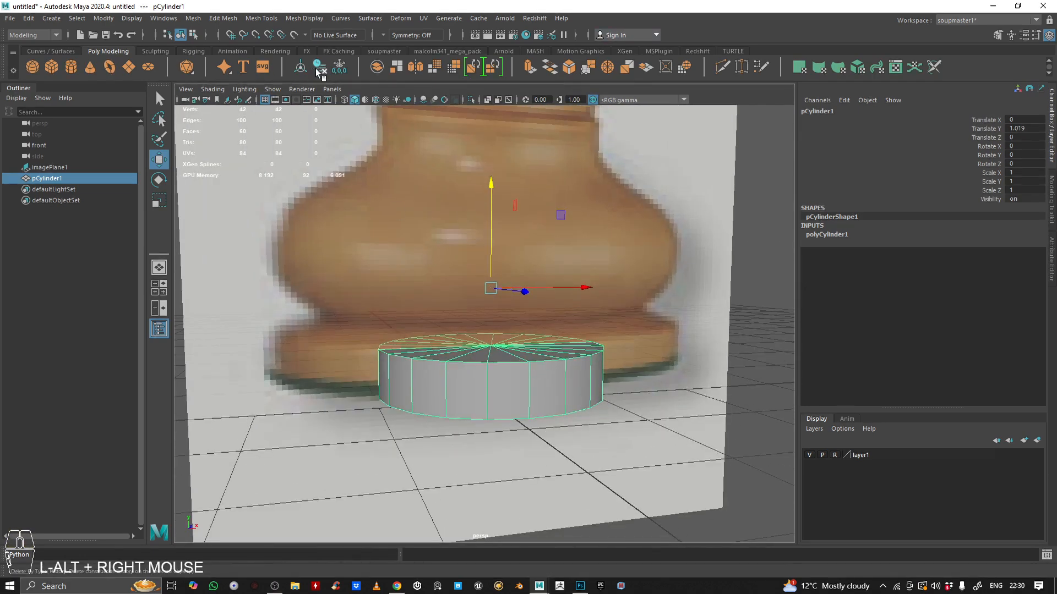
- Center the cylinder's pivot using the custom soupmaster shelf and return to the Poly Modeling shelf
click(380, 52)
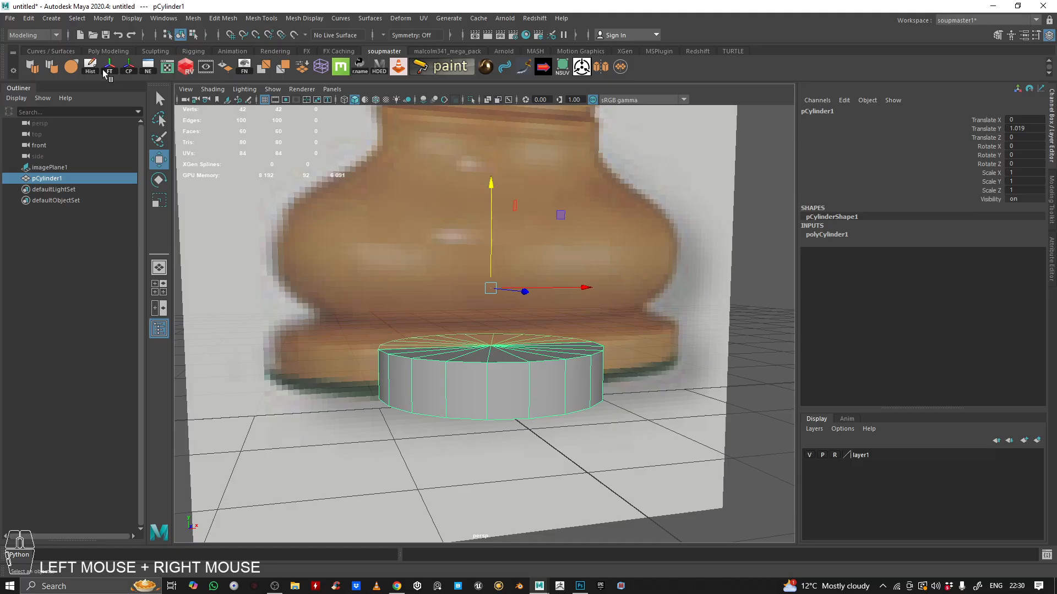
click(128, 67)
click(124, 51)
- Inspect the cylinder's pivot and its placement against the pawn's base from several angles
alt+drag(542, 217, 380, 276)
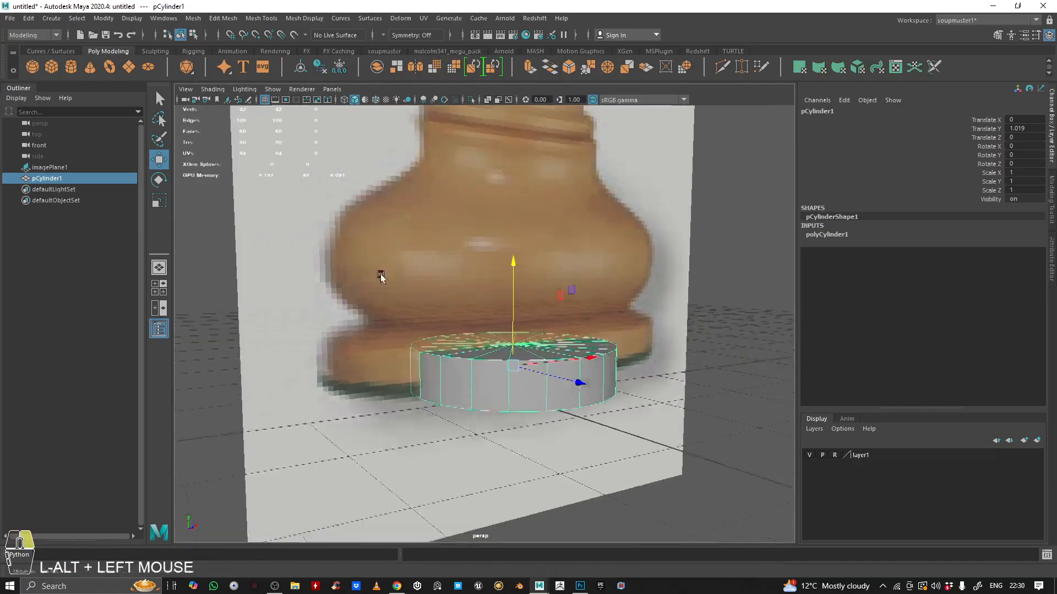
alt+right_drag(380, 275, 476, 263)
alt+drag(475, 263, 389, 269)
alt+drag(398, 379, 486, 336)
alt+middle_drag(486, 336, 401, 315)
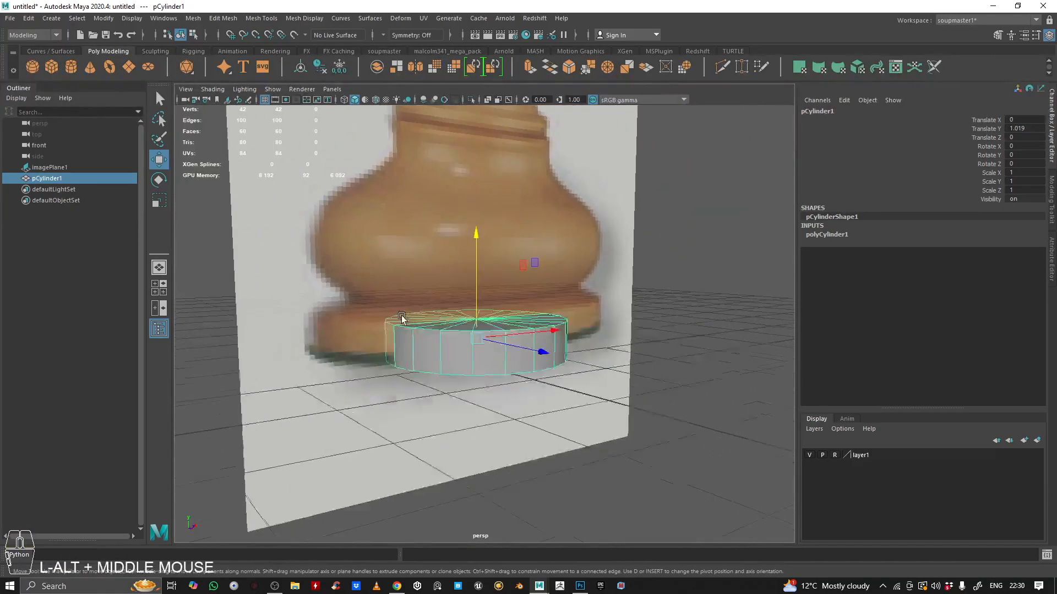
alt+drag(401, 315, 394, 305)
alt+right_drag(394, 305, 404, 311)
alt+drag(403, 311, 423, 137)
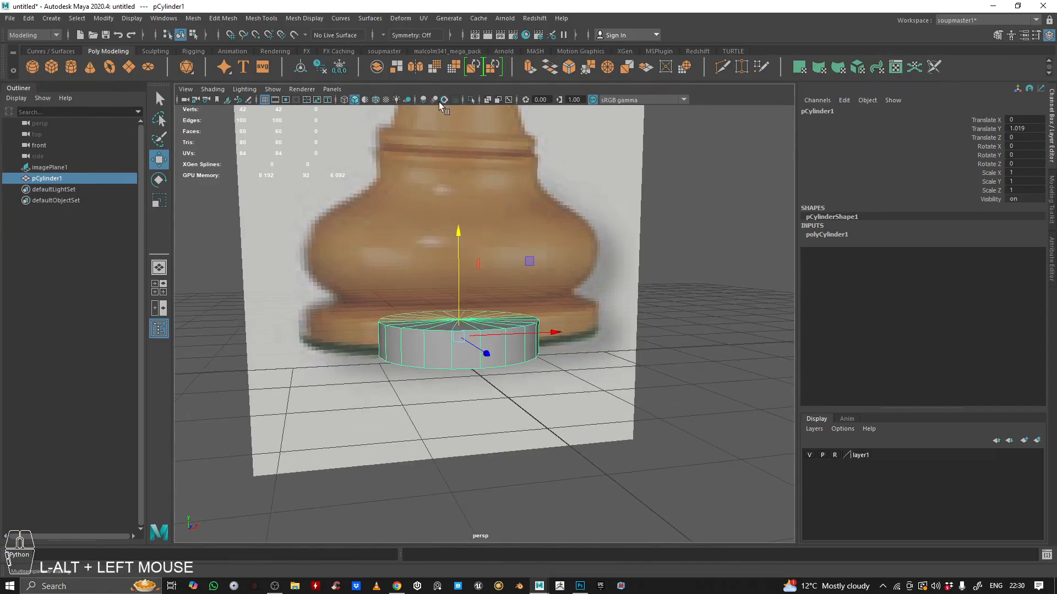
- Turn on multisample anti-aliasing in the perspective view and check the cylinder's edges up close
click(444, 100)
alt+scroll(591, 300, up, 5)
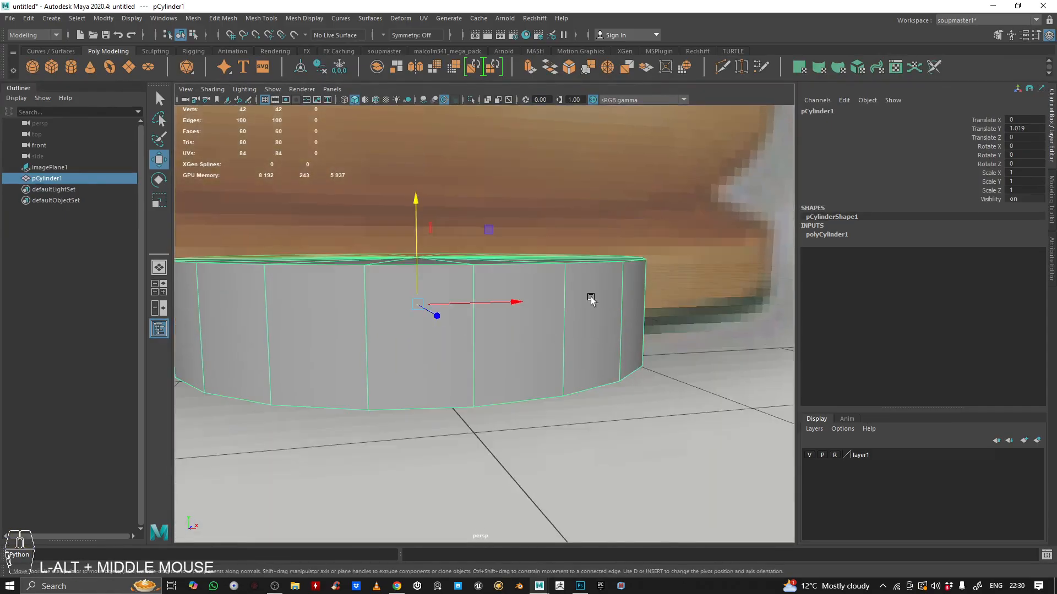
alt+drag(591, 300, 611, 340)
alt+right_drag(611, 340, 550, 308)
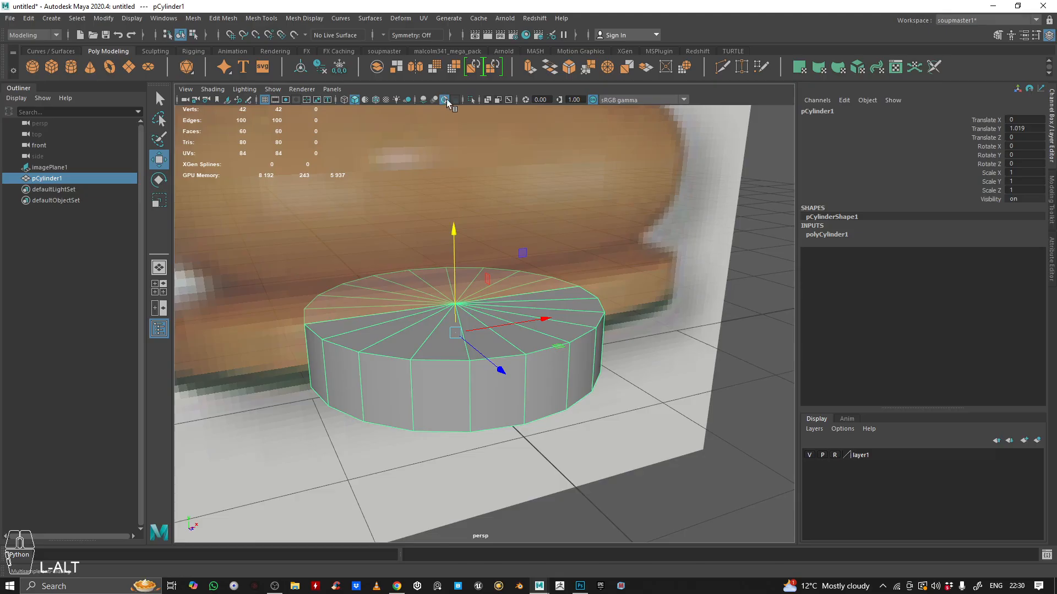
- Activate the Scale tool on the flattened cylinder at the pawn's base
alt+drag(472, 201, 364, 297)
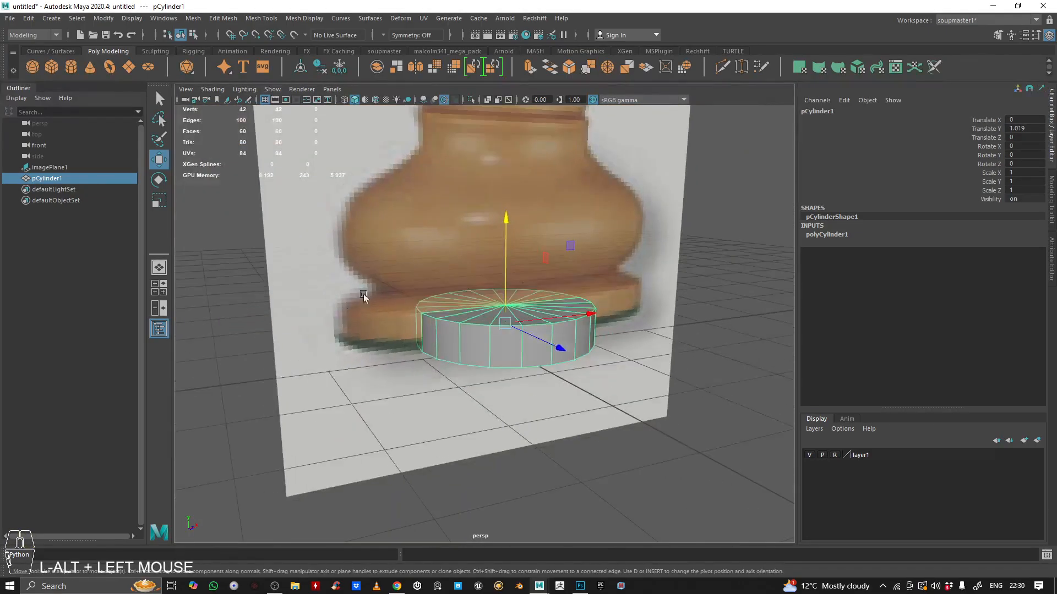
alt+drag(537, 342, 447, 295)
alt+right_drag(447, 295, 452, 300)
alt+drag(452, 300, 415, 307)
alt+right_drag(415, 307, 417, 313)
alt+drag(417, 314, 454, 274)
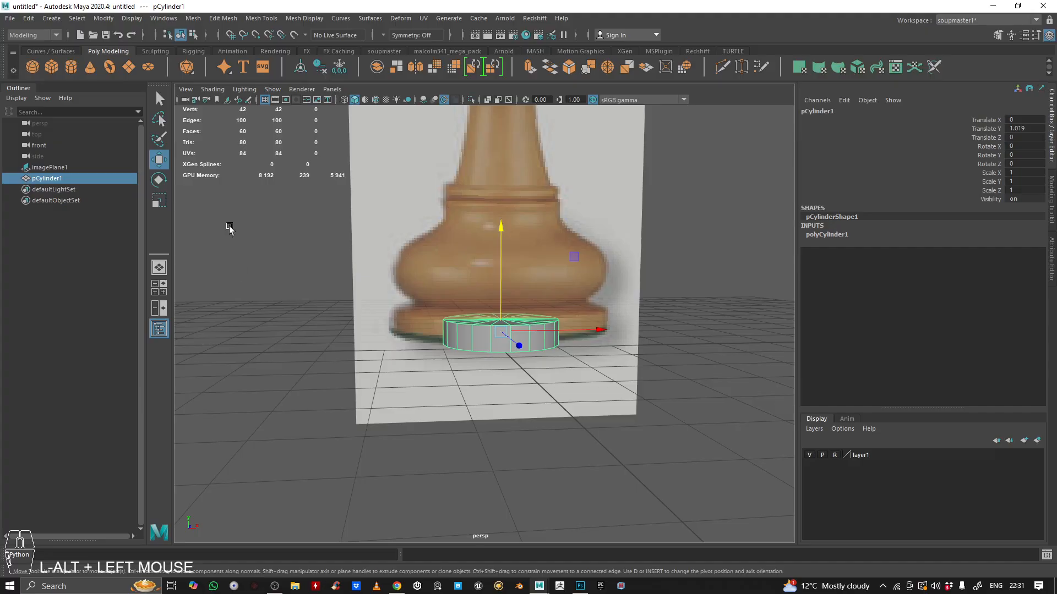
click(158, 203)
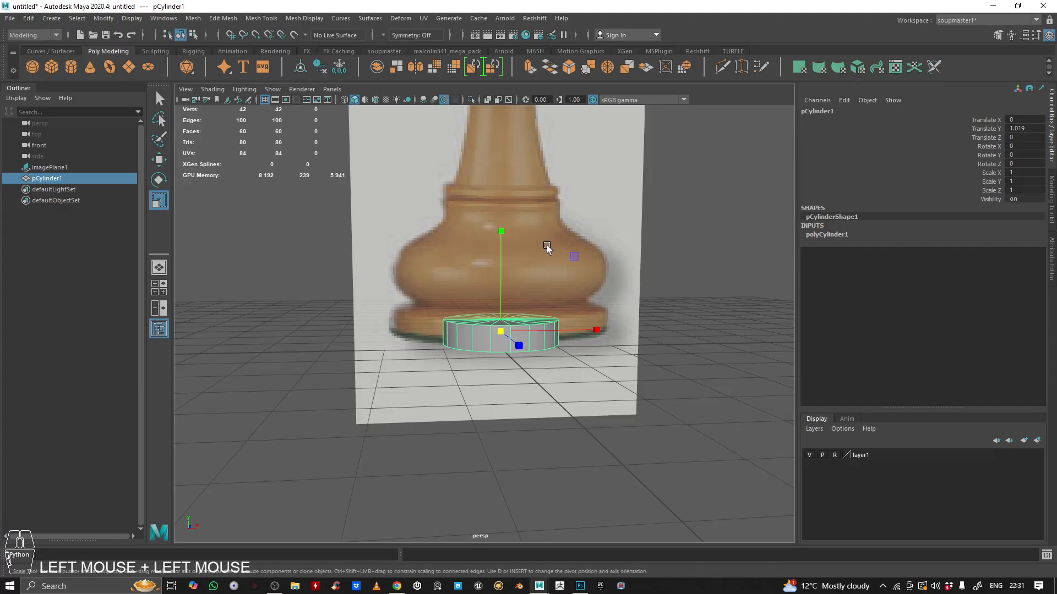
key(r)
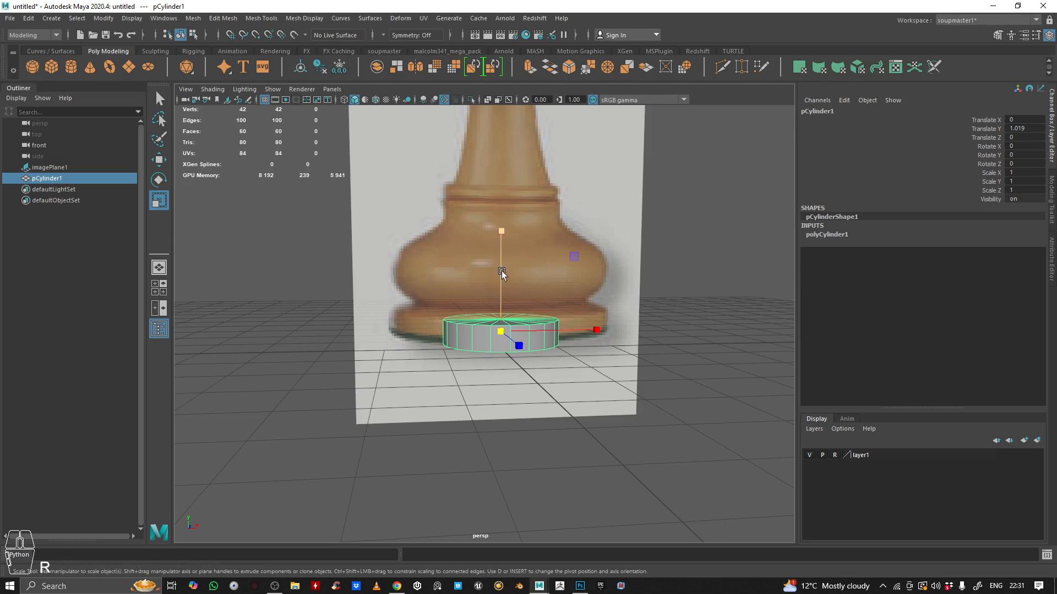
- Try widening the cylinder to 1.81 in X and Z only, and undo the trial scalings
alt+drag(418, 265, 428, 269)
alt+right_drag(428, 268, 502, 243)
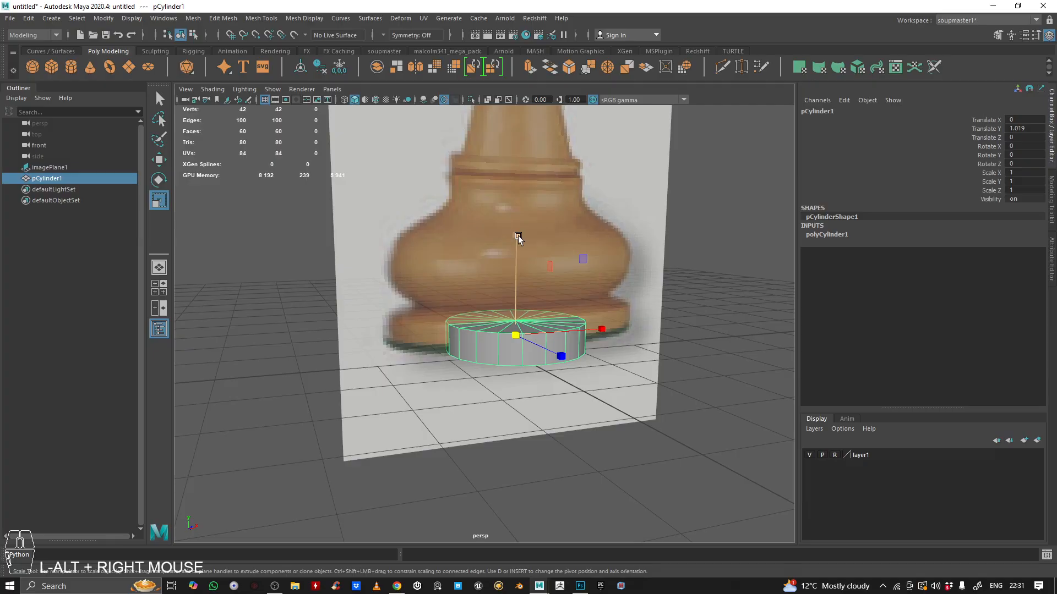
ctrl+drag(515, 236, 512, 153)
mouse_move(604, 256)
alt+mouse_down()
mouse_move(540, 293)
mouse_move(597, 250)
alt+mouse_up()
alt+right_drag(528, 241, 549, 233)
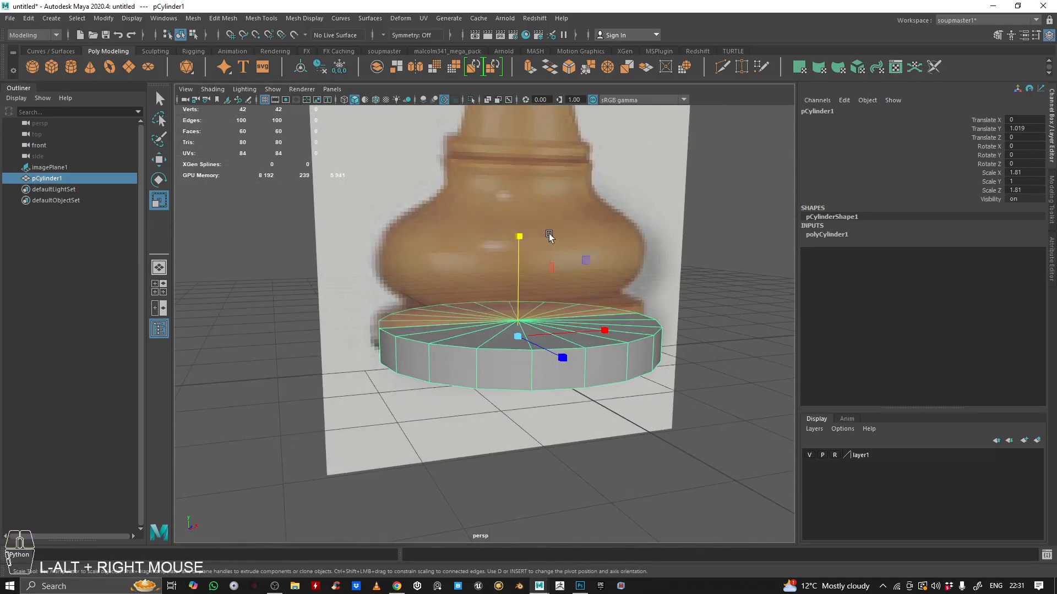
ctrl+drag(519, 237, 543, 294)
key(ctrl+z)
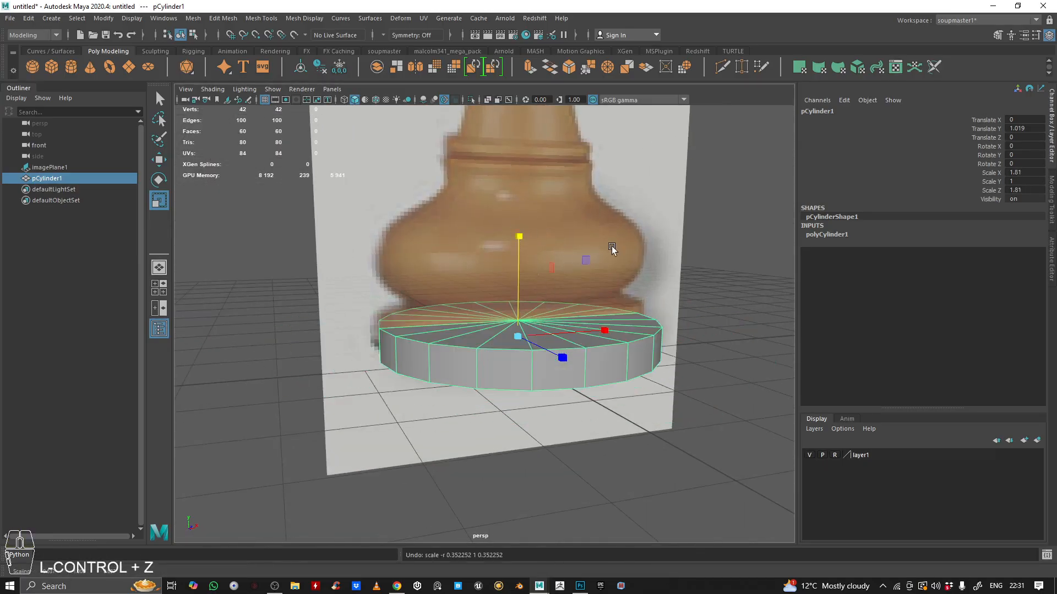
alt+right_drag(612, 246, 575, 245)
key(ctrl+z)
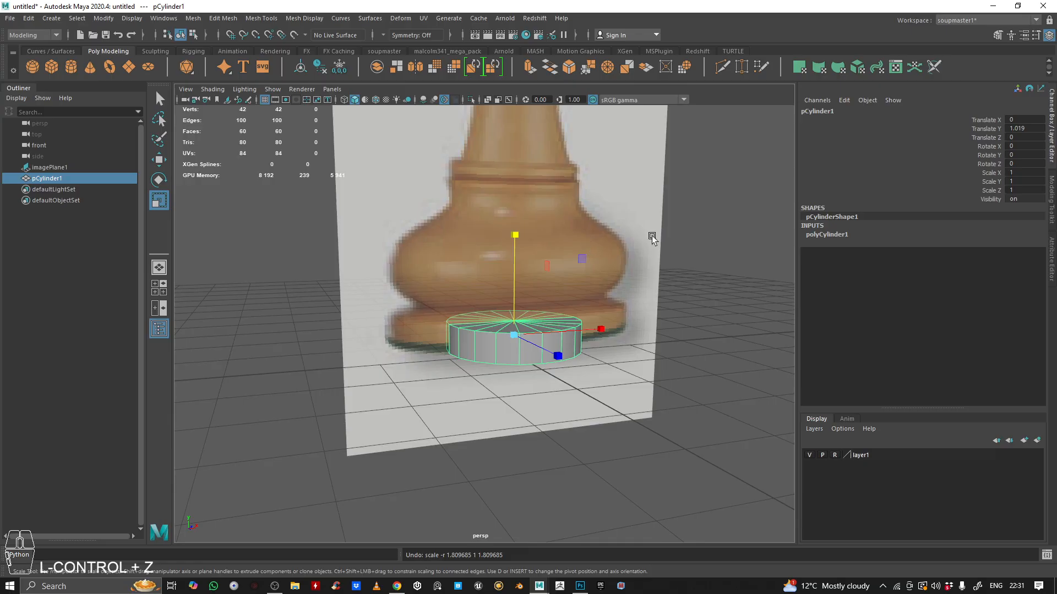
- Scale the cylinder horizontally to about 1.893 in X and Z so it matches the width of the pawn's base ring
alt+drag(652, 235, 612, 298)
alt+right_drag(612, 297, 651, 356)
alt+drag(651, 356, 452, 242)
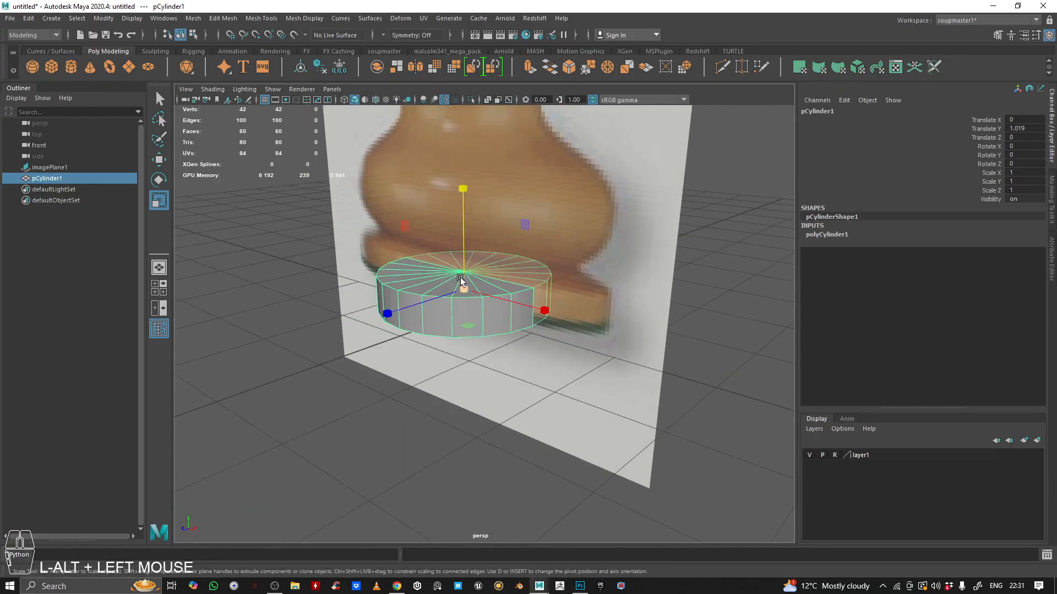
alt+drag(460, 278, 540, 339)
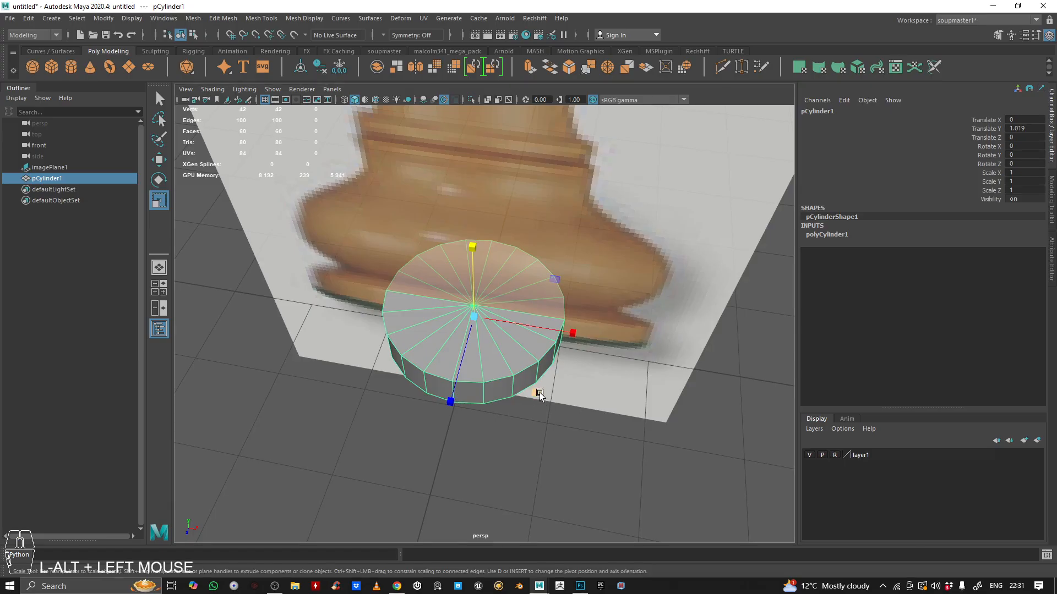
alt+drag(527, 391, 603, 328)
drag(529, 344, 473, 308)
mouse_move(473, 308)
alt+right_down()
mouse_move(455, 303)
mouse_move(468, 301)
alt+right_up()
- Compare the widened cylinder with the outline of the base ring in the front and perspective views
key(space)
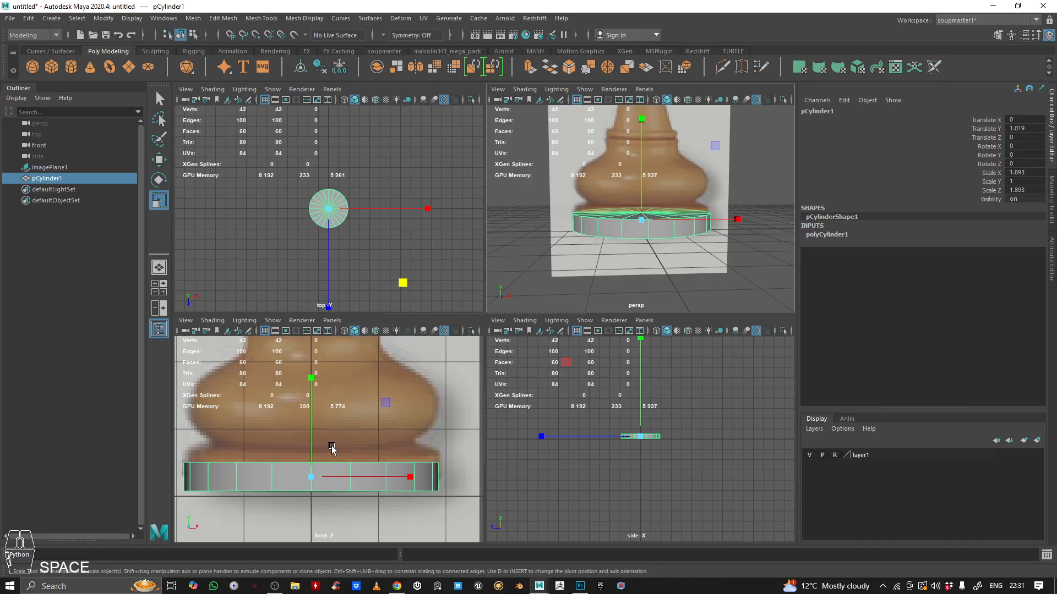
key(space)
alt+right_drag(446, 404, 473, 356)
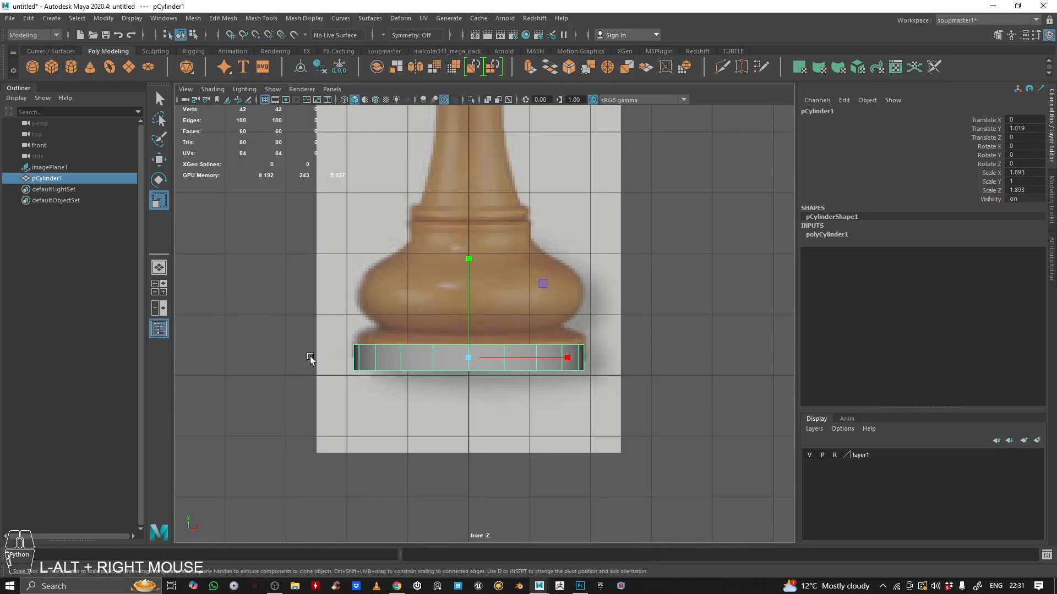
key(space)
key(space)
mouse_move(507, 247)
alt+mouse_down()
mouse_move(490, 254)
mouse_move(502, 264)
alt+mouse_up()
key(space)
key(space)
alt+middle_drag(360, 406, 378, 406)
alt+right_drag(358, 324, 392, 330)
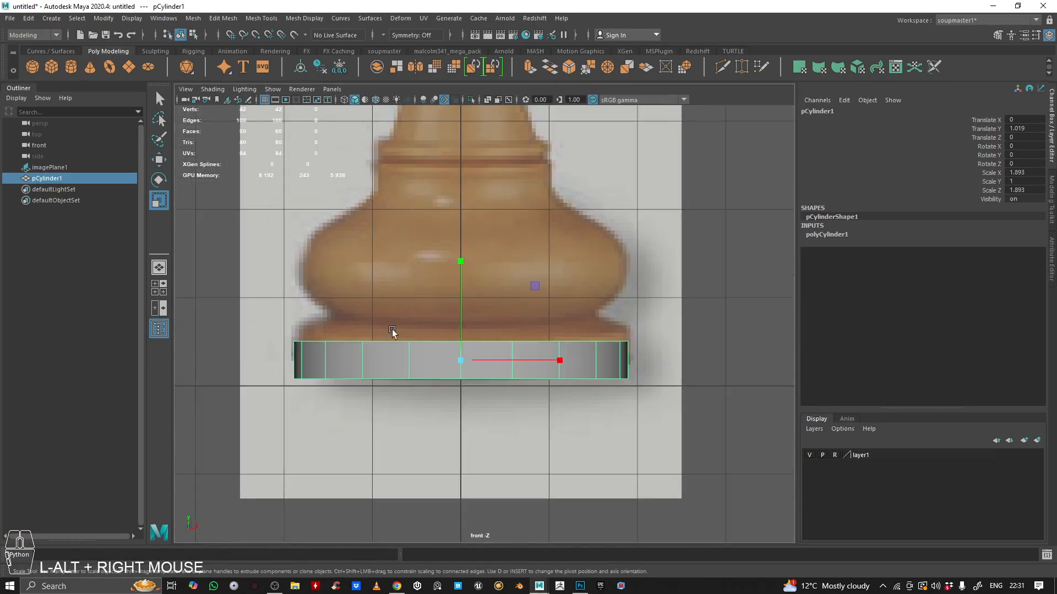
- Switch the cylinder to face selection and bring its top cap into view in the perspective view
right_click(399, 207)
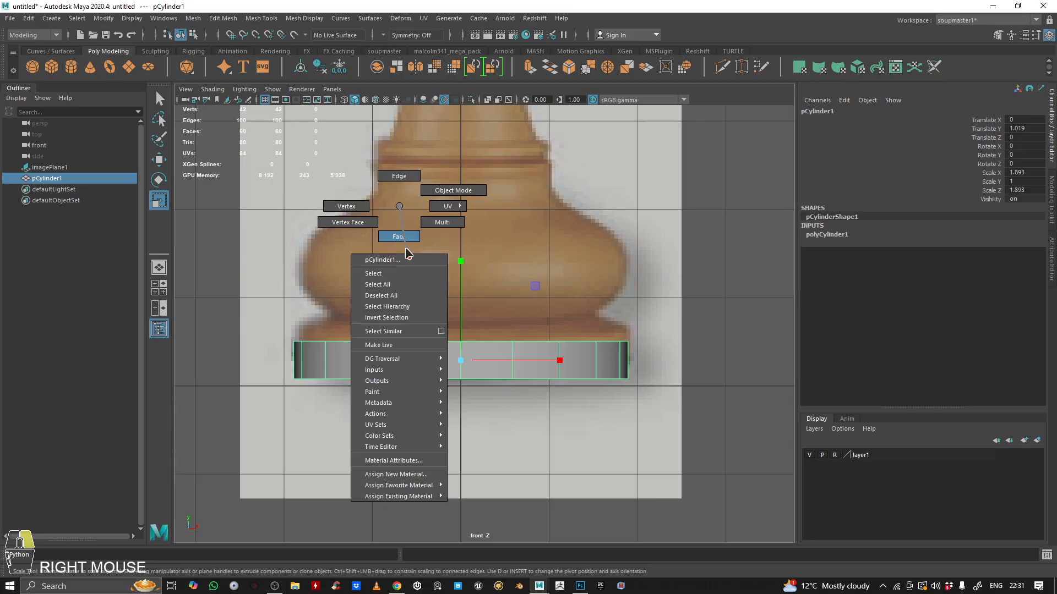
right_drag(408, 253, 406, 251)
key(space)
key(space)
alt+drag(551, 286, 579, 303)
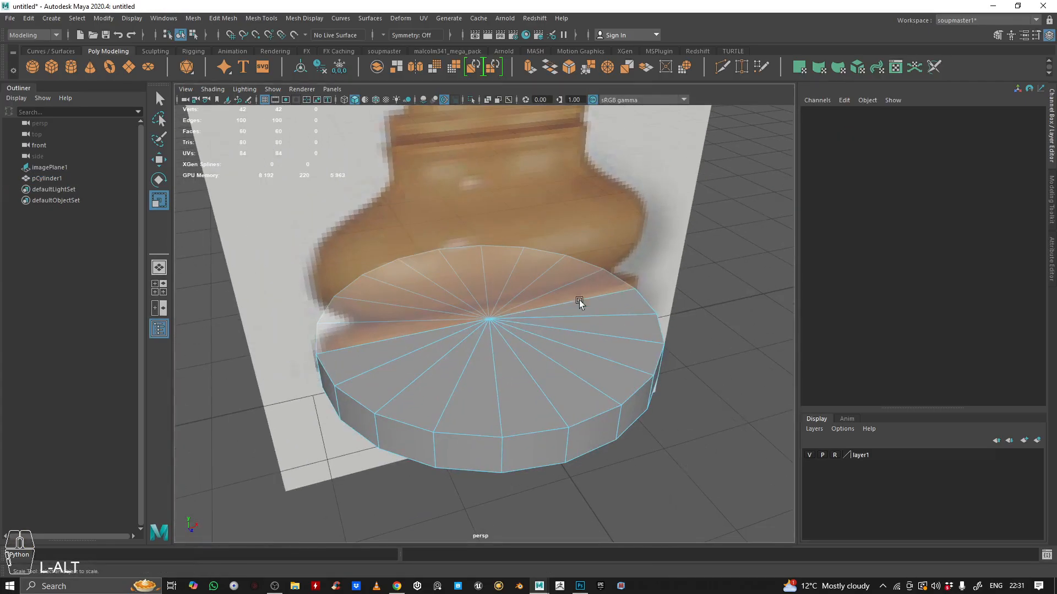
- Try picking the triangular faces of the cylinder's top cap one by one
click(579, 303)
shift+click(594, 302)
key(q)
shift+click(586, 282)
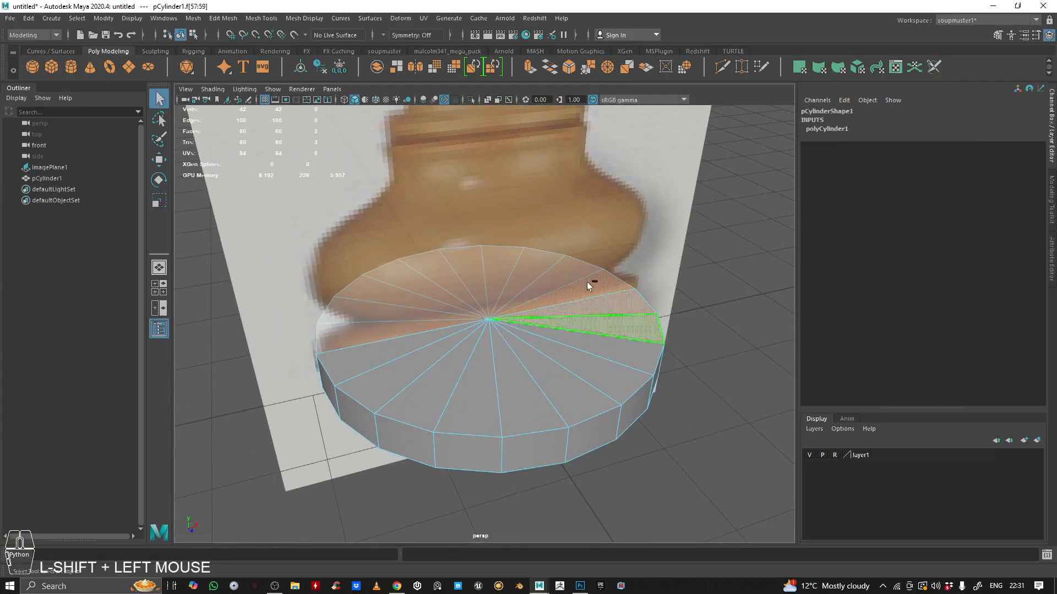
key(space)
key(space)
scroll(264, 413, up, 3)
alt+middle_drag(269, 387, 332, 405)
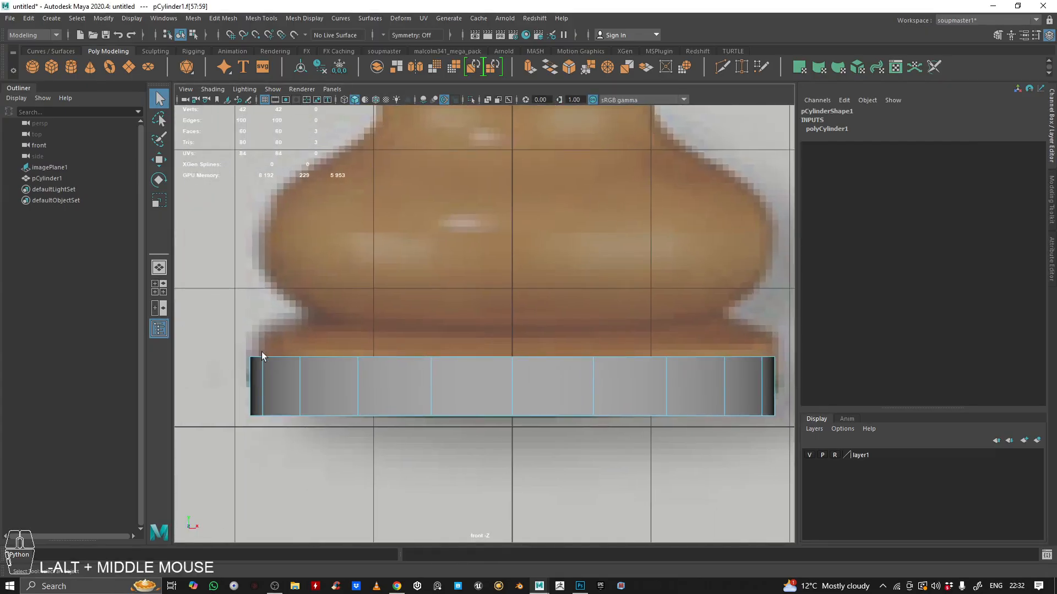
key(space)
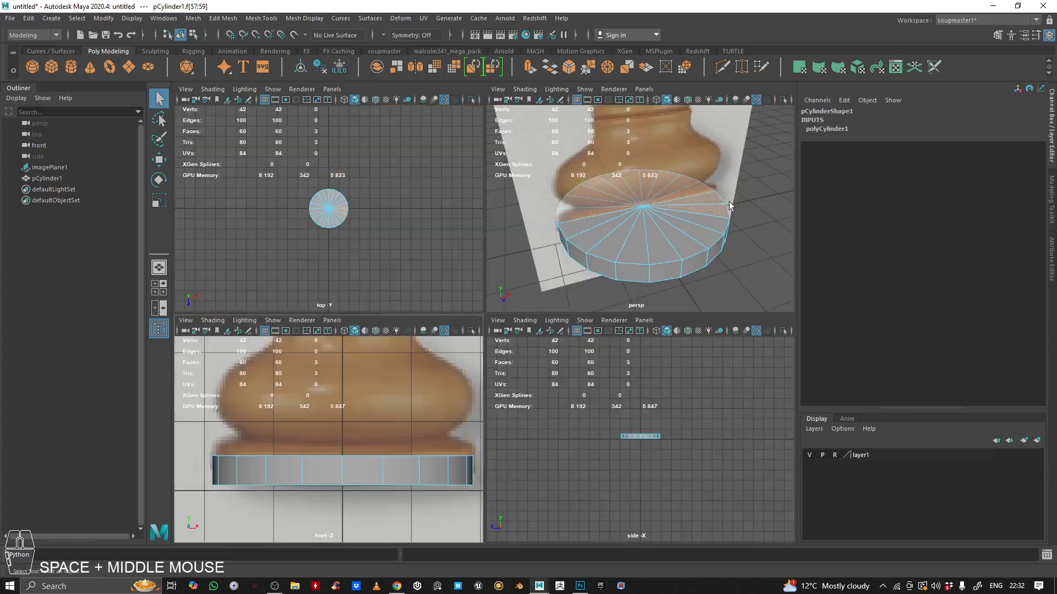
key(space)
alt+drag(633, 212, 606, 248)
alt+middle_drag(607, 257, 612, 243)
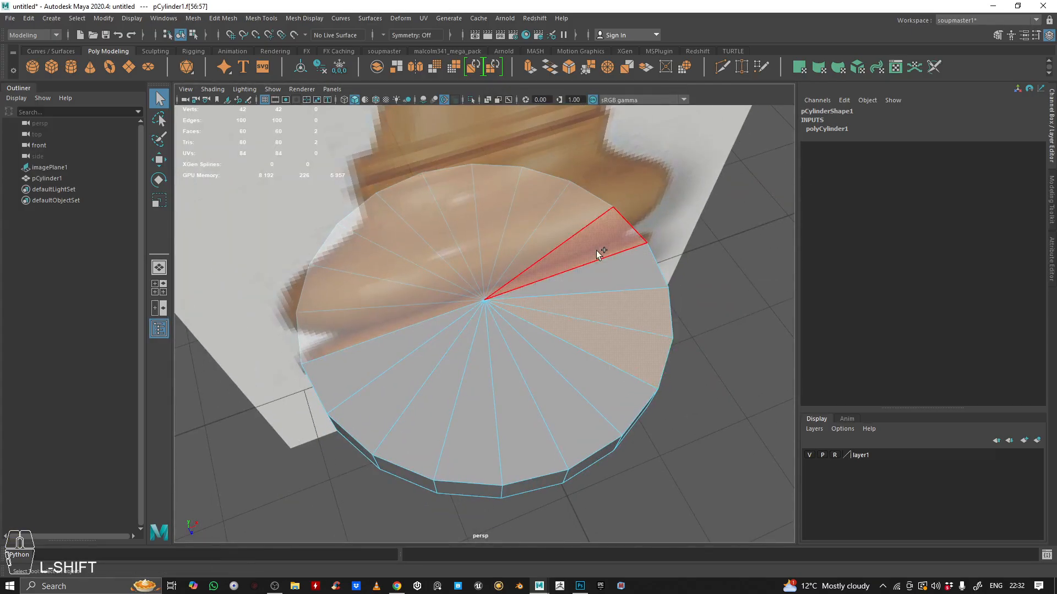
shift+drag(595, 250, 520, 283)
shift+click(537, 315)
shift+click(580, 293)
key(space)
key(space)
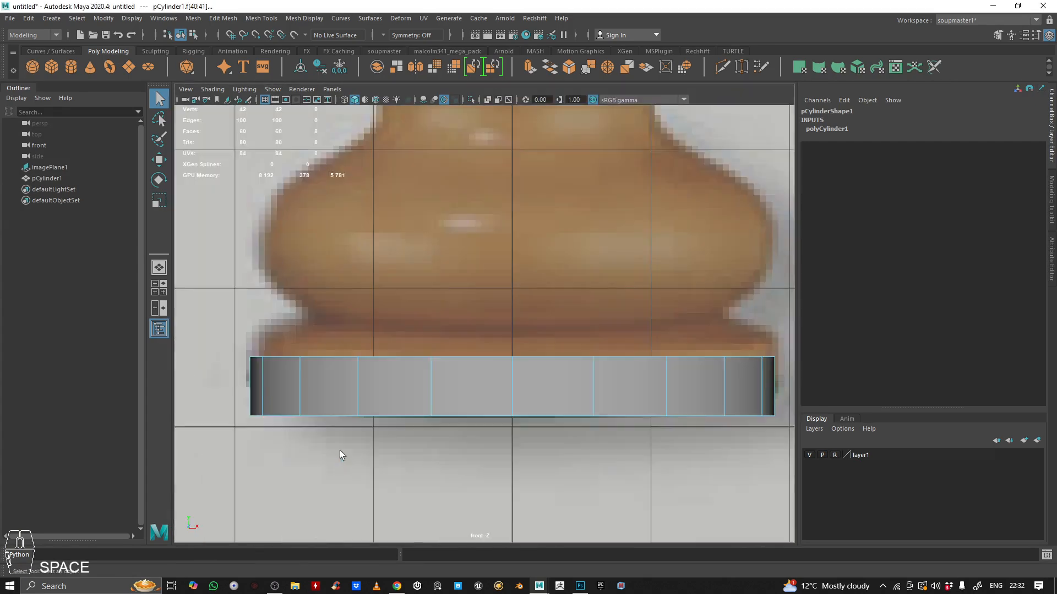
- Select all the cylinder's faces in the front view and deselect the side and bottom ones, keeping only the top cap
alt+right_drag(337, 456, 395, 281)
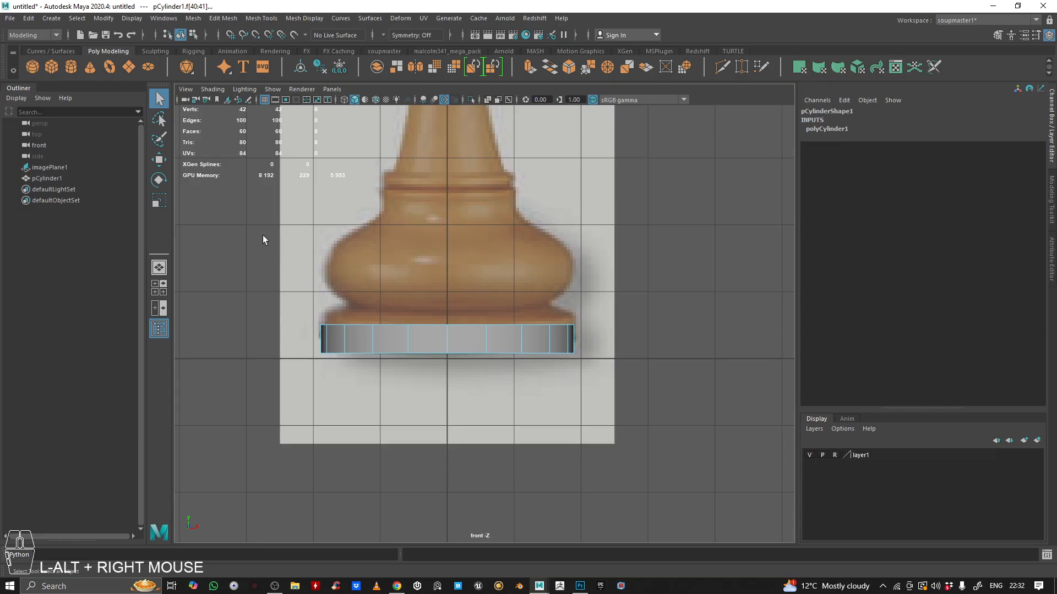
drag(263, 237, 663, 428)
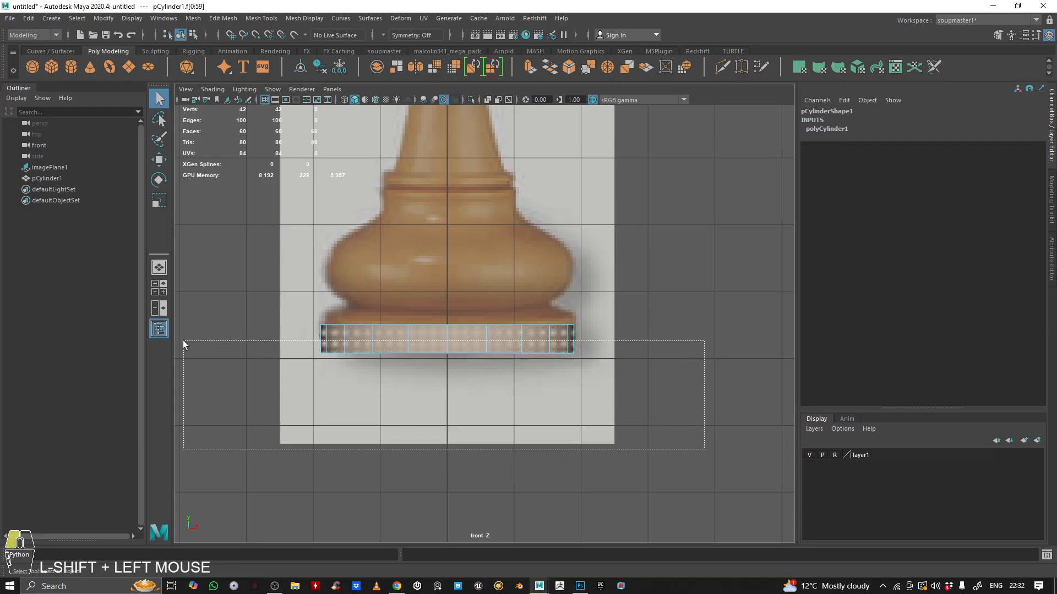
shift+drag(183, 340, 182, 340)
key(space)
key(space)
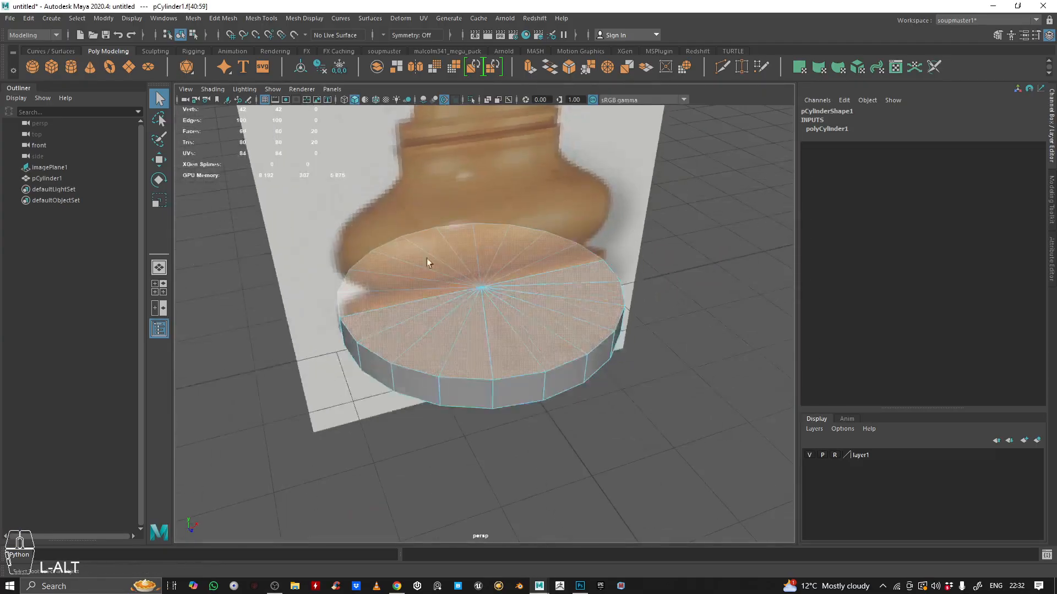
- Try moving the selected top cap faces upward and undo the move
alt+right_drag(429, 263, 610, 257)
key(w)
drag(473, 202, 465, 128)
key(ctrl+z)
alt+right_drag(583, 204, 486, 252)
alt+drag(486, 253, 496, 268)
- Extrude the selected top cap faces of the cylinder without adding any thickness
key(space)
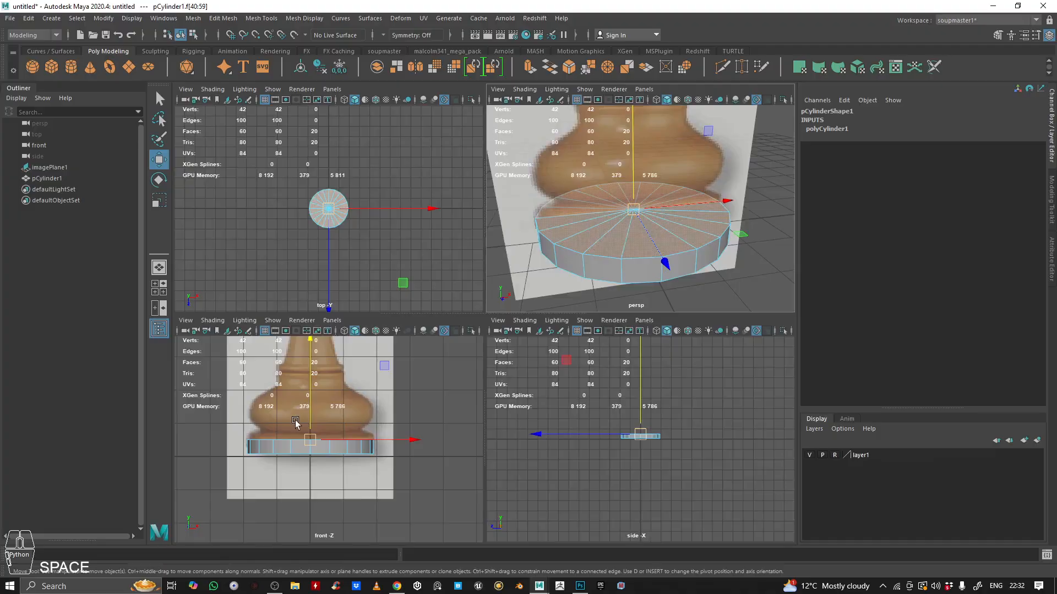
key(space)
alt+right_drag(451, 401, 488, 238)
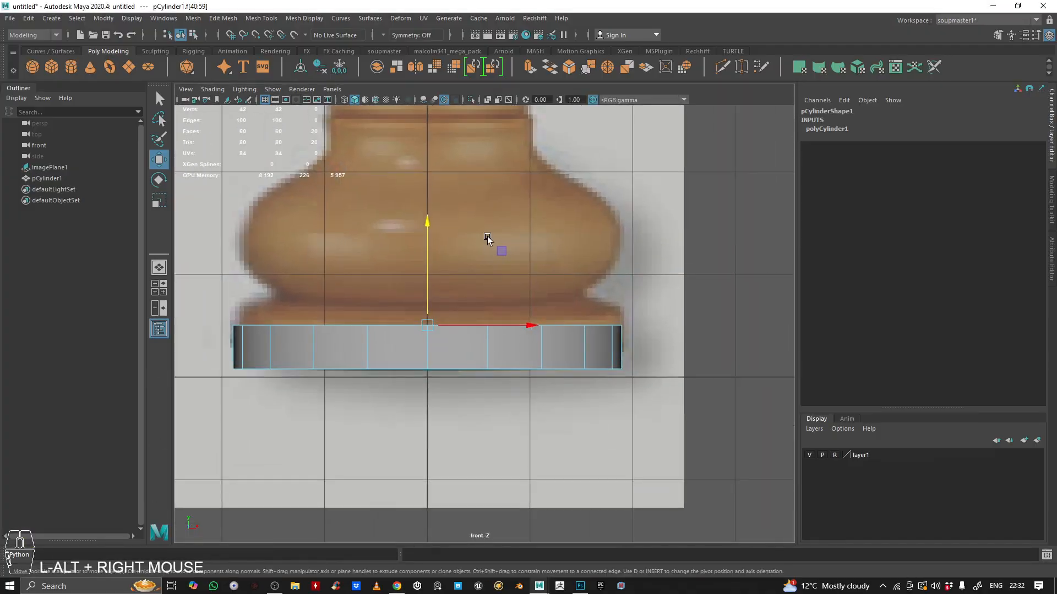
click(528, 67)
key(space)
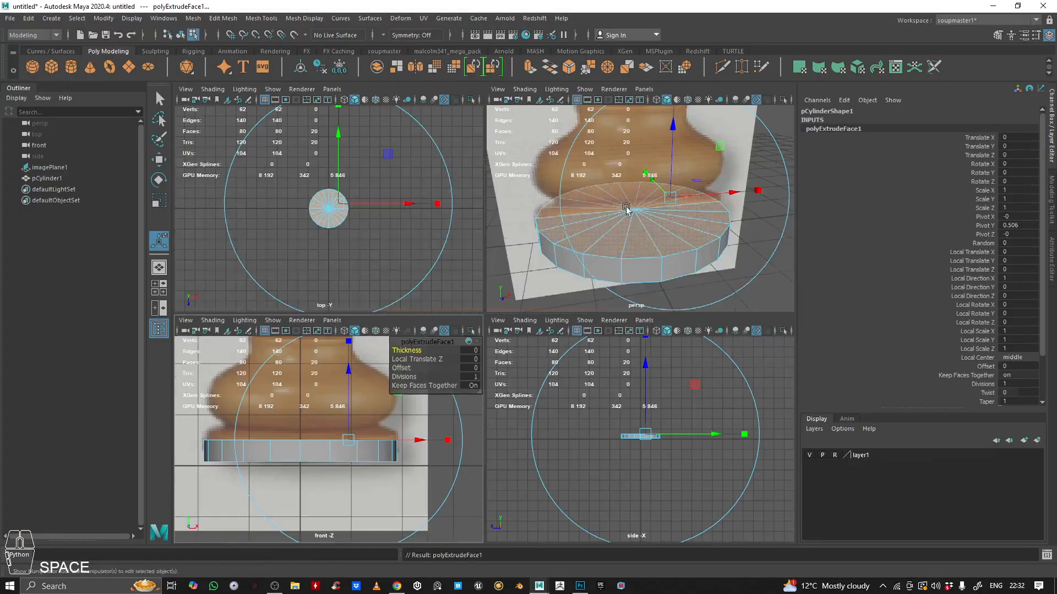
key(space)
alt+right_drag(530, 245, 519, 286)
mouse_move(519, 286)
alt+mouse_down()
mouse_move(571, 293)
mouse_move(516, 283)
alt+mouse_up()
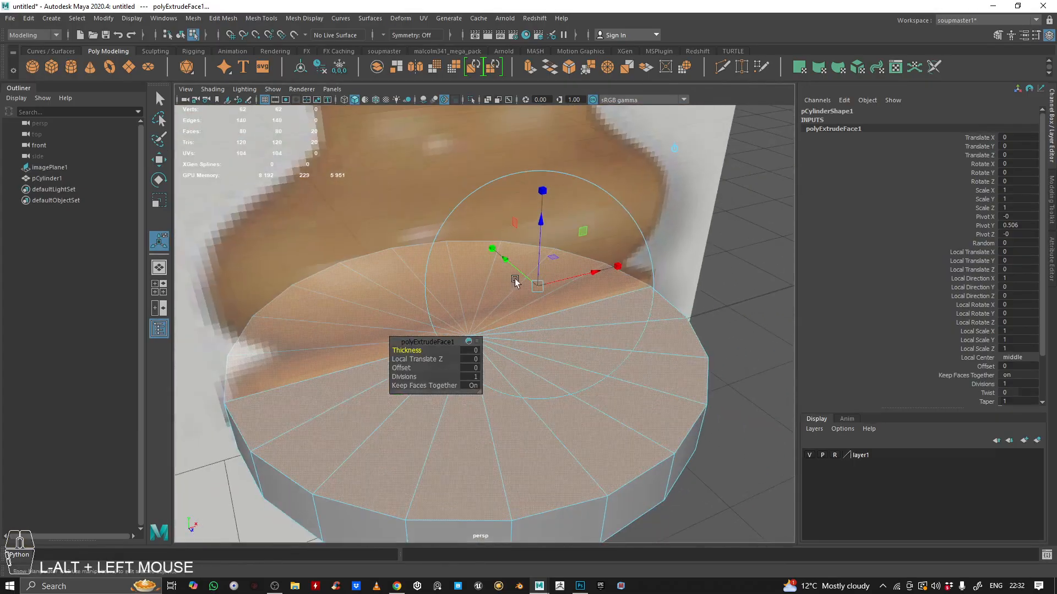
- Try scaling the newly extruded top faces along single axes and undo each trial
alt+middle_drag(517, 283, 435, 256)
alt+right_drag(435, 256, 505, 233)
alt+drag(505, 233, 444, 229)
alt+right_drag(443, 229, 502, 266)
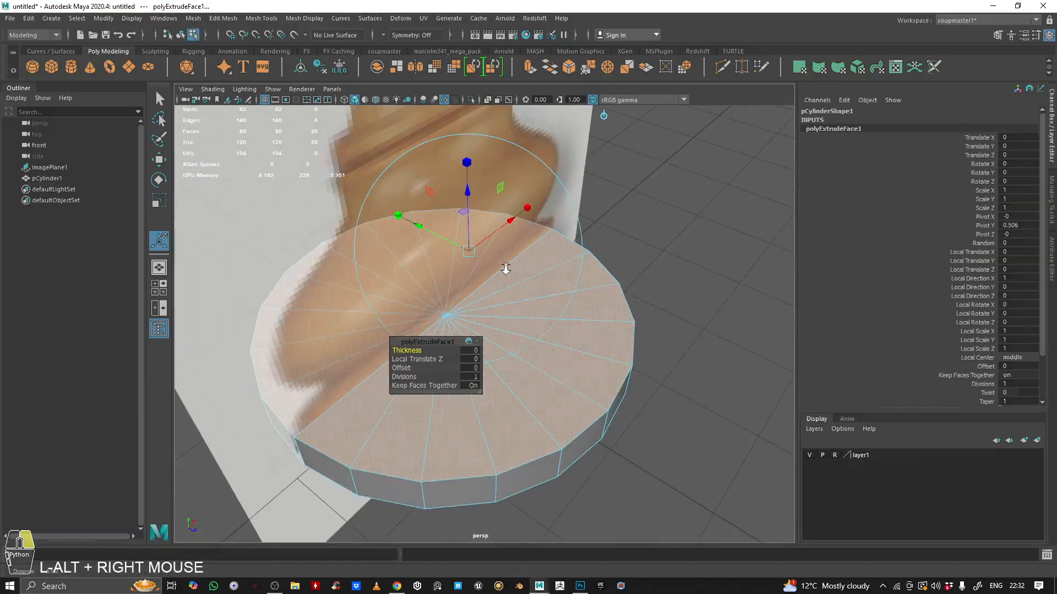
alt+middle_drag(503, 266, 480, 295)
alt+right_drag(480, 295, 542, 261)
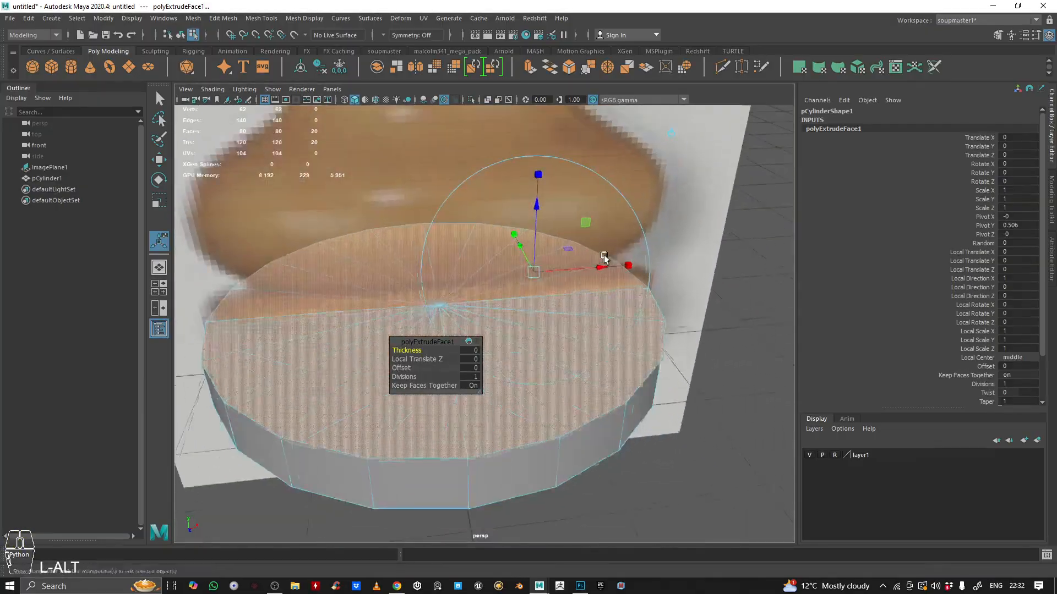
alt+middle_drag(542, 261, 549, 259)
alt+right_drag(549, 258, 525, 263)
alt+drag(526, 263, 443, 287)
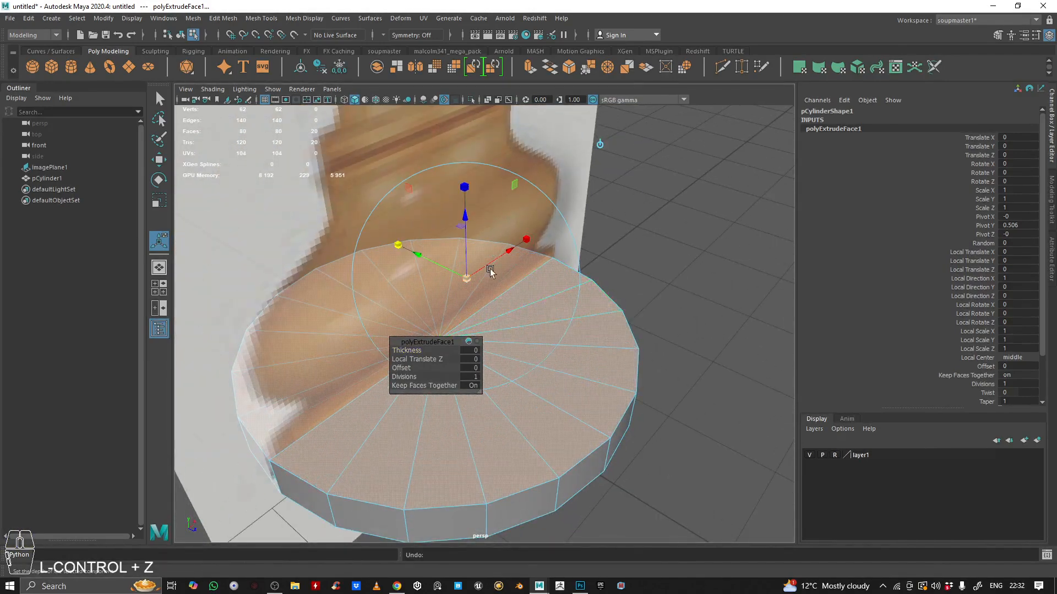
drag(529, 239, 451, 285)
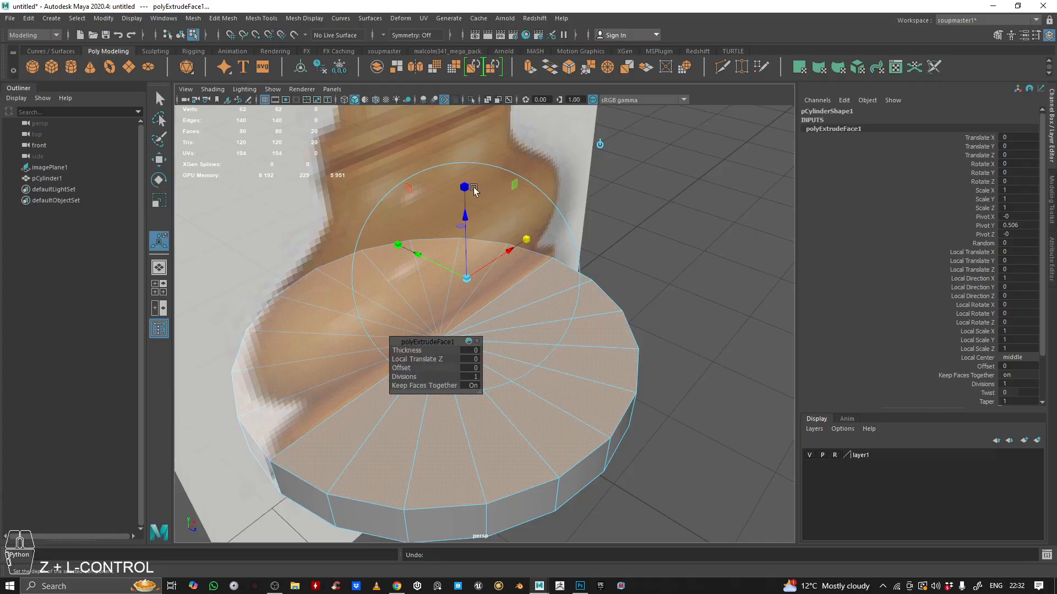
- Examine the extruded top cap and its manipulator handles from several angles in the perspective view
alt+drag(556, 243, 512, 228)
alt+right_drag(511, 228, 589, 246)
alt+drag(589, 245, 471, 236)
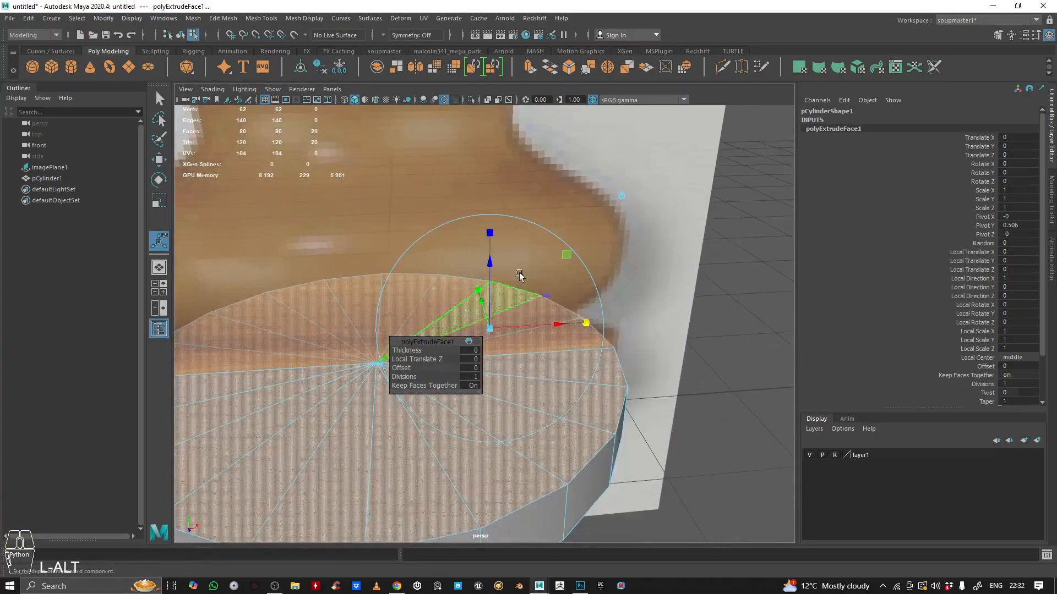
alt+drag(520, 308, 491, 282)
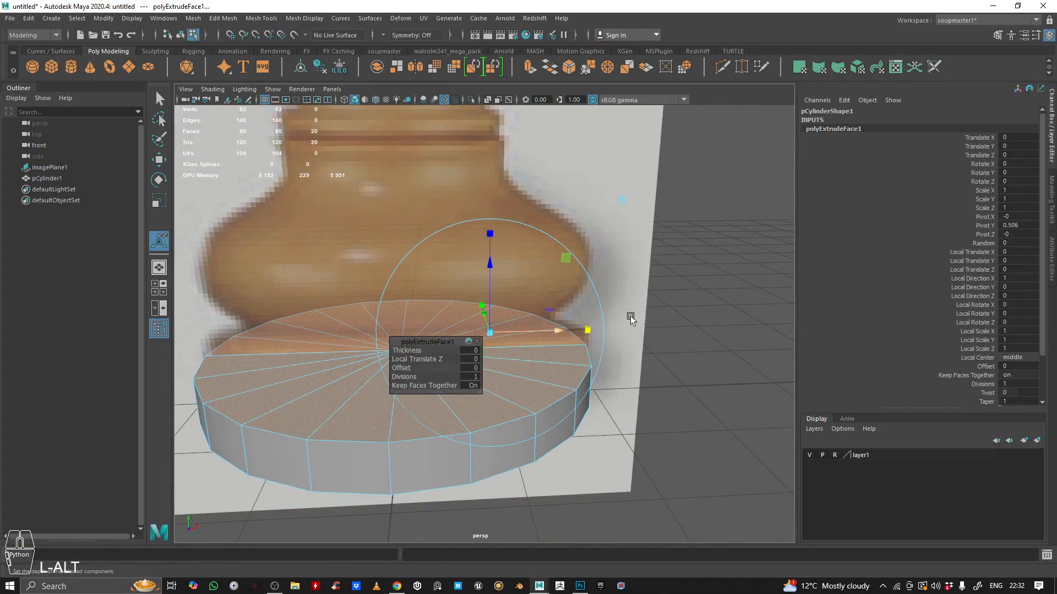
alt+drag(631, 318, 651, 295)
alt+right_drag(651, 295, 577, 289)
alt+middle_drag(577, 289, 625, 292)
alt+drag(625, 292, 633, 322)
alt+right_drag(633, 322, 658, 275)
alt+middle_drag(658, 276, 645, 305)
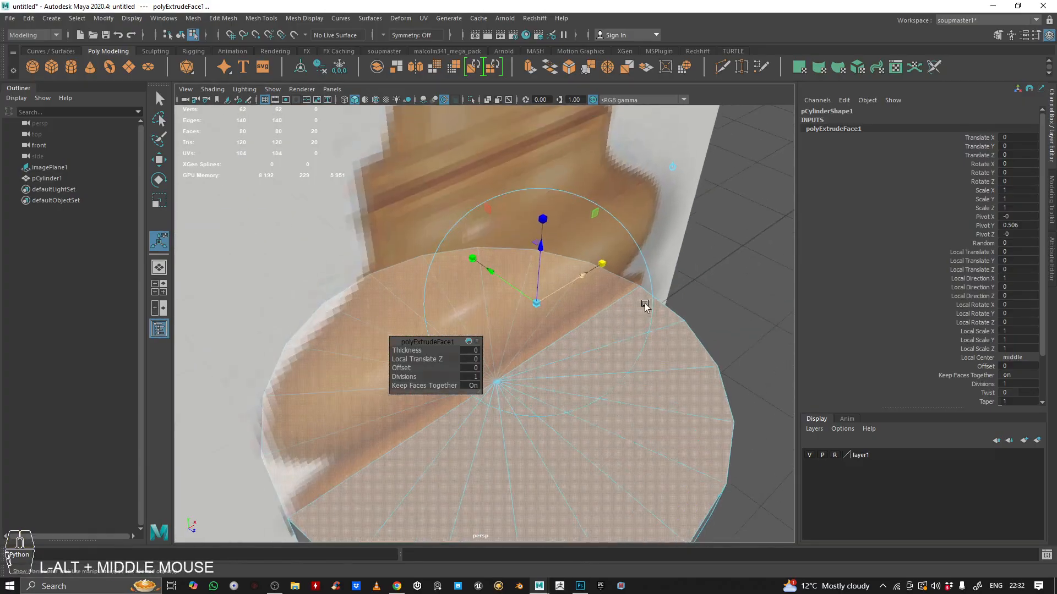
alt+drag(645, 305, 663, 271)
mouse_move(663, 272)
alt+right_down()
mouse_move(597, 257)
mouse_move(677, 285)
alt+right_up()
alt+drag(677, 285, 580, 279)
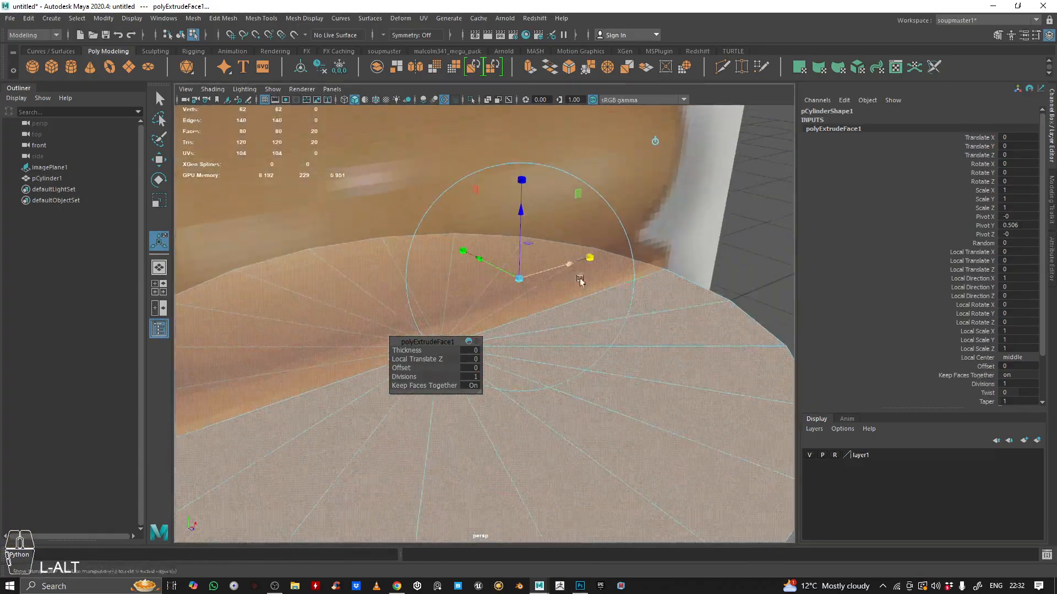
- Try raising the extruded top cap faces straight up and undo the move
alt+right_drag(573, 229, 507, 231)
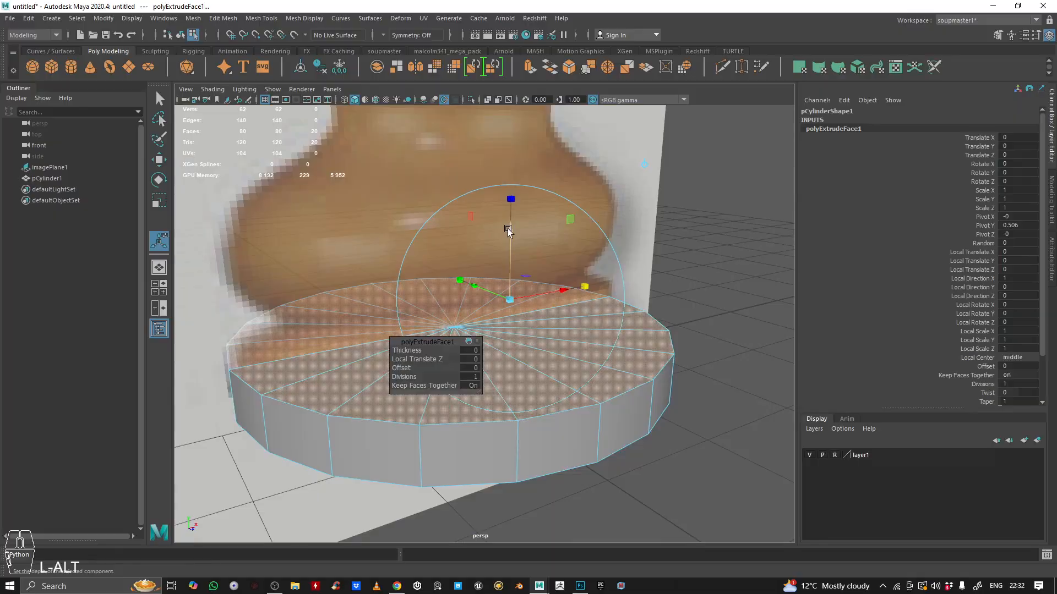
drag(508, 231, 502, 135)
key(ctrl+z)
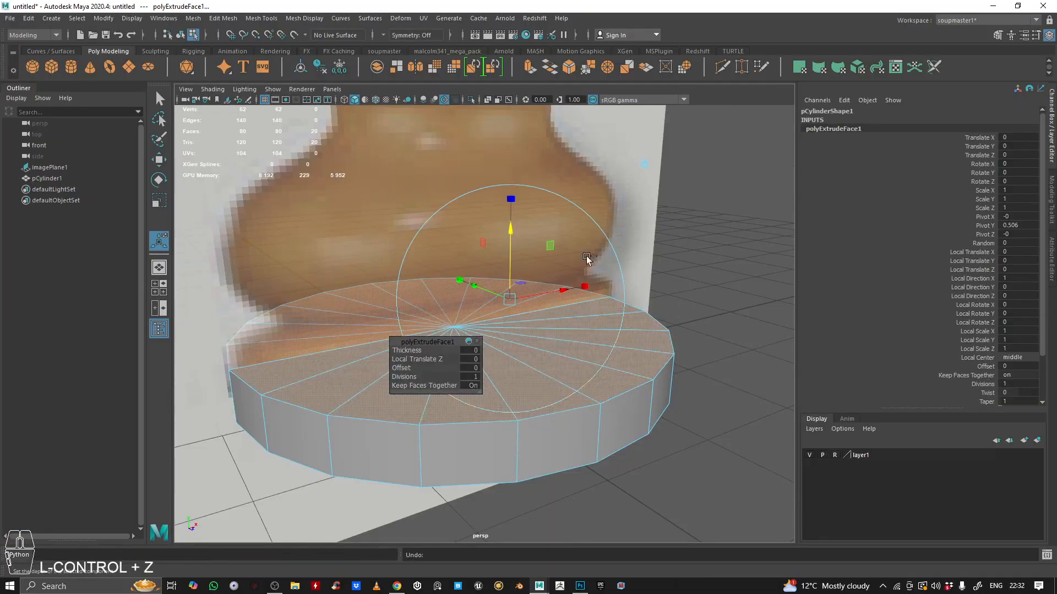
- Raise the extruded top faces by about 0.302 in the front view, up to the groove above the pawn's base rim
alt+drag(645, 250, 601, 262)
alt+right_drag(601, 262, 490, 278)
alt+drag(490, 279, 477, 269)
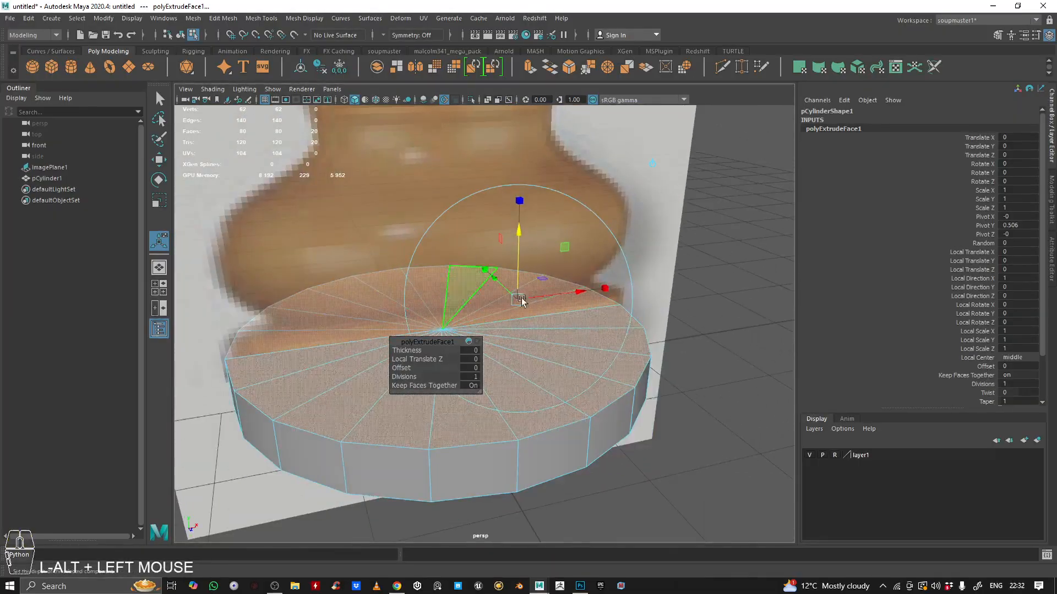
key(space)
key(space)
scroll(438, 352, up, 3)
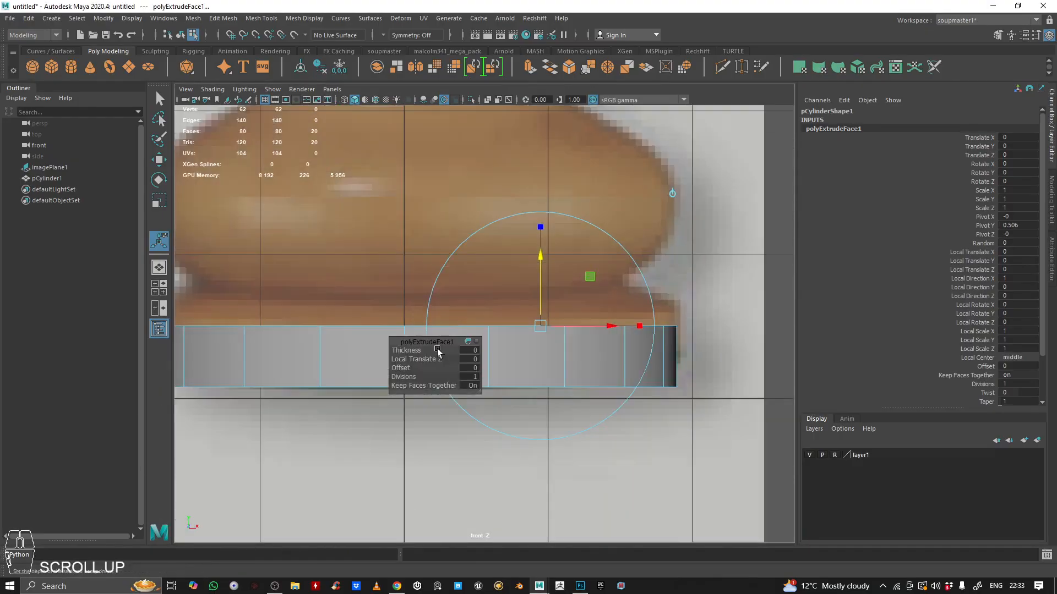
scroll(438, 352, down, 6)
alt+middle_drag(348, 350, 425, 354)
scroll(594, 363, up, 3)
alt+middle_drag(553, 288, 483, 196)
scroll(415, 204, up, 2)
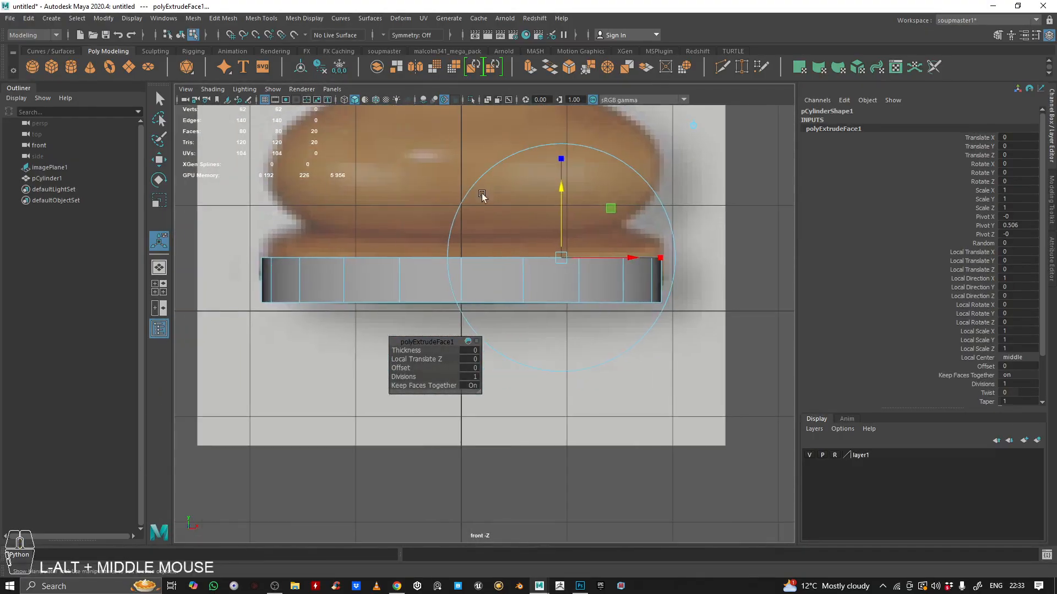
drag(561, 192, 559, 159)
key(space)
key(space)
alt+right_drag(538, 208, 495, 248)
alt+drag(495, 247, 451, 226)
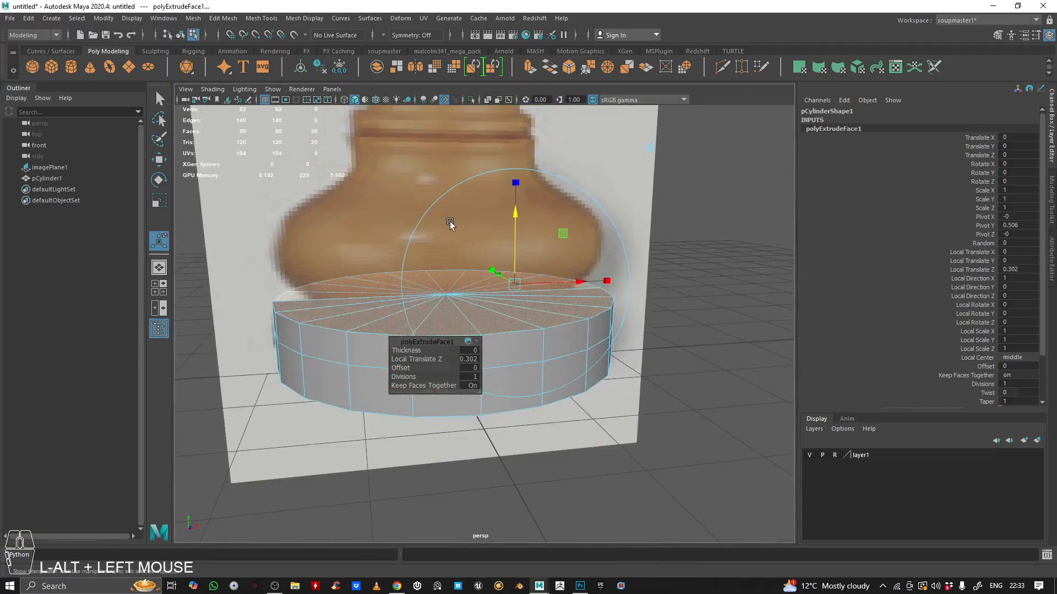
- Display the front view in wireframe so the reference image shows through the cylinder, and undo the accidental face selection
key(space)
key(space)
alt+middle_drag(255, 430, 369, 440)
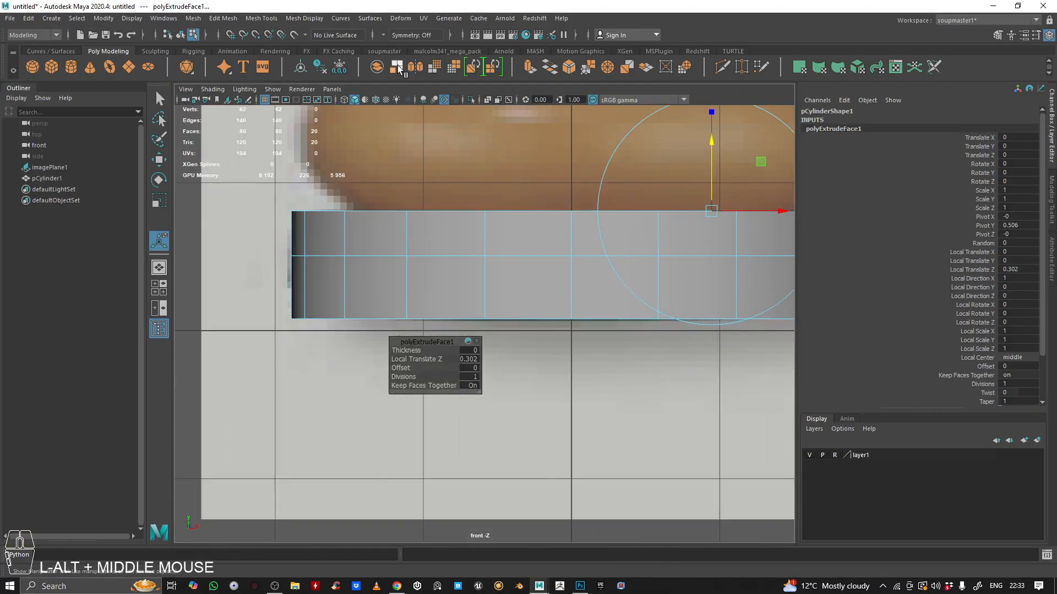
click(354, 99)
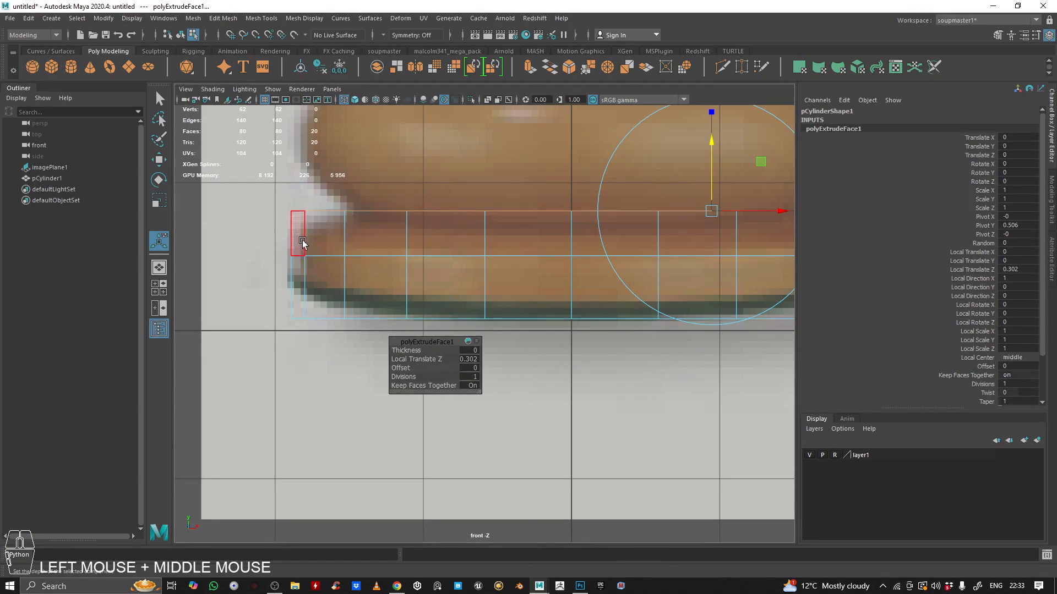
click(380, 237)
key(ctrl+z)
key(space)
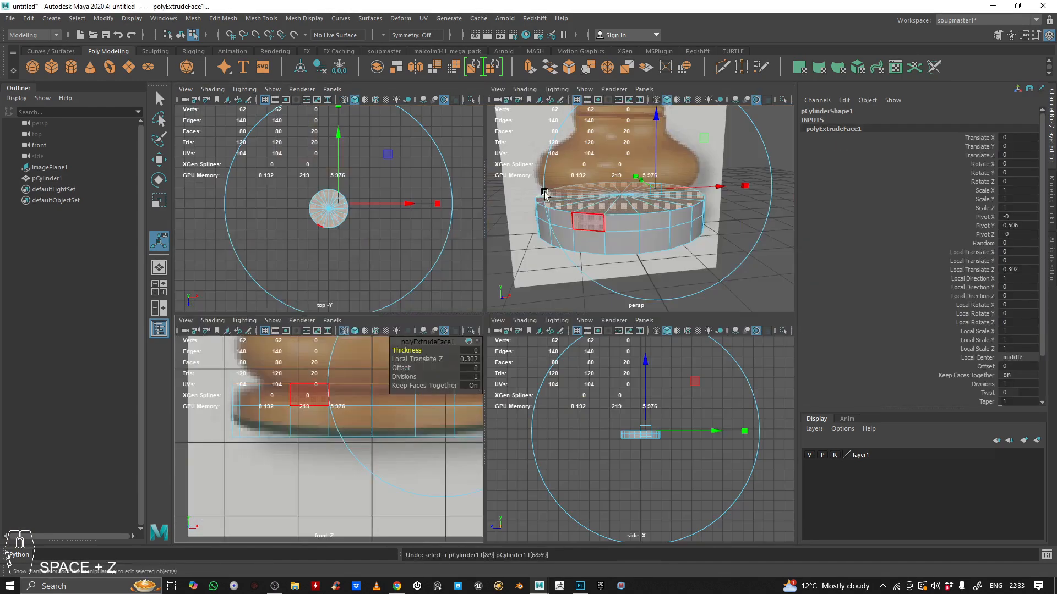
key(space)
- Try scaling the raised top faces uniformly to about 0.542 with the extrude manipulator, check them in the front view, and undo the scaling
alt+drag(578, 190, 549, 238)
alt+middle_drag(550, 239, 551, 231)
alt+drag(468, 291, 477, 267)
alt+right_drag(476, 266, 516, 245)
alt+middle_drag(515, 245, 518, 280)
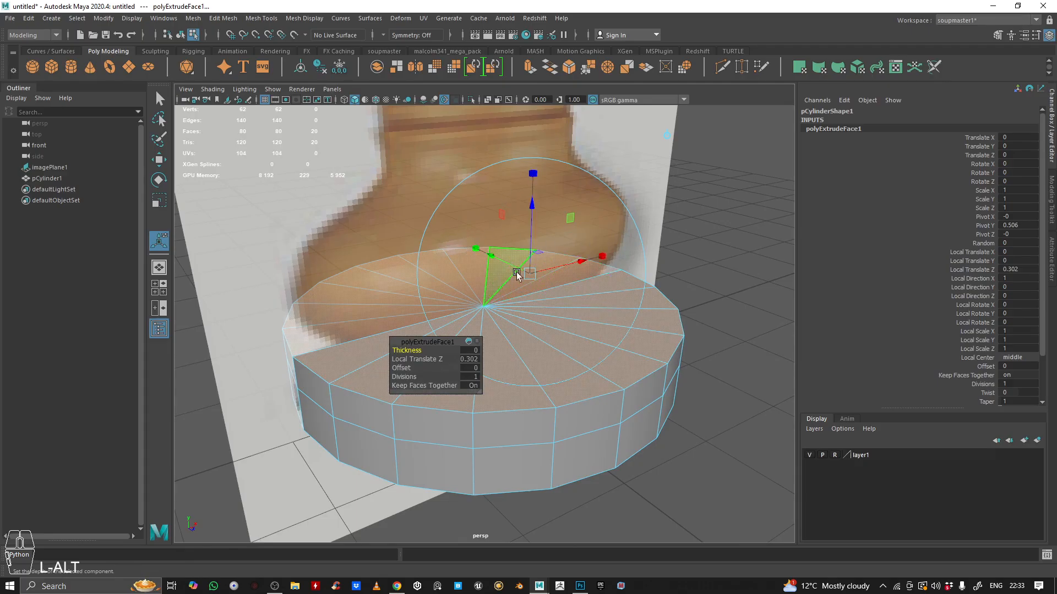
click(599, 256)
alt+middle_drag(627, 289, 688, 260)
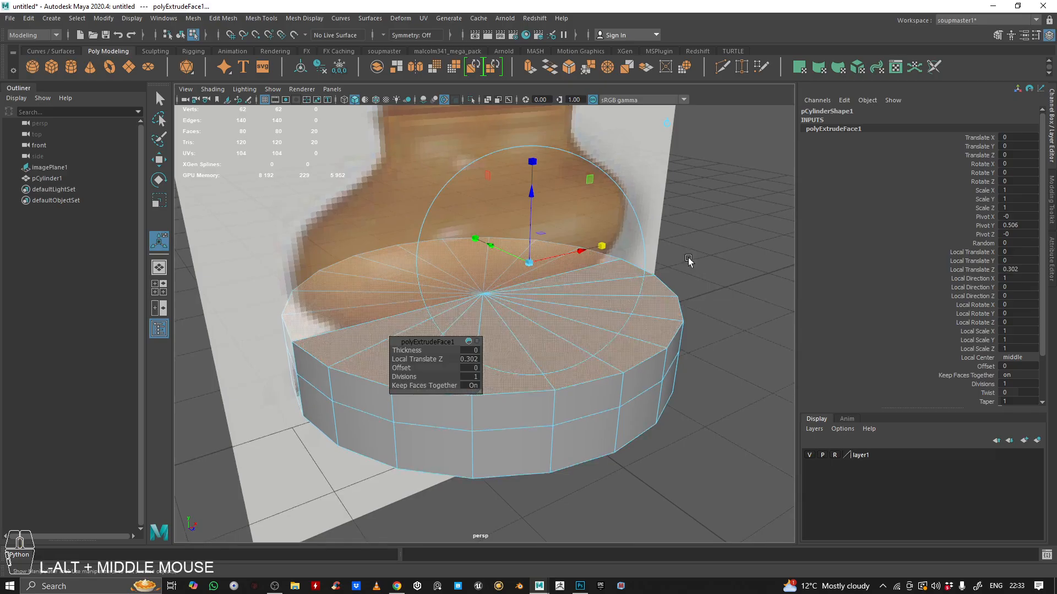
drag(530, 263, 517, 260)
drag(523, 261, 407, 296)
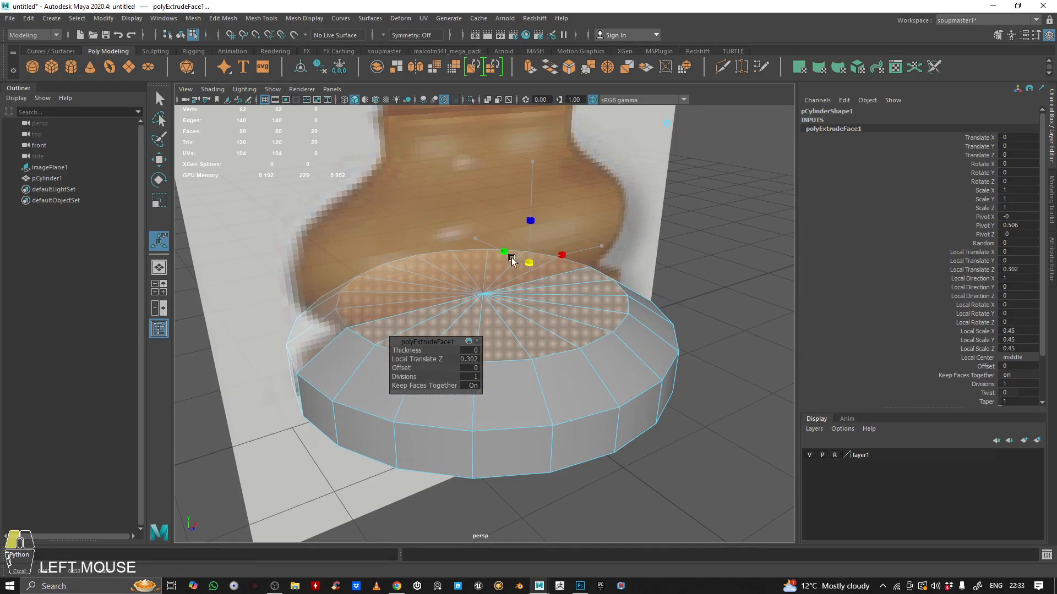
drag(523, 273, 557, 318)
key(space)
key(space)
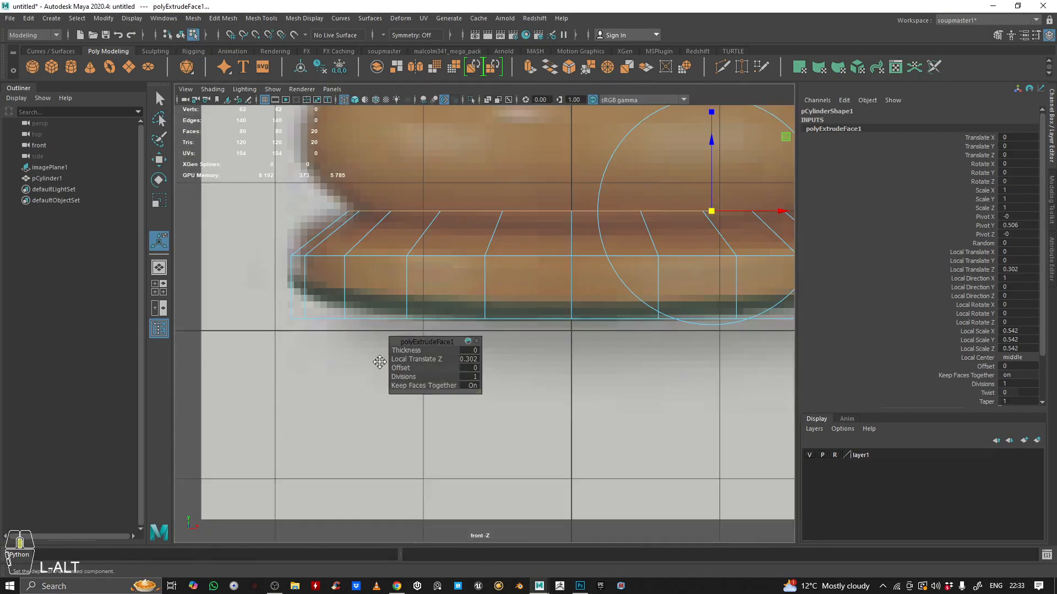
alt+middle_drag(378, 361, 532, 262)
key(space)
key(space)
alt+drag(550, 231, 601, 201)
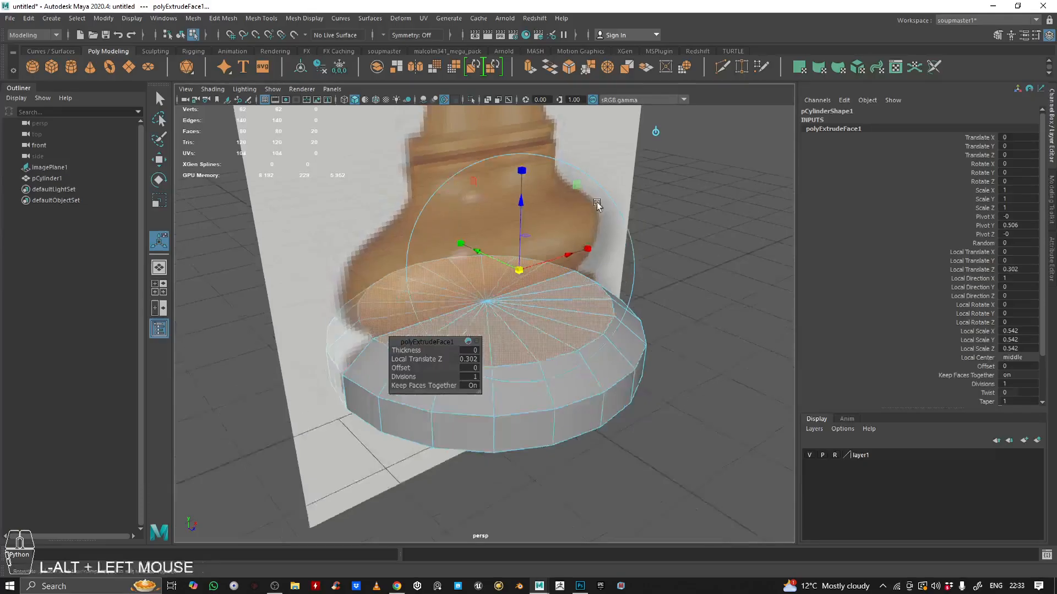
key(ctrl+z)
key(ctrl+z)
alt+middle_drag(609, 292, 538, 314)
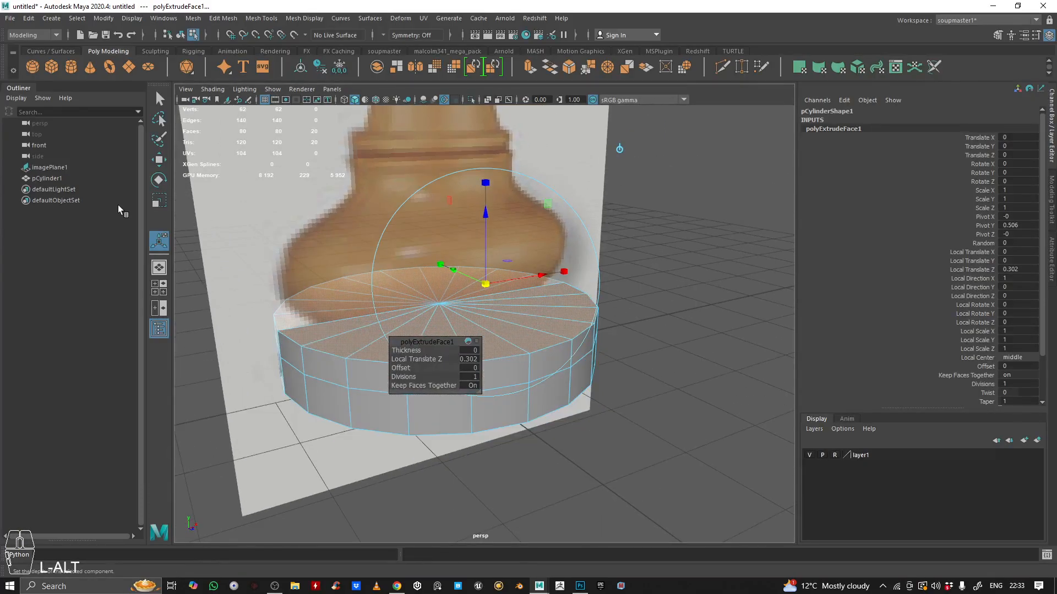
- Shrink the top cap faces evenly with the Scale tool so the sides taper inward to the groove above the base rim
key(r)
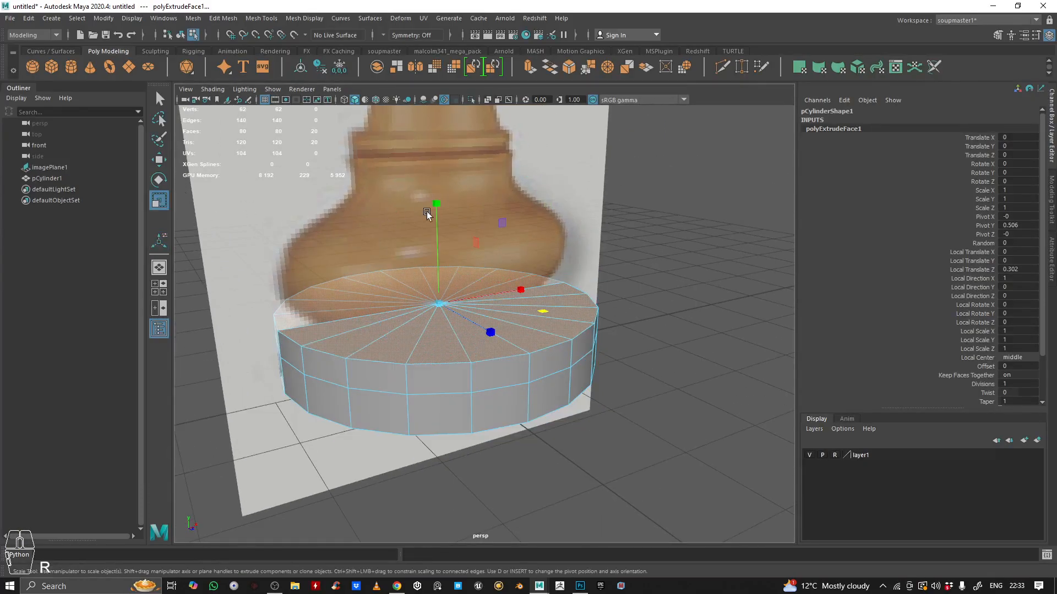
alt+drag(468, 229, 382, 300)
alt+right_drag(383, 300, 429, 305)
alt+drag(430, 306, 450, 323)
alt+right_drag(451, 323, 438, 342)
alt+drag(438, 341, 408, 328)
key(space)
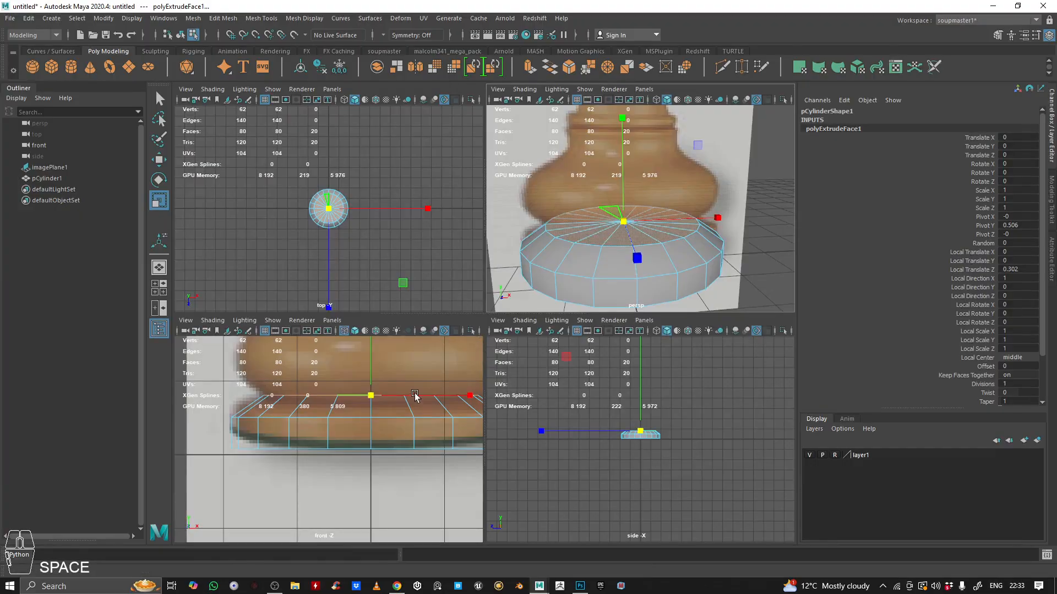
key(space)
alt+right_drag(567, 253, 492, 352)
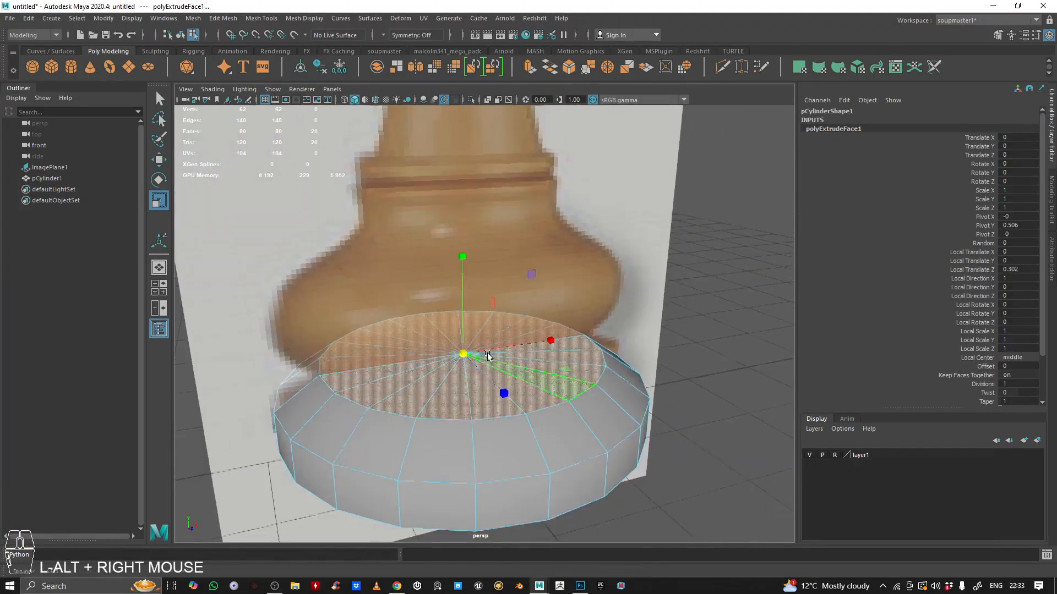
mouse_move(491, 353)
alt+mouse_down()
mouse_move(449, 285)
mouse_move(503, 340)
alt+mouse_up()
key(space)
key(space)
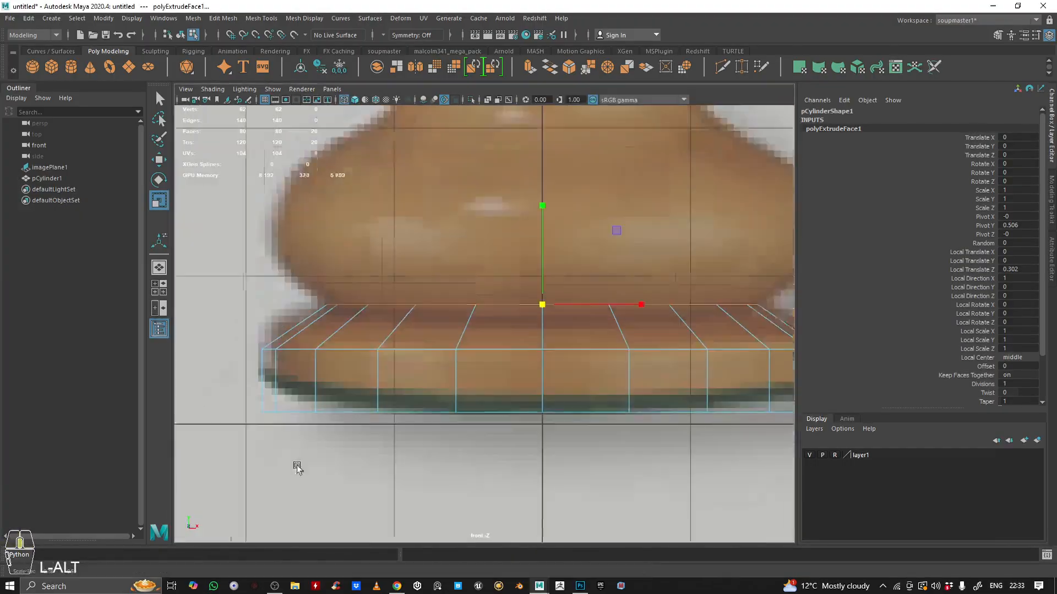
- Extrude the top cap faces again and raise them by about 0.383 to the widest part of the pawn's lower bulge
alt+right_drag(297, 467, 423, 235)
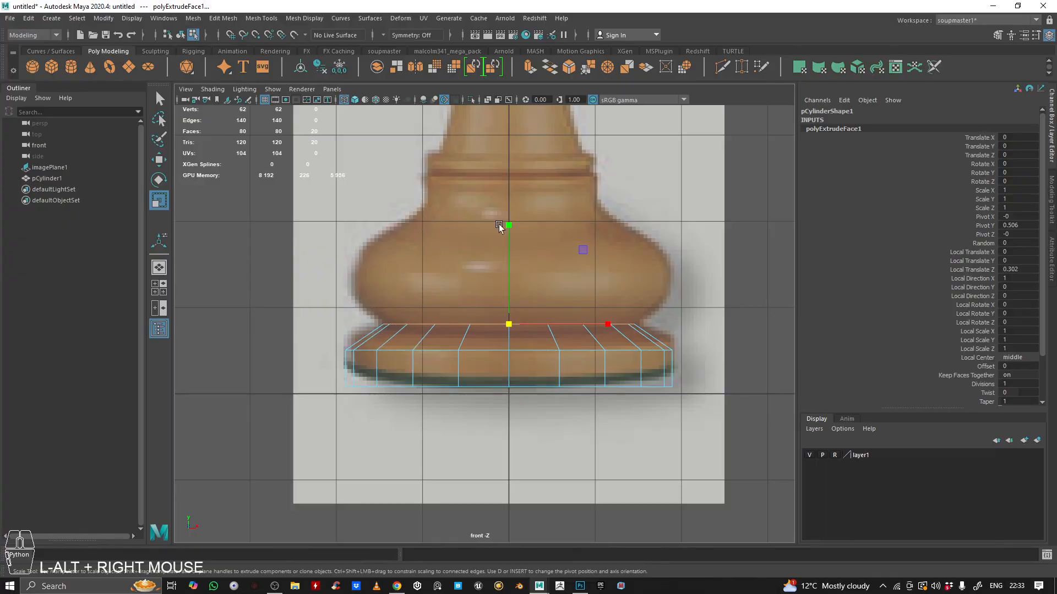
click(530, 67)
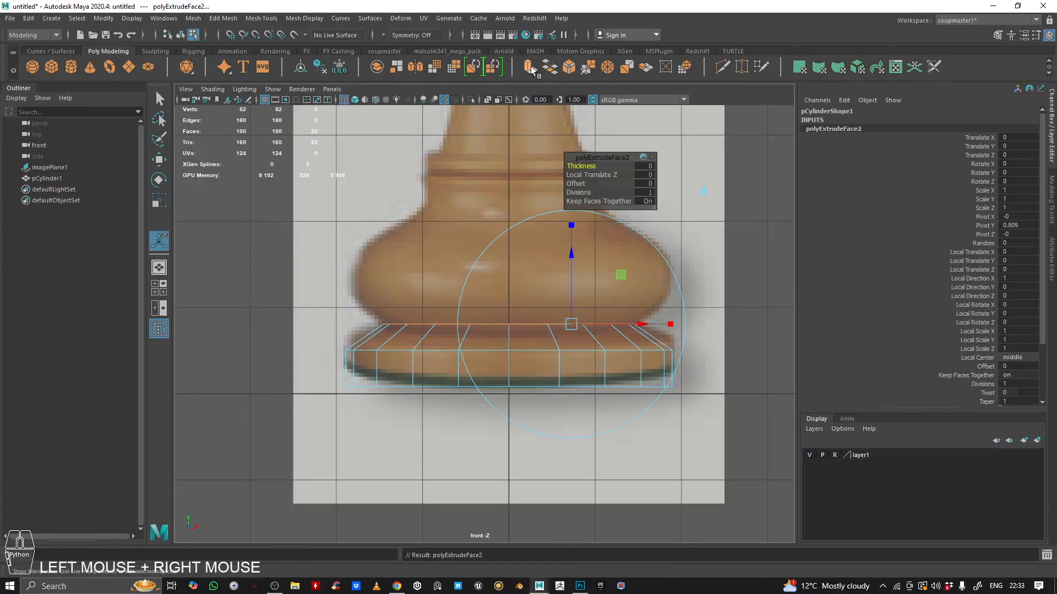
drag(571, 275, 632, 224)
key(space)
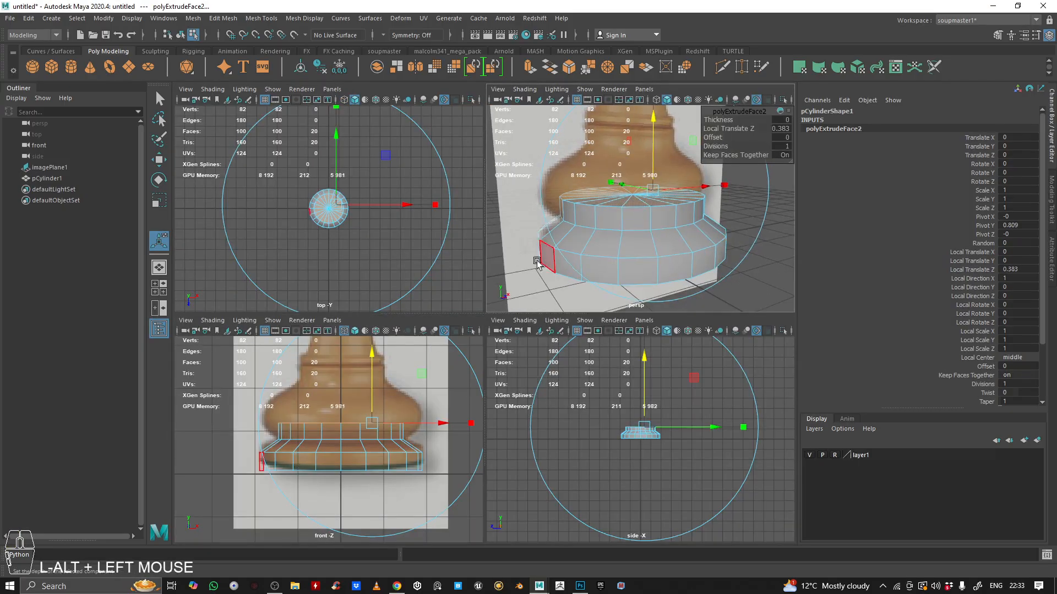
alt+right_drag(281, 423, 347, 424)
alt+middle_drag(346, 424, 314, 432)
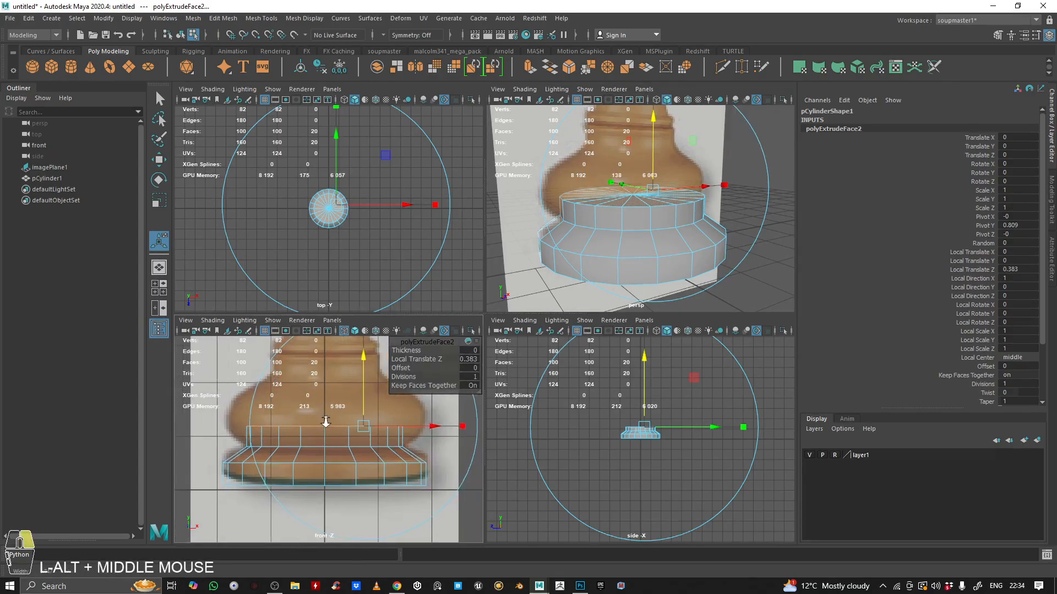
alt+right_drag(314, 431, 307, 448)
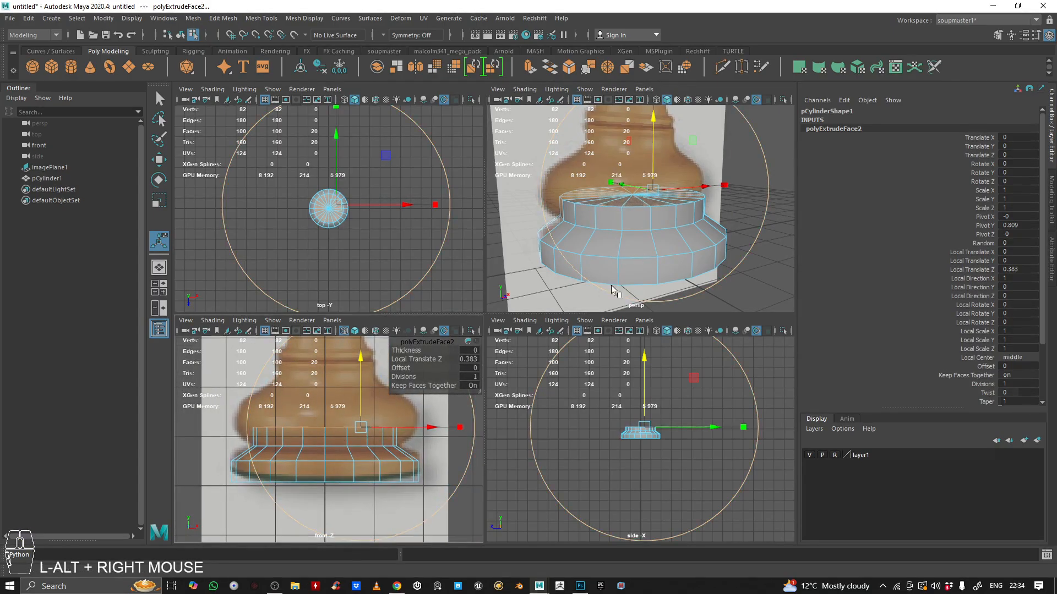
- Try scaling the new top faces along single axes, about 0.084 in local Y and 1.605 in local X, and undo both
alt+drag(664, 205, 660, 219)
alt+middle_drag(661, 206, 650, 219)
mouse_move(649, 218)
alt+mouse_down()
mouse_move(633, 234)
mouse_move(682, 210)
mouse_move(650, 223)
mouse_move(650, 211)
alt+mouse_up()
drag(545, 183, 617, 215)
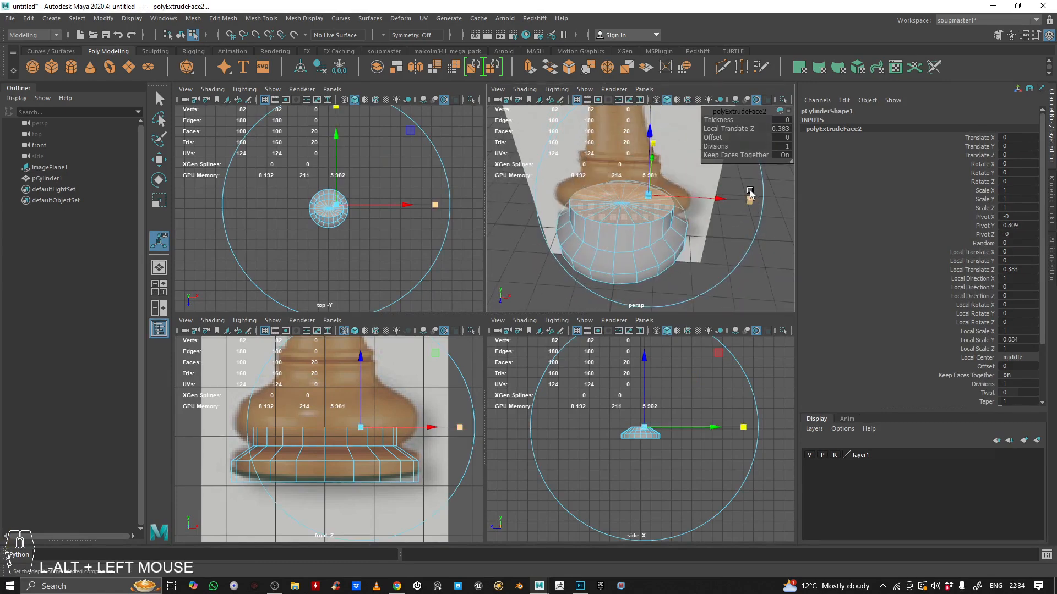
drag(750, 201, 805, 202)
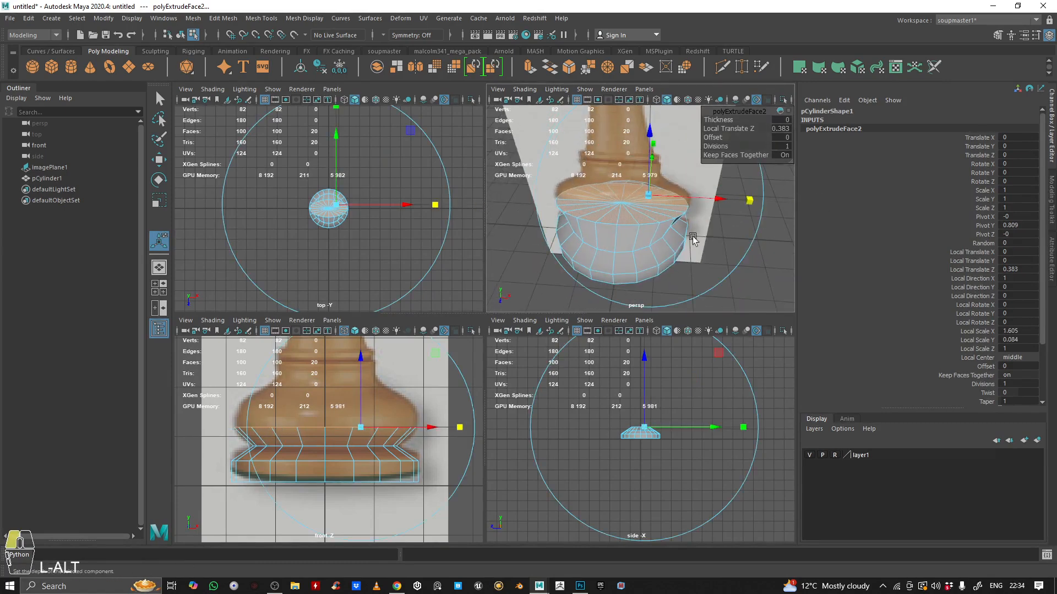
alt+drag(683, 231, 616, 220)
alt+right_drag(615, 220, 616, 224)
alt+drag(616, 224, 644, 211)
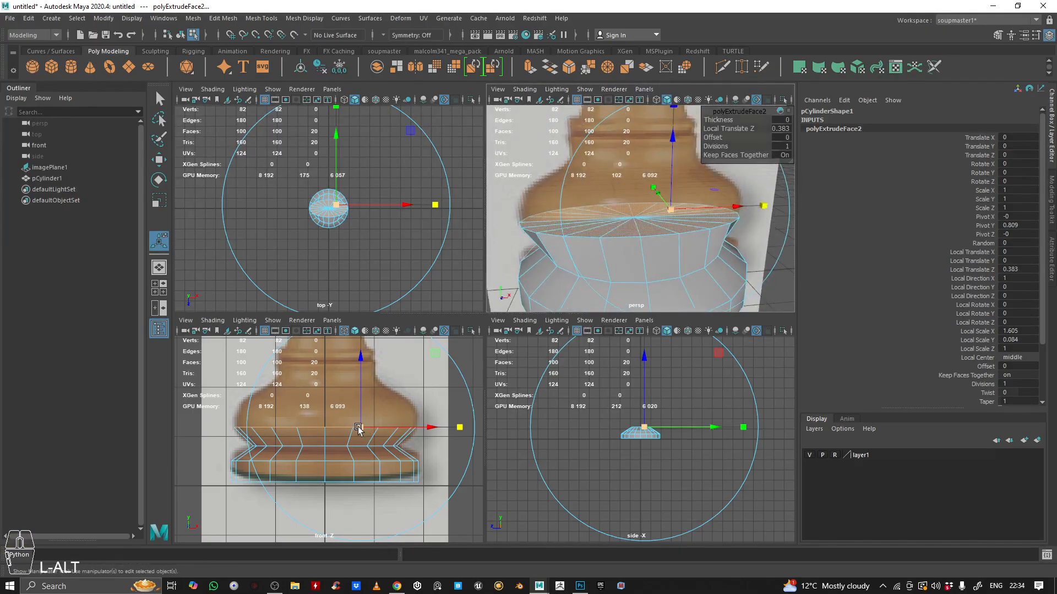
alt+drag(682, 231, 642, 234)
alt+right_drag(713, 207, 662, 216)
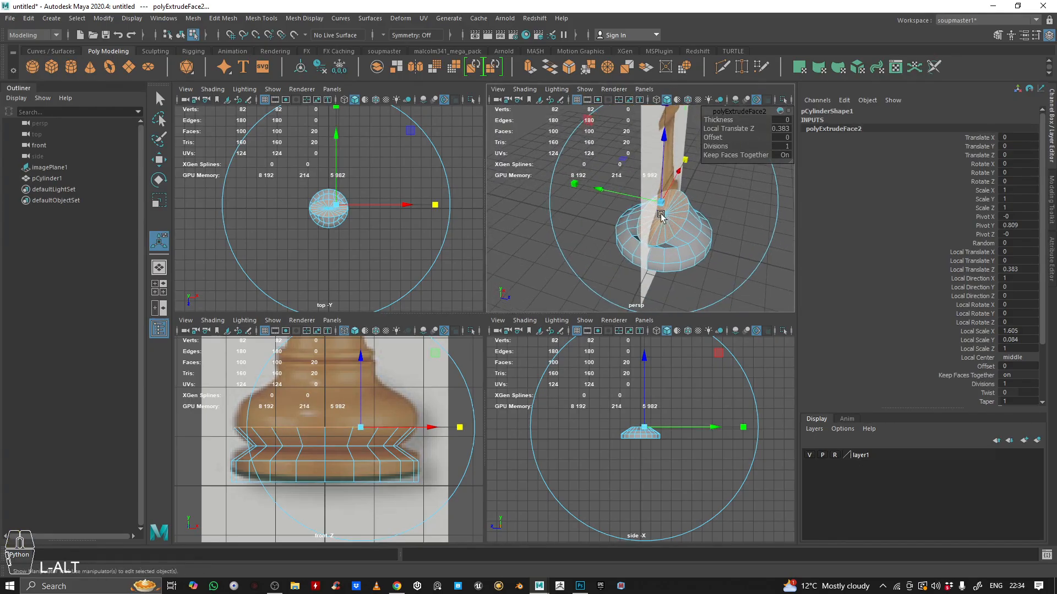
key(ctrl+z)
key(ctrl+z)
- Scale the new top faces uniformly to about 1.661 so they match the width of the pawn's lower bulge
alt+drag(692, 215, 734, 197)
click(719, 198)
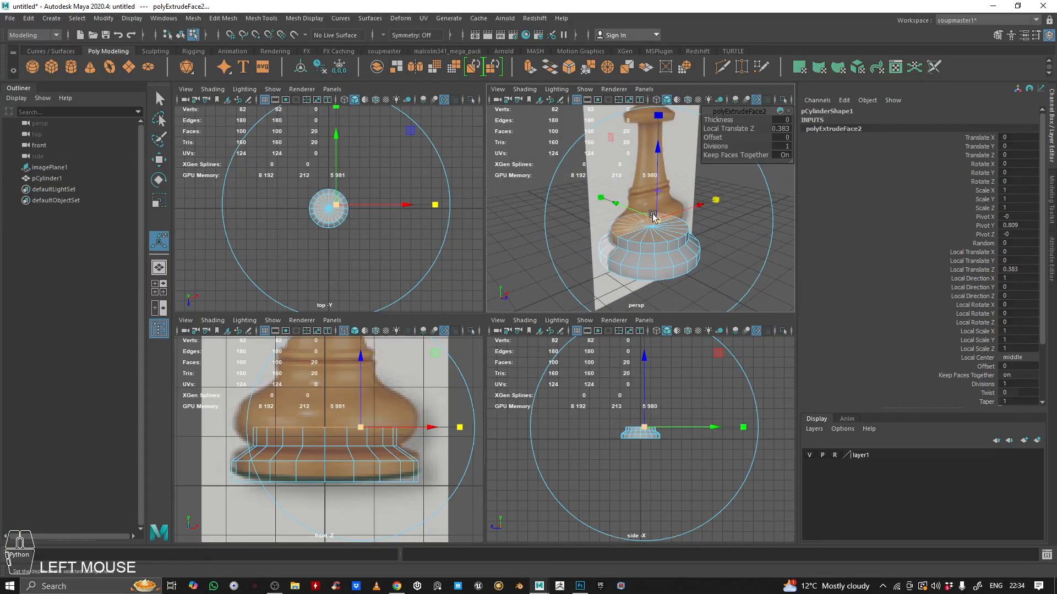
drag(656, 220, 673, 220)
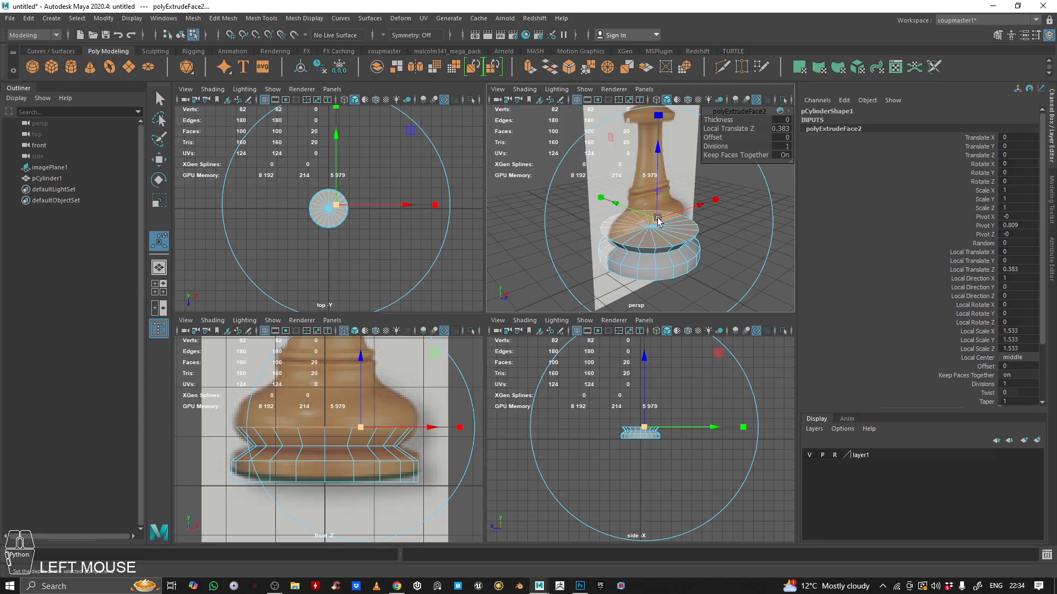
drag(658, 220, 661, 219)
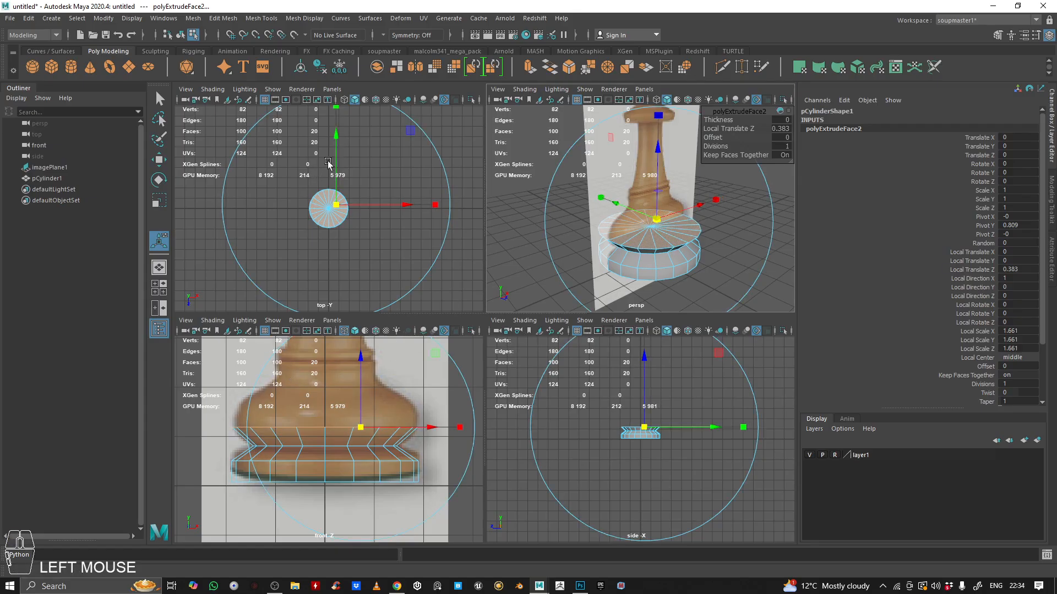
alt+right_drag(666, 242, 688, 237)
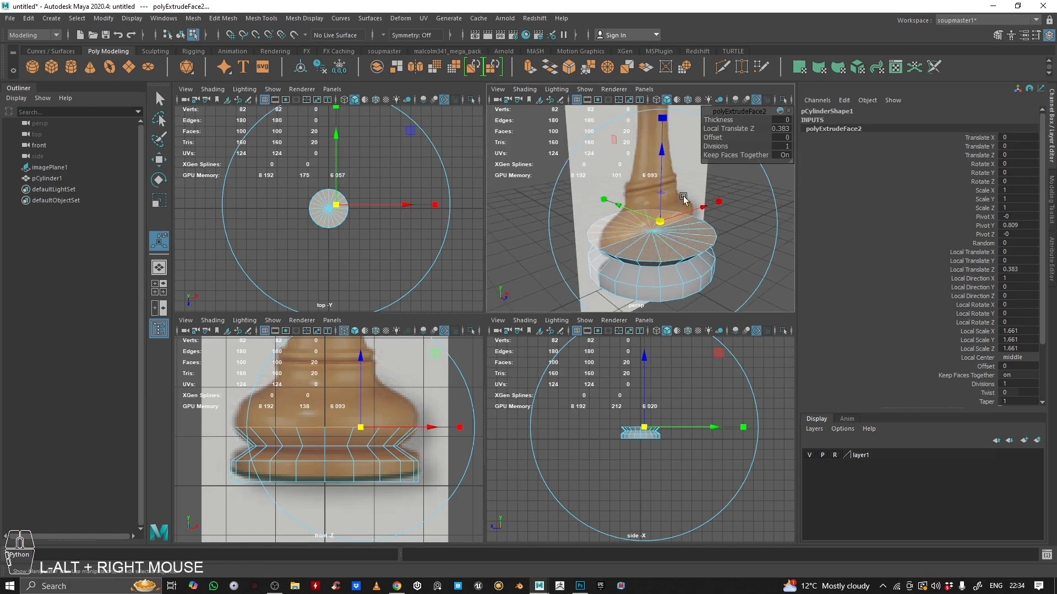
- Try extruding the widened top cap faces once more and undo the extrusion
click(529, 67)
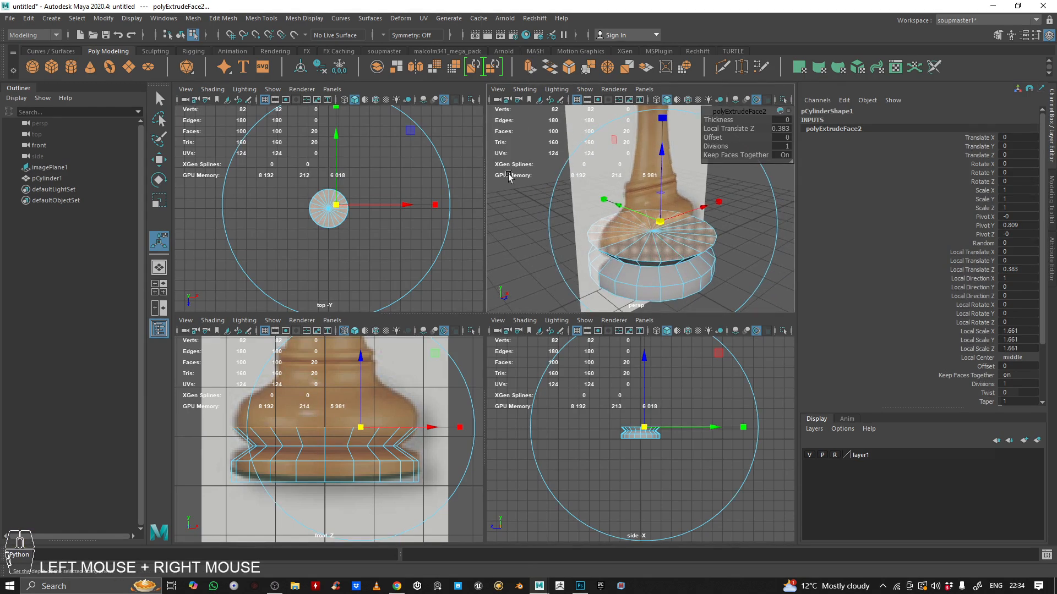
click(372, 387)
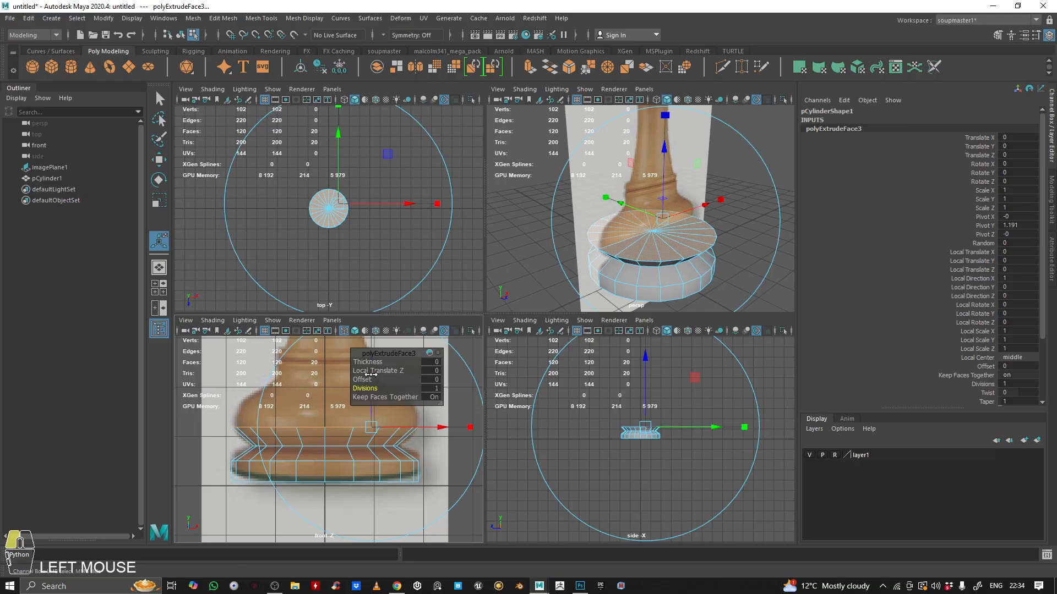
key(ctrl+z)
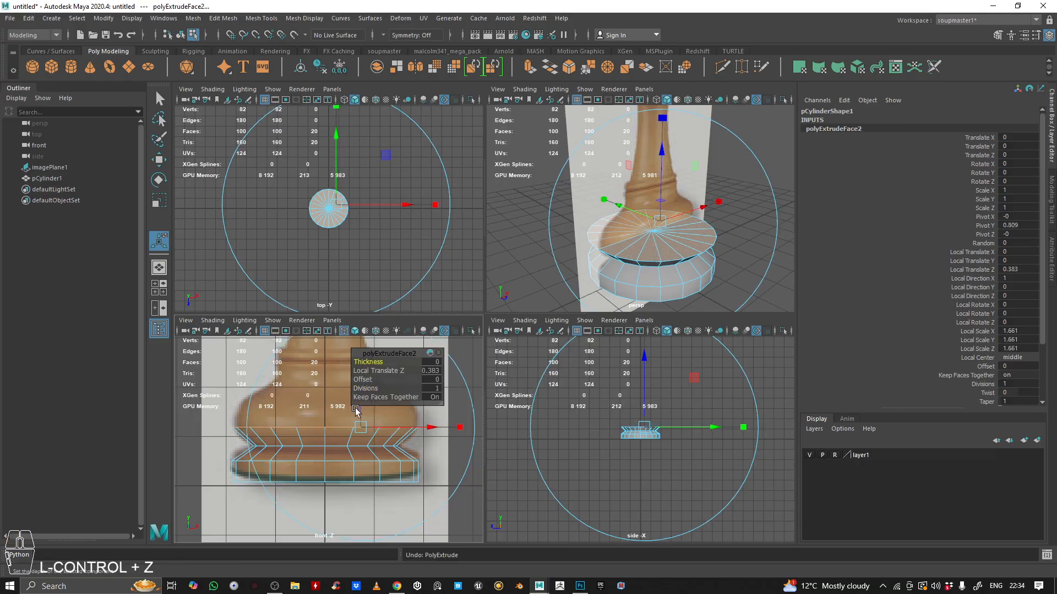
- Undo the scaling and raising of the last extruded top faces and clear the selection
drag(360, 412, 361, 393)
key(ctrl+z)
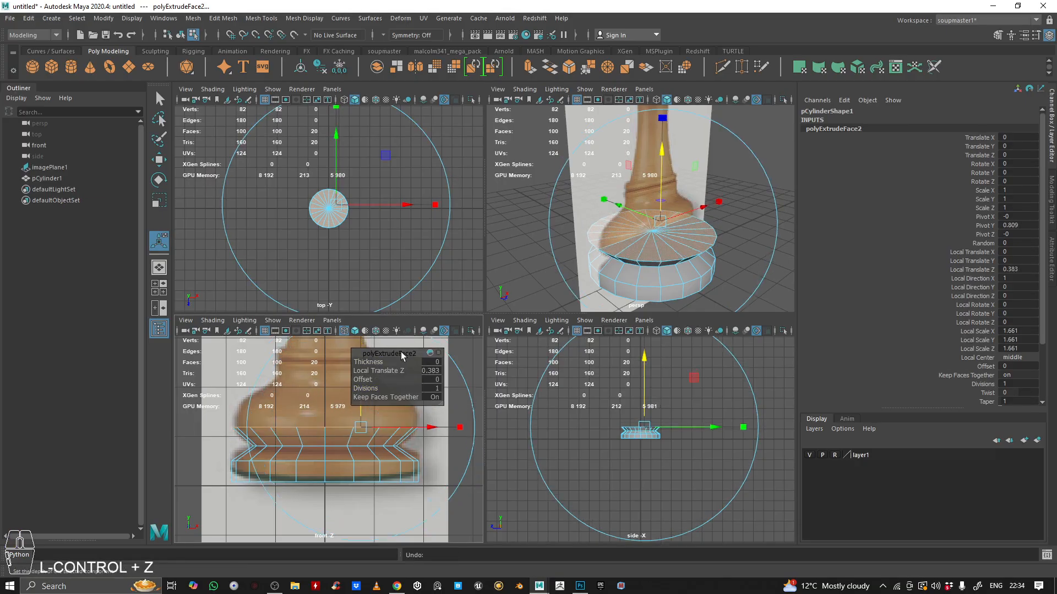
key(ctrl+z)
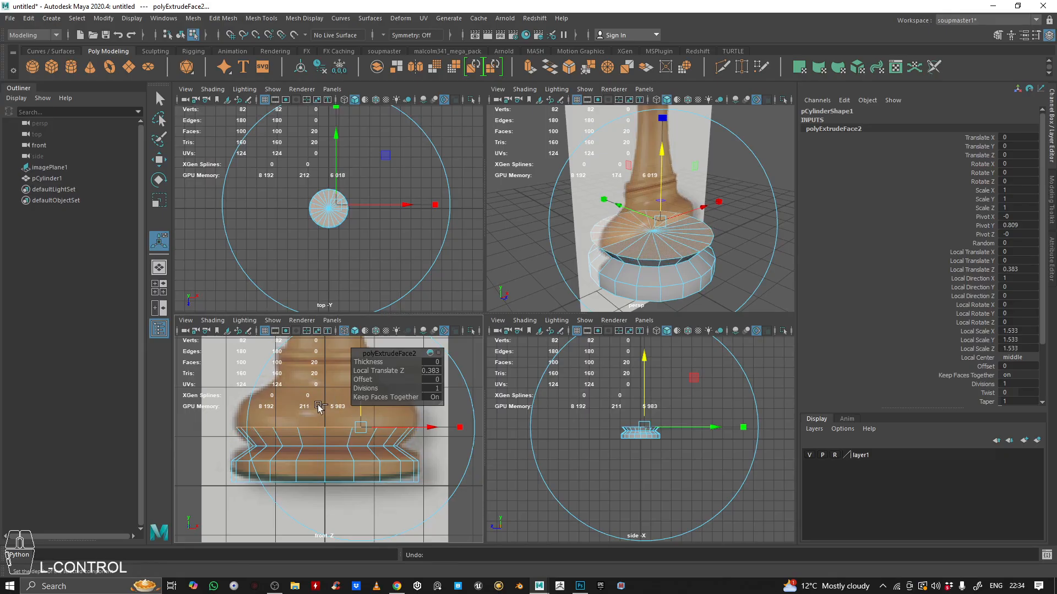
click(286, 410)
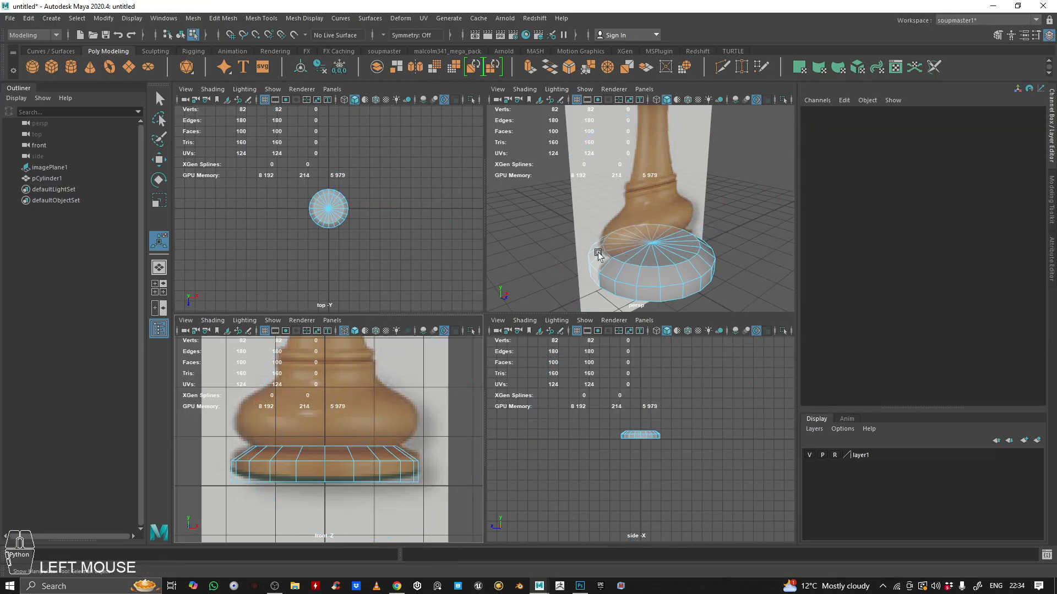
- Inspect the base's top in smooth preview and delete the leftover overlapping cap geometry, leaving the top open
key(ctrl)
right_drag(715, 197, 715, 227)
drag(212, 415, 195, 452)
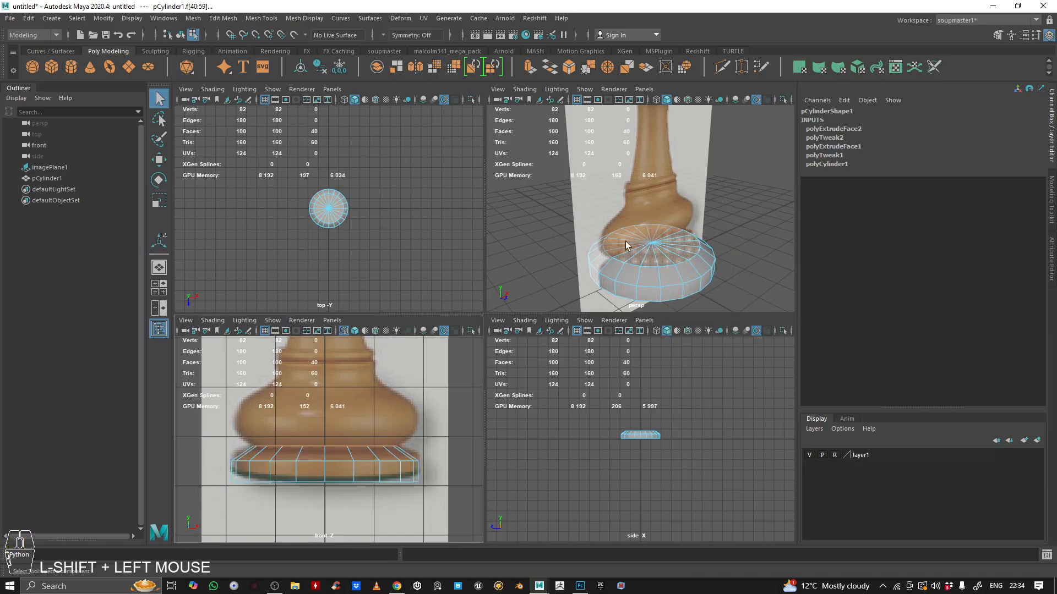
key(3)
key(space)
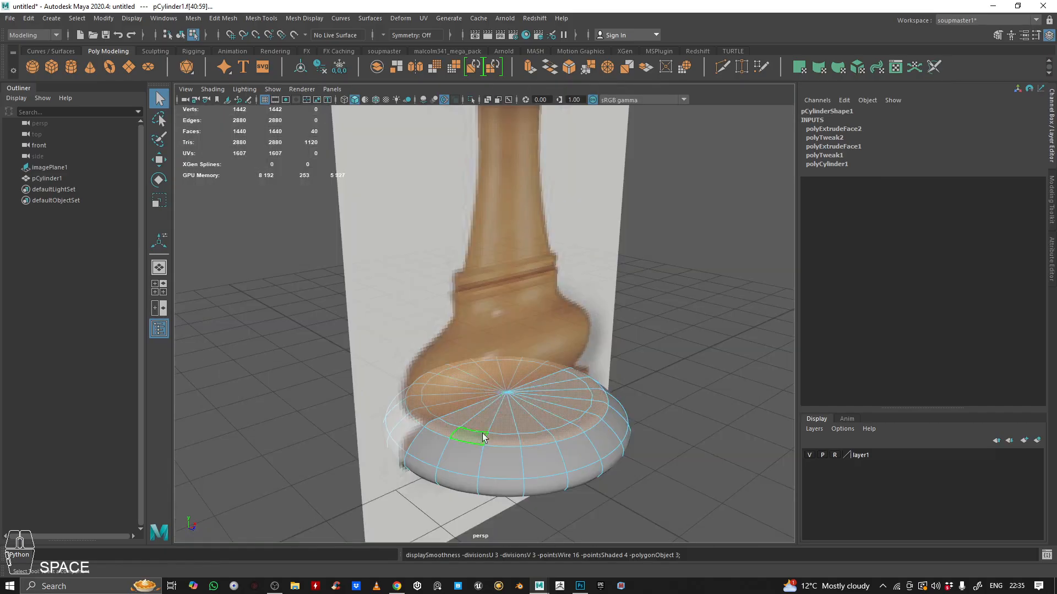
right_drag(492, 420, 515, 265)
click(532, 437)
shift+double_click(498, 440)
key(Delete)
double_click(508, 396)
key(Delete)
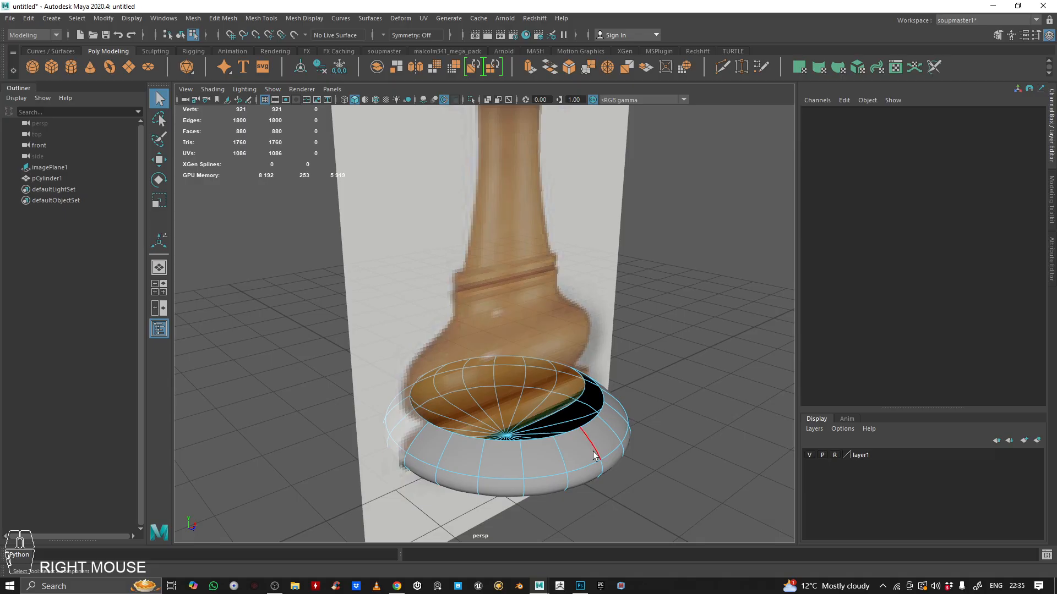
- Fill the open hole on top of the base, poke the new cap face, and return to unsmoothed display
double_click(555, 380)
shift+right_drag(556, 379, 541, 521)
right_drag(537, 402, 535, 324)
click(522, 378)
shift+right_drag(523, 382, 663, 255)
click(507, 397)
key(1)
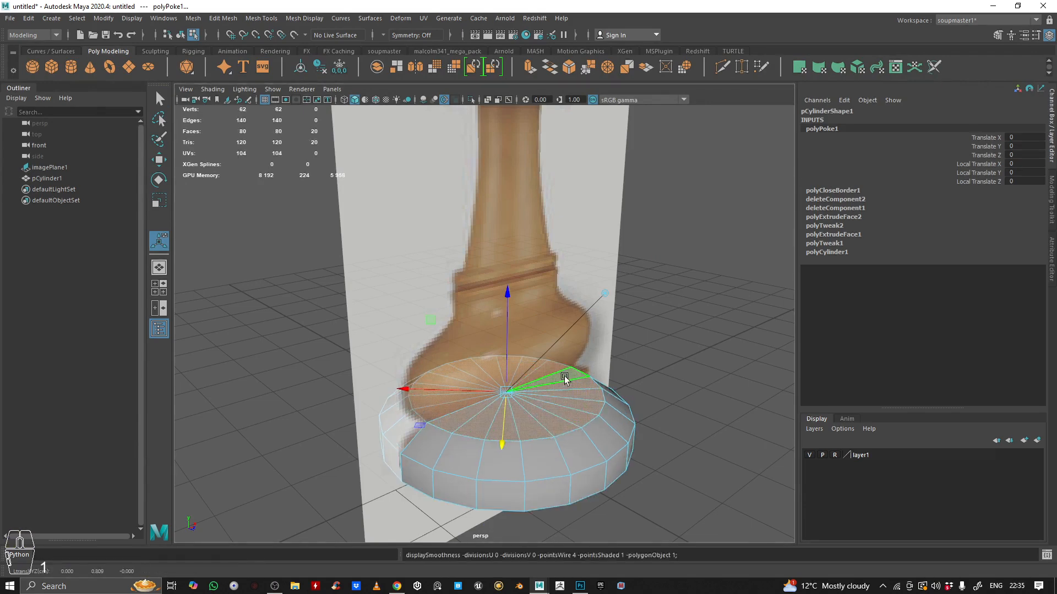
alt+drag(567, 377, 543, 369)
click(539, 334)
key(space)
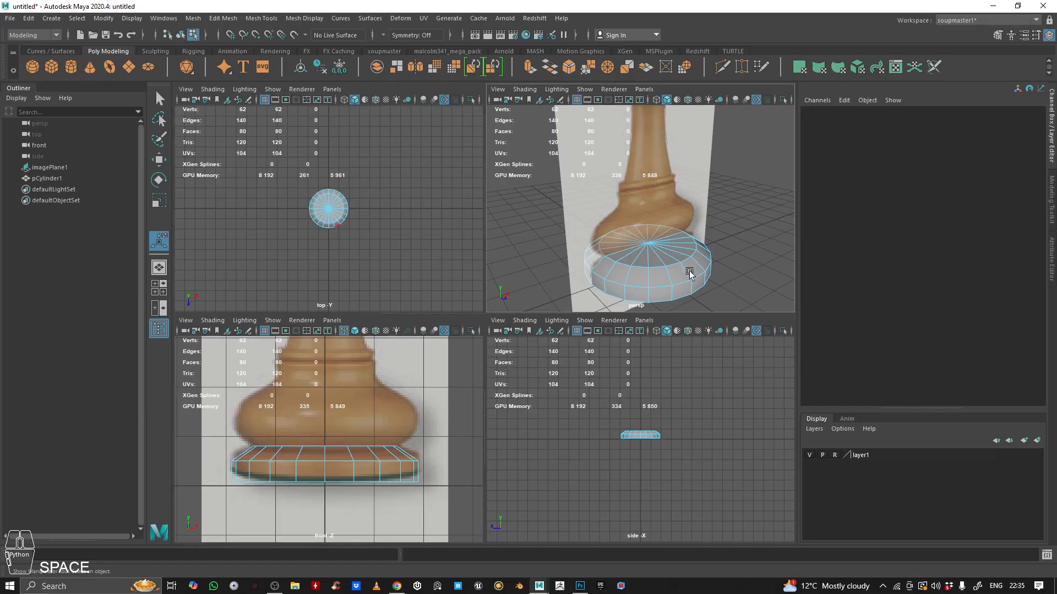
click(648, 261)
alt+drag(674, 245, 674, 257)
scroll(673, 260, up, 3)
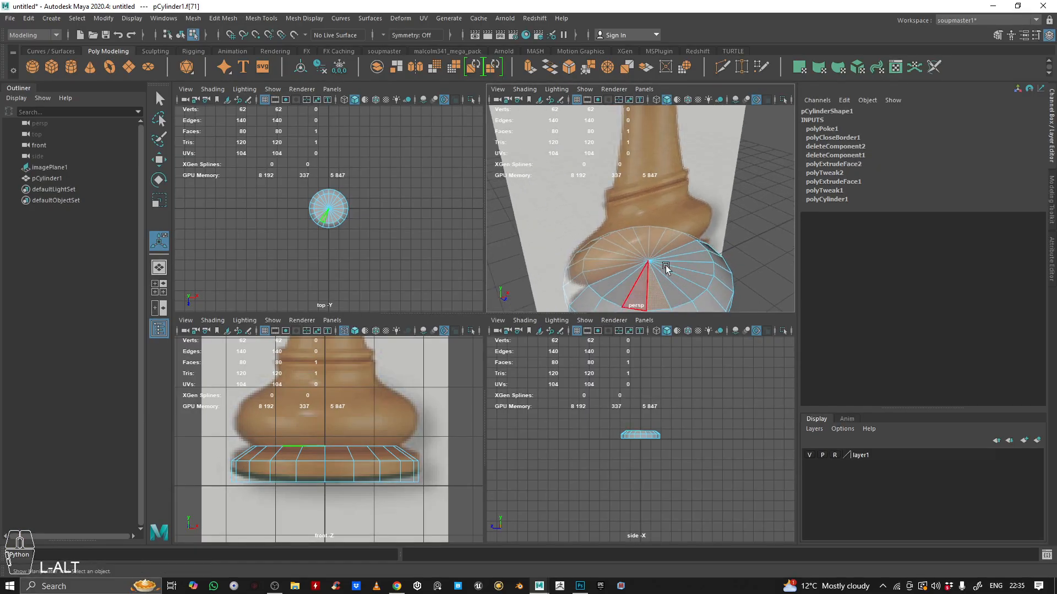
alt+middle_drag(668, 259, 670, 235)
alt+drag(674, 246, 689, 241)
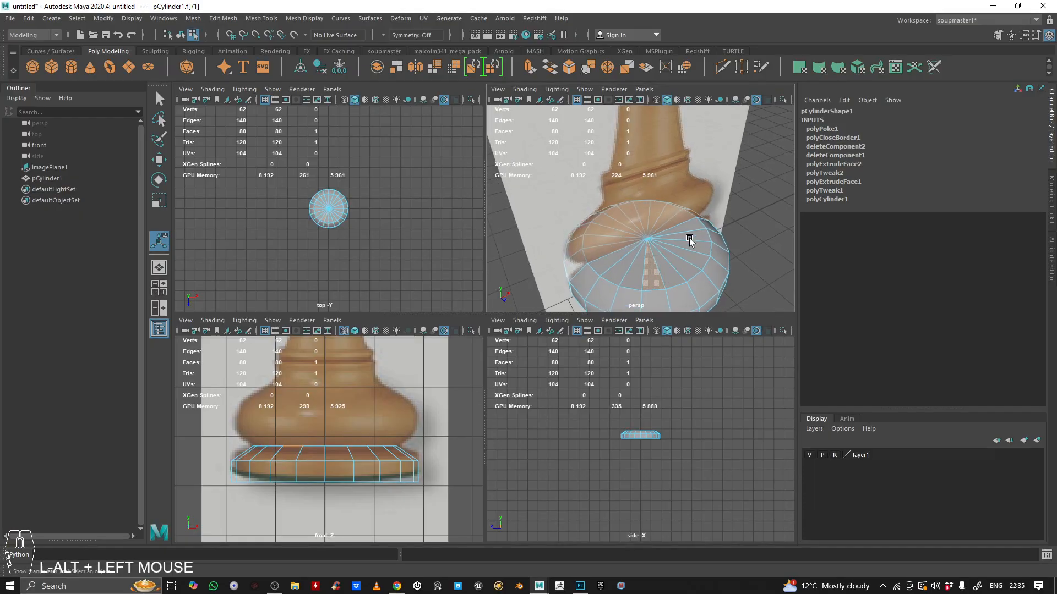
drag(620, 225, 614, 248)
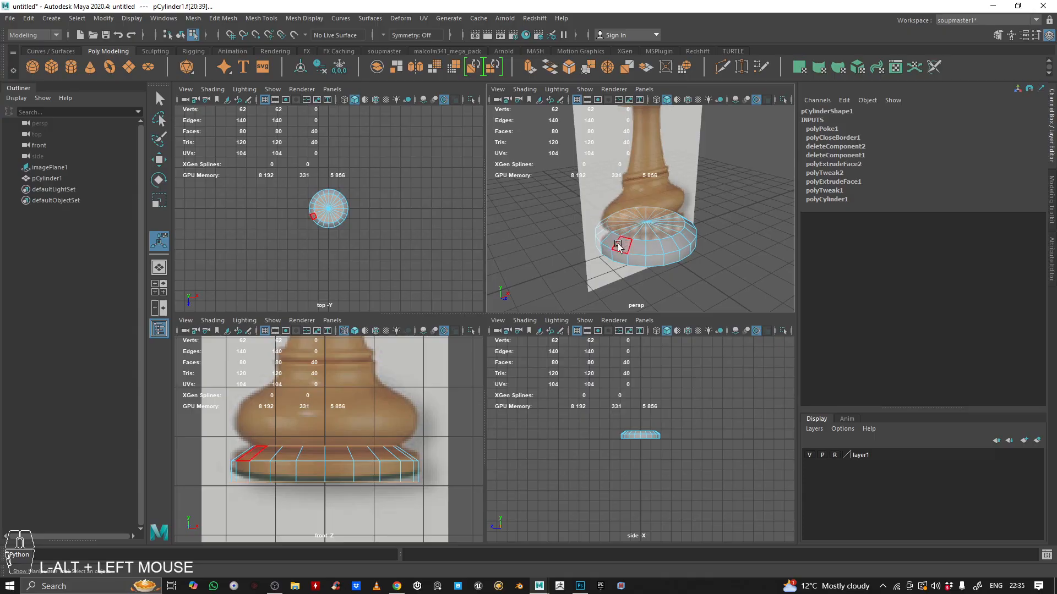
- In the front view, marquee-select all base faces, deselect those below the top cap, and inspect the selection in perspective
key(space)
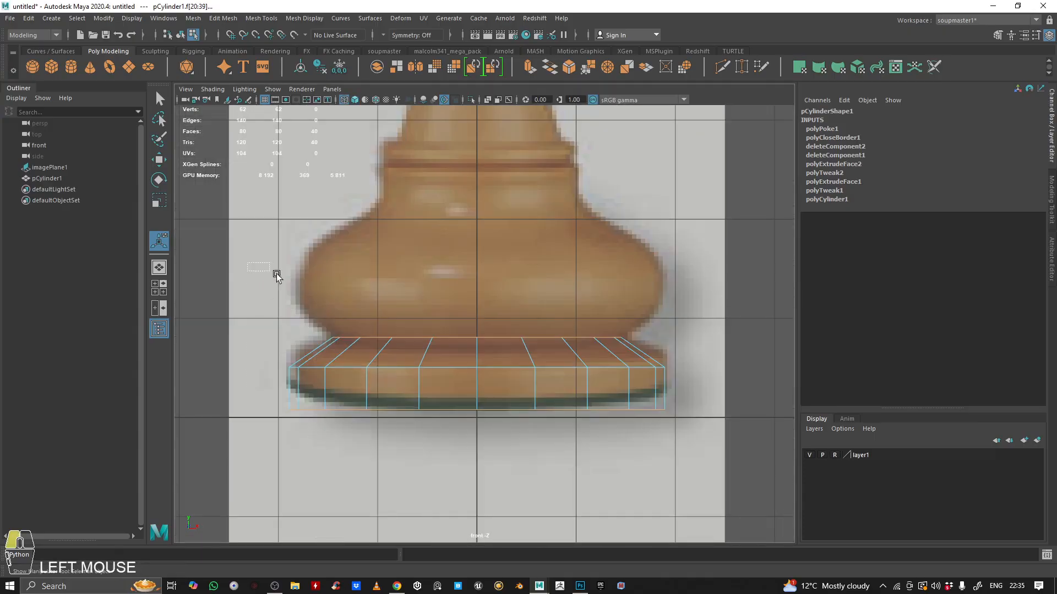
drag(248, 263, 655, 471)
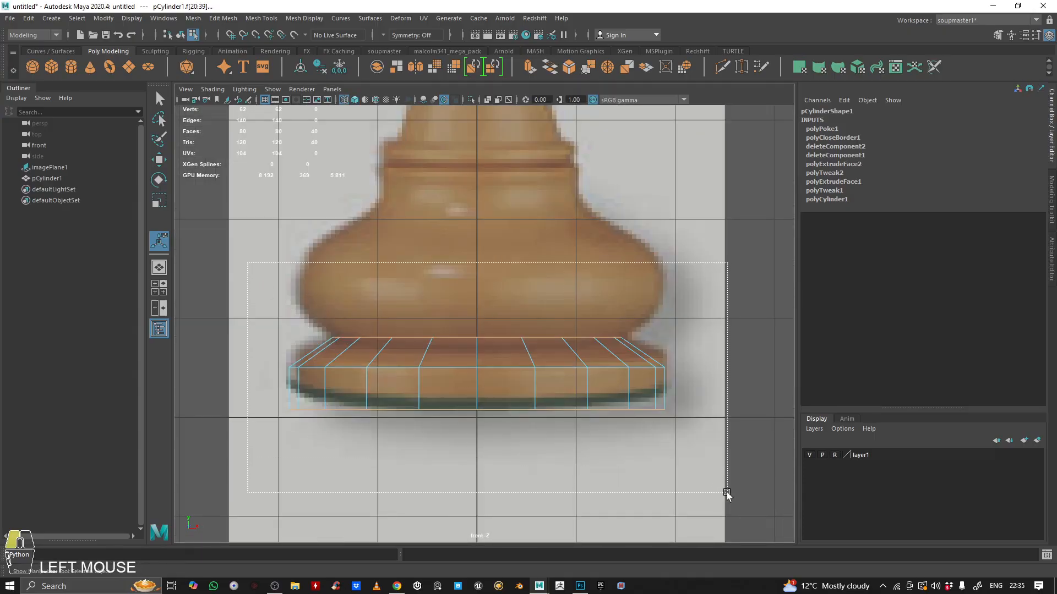
drag(726, 494, 726, 495)
drag(220, 236, 727, 518)
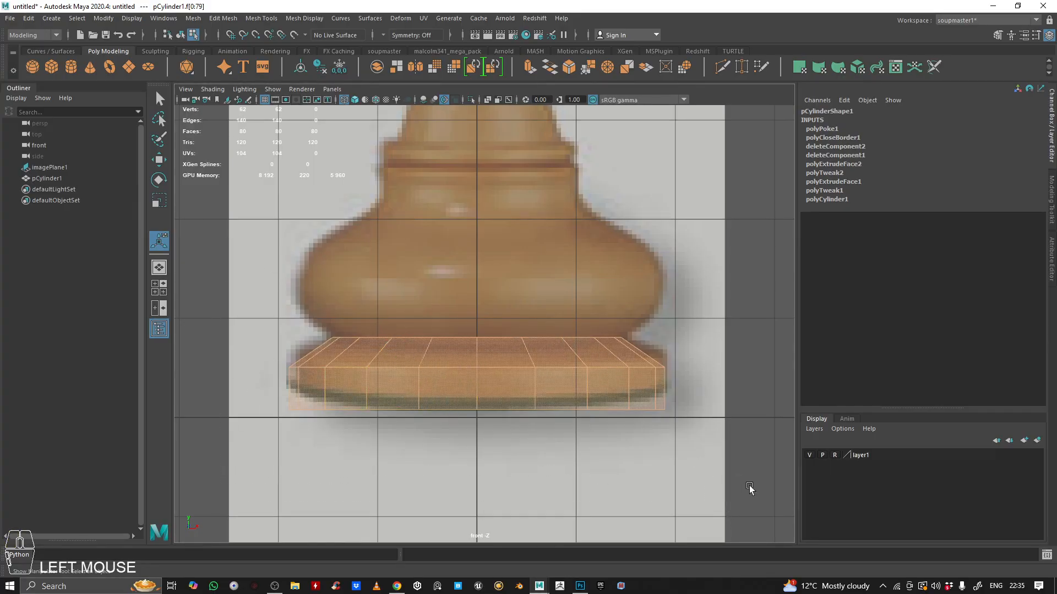
key(shift)
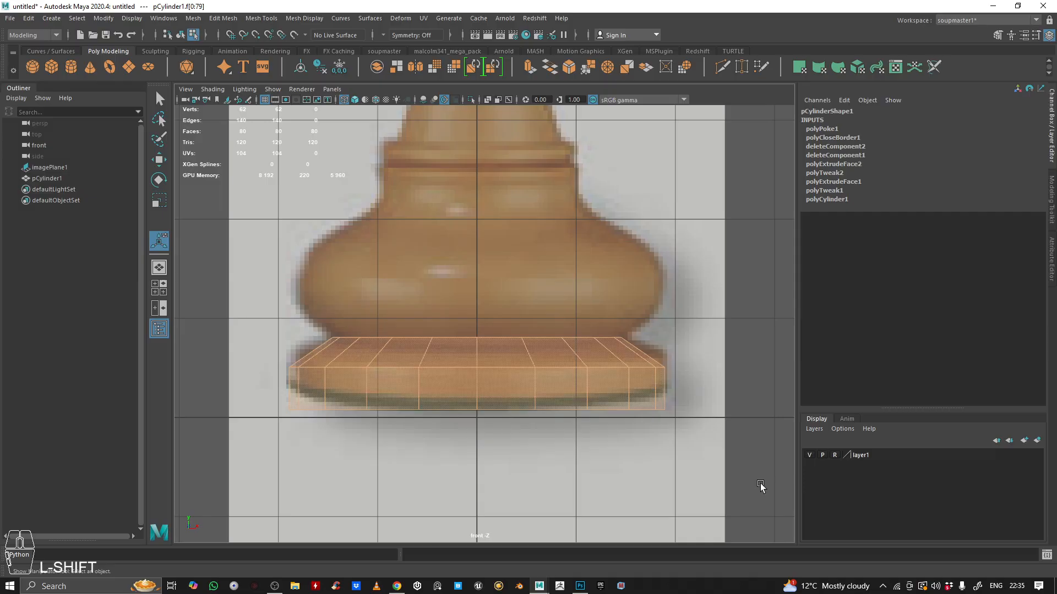
shift+drag(749, 478, 194, 357)
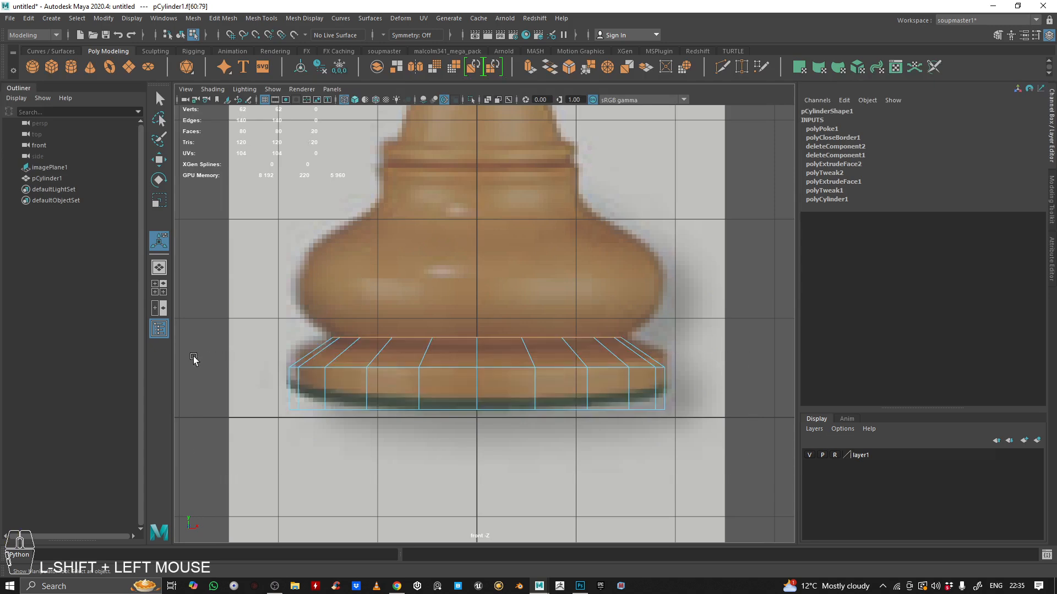
key(space)
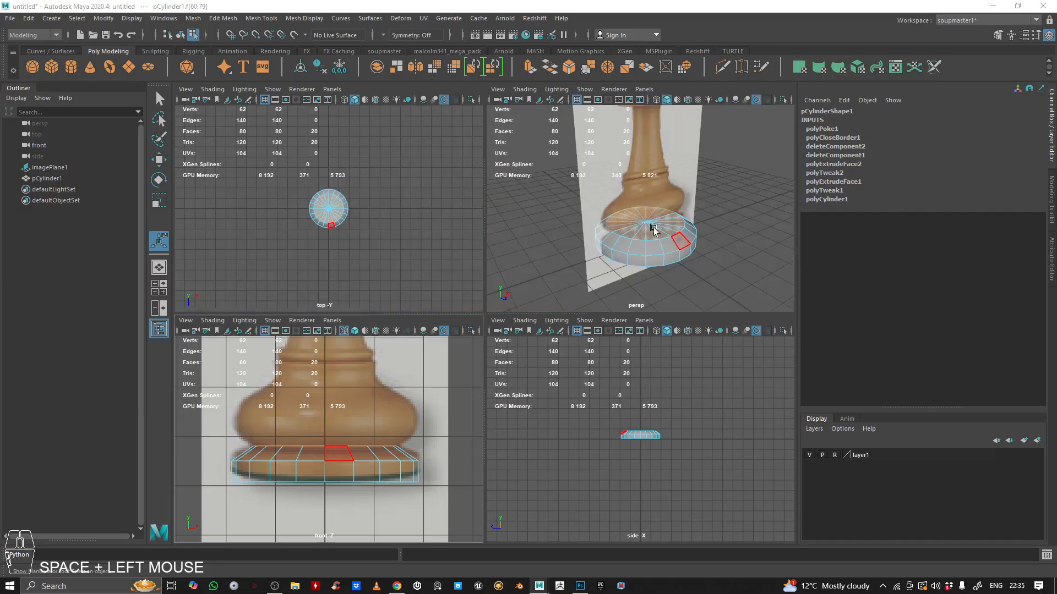
key(space)
alt+drag(653, 229, 543, 283)
alt+right_drag(543, 282, 581, 352)
alt+middle_drag(580, 352, 587, 274)
alt+right_drag(587, 273, 480, 257)
alt+middle_drag(480, 257, 493, 285)
alt+drag(493, 286, 365, 299)
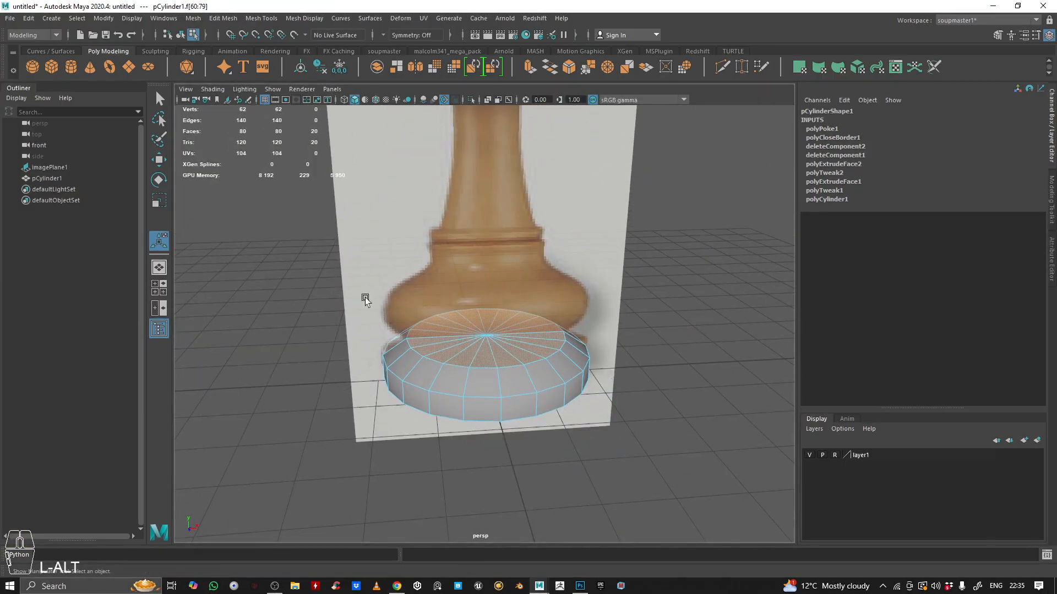
key(space)
- Reselect the whole base in the front view and remove the side and bottom faces so only the top cap remains selected
key(space)
alt+right_drag(299, 420, 347, 295)
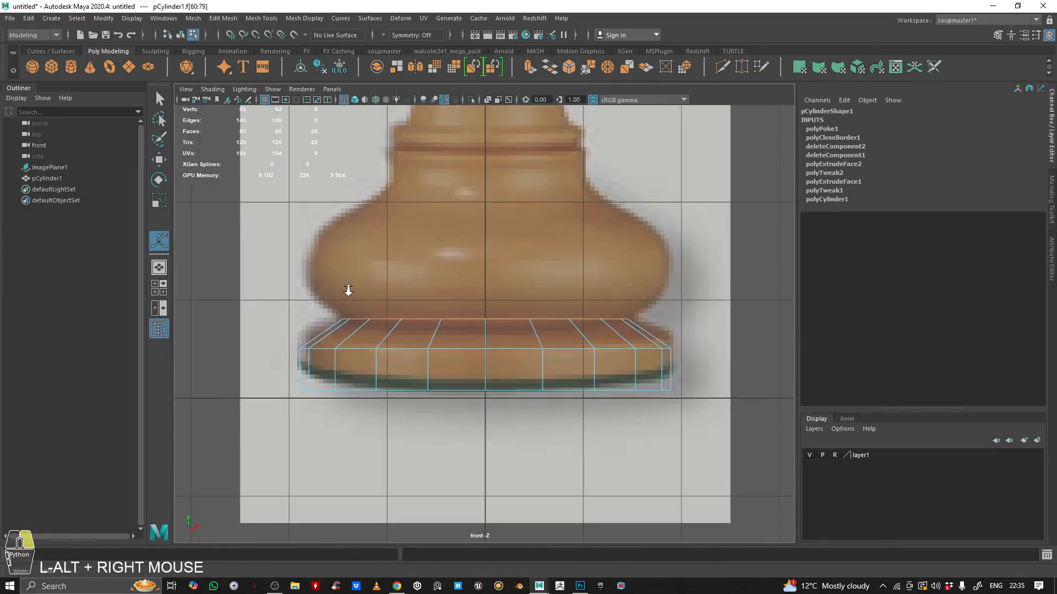
drag(246, 252, 716, 464)
shift+drag(719, 468, 232, 330)
key(space)
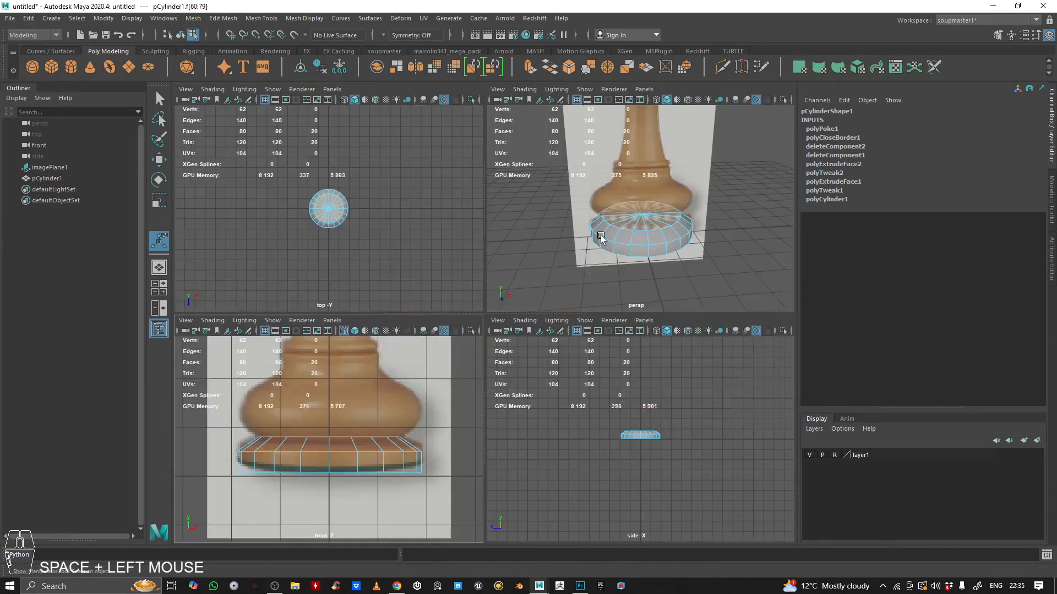
key(space)
alt+drag(660, 236, 616, 245)
alt+right_drag(408, 291, 479, 308)
alt+middle_drag(468, 311, 491, 314)
alt+drag(491, 313, 462, 295)
alt+right_drag(462, 295, 352, 220)
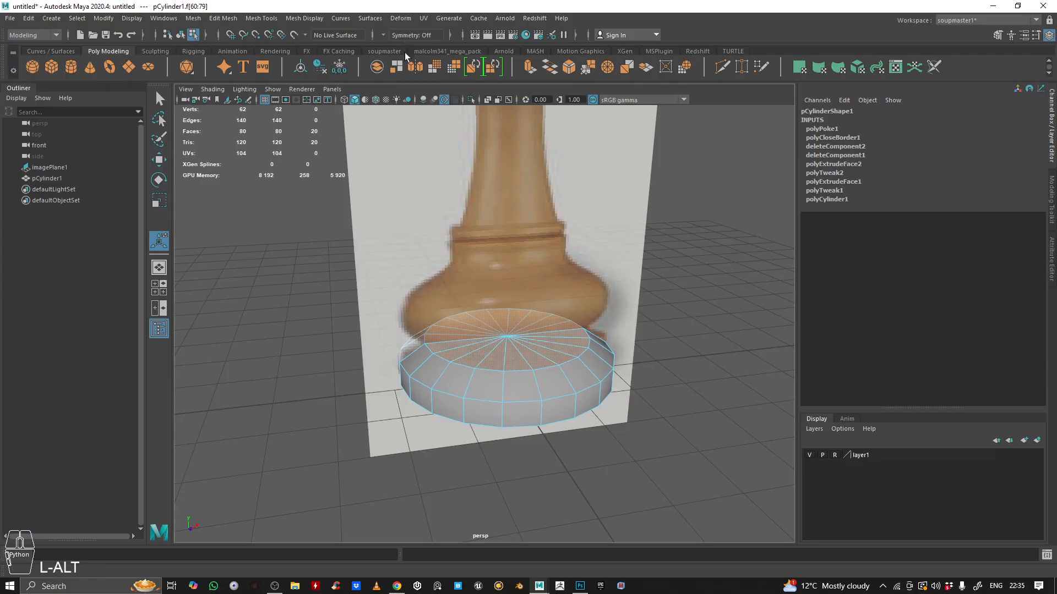
- Extrude the top cap faces, raise them by about 0.429, and scale them uniformly to the width of the lower bulge
click(530, 67)
key(space)
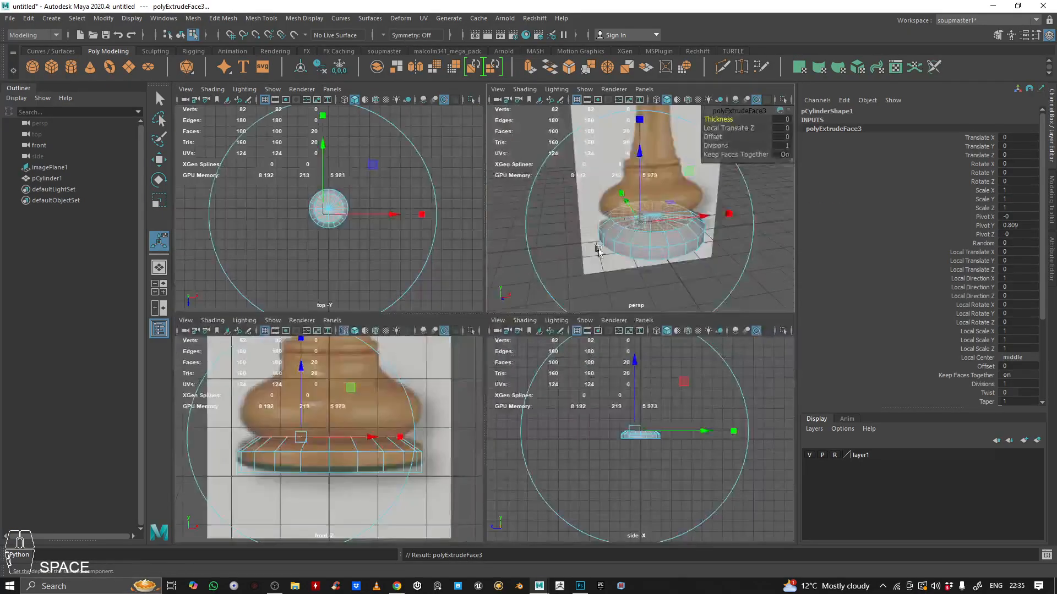
alt+middle_drag(602, 223, 616, 245)
alt+right_drag(616, 244, 658, 228)
alt+drag(658, 228, 617, 210)
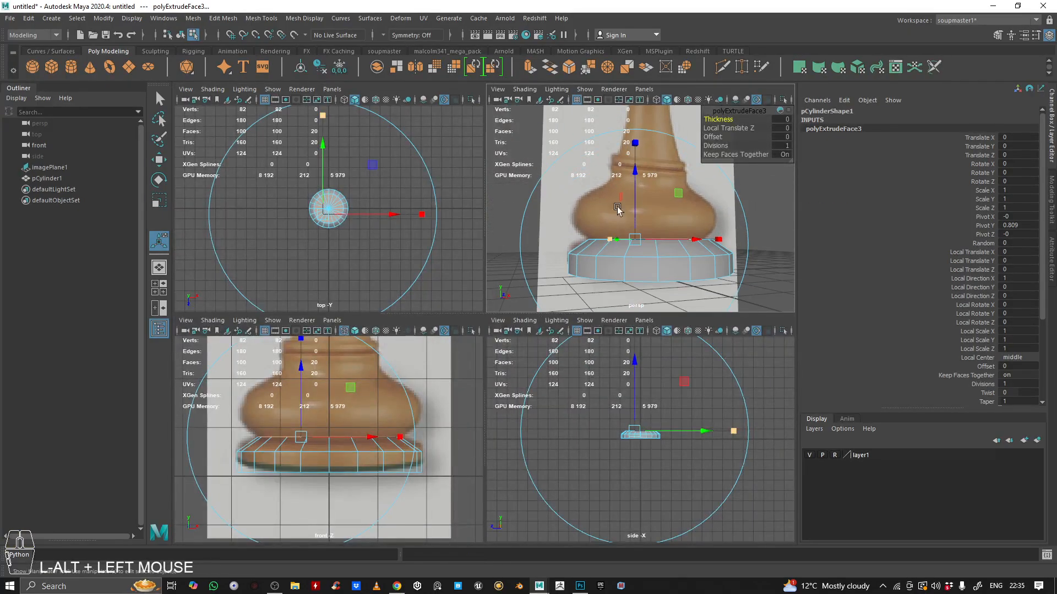
drag(300, 374, 303, 354)
alt+drag(583, 242, 593, 211)
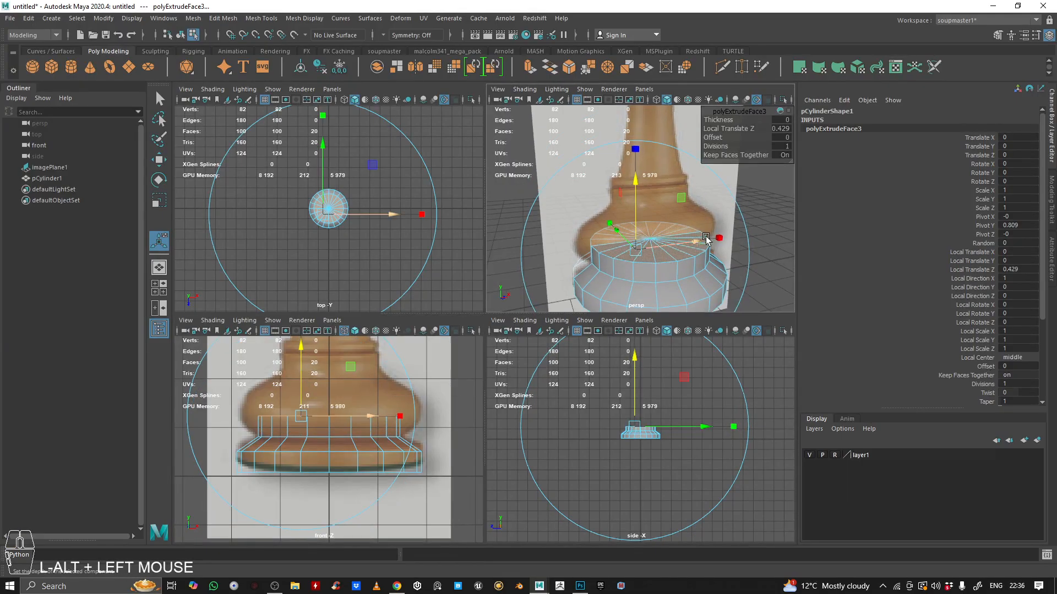
click(719, 237)
mouse_move(635, 249)
mouse_down()
mouse_move(659, 253)
mouse_move(634, 250)
mouse_up()
- Extrude the cap again, raise it by about 0.677, and scale it uniformly to about 0.467 along the bulge's upper slope
click(528, 70)
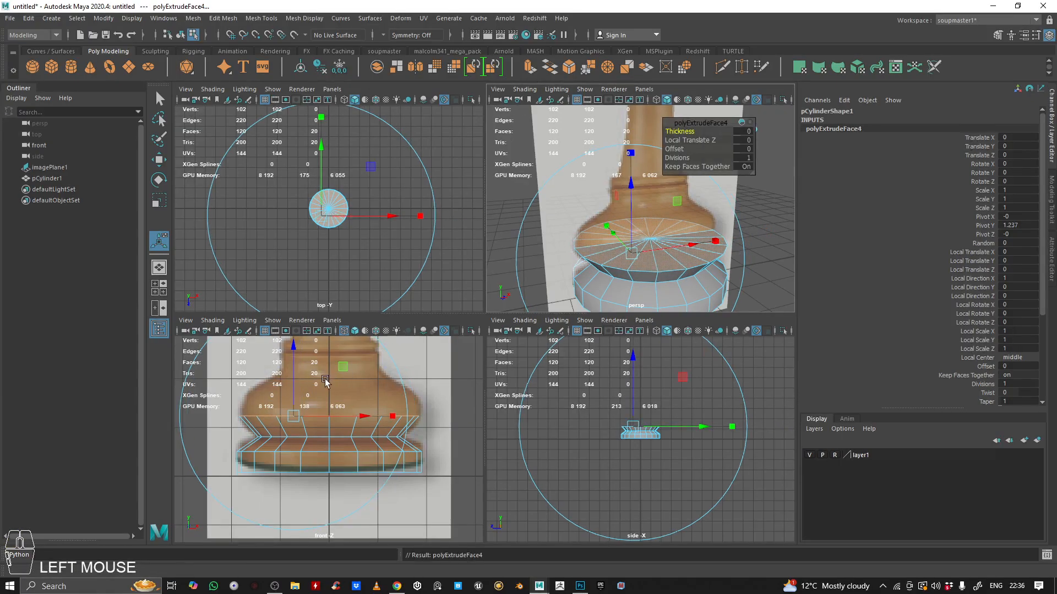
drag(295, 369, 296, 345)
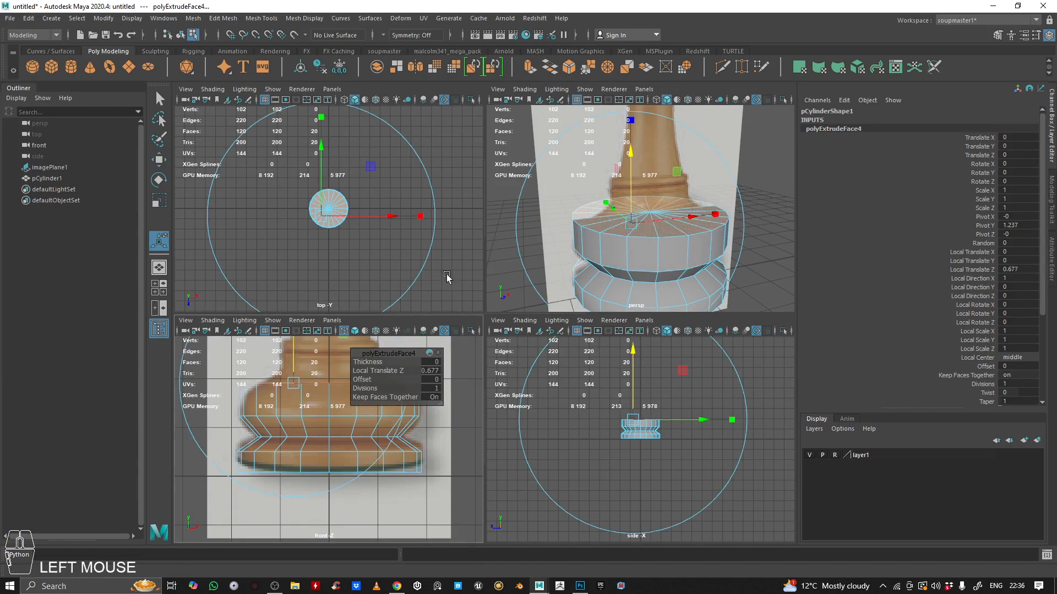
drag(632, 219, 614, 224)
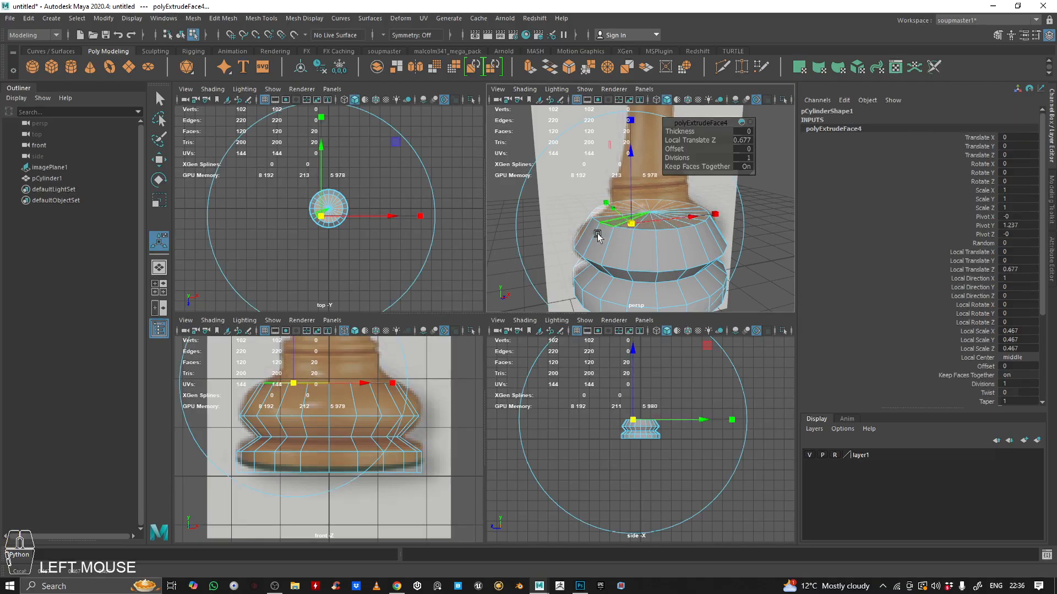
- Extrude the cap up by about 0.316 to the base of the collar and scale it uniformly to about 0.333
click(530, 67)
alt+middle_drag(340, 355, 340, 399)
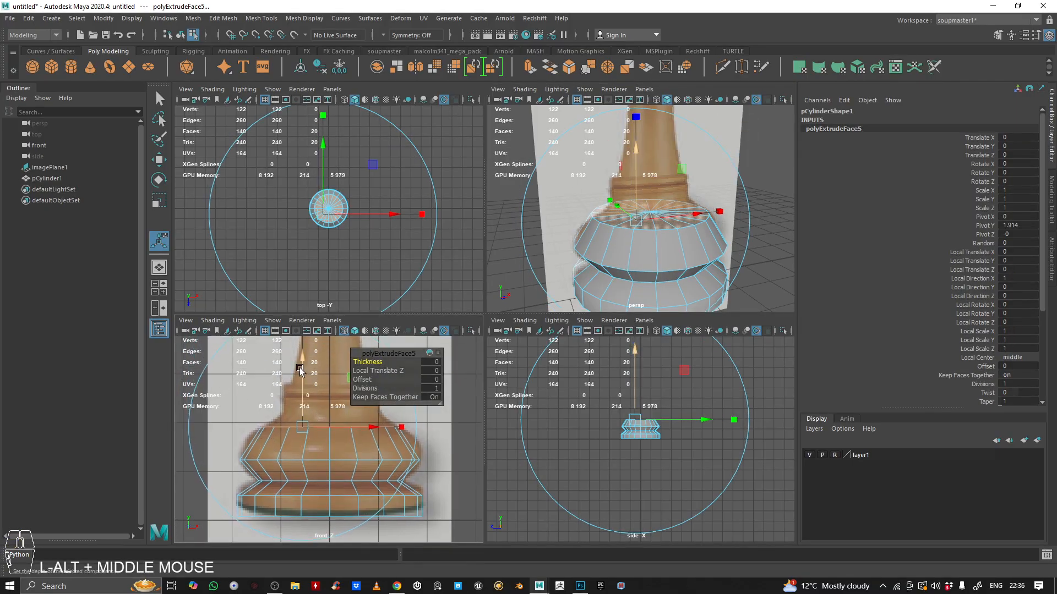
drag(300, 371, 298, 354)
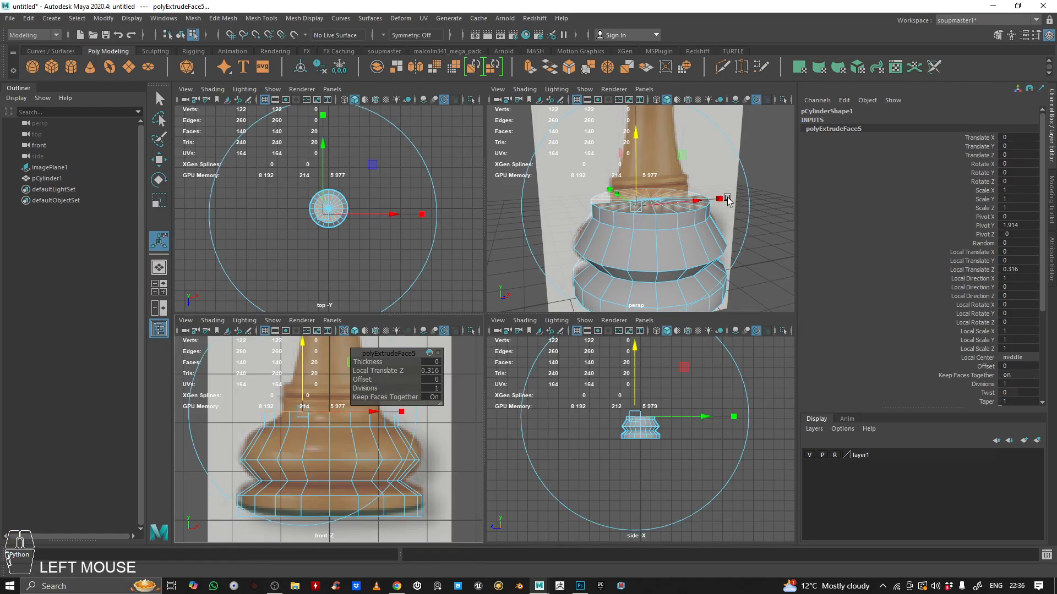
click(727, 201)
drag(636, 206, 613, 200)
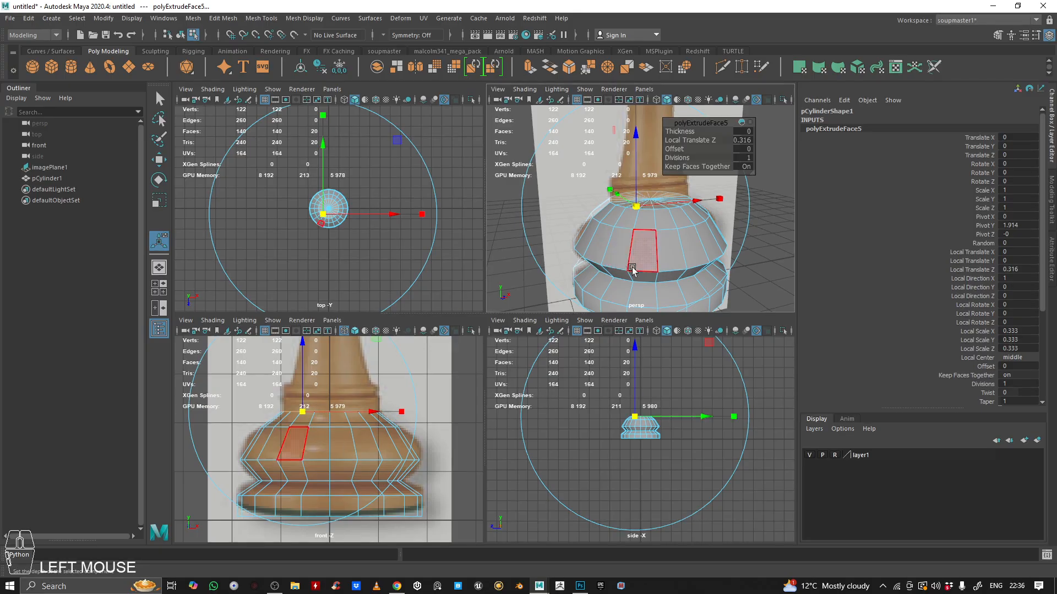
- Lower the vertex ring just below the top cap slightly and widen it horizontally to match the bulge's outline
right_drag(357, 419, 268, 271)
drag(233, 415, 352, 444)
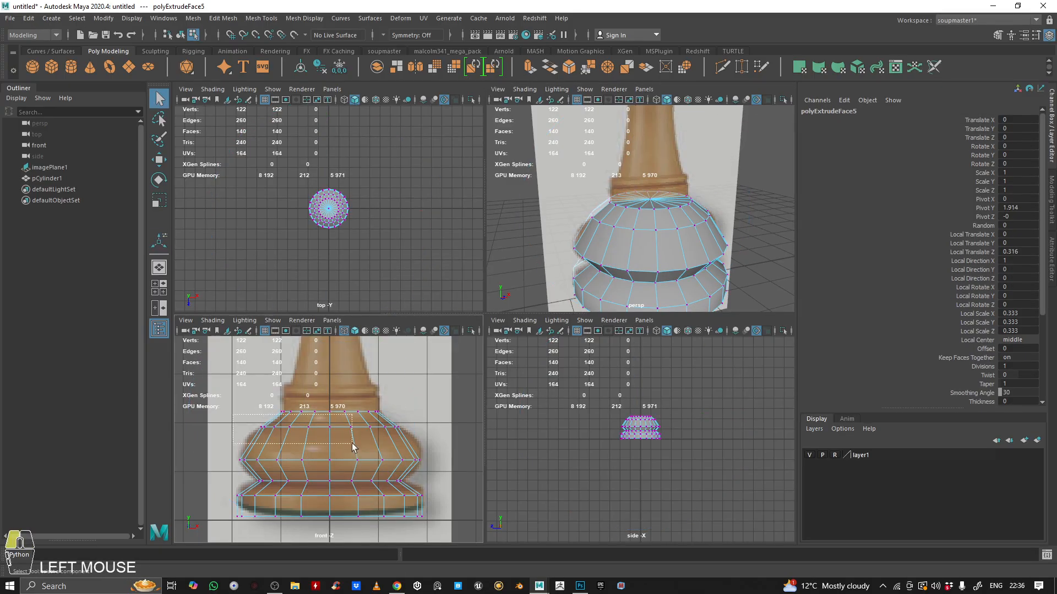
drag(415, 449, 428, 448)
key(w)
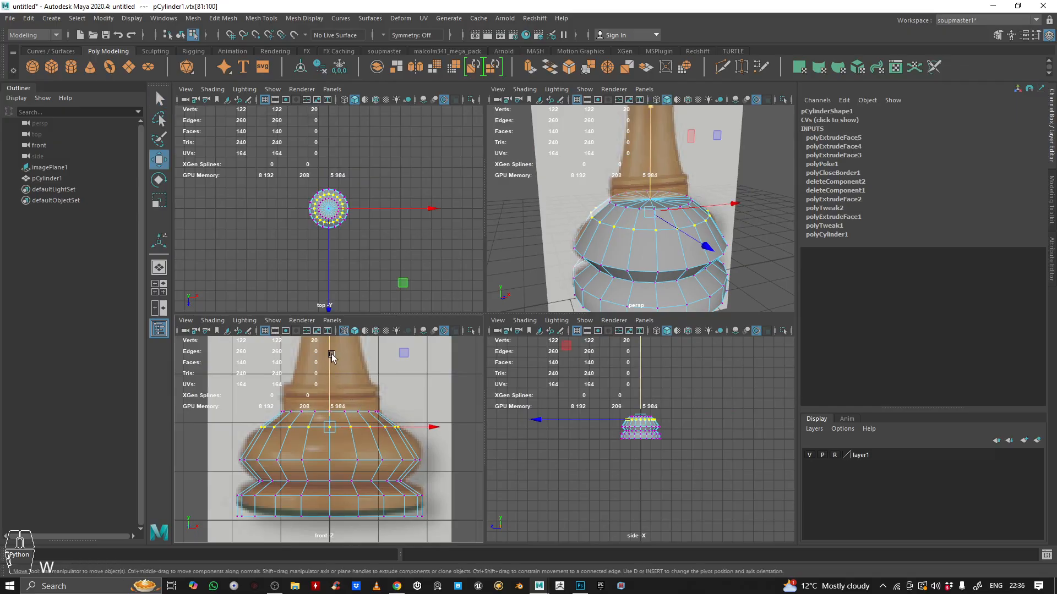
drag(332, 357, 331, 365)
key(r)
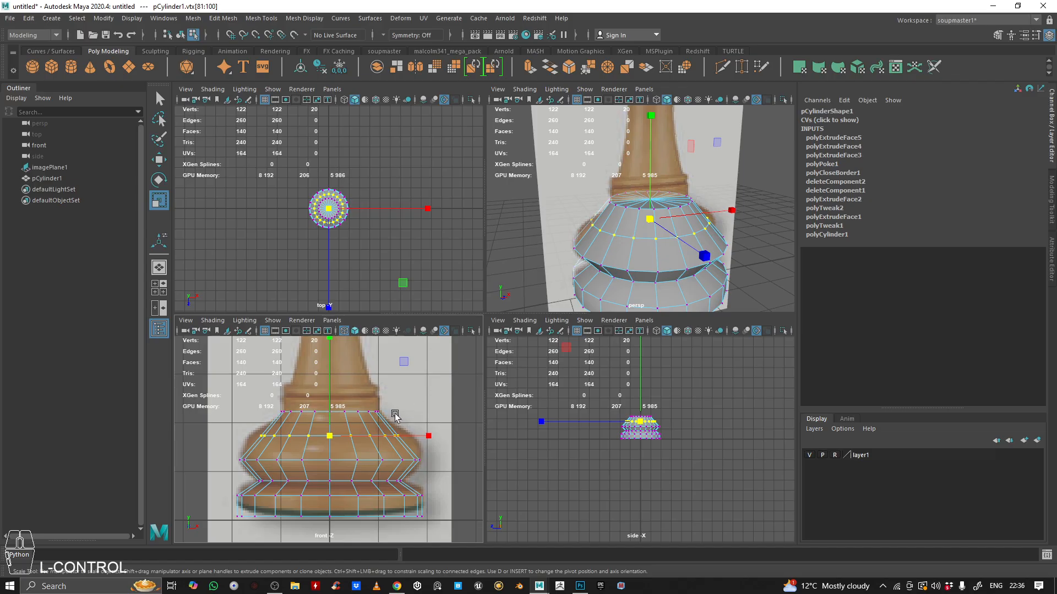
key(r)
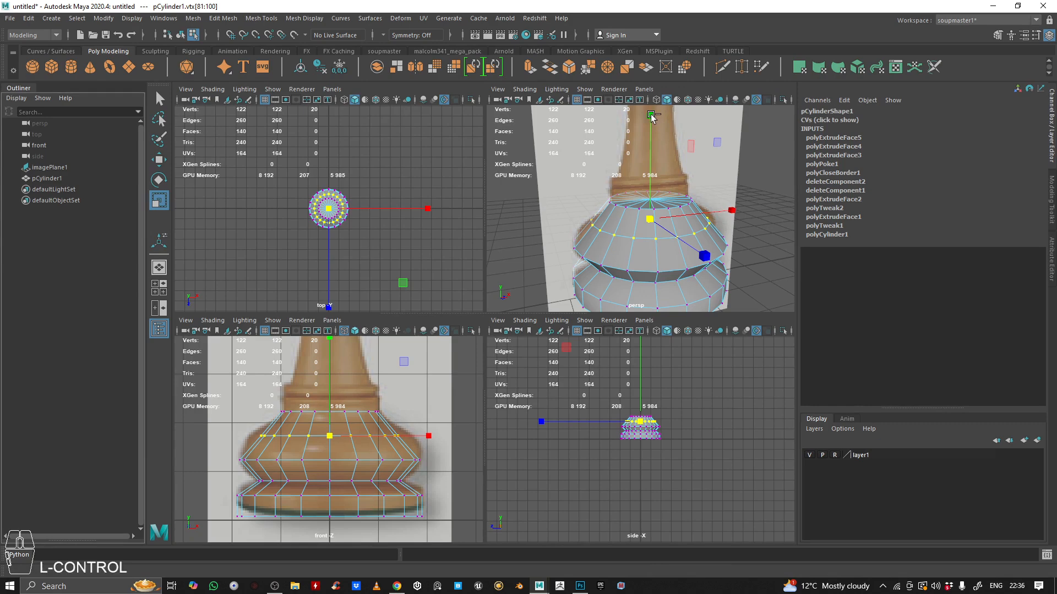
ctrl+drag(651, 116, 609, 101)
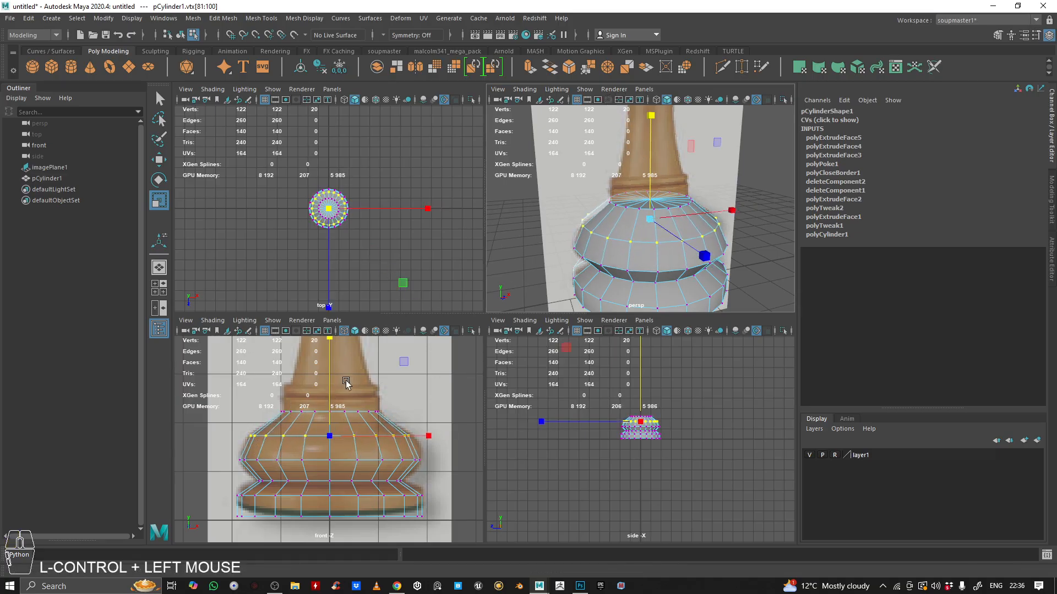
- Select only the top cap faces, extrude them and raise the extrusion by 0.281 to the lower edge of the collar's groove
key(space)
right_drag(417, 212, 417, 238)
drag(275, 226, 781, 567)
shift+drag(730, 522, 198, 287)
key(space)
key(space)
alt+drag(610, 230, 495, 298)
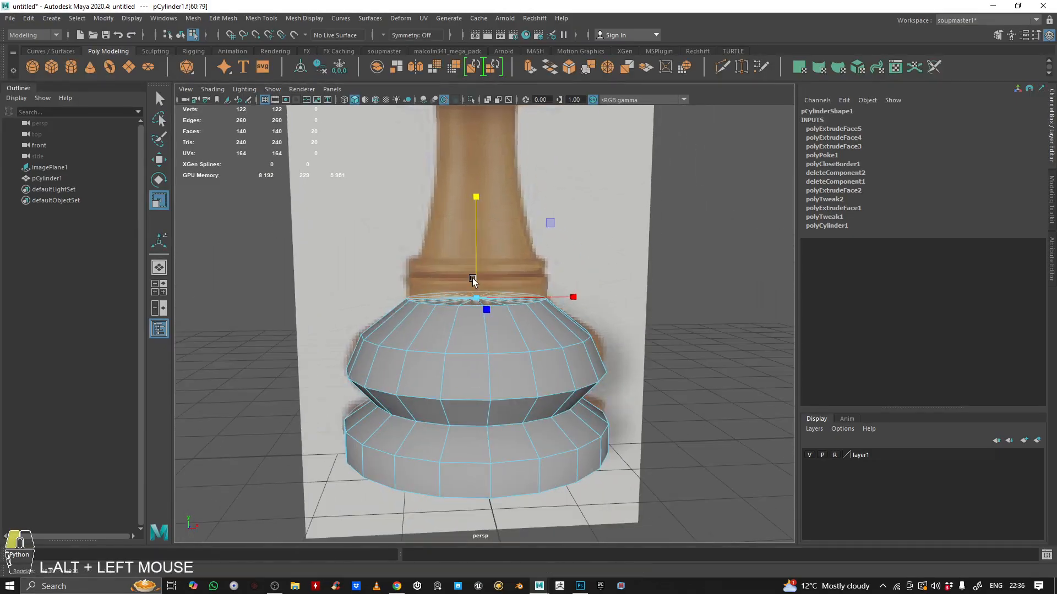
key(space)
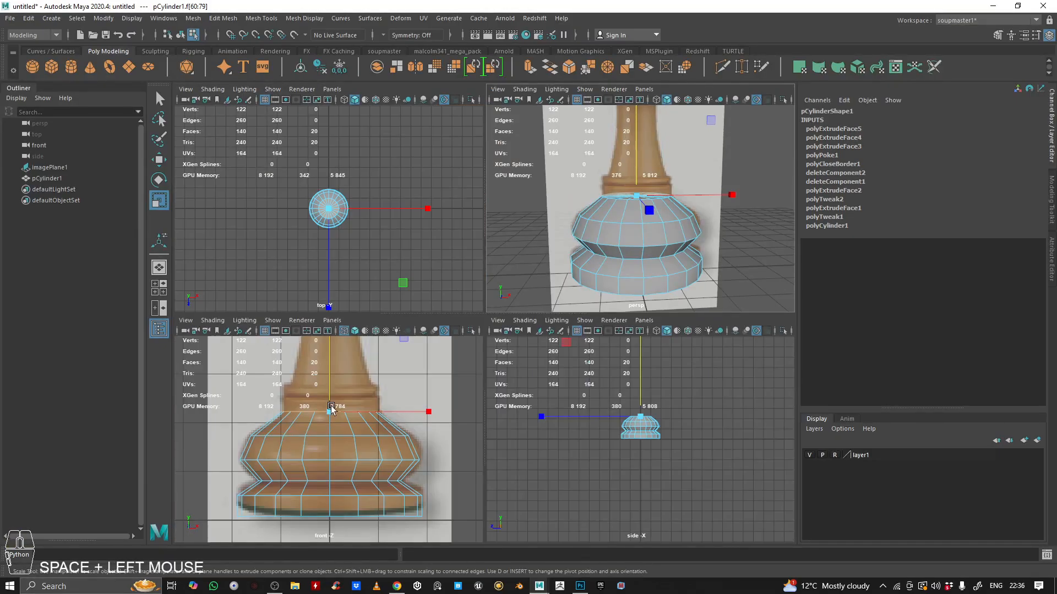
key(space)
alt+middle_drag(330, 397, 366, 376)
alt+right_drag(366, 376, 462, 238)
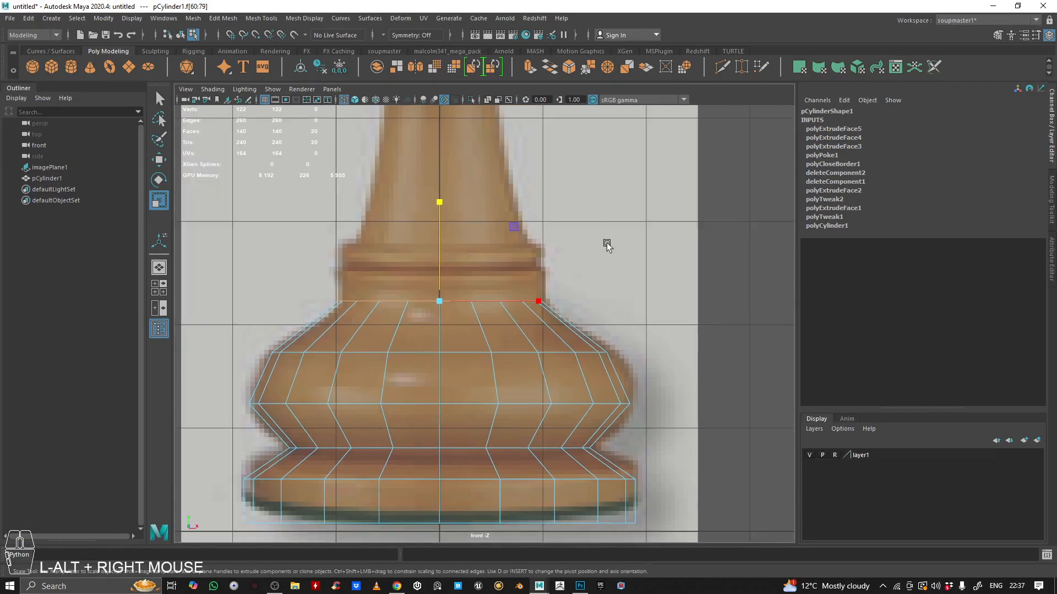
click(530, 66)
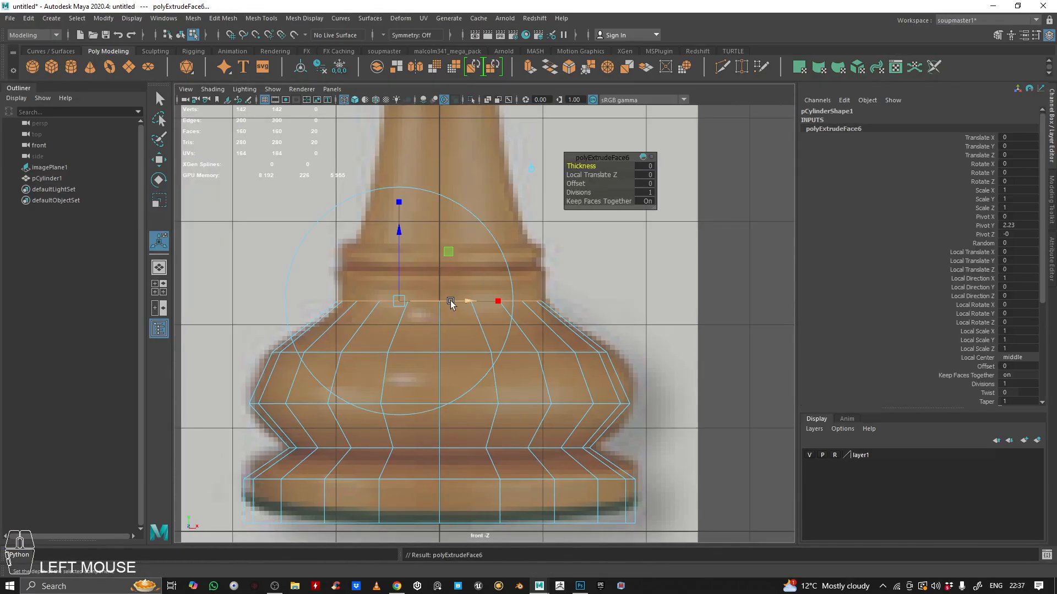
scroll(557, 276, up, 6)
alt+middle_drag(531, 245, 521, 287)
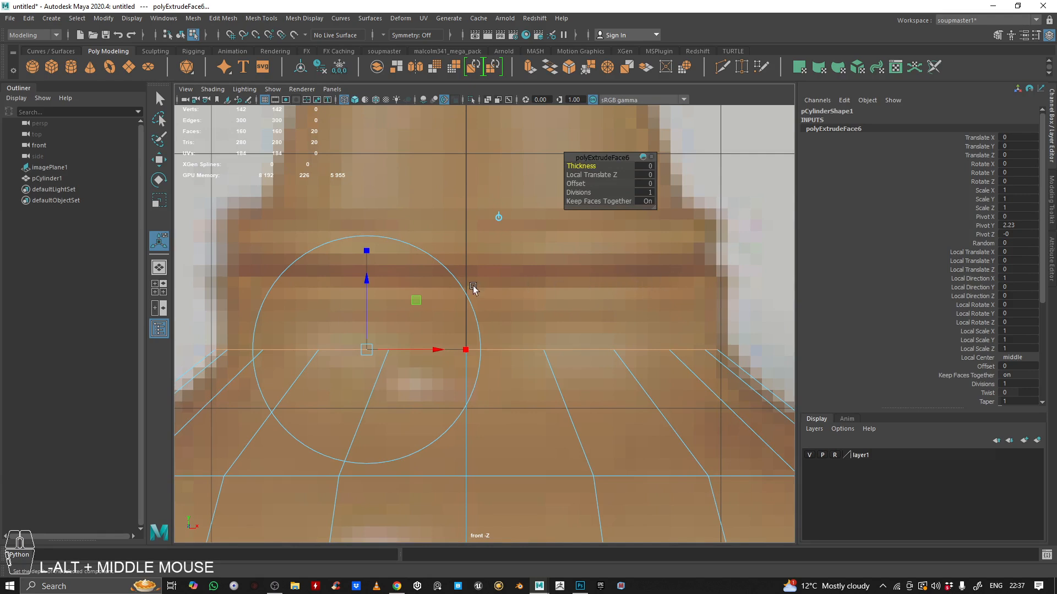
alt+middle_drag(383, 286, 460, 298)
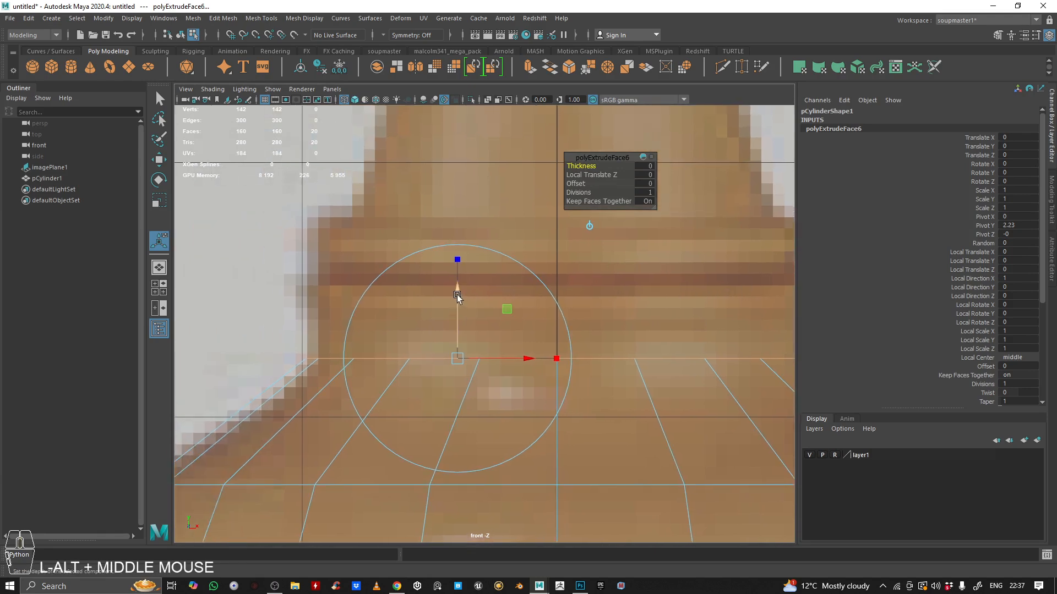
drag(456, 295, 439, 220)
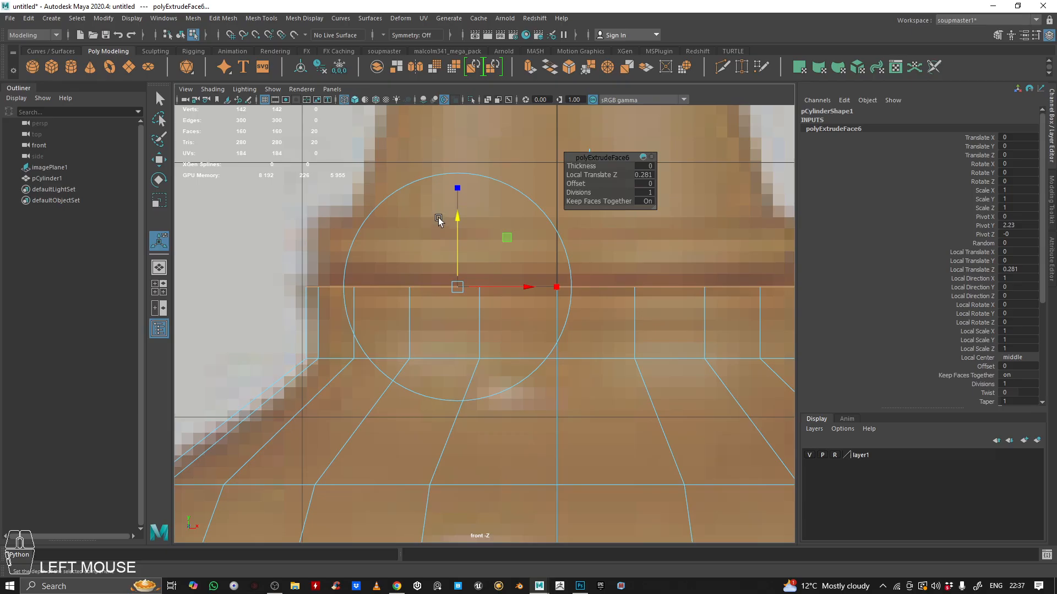
- Extrude the cap twice more, raising it across the thin collar groove and another 0.188 to the collar's upper edge
click(527, 67)
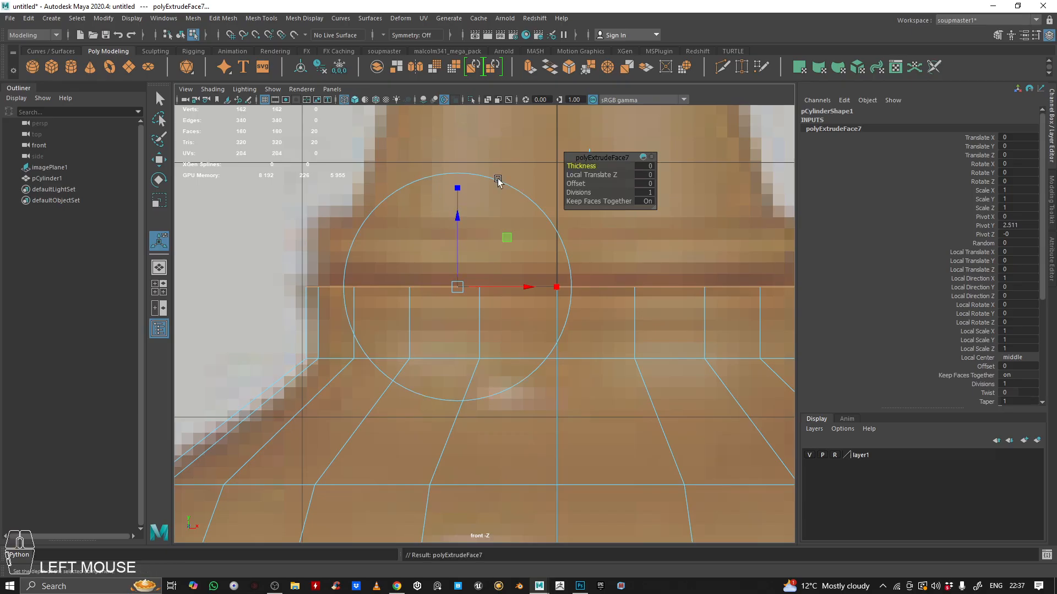
drag(456, 226, 456, 155)
click(530, 68)
key(space)
key(space)
alt+drag(551, 232, 453, 312)
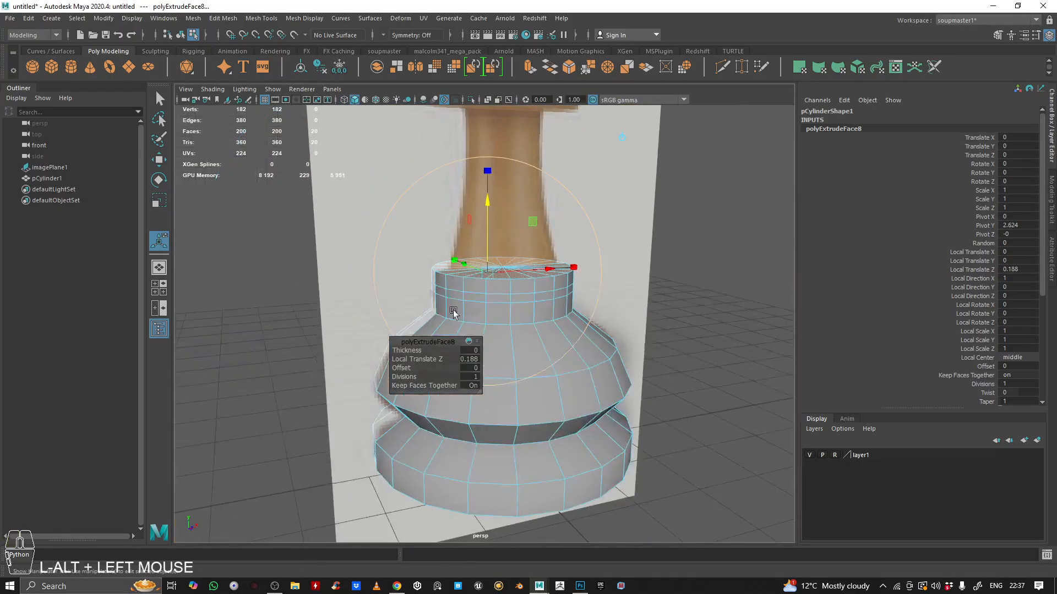
alt+right_drag(452, 312, 567, 302)
alt+middle_drag(566, 303, 618, 279)
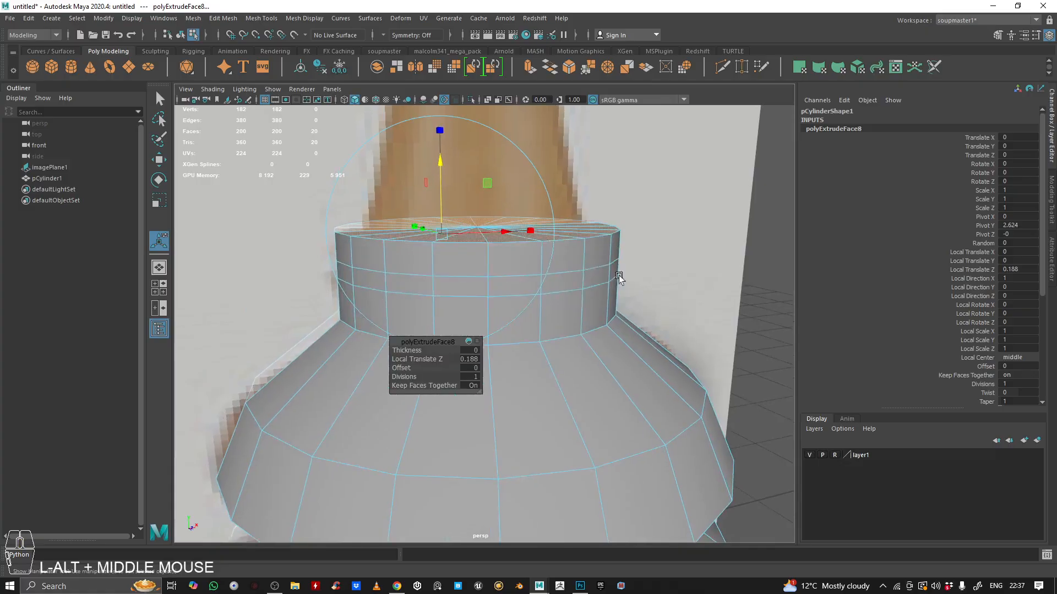
click(656, 259)
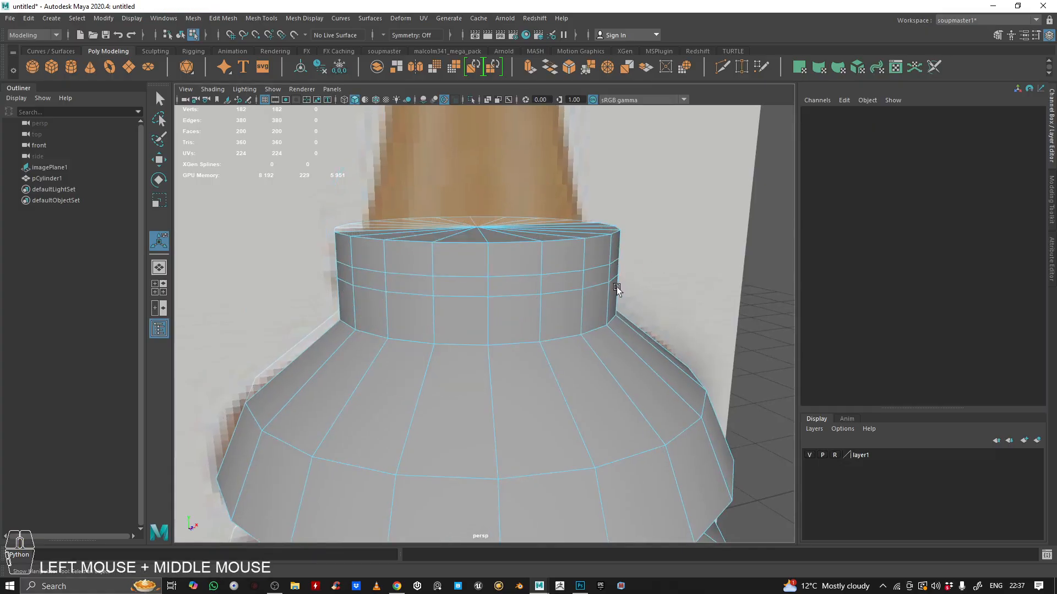
click(566, 282)
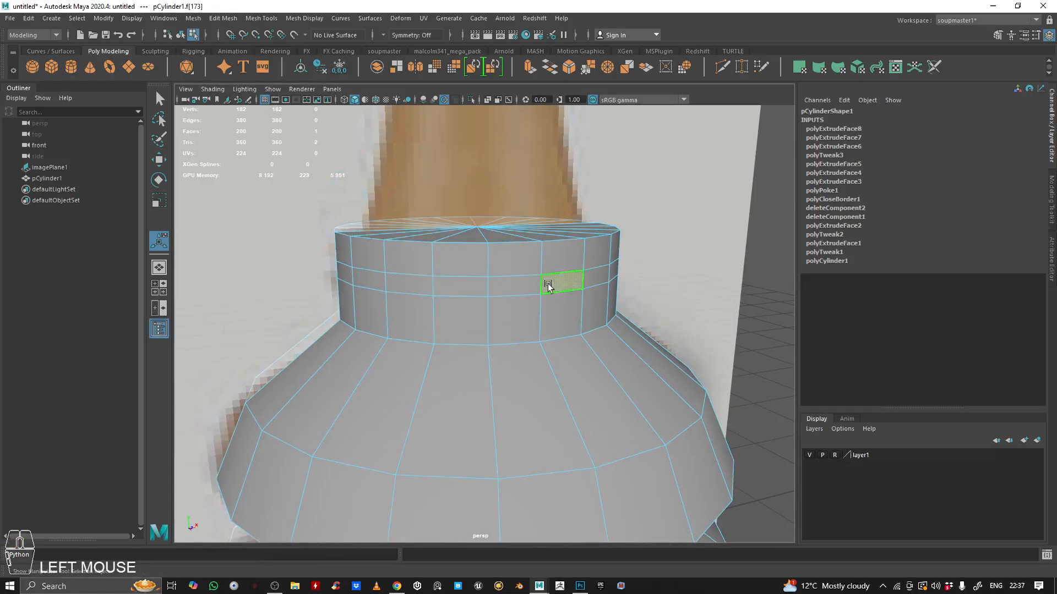
shift+double_click(514, 285)
alt+right_drag(514, 285, 516, 286)
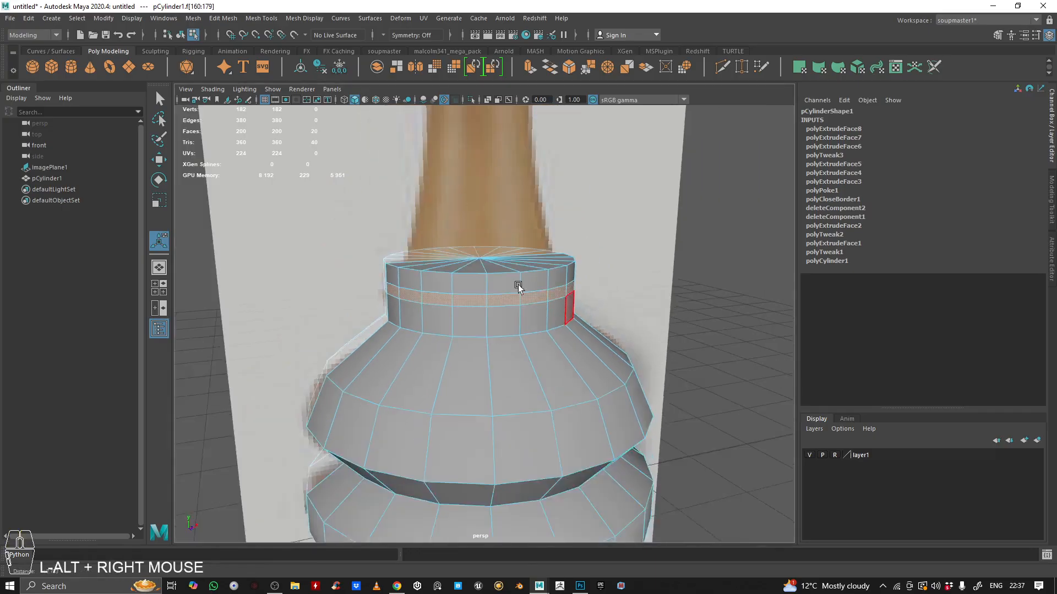
alt+drag(516, 286, 549, 301)
alt+right_drag(548, 301, 670, 246)
click(703, 222)
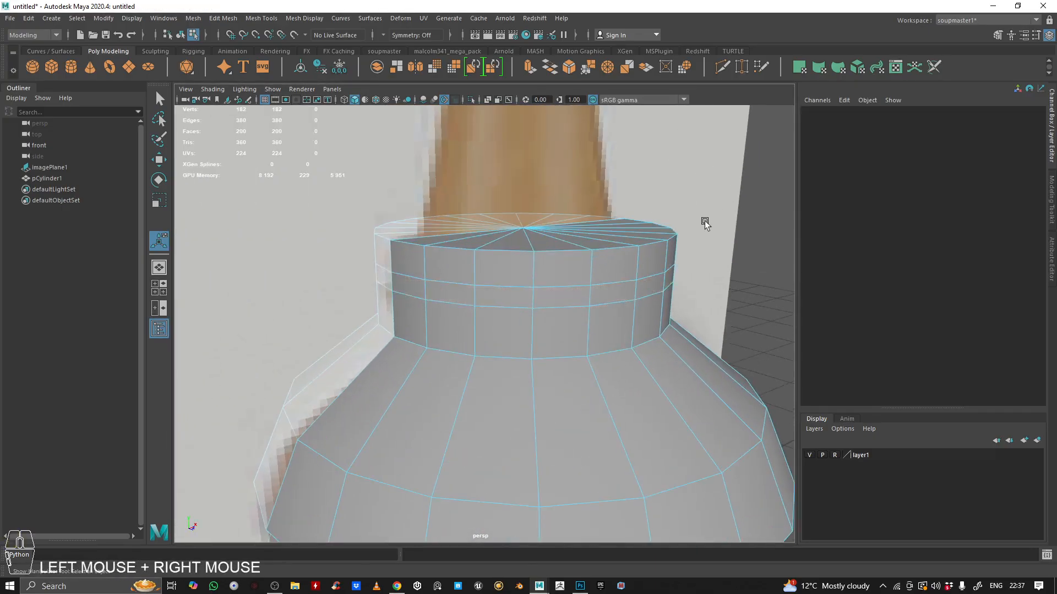
- Select the thin middle face loop around the collar and extrude it inward with a Local Translate Z of -0.102
click(547, 291)
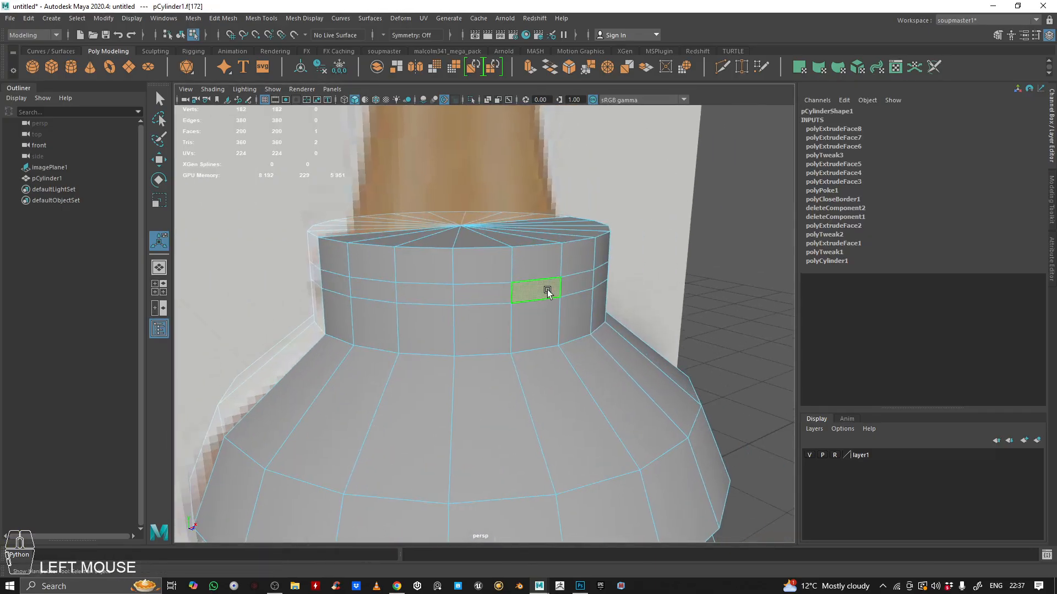
shift+double_click(489, 292)
alt+right_drag(489, 292, 384, 302)
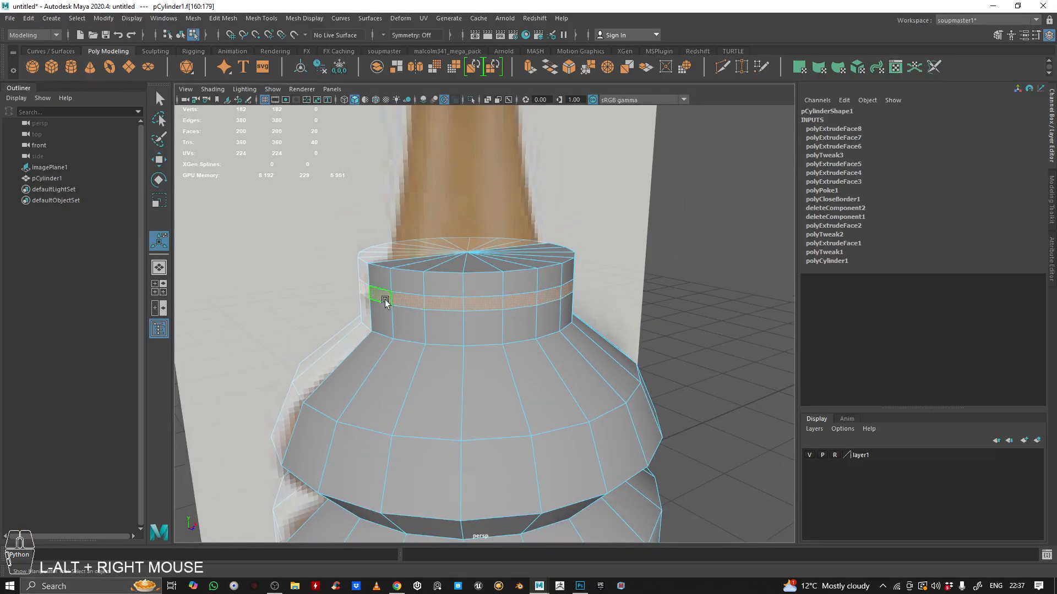
mouse_move(629, 260)
alt+mouse_down()
mouse_move(669, 249)
mouse_move(620, 260)
alt+mouse_up()
alt+middle_drag(620, 259, 606, 267)
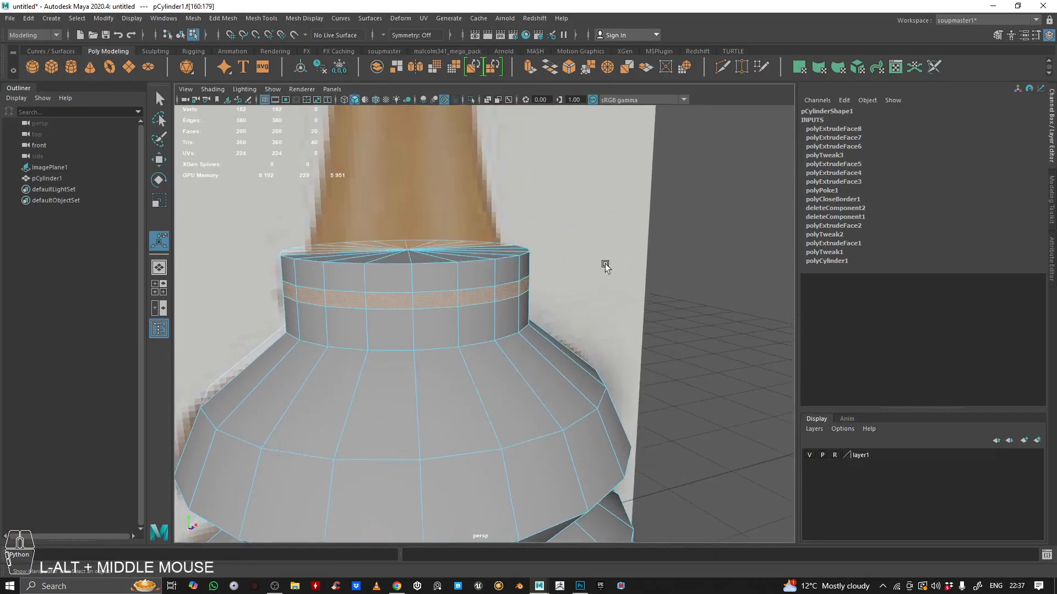
alt+drag(605, 266, 597, 297)
click(530, 68)
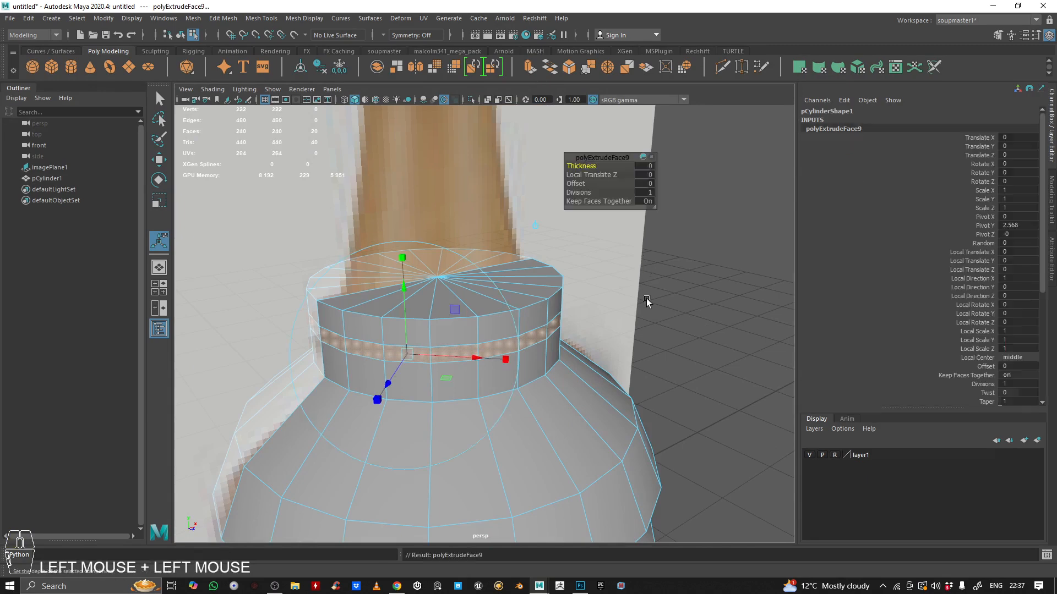
drag(378, 401, 332, 354)
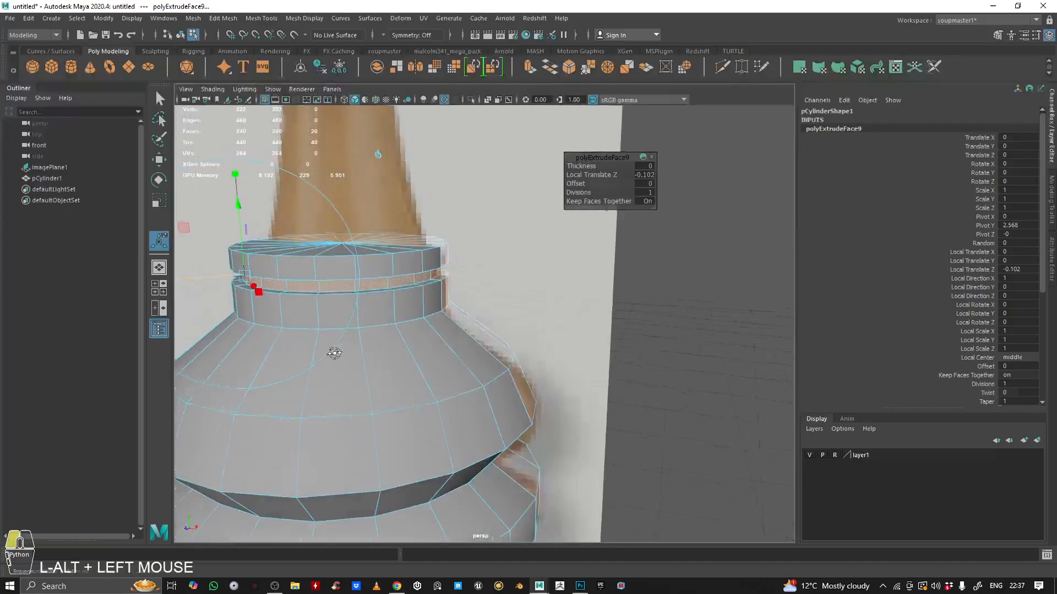
- Return the cylinder to object mode and compare its grooved collar and base with the reference outline in the front view
key(space)
key(space)
alt+middle_drag(414, 381, 632, 295)
alt+right_drag(633, 295, 597, 292)
alt+middle_drag(596, 293, 607, 320)
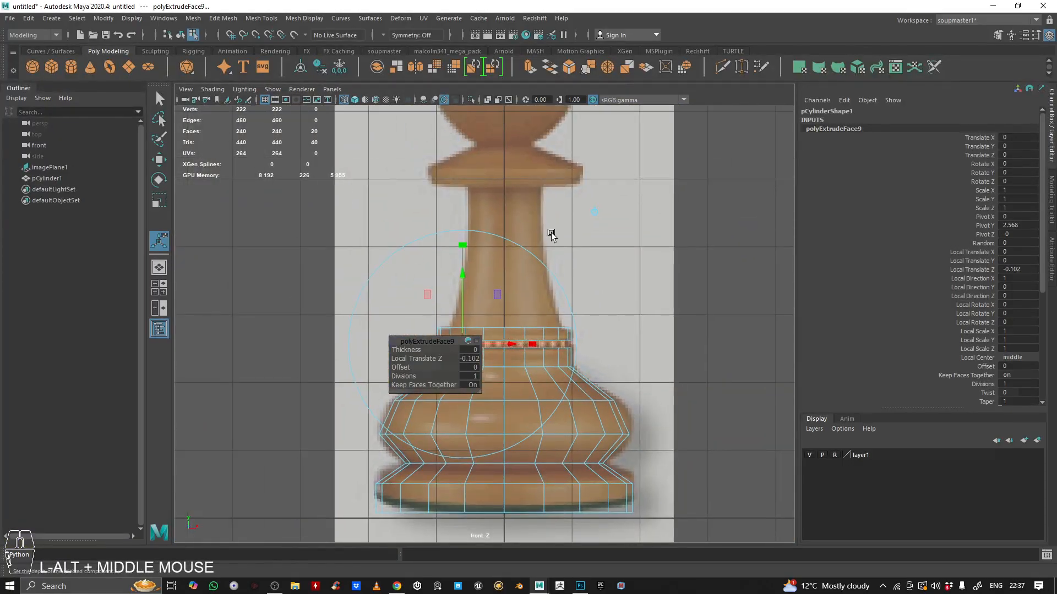
alt+right_drag(589, 349, 668, 250)
right_drag(538, 236, 704, 117)
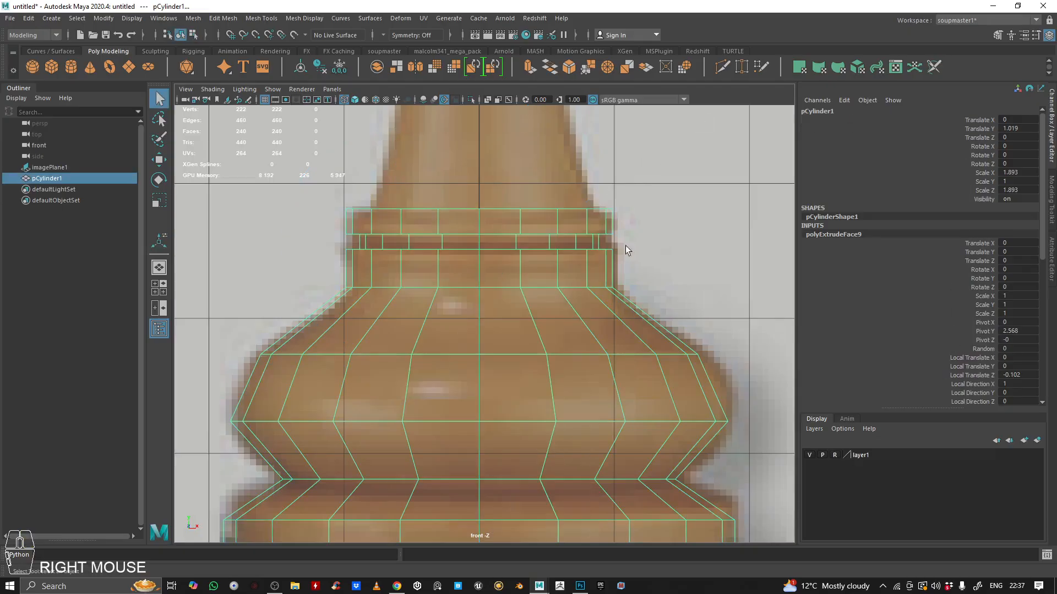
alt+right_drag(628, 251, 528, 264)
alt+middle_drag(600, 256, 598, 236)
alt+right_drag(598, 236, 649, 270)
alt+middle_drag(457, 302, 451, 276)
alt+right_drag(451, 275, 545, 211)
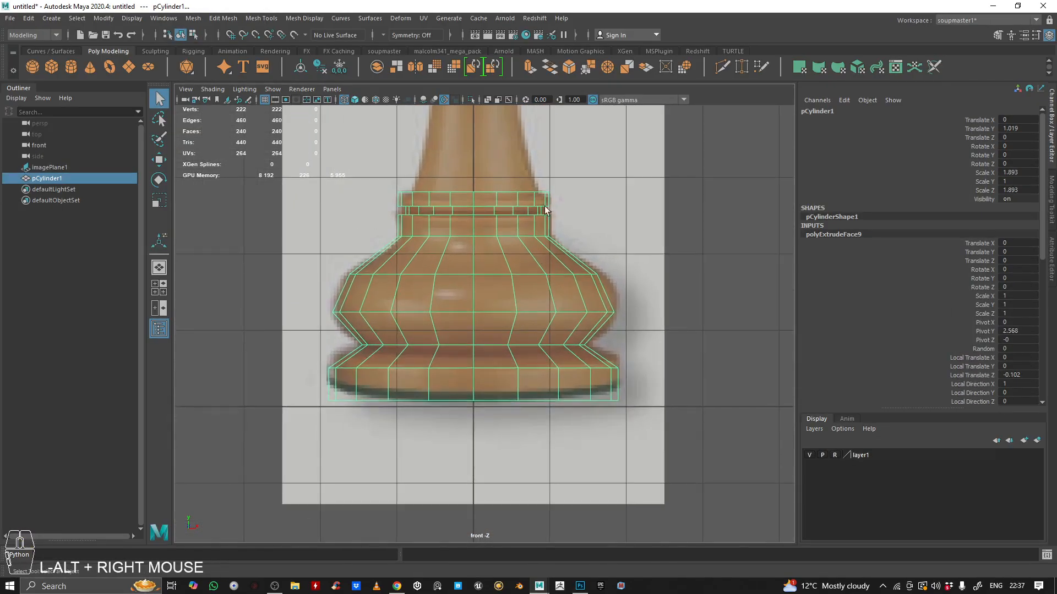
alt+right_drag(460, 287, 438, 238)
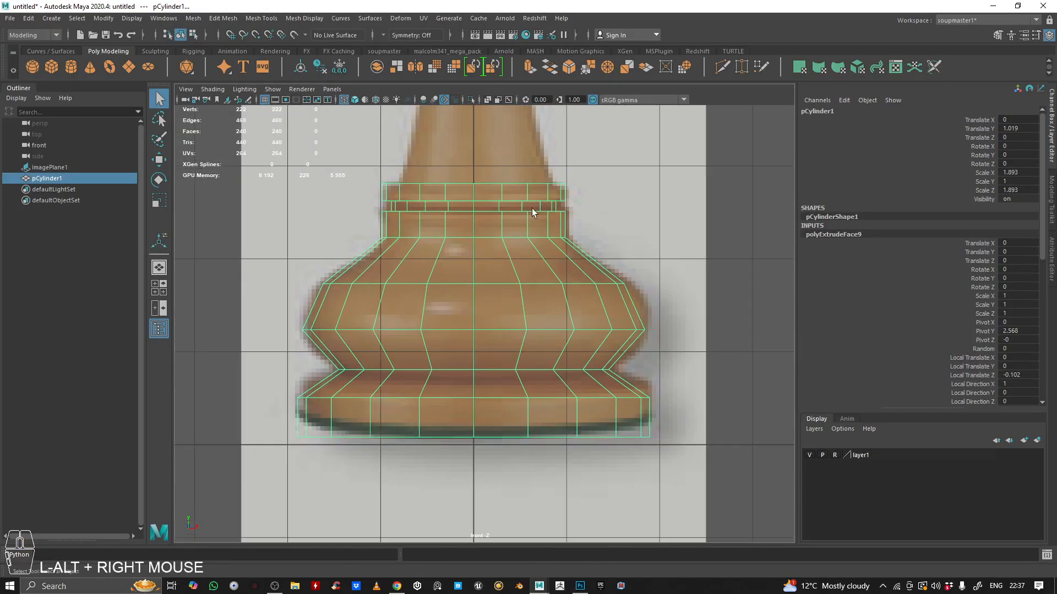
alt+middle_drag(532, 212, 534, 222)
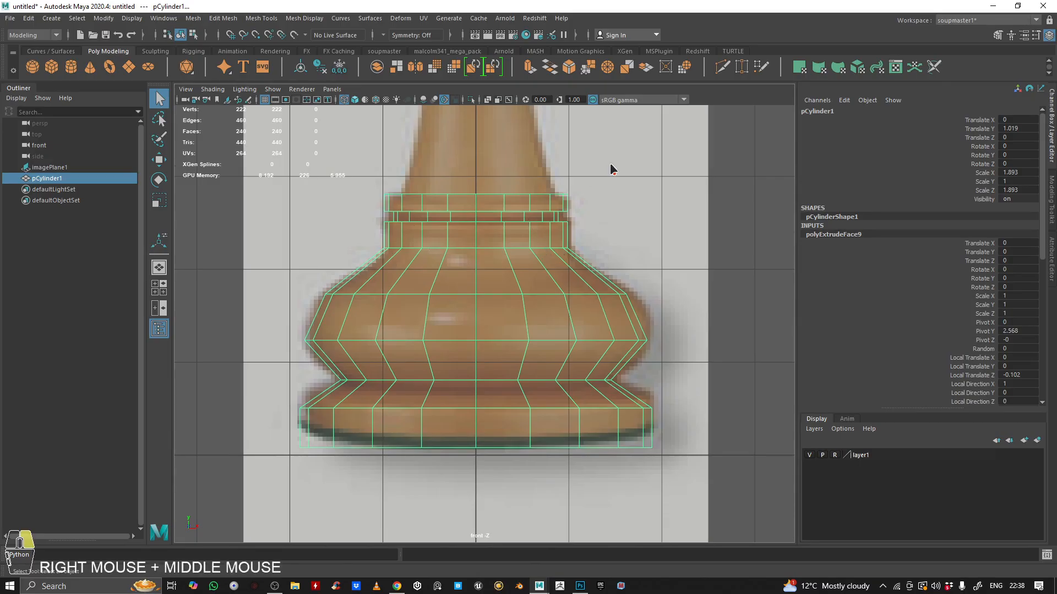
- Select only the cylinder's top cap faces and inspect them in the perspective and front views
right_drag(608, 167, 607, 208)
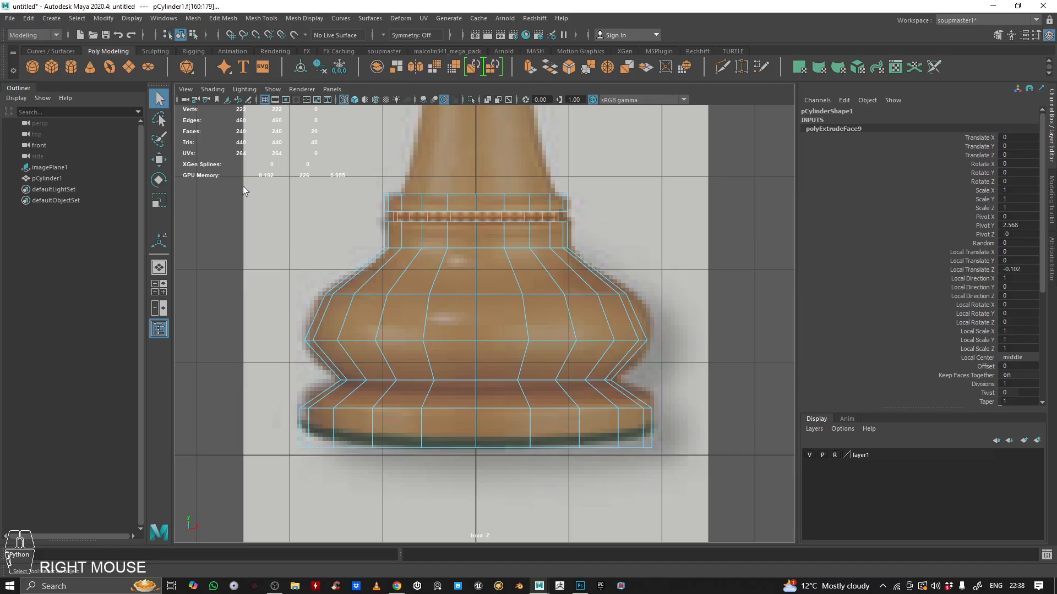
drag(245, 165, 221, 203)
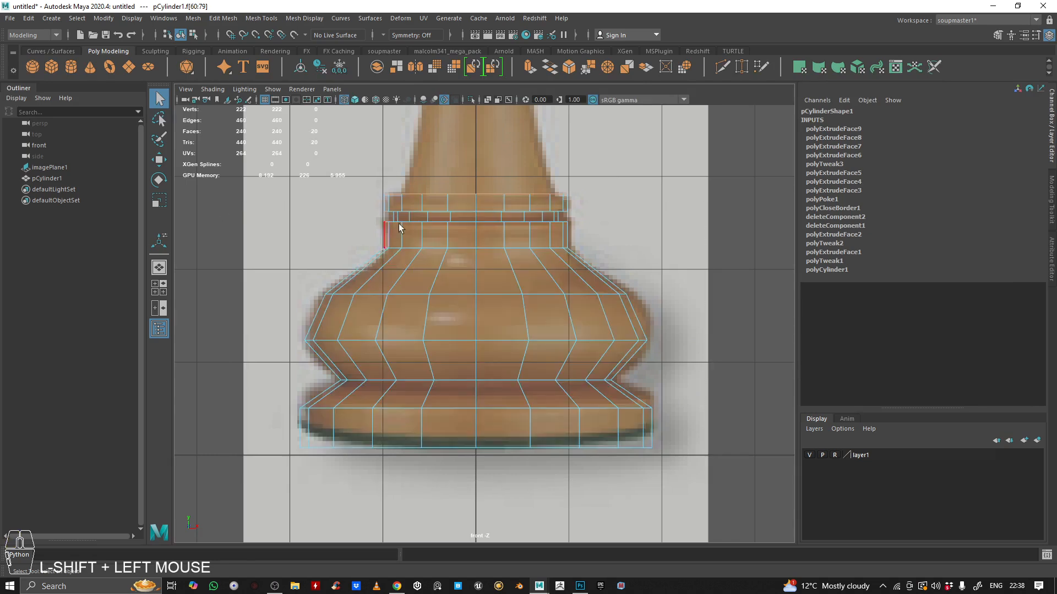
key(space)
key(space)
alt+drag(559, 219, 339, 309)
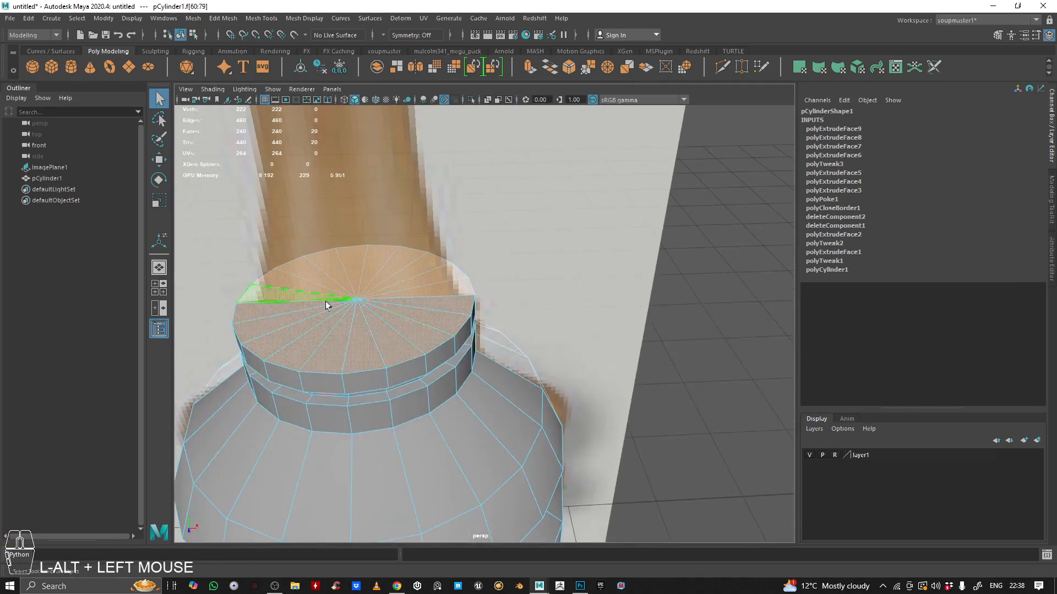
alt+middle_drag(326, 306, 465, 308)
alt+right_drag(464, 309, 556, 279)
alt+drag(557, 279, 546, 303)
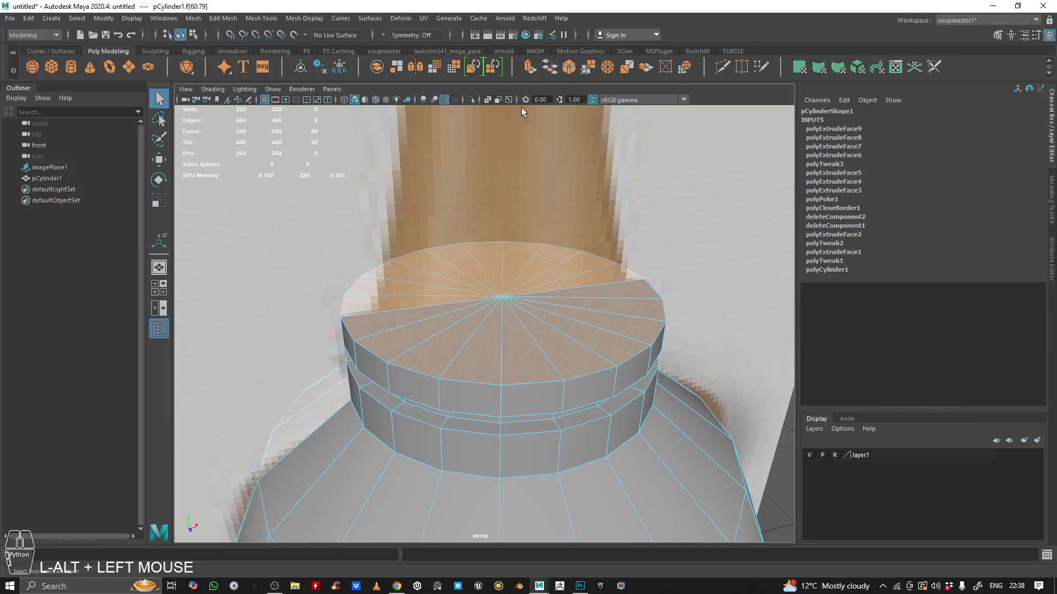
alt+right_drag(597, 281, 565, 323)
key(space)
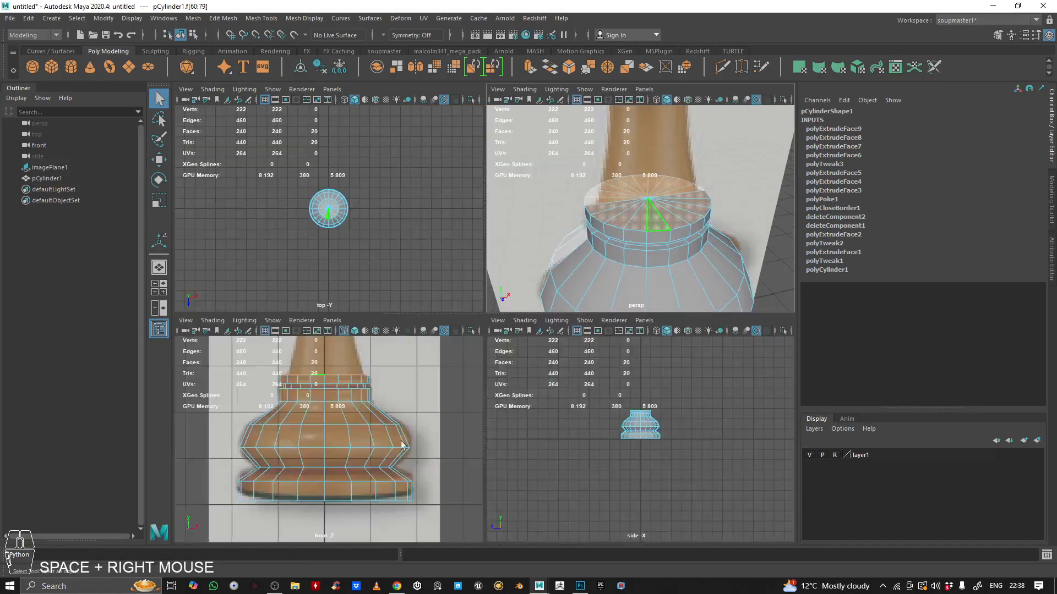
key(space)
alt+middle_drag(444, 143, 454, 205)
scroll(455, 205, up, 4)
alt+middle_drag(332, 227, 328, 240)
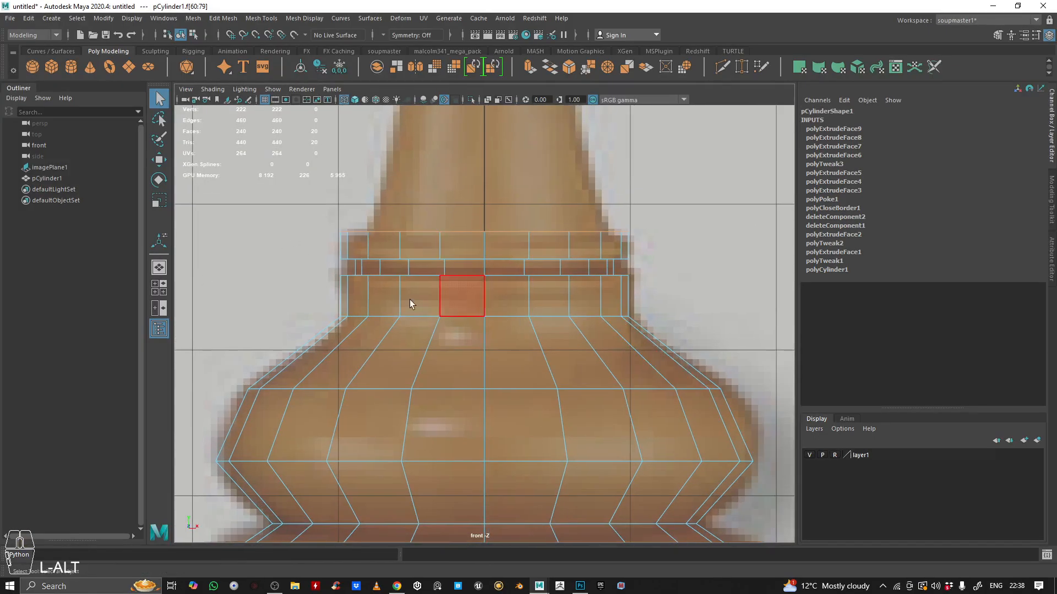
- Hide the cylinder object and examine the collar area of the reference image in the front view
right_drag(367, 286, 519, 133)
click(546, 286)
key(h)
scroll(355, 279, up, 3)
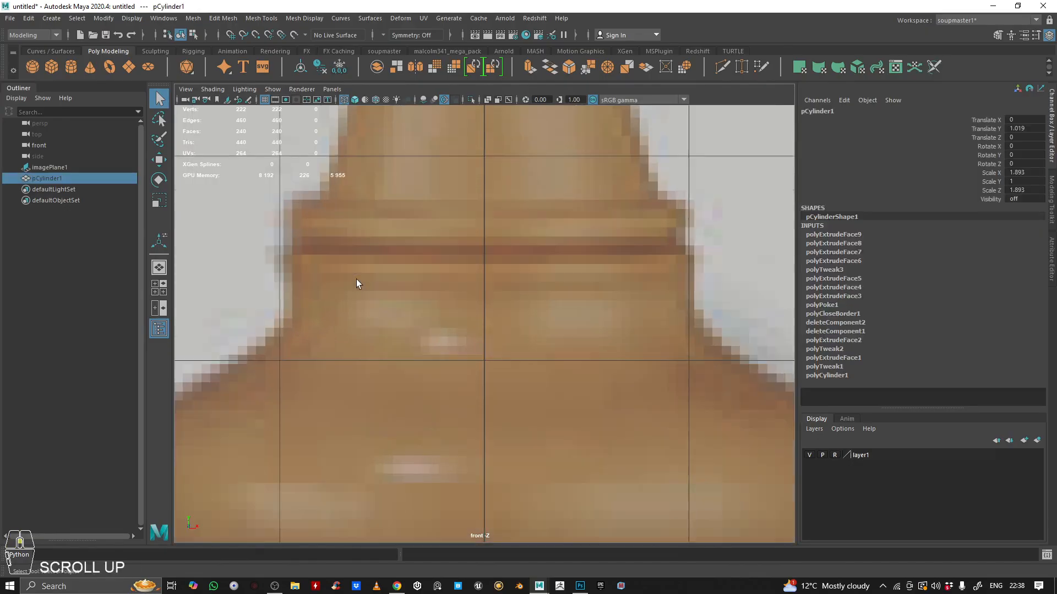
alt+middle_drag(270, 186, 290, 244)
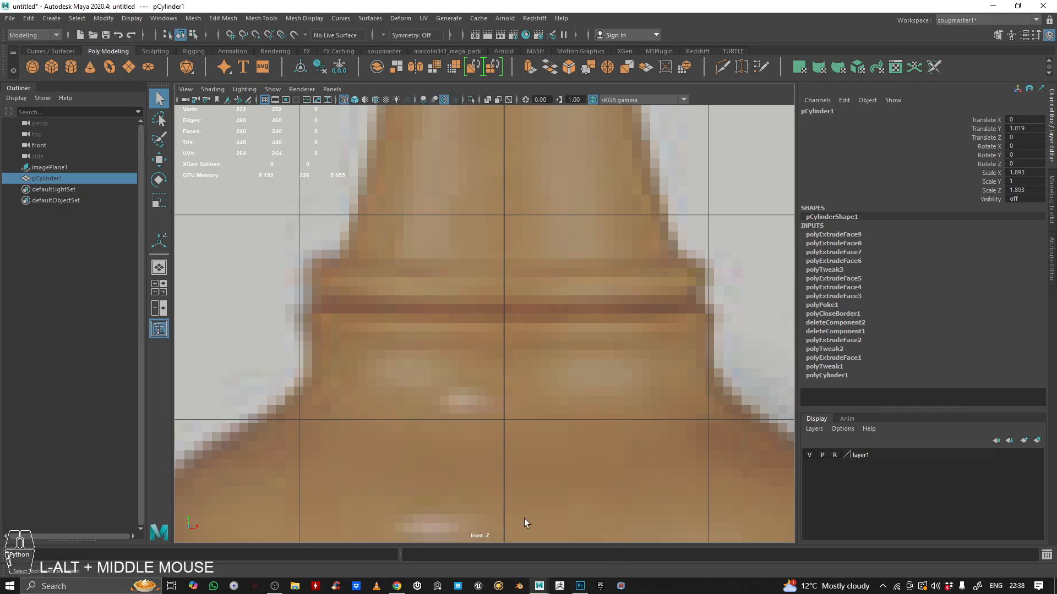
- Switch to Photoshop and open the pawn reference image Screenshot 2024-09-20 161216.png from the Desktop
click(580, 586)
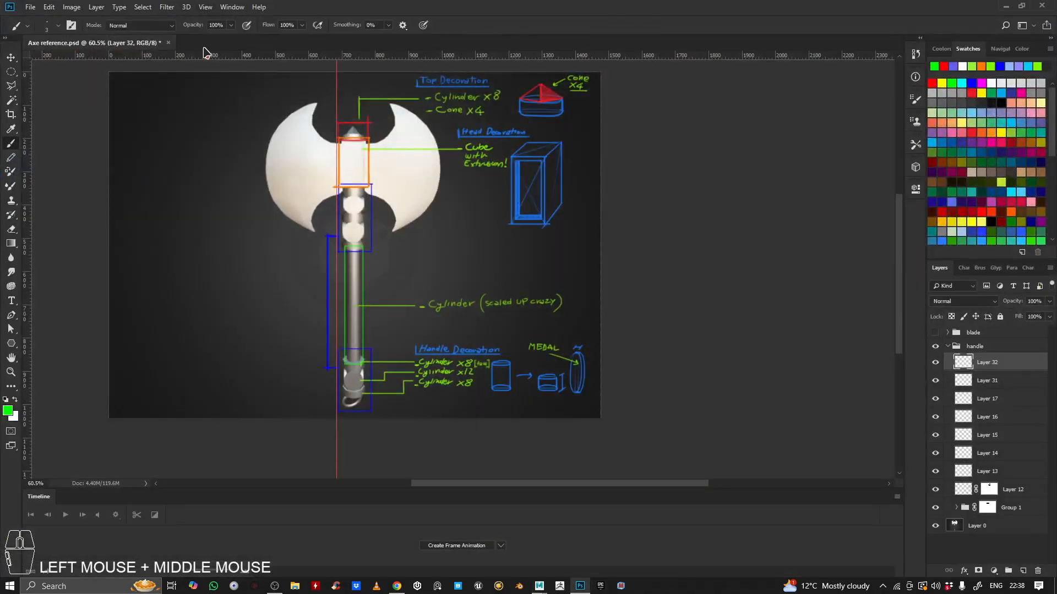
click(30, 7)
click(40, 32)
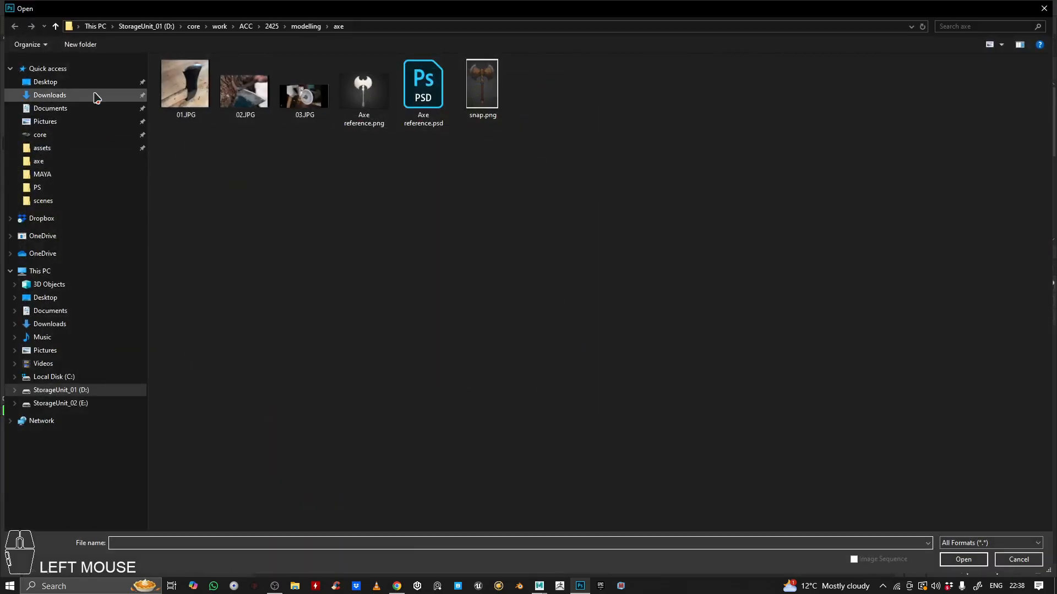
click(115, 82)
double_click(541, 86)
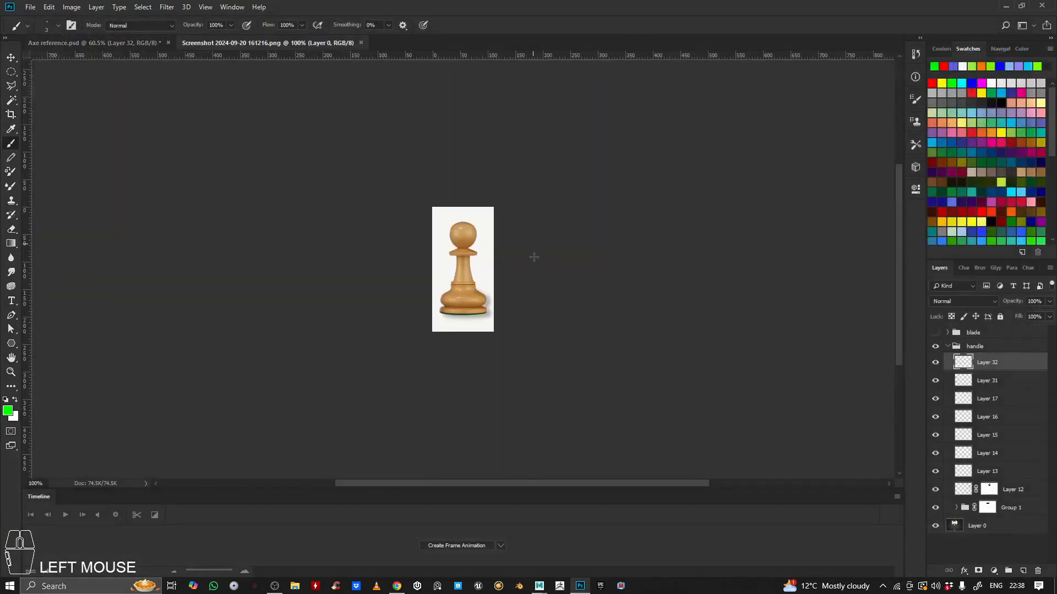
- Crop outward from the centre of the pawn image to enlarge the canvas around it on all sides
scroll(720, 294, up, 2)
scroll(719, 294, down, 1)
click(975, 341)
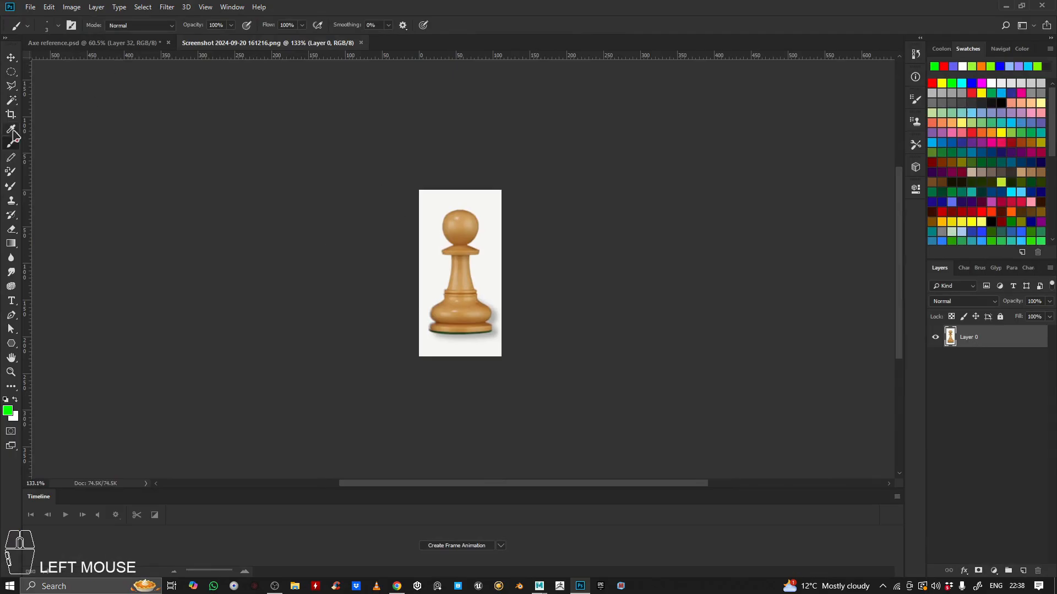
click(11, 115)
scroll(450, 319, down, 2)
alt+drag(488, 347, 591, 444)
key(Return)
- Scale the pawn image layer proportionally about its centre to about 301% so it fills the enlarged canvas
click(974, 339)
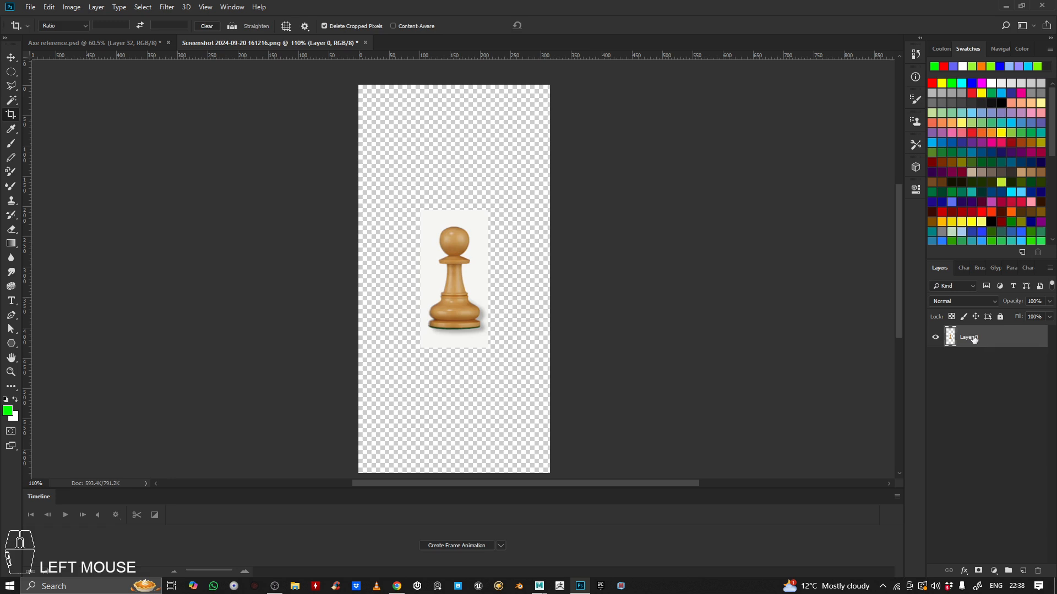
key(ctrl+t)
key(alt+shift)
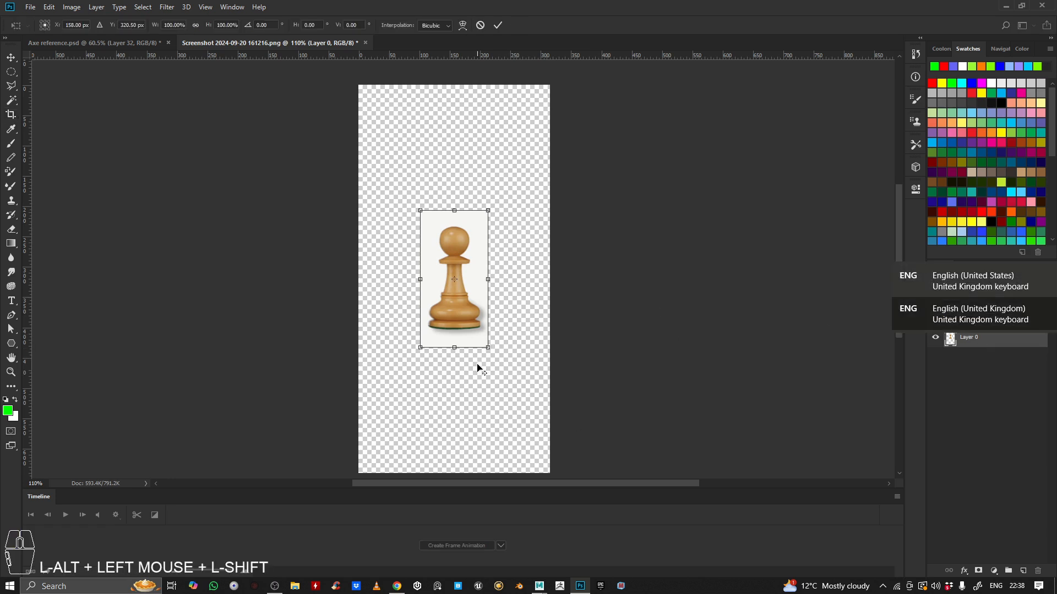
alt+shift+drag(488, 348, 477, 166)
drag(529, 127, 509, 399)
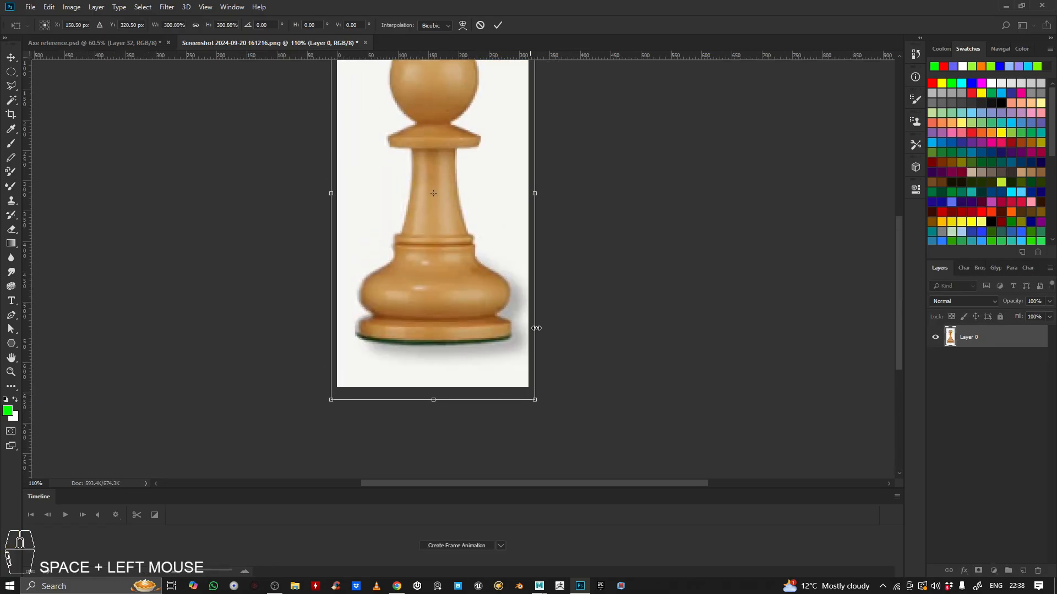
key(Return)
- Choose the Brush tool and set its foreground colour to red, FF0100
click(941, 49)
drag(538, 122, 548, 201)
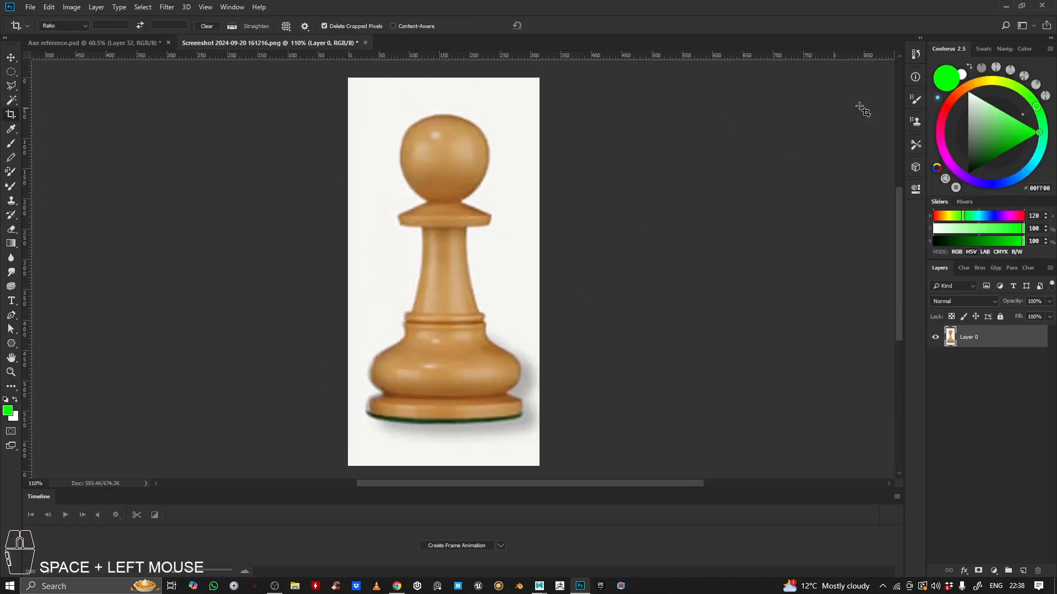
click(7, 145)
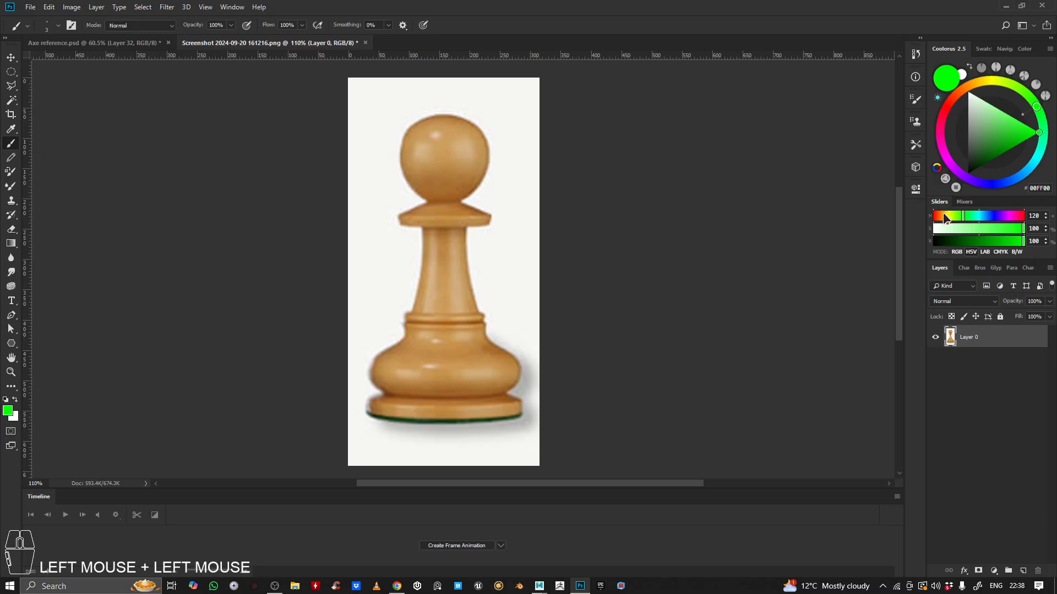
click(946, 109)
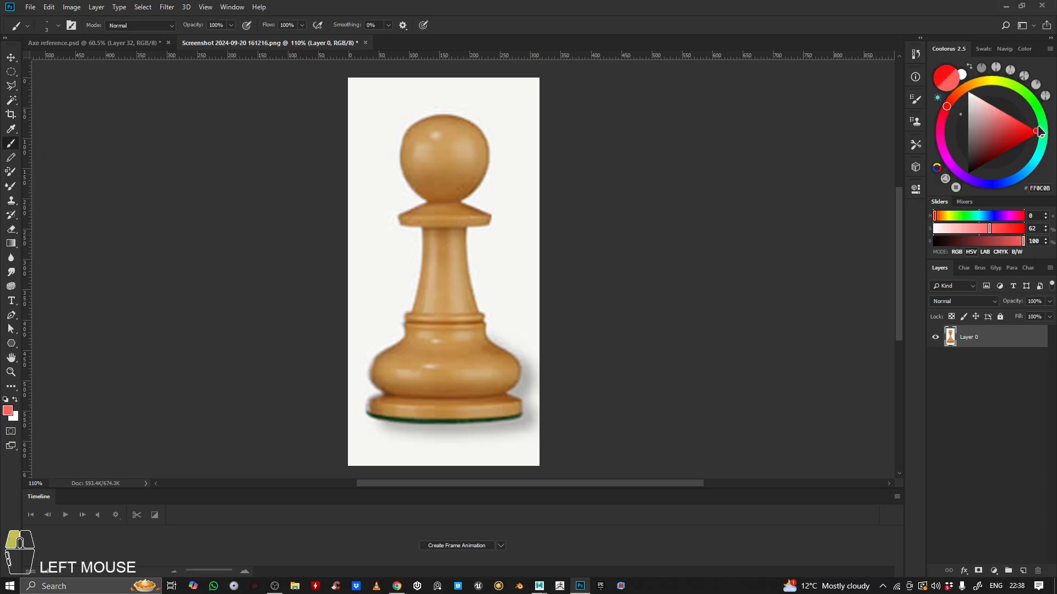
drag(488, 205, 498, 253)
key(ctrl+z)
- Add a new layer above the pawn image and ready the Brush for annotating the collar area
key(z)
drag(406, 354, 473, 358)
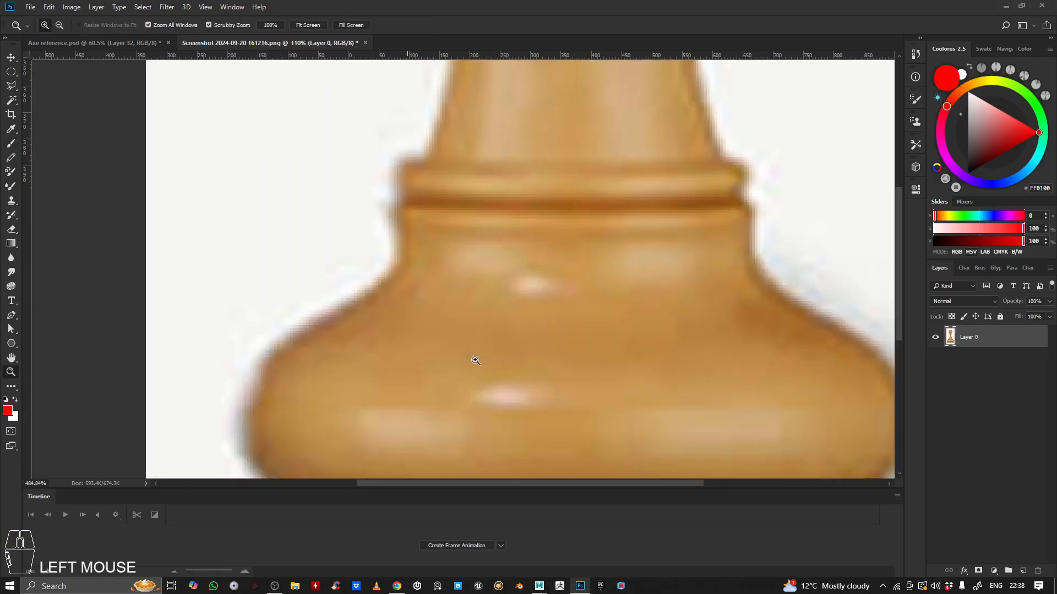
drag(454, 158, 480, 235)
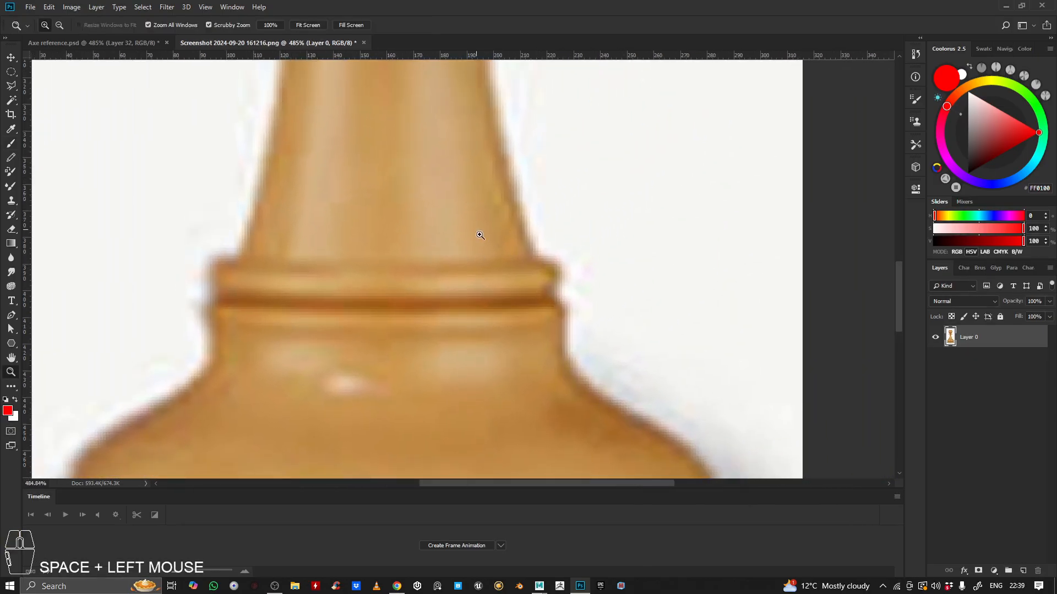
click(1023, 570)
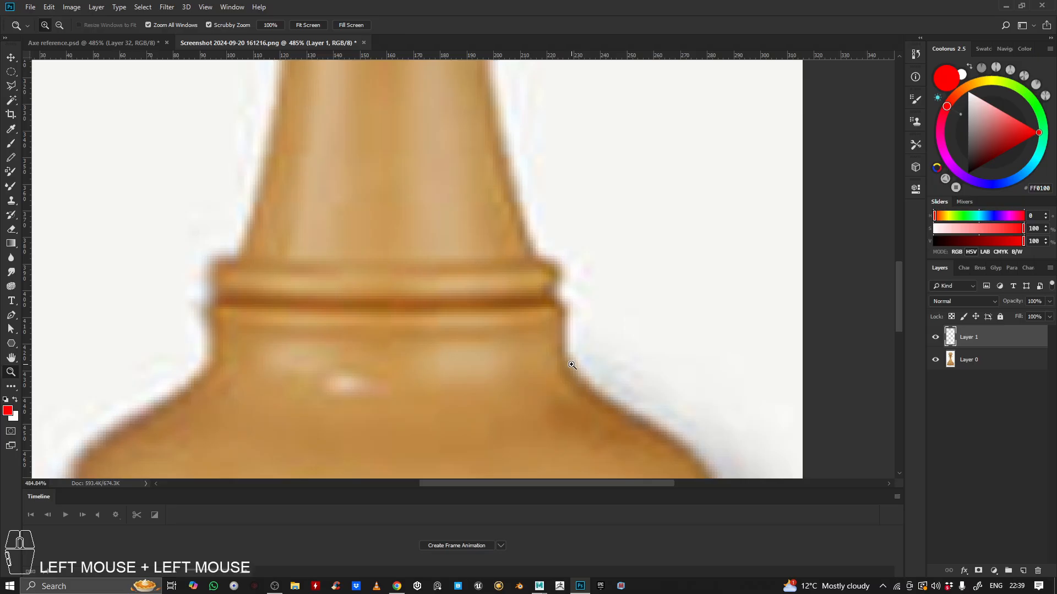
key(b)
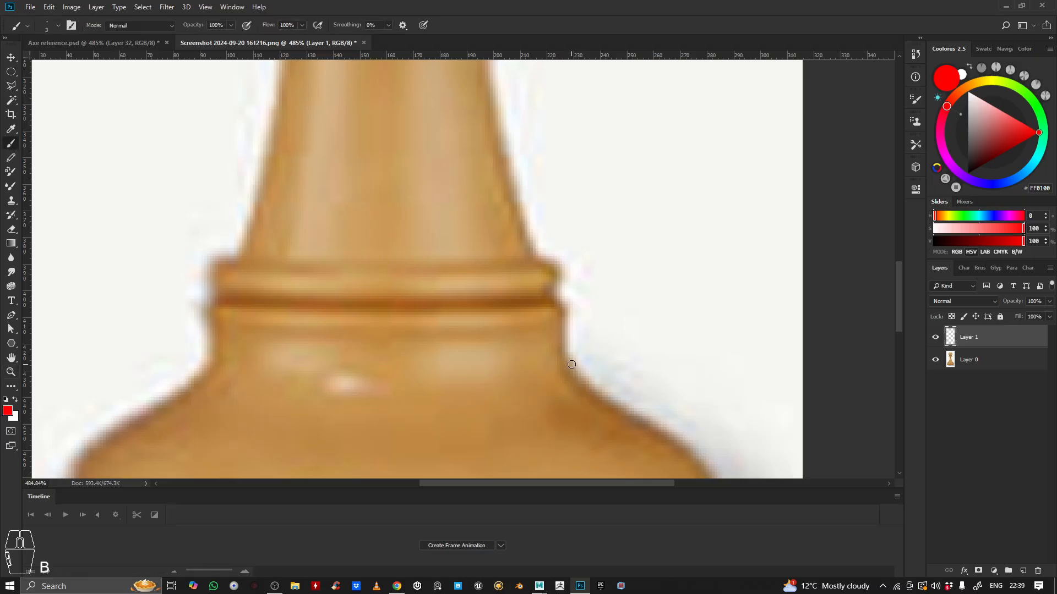
- Trace the upper collar ring in red, with rounded ends on both sides and a straight line across its top edge
mouse_move(401, 253)
mouse_down()
mouse_move(434, 240)
mouse_move(354, 216)
mouse_move(572, 231)
mouse_up()
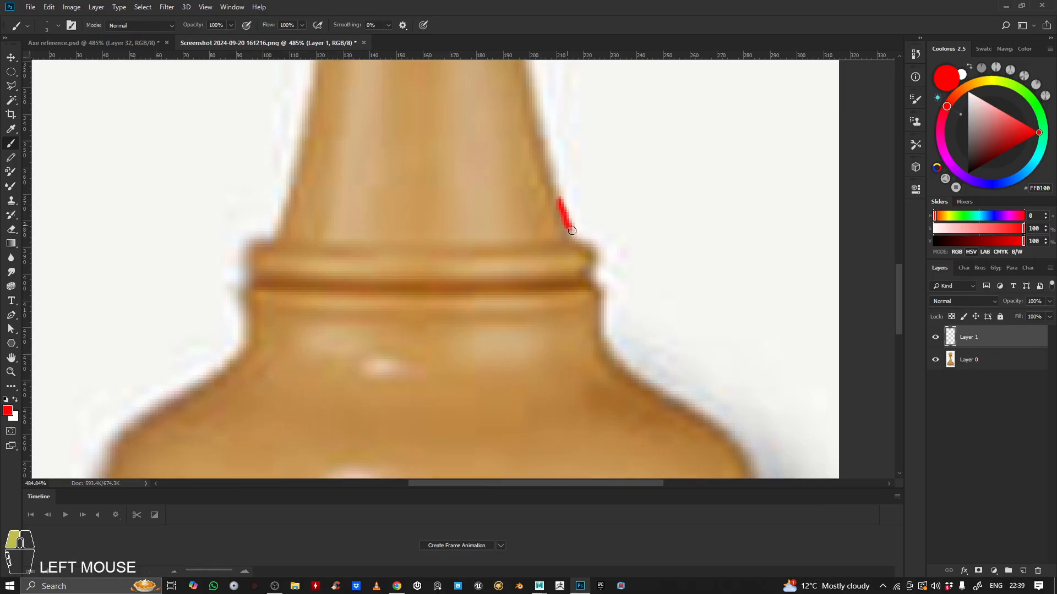
key(ctrl+z)
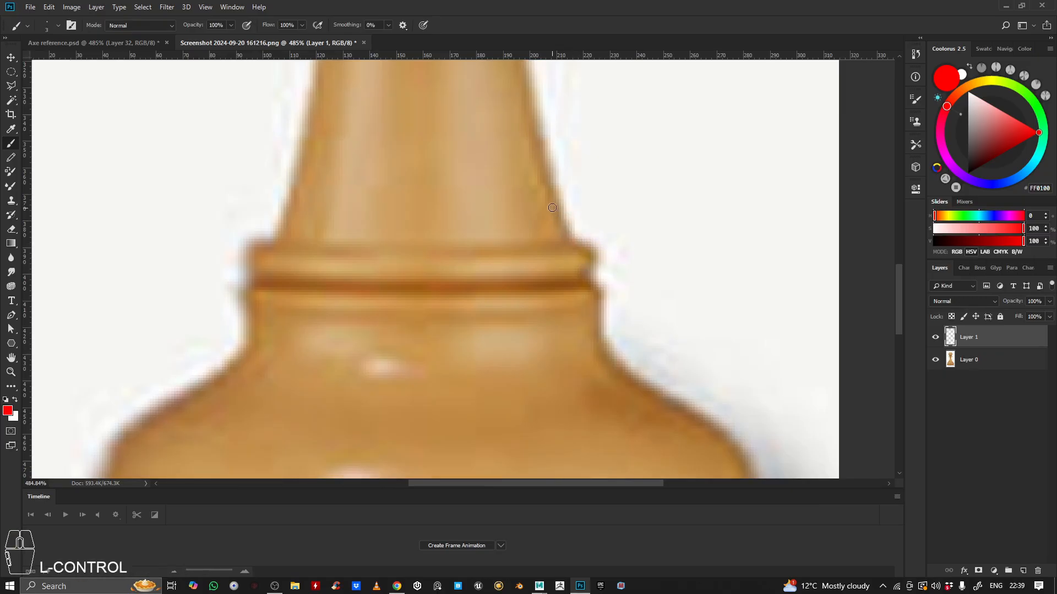
mouse_move(547, 197)
mouse_down()
mouse_move(564, 238)
mouse_move(586, 242)
mouse_up()
key(ctrl+z)
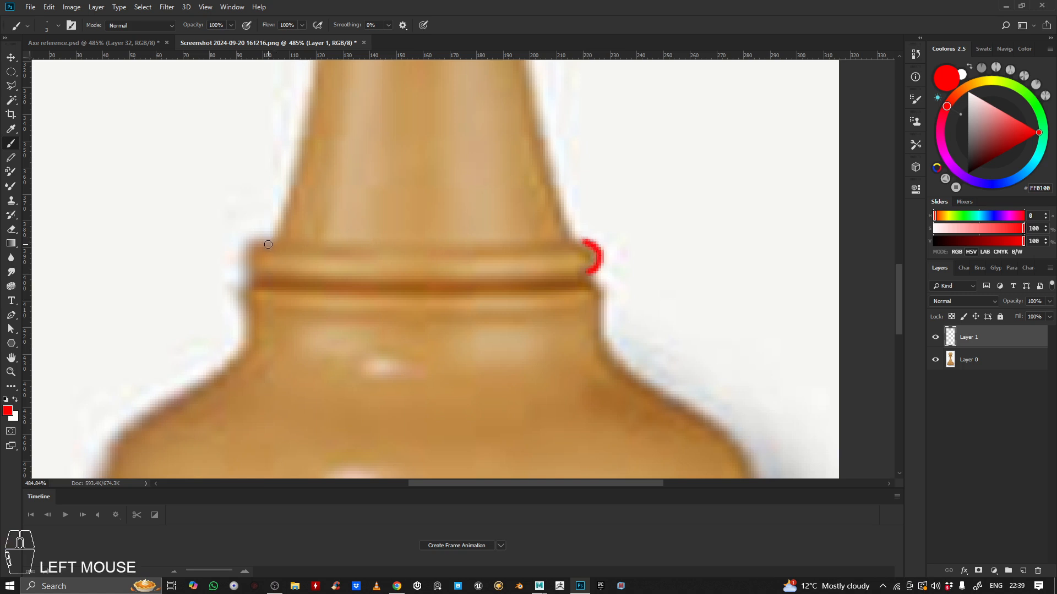
mouse_move(268, 244)
mouse_down()
mouse_move(245, 263)
mouse_move(253, 277)
mouse_move(584, 278)
mouse_up()
key(ctrl+z)
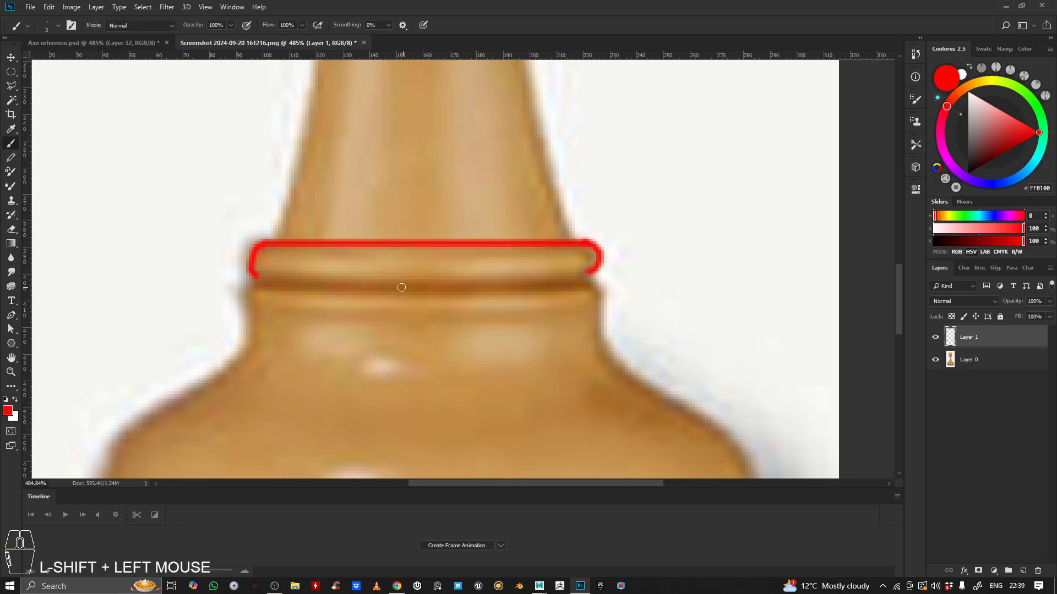
- Trace the groove notches beneath the ring and the neck edges below them down both sides
shift+drag(251, 280, 524, 279)
key(ctrl+z)
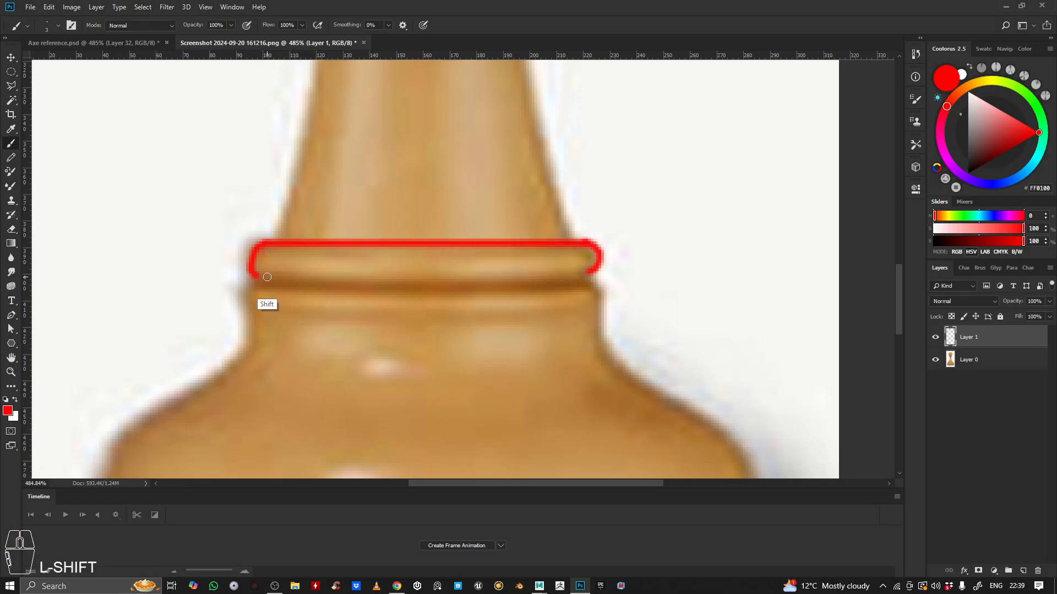
drag(252, 274, 273, 278)
key(ctrl+z)
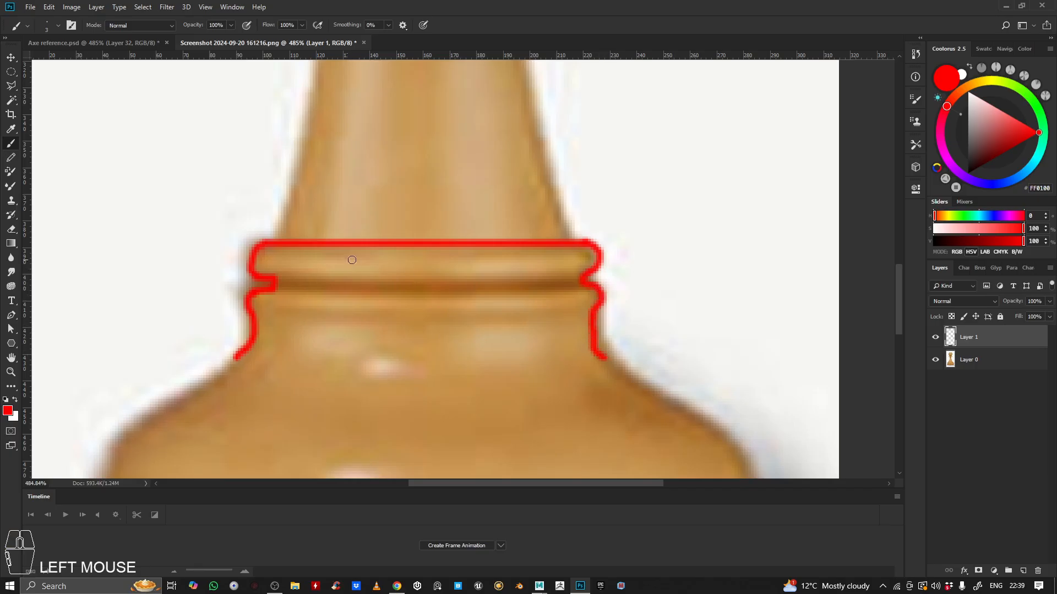
- Trace the lower flared edges of the stem on both sides, starting where they meet the collar ring
drag(355, 168, 354, 273)
drag(275, 336, 318, 287)
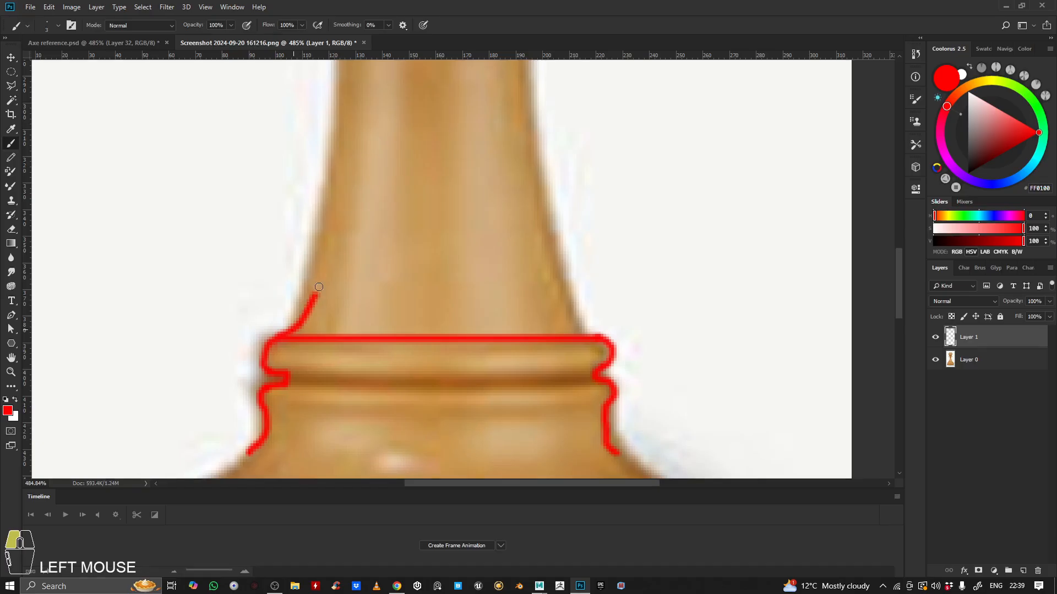
key(ctrl+z)
drag(293, 336, 308, 304)
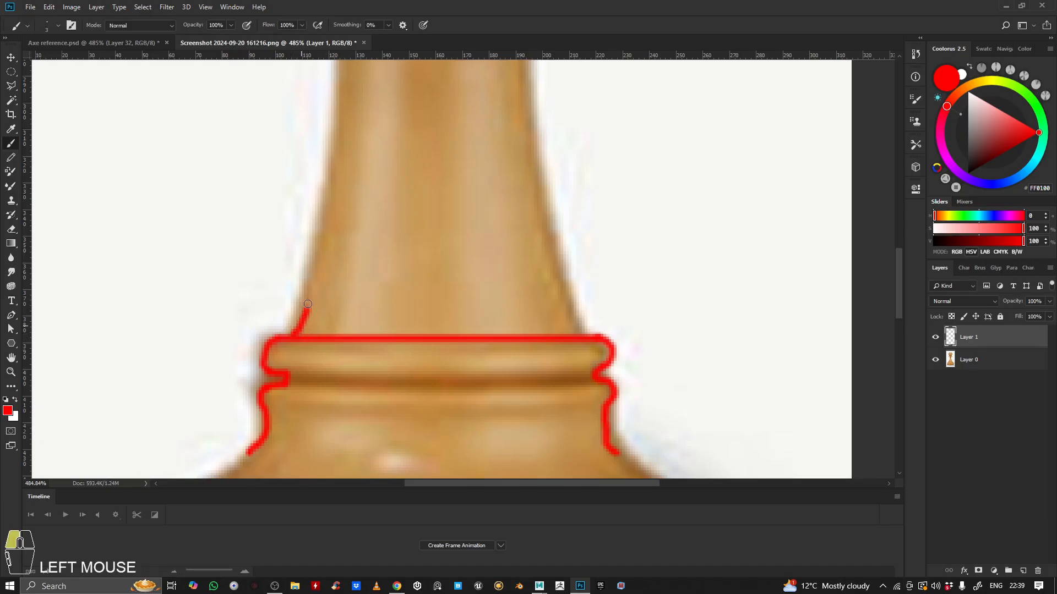
key(space)
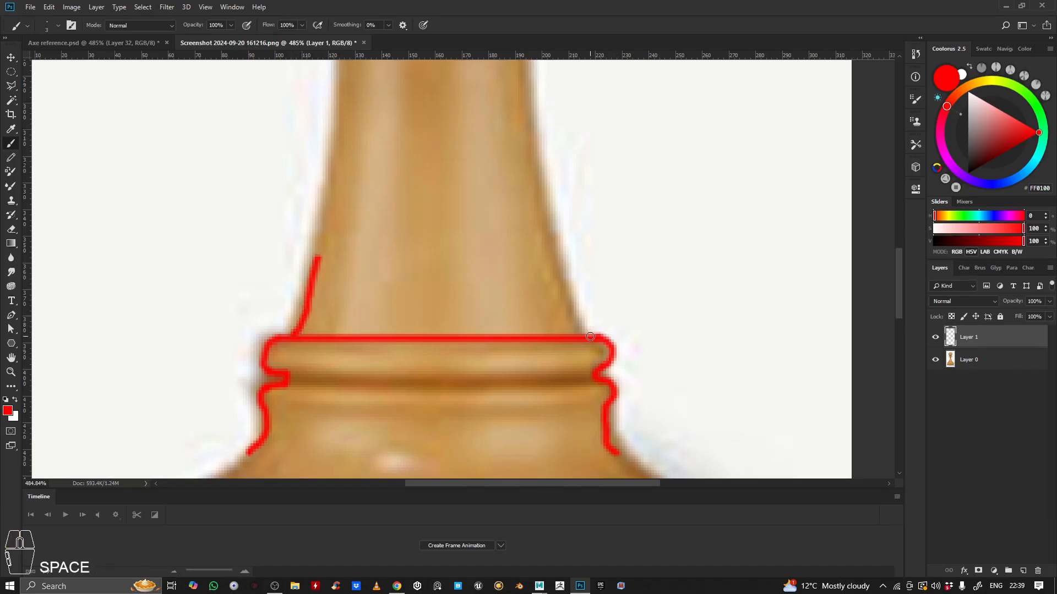
drag(589, 336, 566, 269)
key(ctrl+z)
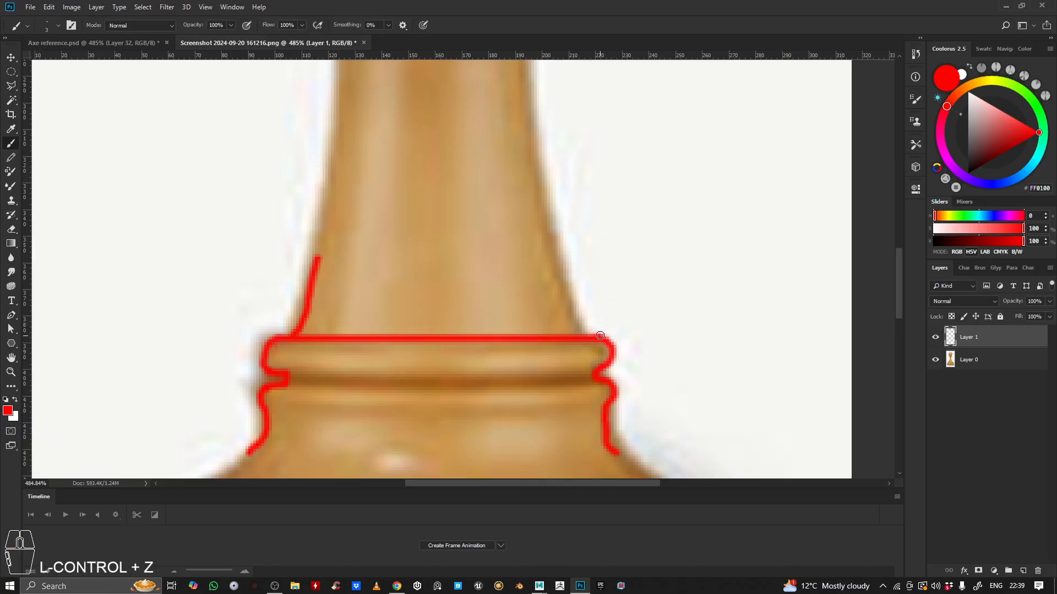
drag(600, 336, 561, 275)
key(ctrl+z)
drag(576, 318, 556, 272)
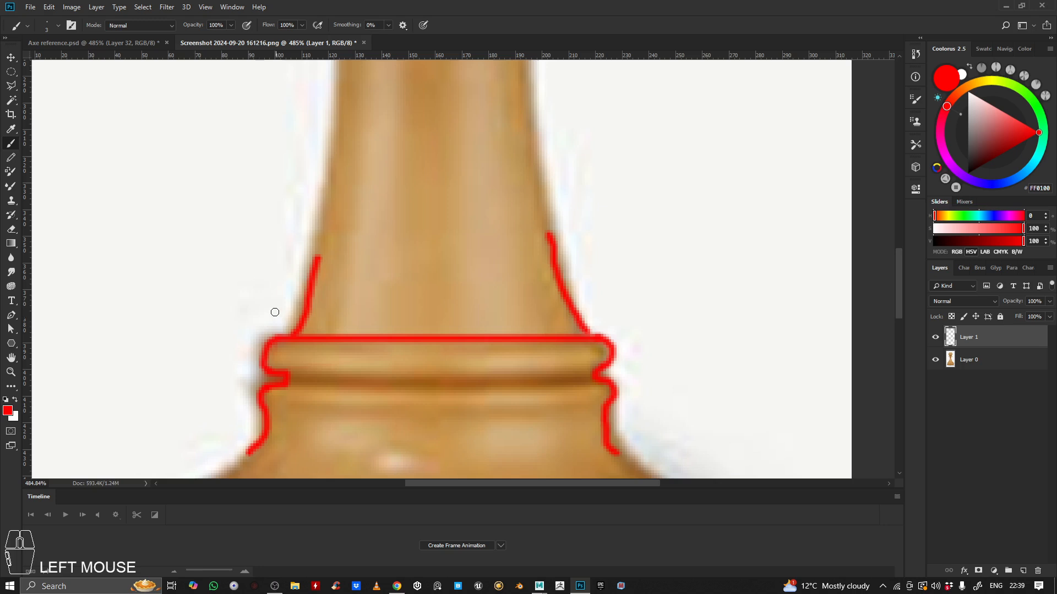
- Circle the pawn's right stem-to-collar corner and draw an arrow from it towards a short horizontal line in the blank area
drag(275, 312, 305, 241)
drag(610, 242, 616, 237)
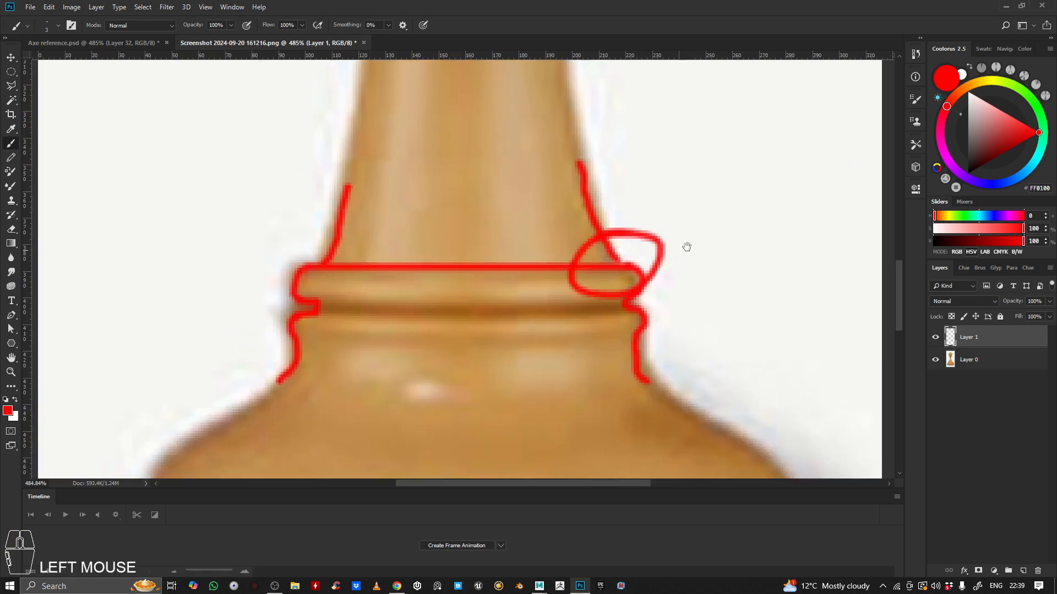
drag(684, 243, 524, 271)
key(ctrl+z)
mouse_move(459, 252)
mouse_down()
mouse_move(578, 223)
mouse_move(543, 256)
mouse_move(614, 243)
mouse_up()
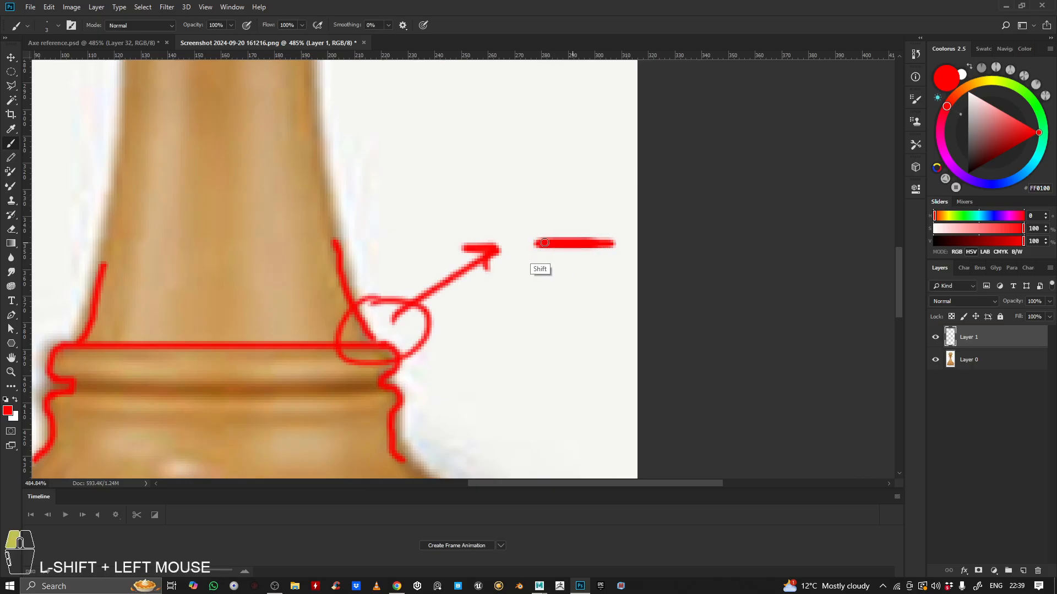
drag(532, 198, 549, 250)
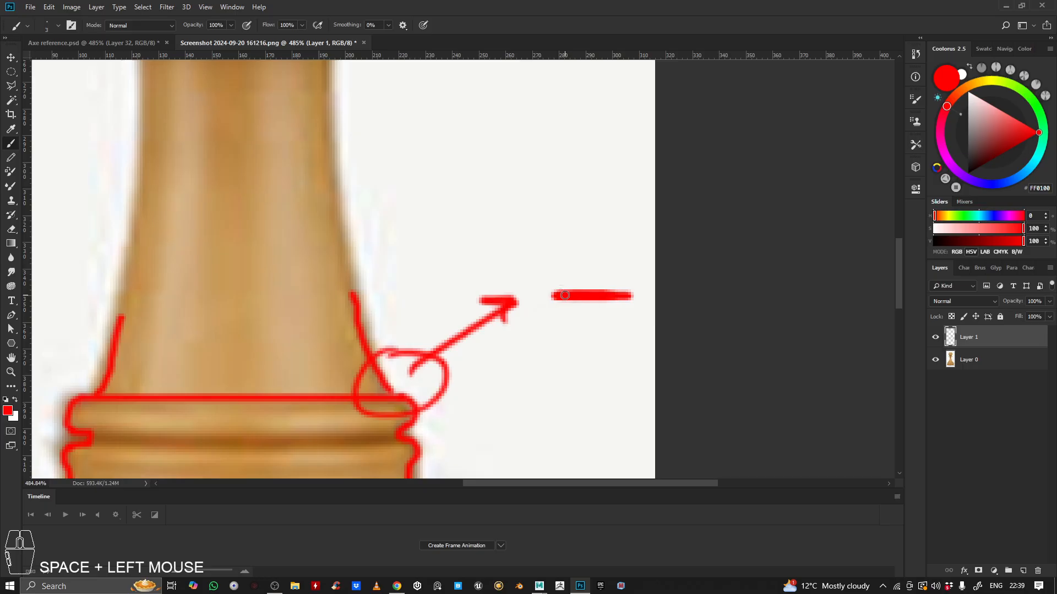
- Draw a curve rising from the inner end of the short horizontal line to illustrate the stem's rounded corner enlarged
drag(565, 296, 527, 271)
drag(512, 207, 510, 132)
key(ctrl+z)
mouse_move(598, 165)
mouse_down()
mouse_move(590, 234)
mouse_move(604, 282)
mouse_up()
mouse_move(570, 413)
mouse_down()
mouse_move(502, 358)
mouse_move(478, 254)
mouse_move(484, 176)
mouse_up()
key(ctrl+z)
mouse_move(570, 410)
mouse_down()
mouse_move(497, 361)
mouse_move(488, 209)
mouse_up()
key(ctrl+z)
drag(568, 413, 517, 373)
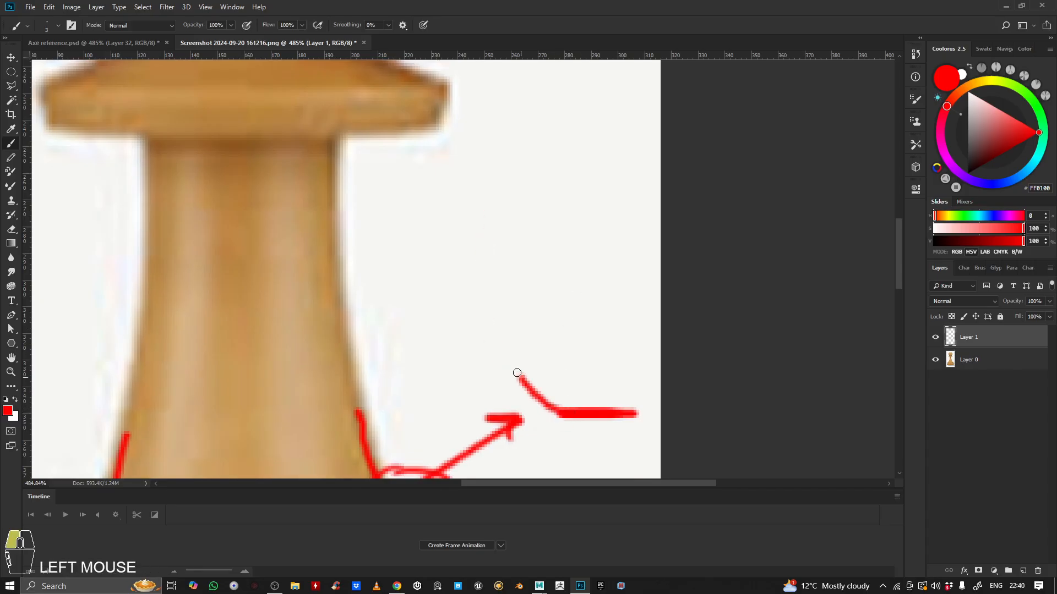
- Complete the enlarged profile with a vertical line above the curve and a rounded outer edge on the horizontal line
drag(505, 331, 505, 330)
shift+click(506, 191)
drag(609, 291, 545, 180)
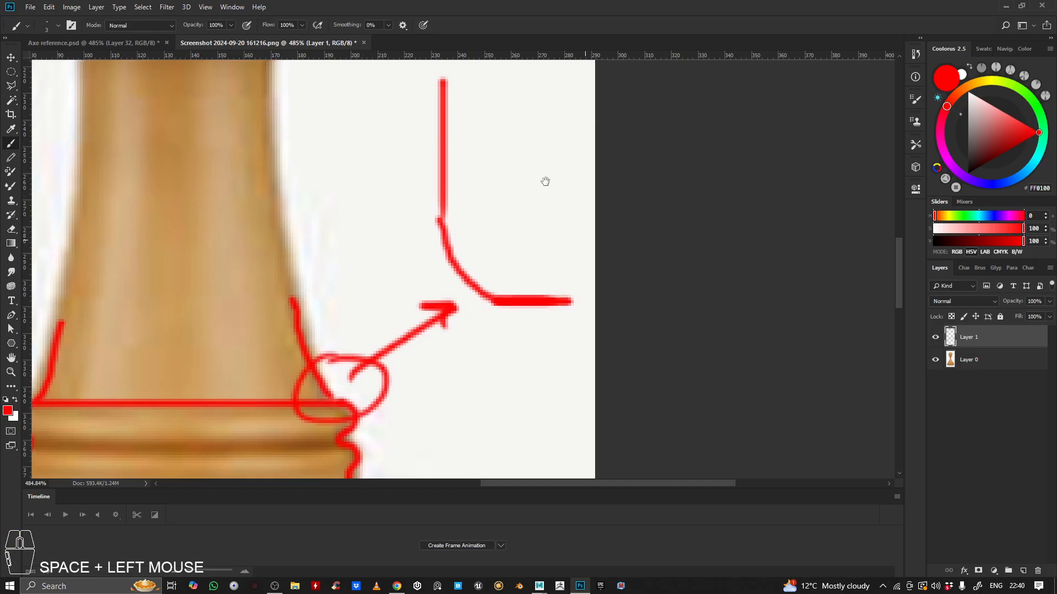
drag(558, 299, 578, 325)
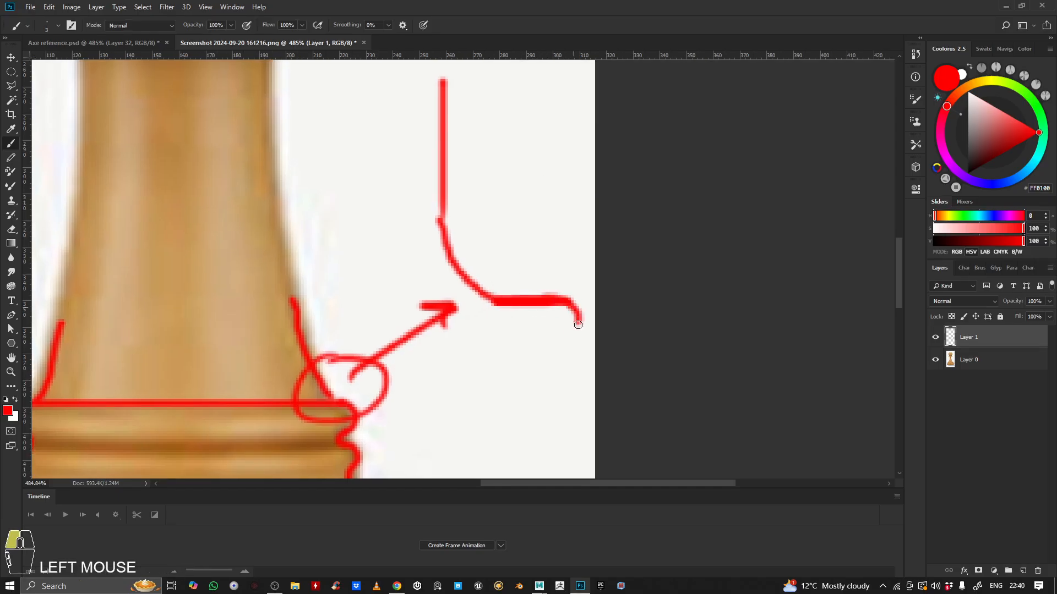
key(ctrl+z)
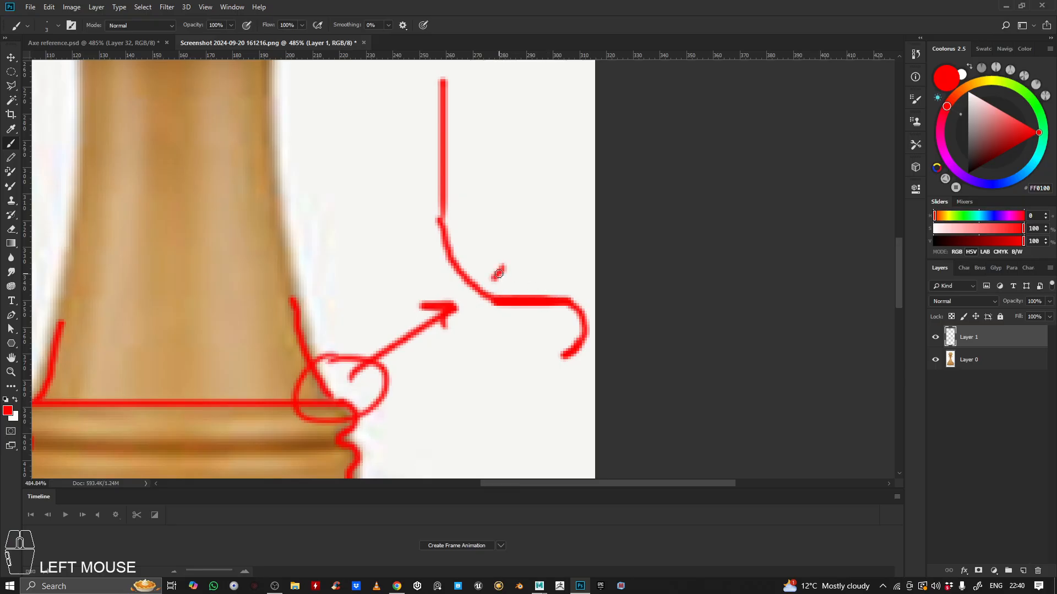
mouse_move(498, 274)
mouse_down()
mouse_move(575, 275)
mouse_move(566, 279)
mouse_up()
- Review the red annotations on the pawn image, switch back to Maya and unhide the cylinder
key(z)
drag(531, 238, 467, 227)
drag(539, 173, 495, 275)
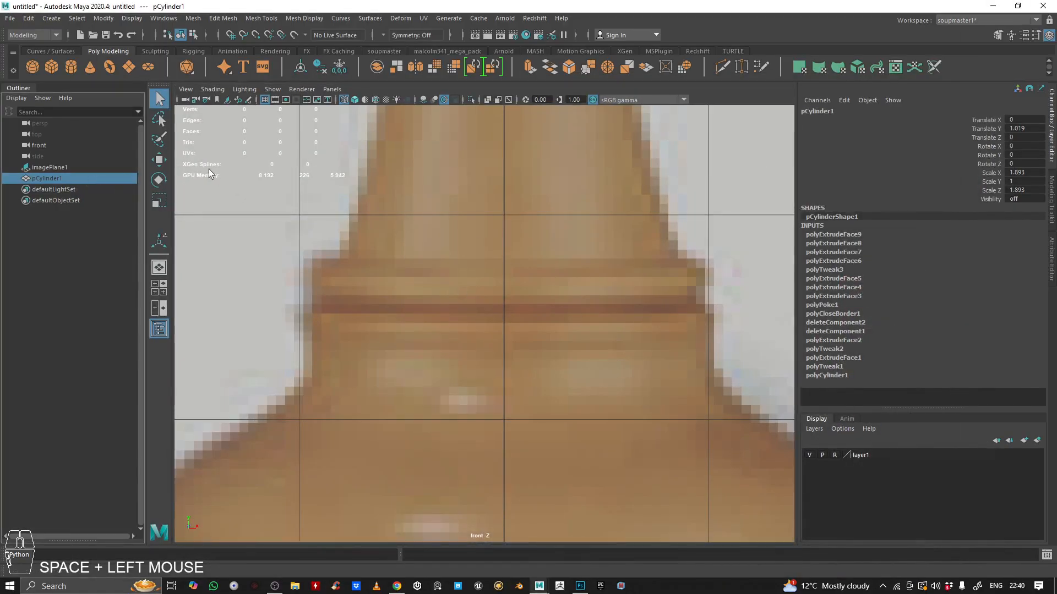
key(h)
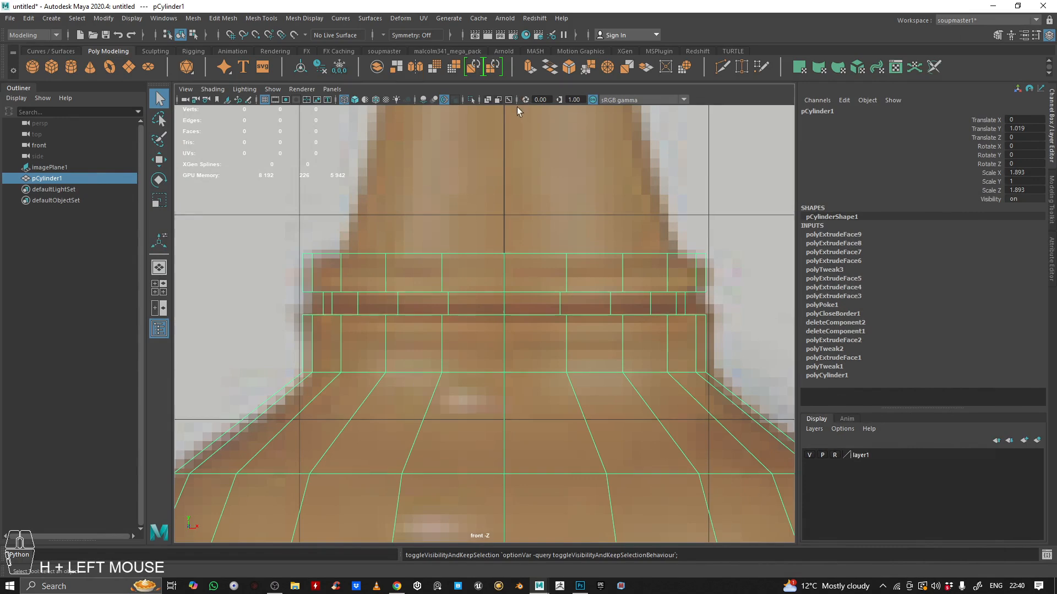
- Select only the cylinder's top cap faces in face mode and display them in the four-view layout
right_click(419, 138)
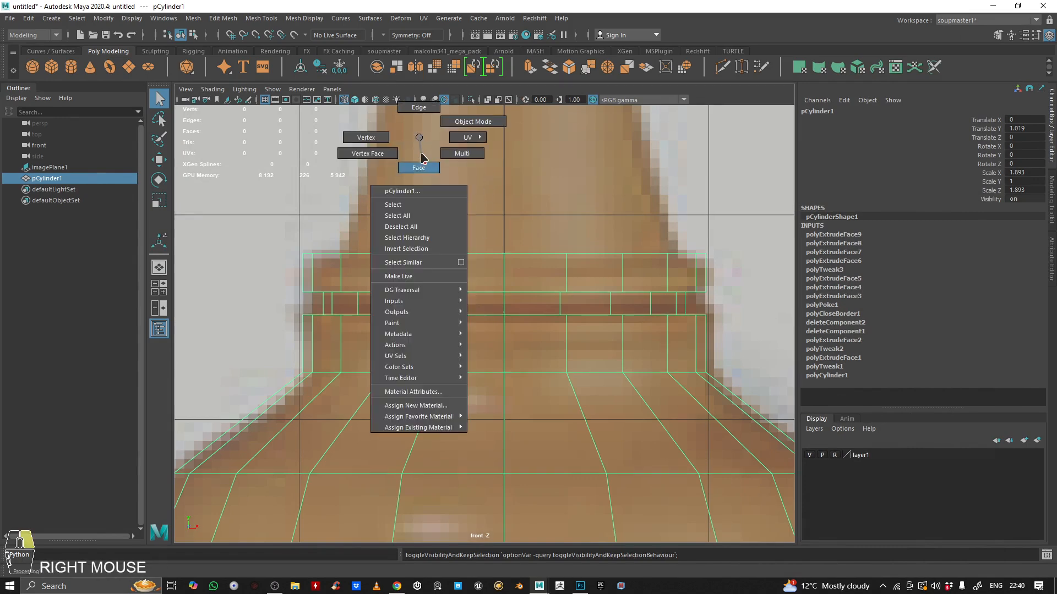
right_drag(421, 154, 422, 166)
scroll(441, 300, down, 10)
super+middle_drag(479, 287, 534, 194)
scroll(472, 287, up, 6)
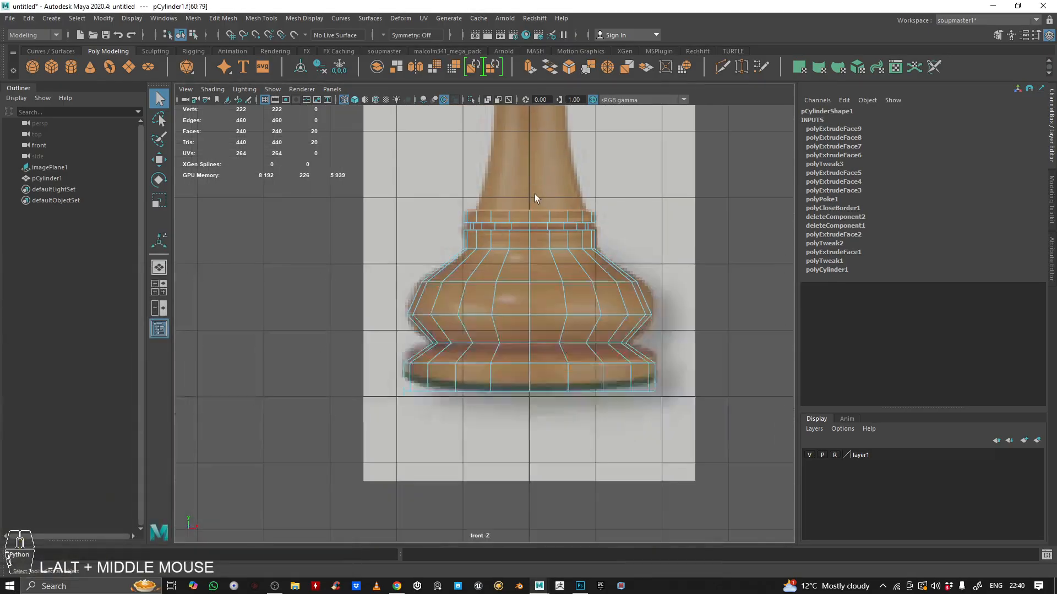
drag(259, 153, 793, 431)
alt+middle_drag(694, 293, 590, 316)
scroll(590, 316, up, 1)
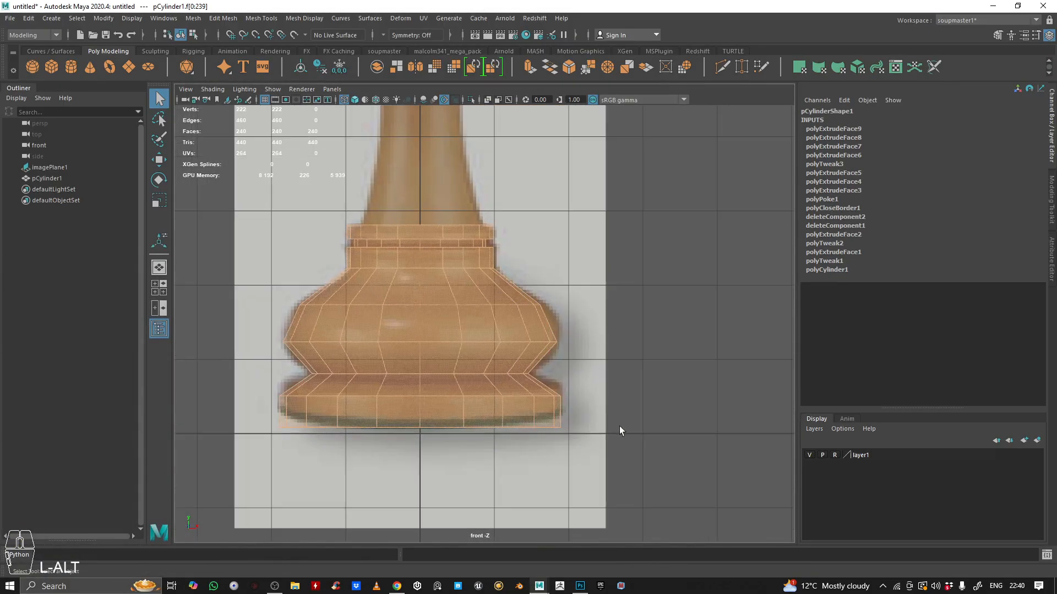
shift+drag(645, 483, 126, 231)
key(space)
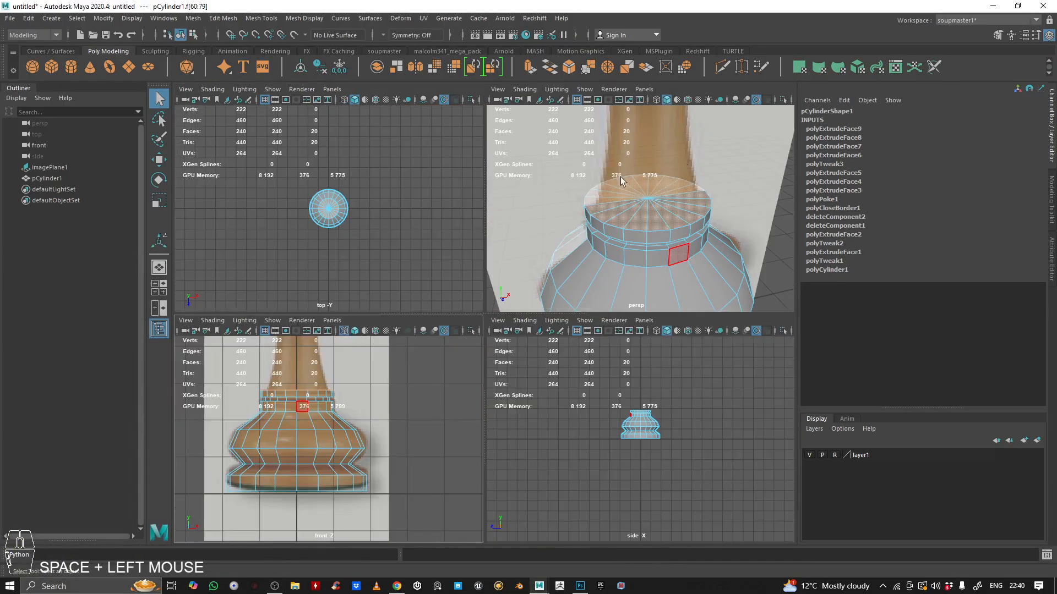
key(space)
alt+right_drag(599, 225, 554, 236)
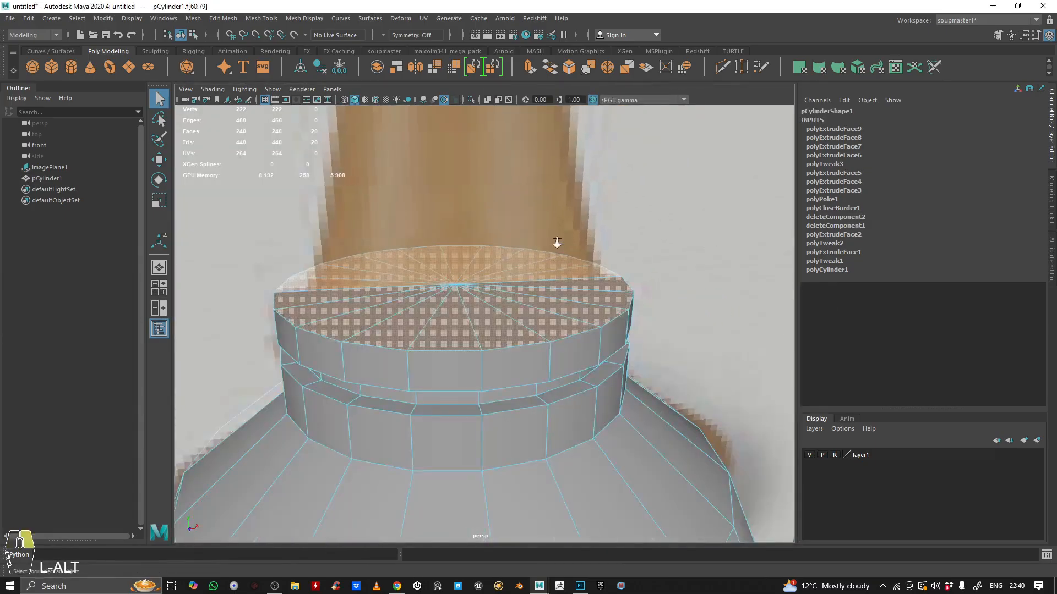
alt+right_drag(431, 325, 636, 250)
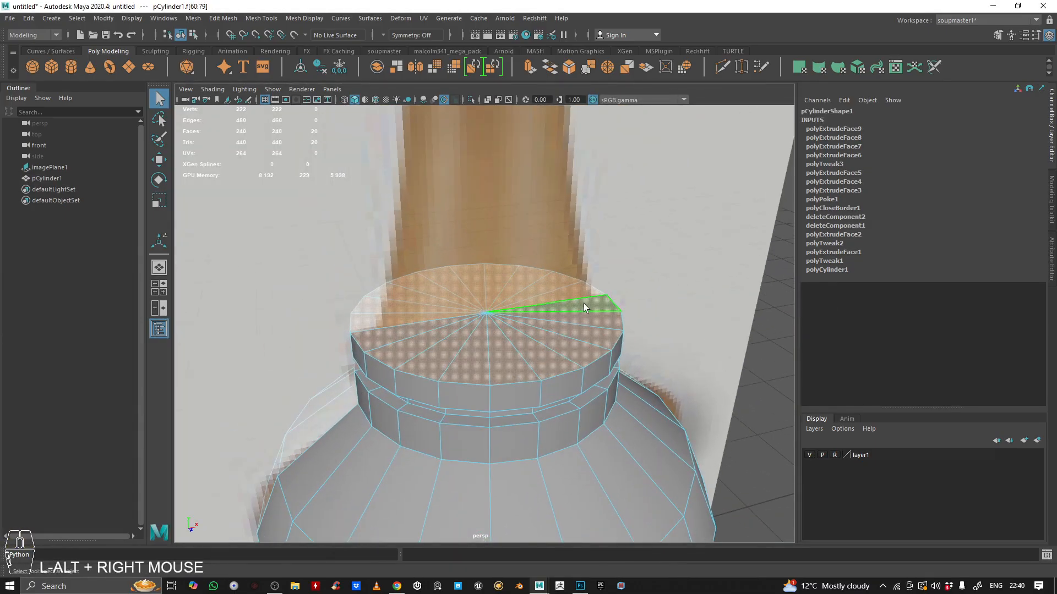
key(r)
drag(515, 314, 736, 238)
key(ctrl+z)
- Extrude the cylinder's top cap faces and scale them inward uniformly to 0.683 to leave a flat ledge around the rim
alt+right_drag(583, 267, 592, 247)
alt+middle_drag(592, 248, 604, 210)
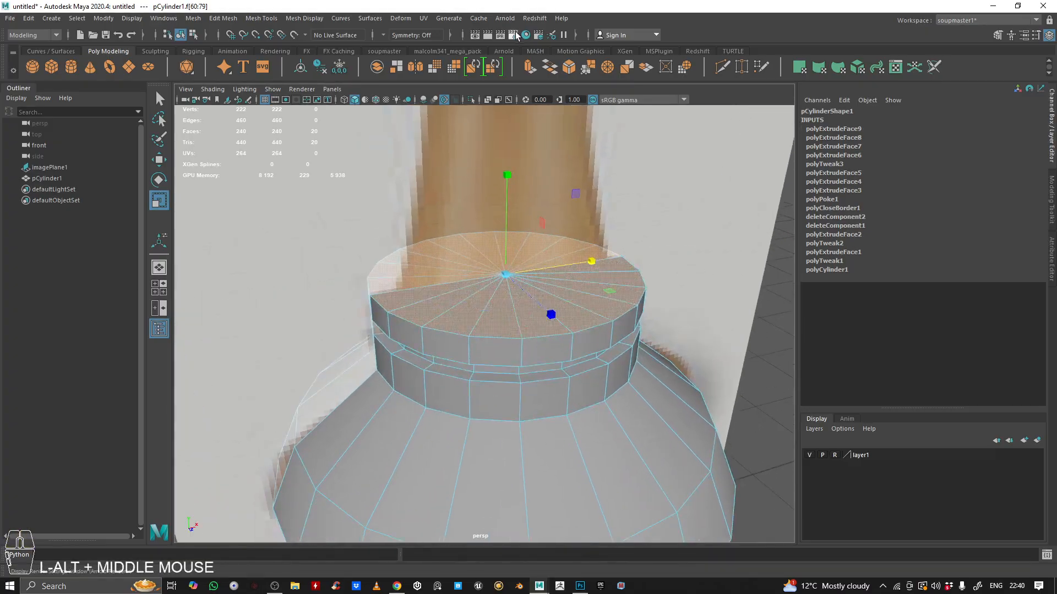
click(530, 66)
alt+right_drag(667, 223, 569, 304)
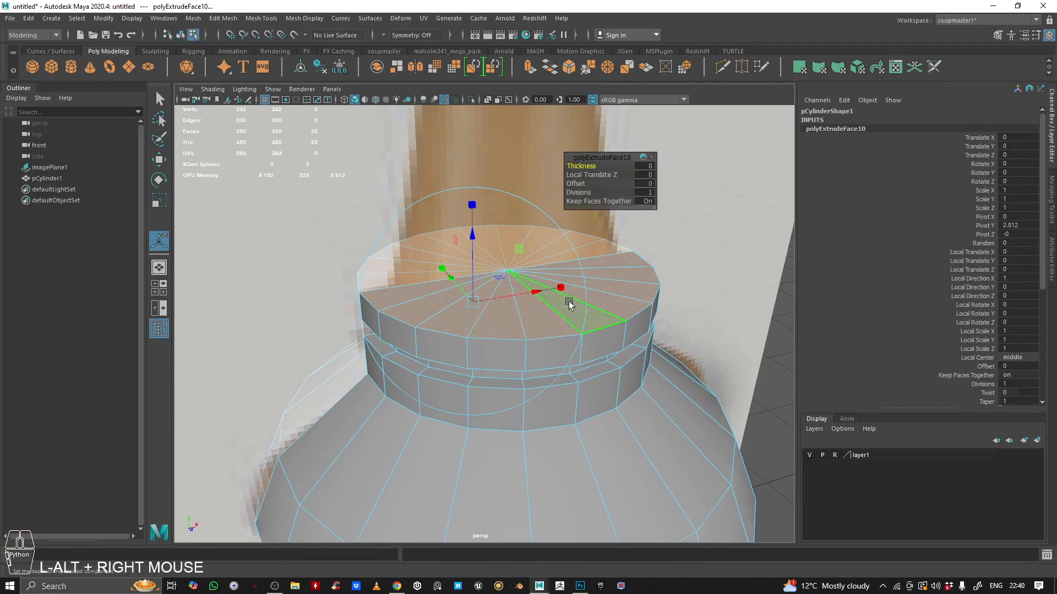
click(562, 288)
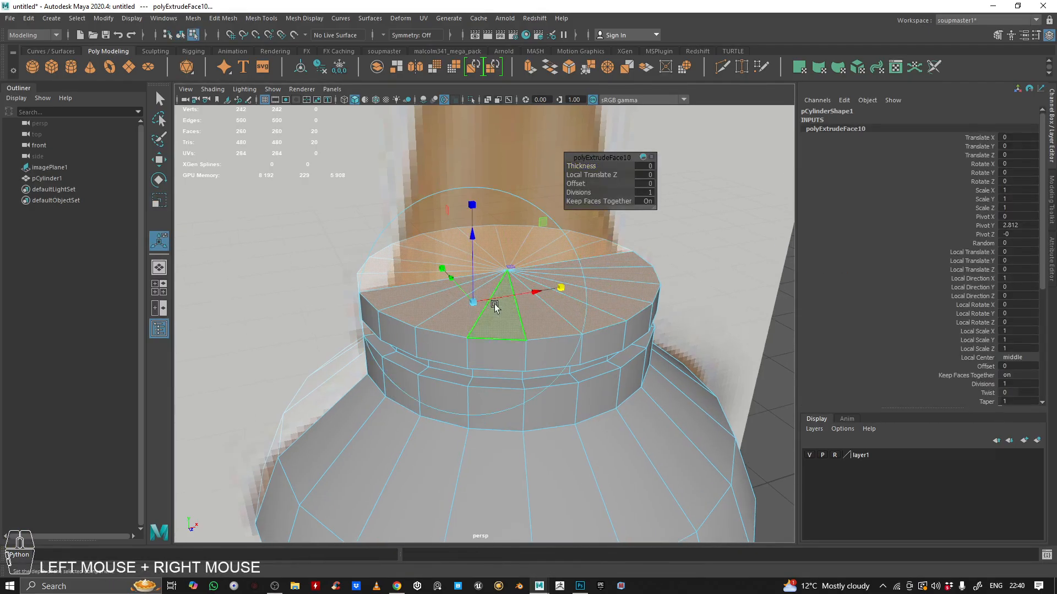
drag(475, 303, 463, 299)
alt+right_drag(601, 287, 559, 298)
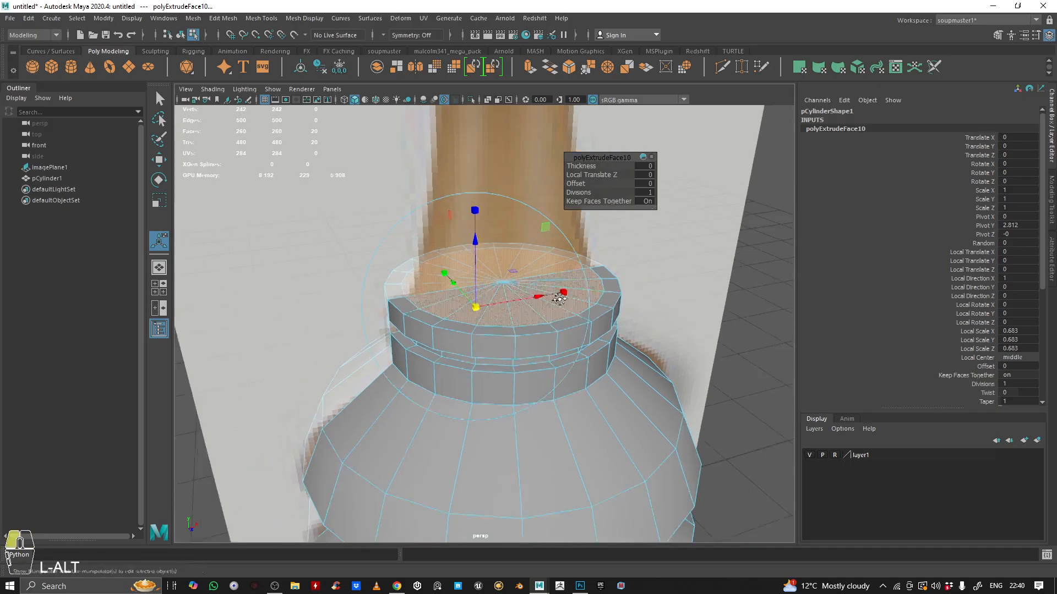
alt+drag(559, 298, 641, 329)
- Compare the width of the inset cap with the base of the stem in the front-view reference image
key(space)
scroll(308, 441, down, 3)
scroll(308, 440, up, 5)
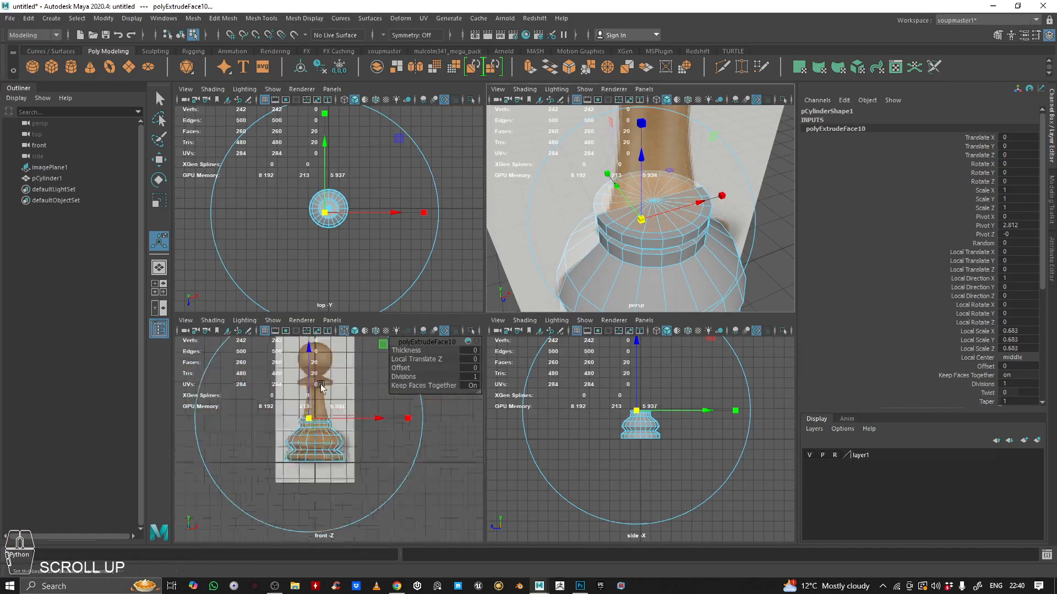
key(space)
alt+middle_drag(334, 410, 321, 443)
alt+right_drag(321, 443, 451, 308)
alt+middle_drag(451, 308, 516, 237)
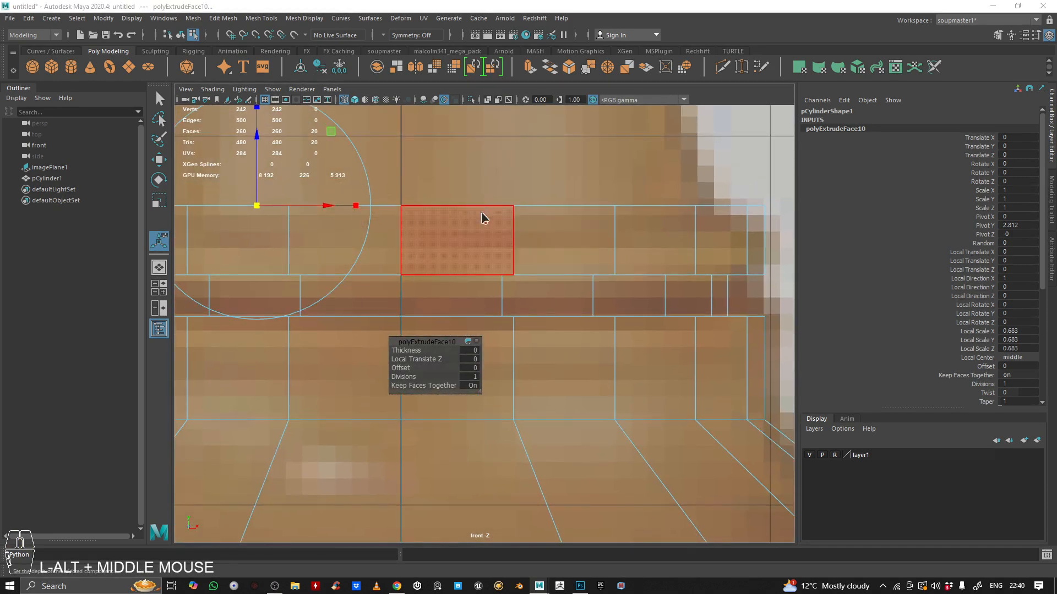
key(space)
alt+right_drag(632, 206, 677, 222)
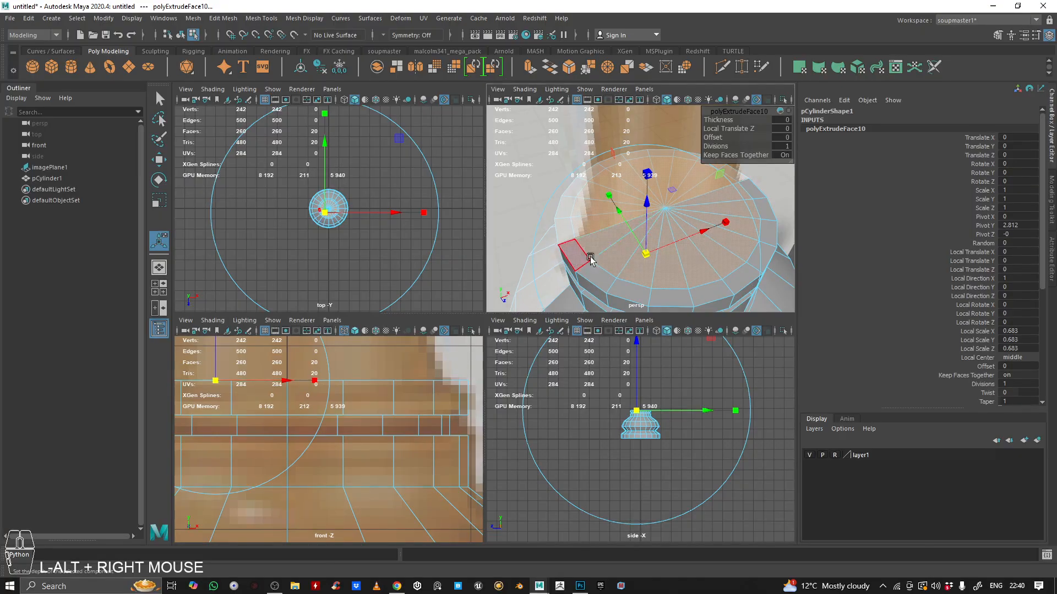
key(space)
scroll(499, 261, down, 10)
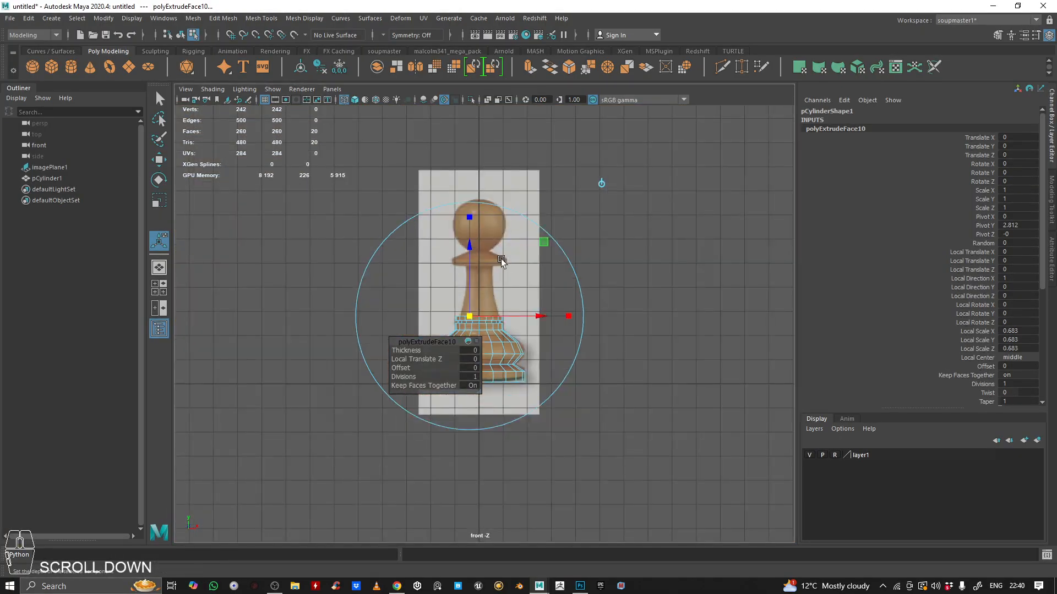
alt+middle_drag(500, 259, 494, 269)
alt+right_drag(494, 269, 496, 297)
alt+middle_drag(496, 297, 547, 246)
scroll(547, 246, up, 3)
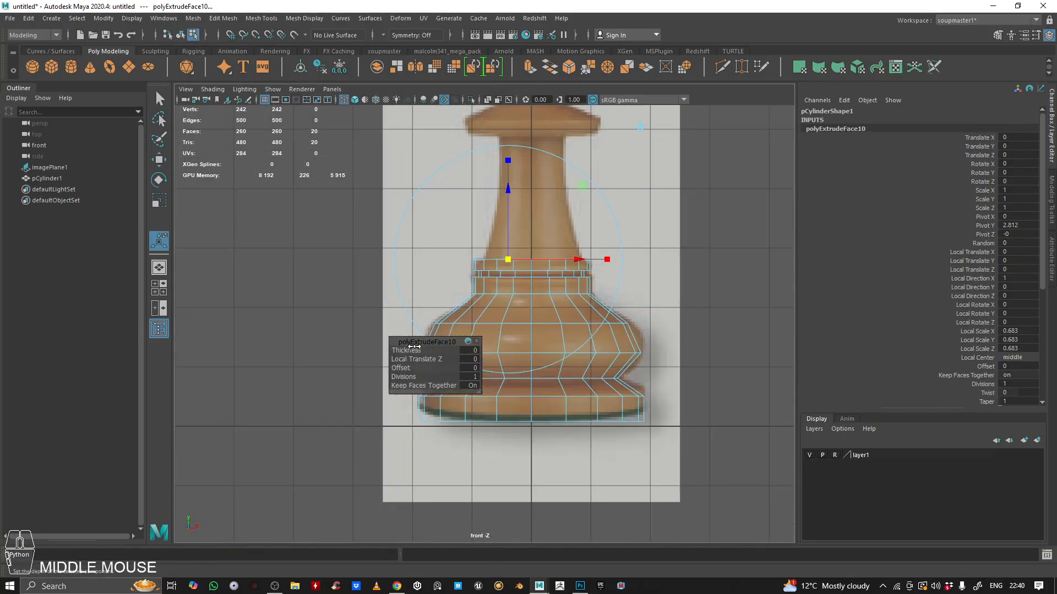
- Extrude the inset cap faces again and raise them 0.678 along the stem in the front view
drag(414, 346, 282, 198)
alt+middle_drag(282, 209, 270, 246)
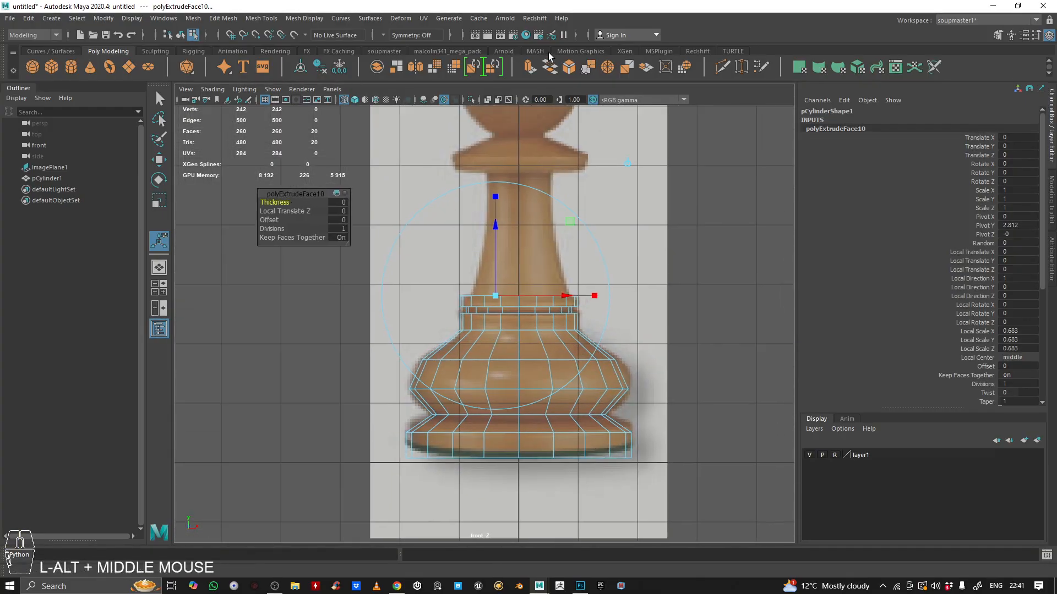
click(531, 67)
alt+middle_drag(703, 243, 694, 262)
scroll(500, 308, up, 4)
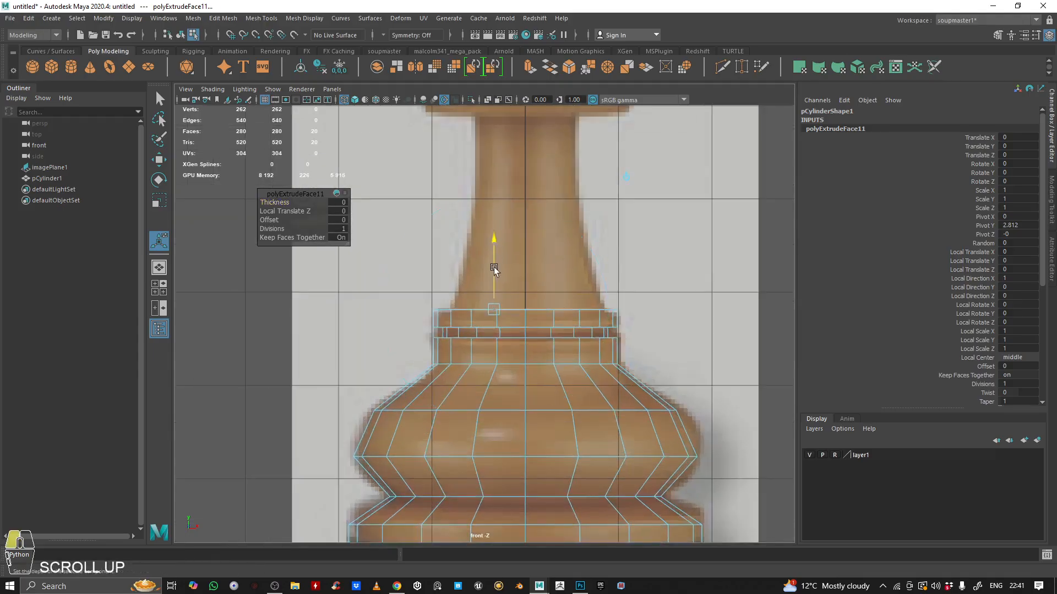
drag(494, 266, 497, 206)
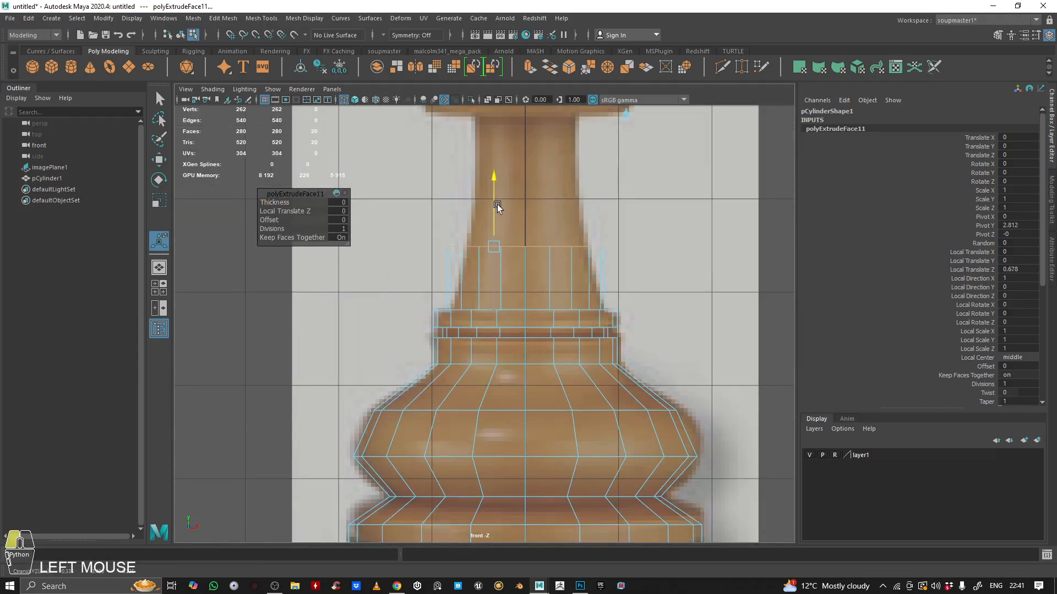
scroll(444, 309, up, 4)
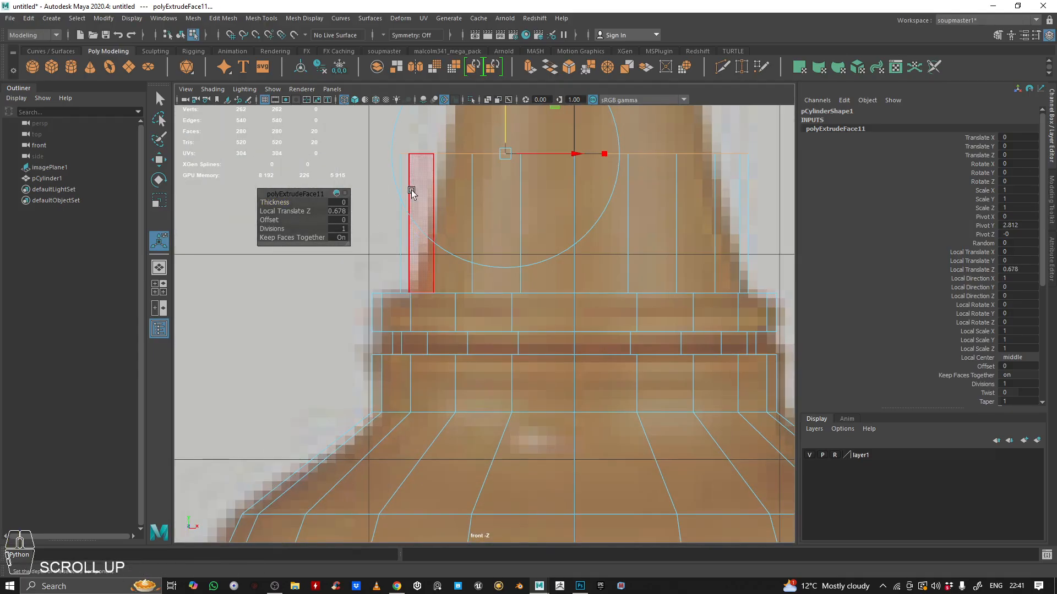
- Examine the ledge between the collar rings and the new stem section from several angles in the perspective view
key(space)
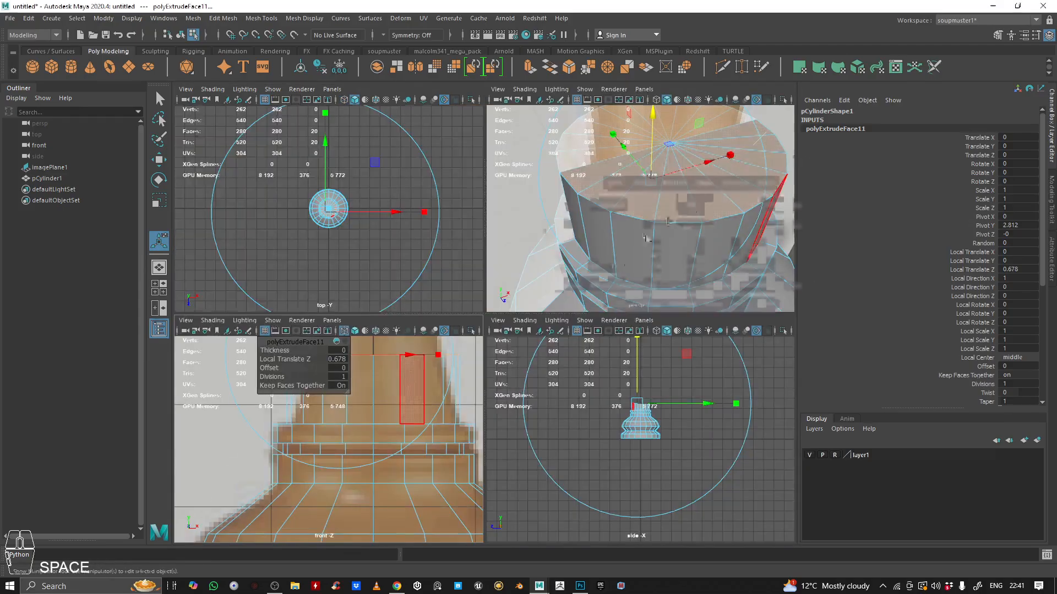
key(space)
alt+drag(645, 238, 622, 235)
alt+right_drag(622, 235, 459, 292)
alt+middle_drag(435, 333, 464, 288)
alt+right_drag(420, 295, 523, 289)
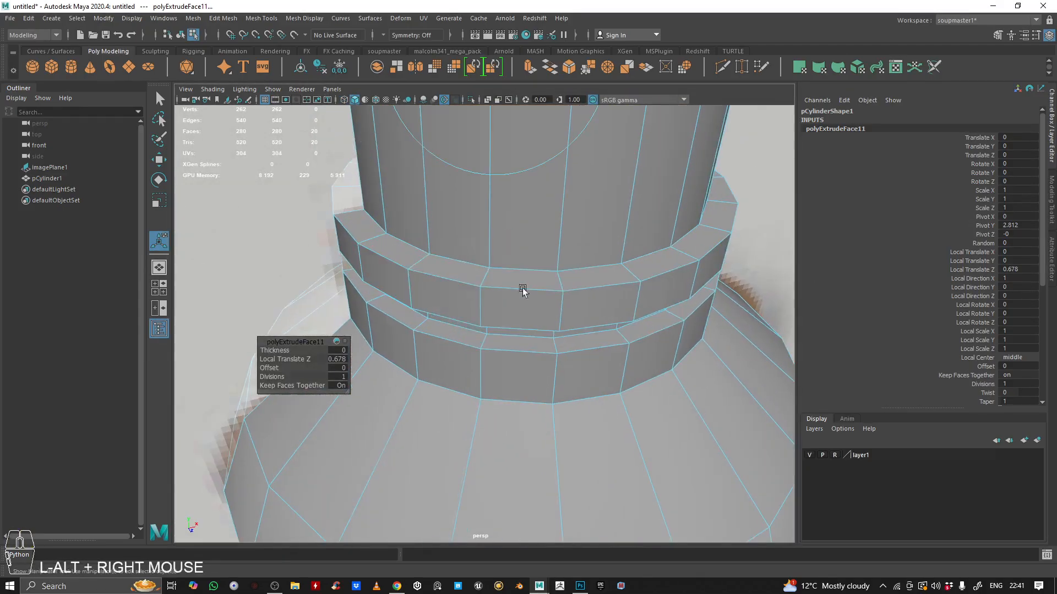
alt+right_drag(561, 225, 497, 240)
alt+middle_drag(497, 240, 511, 316)
alt+drag(533, 253, 538, 244)
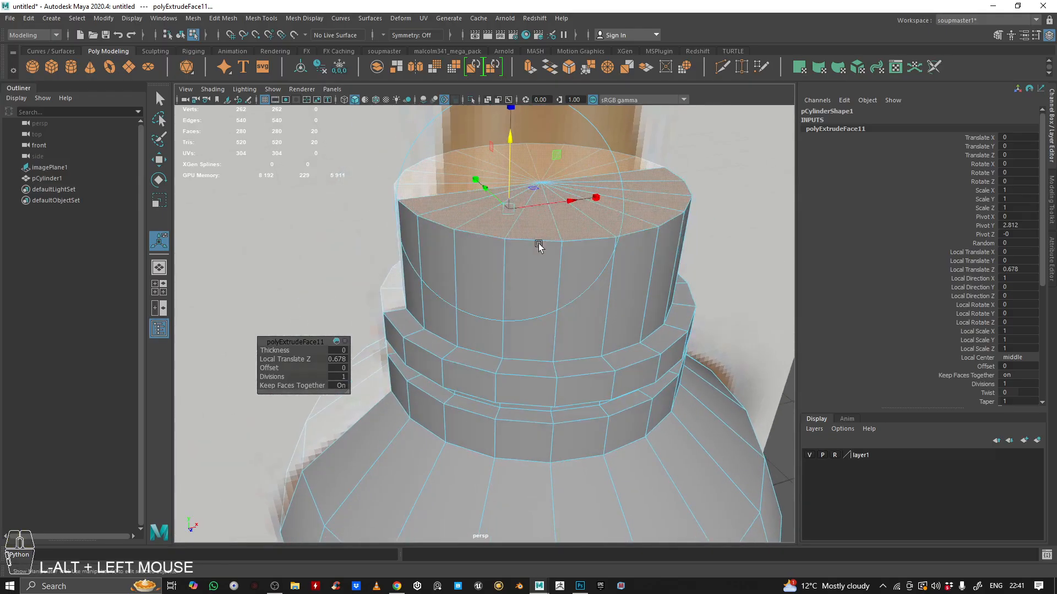
- Scale the raised cap inward uniformly to 0.267 so the lower stem section tapers toward the reference
alt+drag(595, 196, 573, 209)
alt+middle_drag(572, 209, 544, 198)
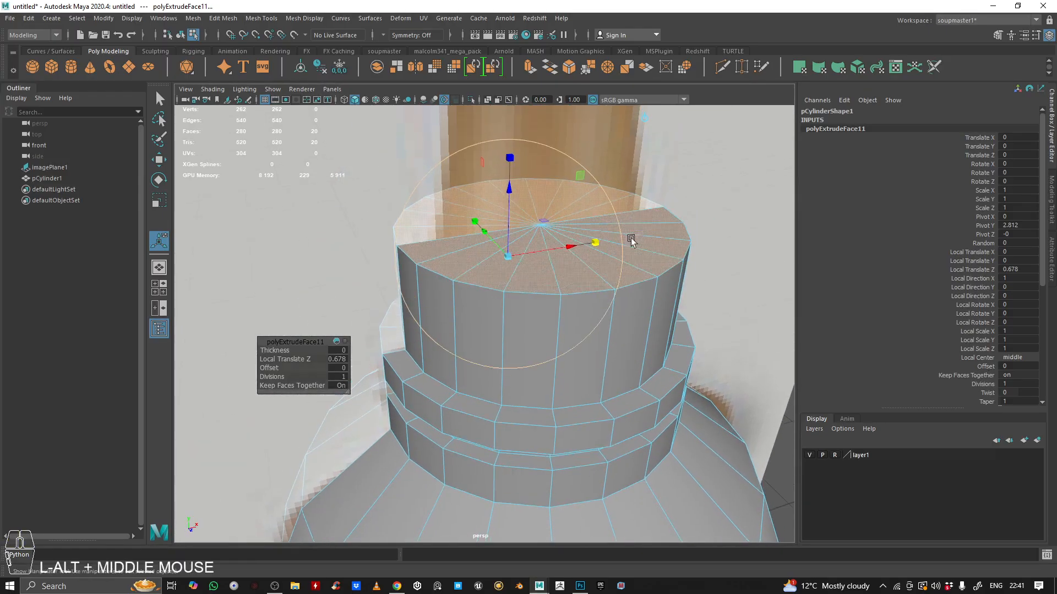
drag(525, 257, 721, 203)
alt+right_drag(721, 203, 578, 247)
alt+drag(578, 247, 561, 209)
alt+right_drag(561, 210, 554, 259)
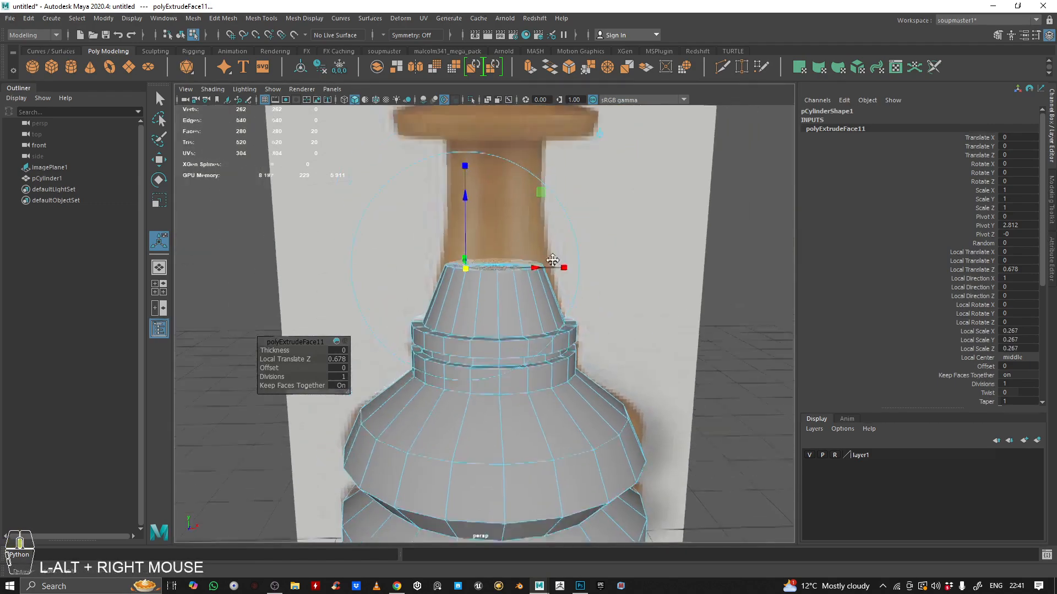
mouse_move(554, 259)
alt+mouse_down()
mouse_move(626, 296)
mouse_move(553, 252)
alt+mouse_up()
alt+right_drag(553, 252, 597, 316)
- Extrude the stem's top cap once more and raise it 0.858 along the reference stem in the front view
key(space)
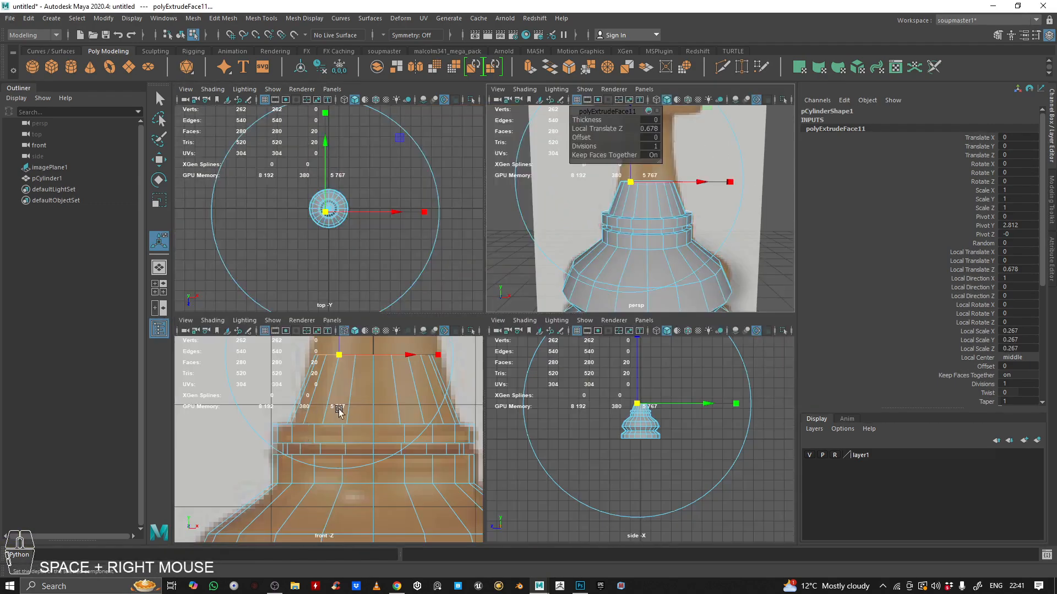
key(space)
alt+middle_drag(357, 375, 355, 448)
alt+right_drag(355, 448, 483, 326)
alt+middle_drag(483, 325, 445, 424)
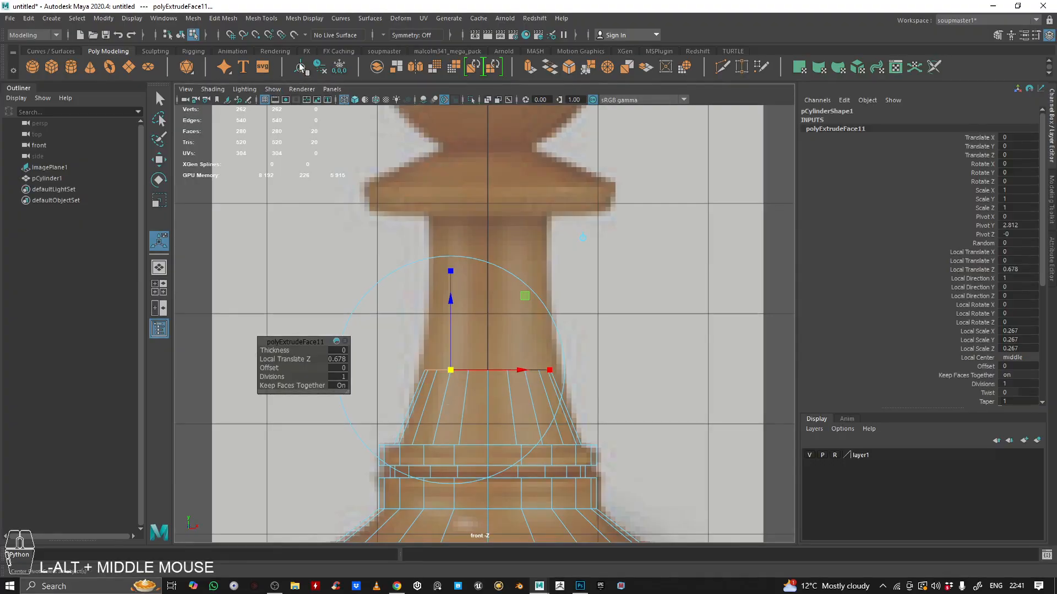
click(530, 67)
drag(469, 328, 465, 213)
- Scale the newly raised stem cap inward uniformly to 0.683 in the perspective view
key(space)
key(space)
alt+drag(572, 210, 559, 229)
alt+right_drag(559, 229, 596, 230)
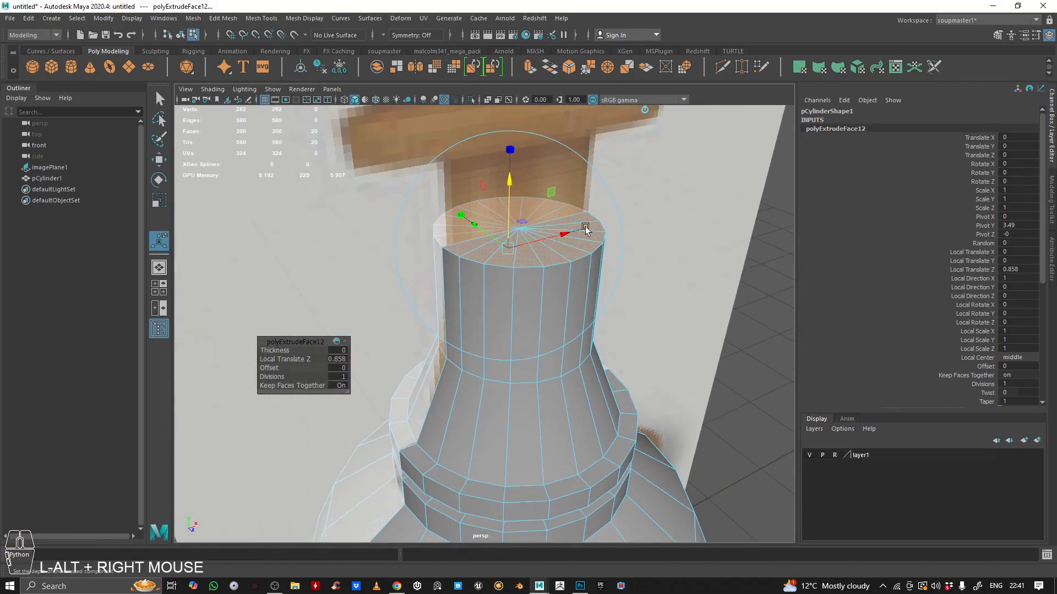
drag(512, 249, 498, 245)
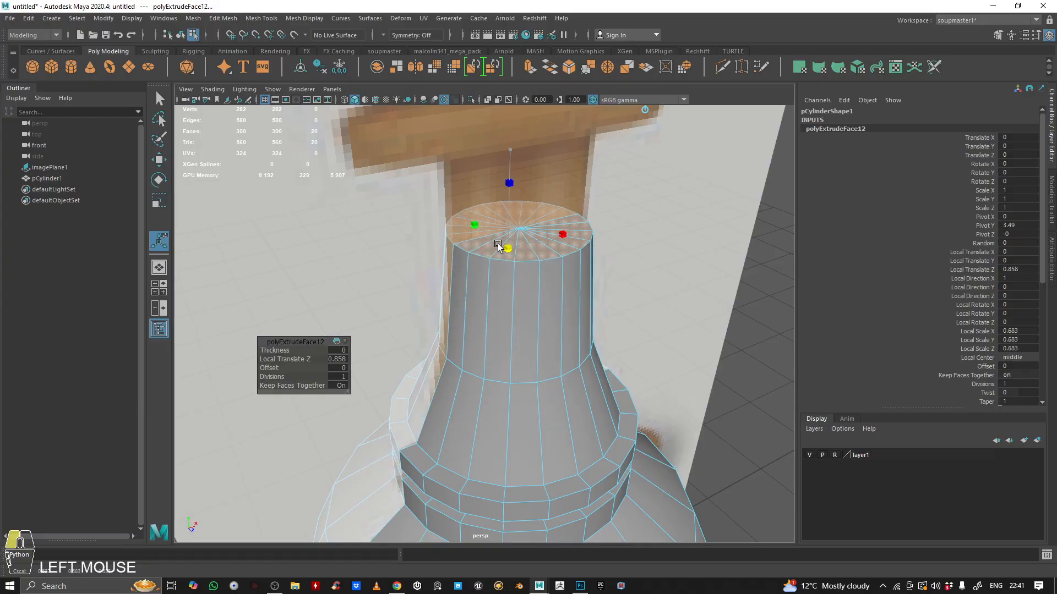
key(space)
key(space)
alt+middle_drag(410, 385, 401, 369)
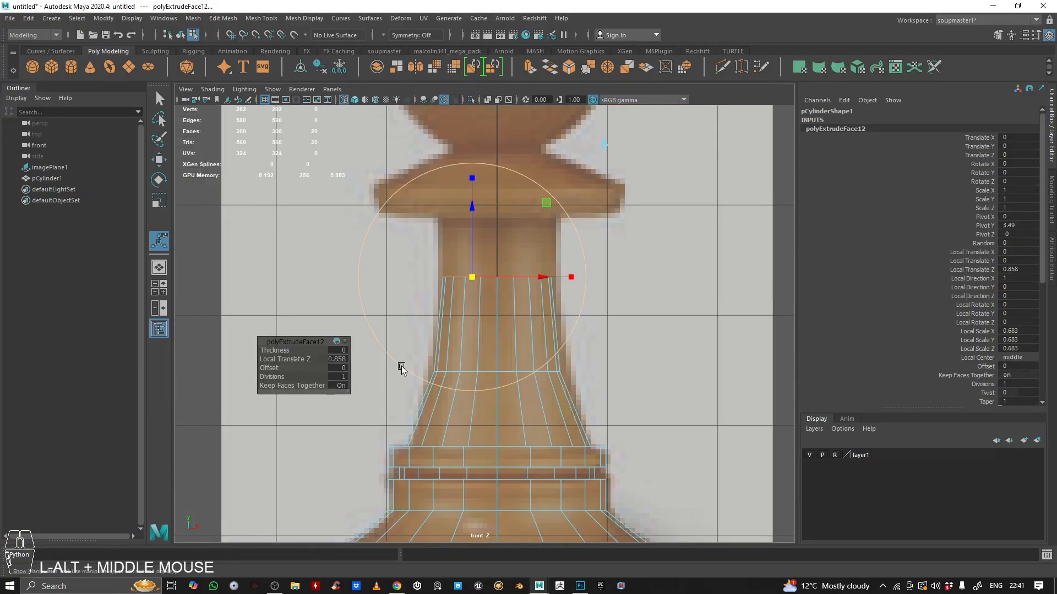
click(538, 65)
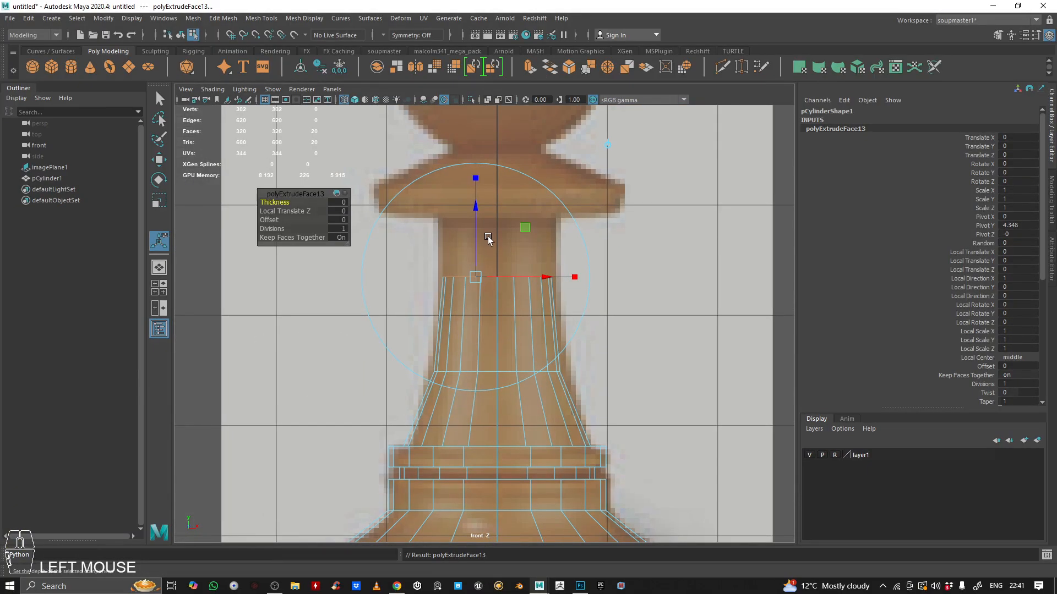
key(w)
drag(497, 227, 494, 166)
key(ctrl+z)
key(ctrl+z)
key(ctrl+z)
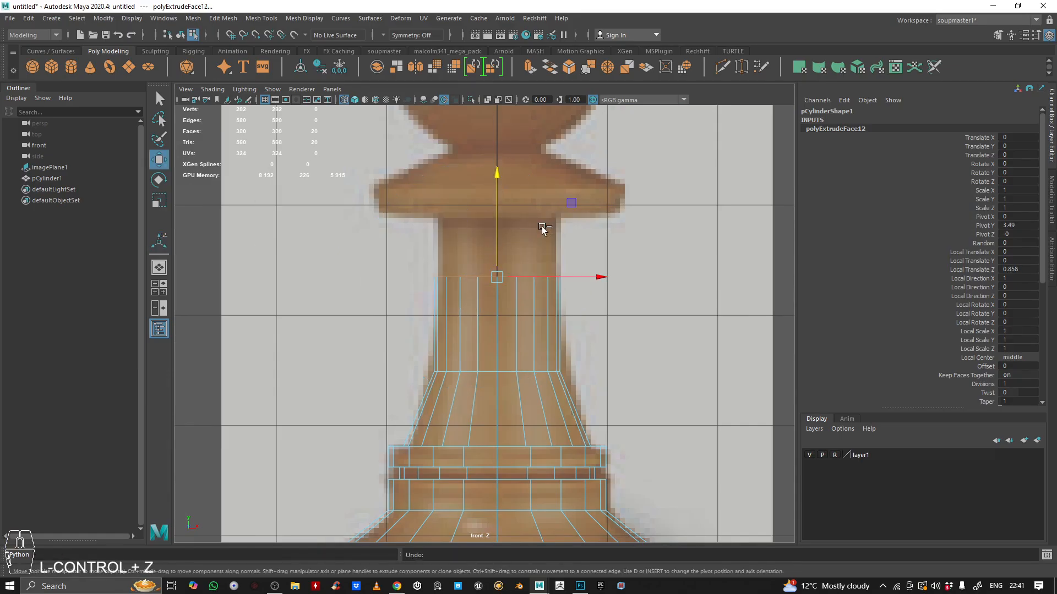
- Scale the stem's top cap inward horizontally, keeping its height, to match the narrowing stem in the reference
right_drag(575, 222, 575, 252)
key(r)
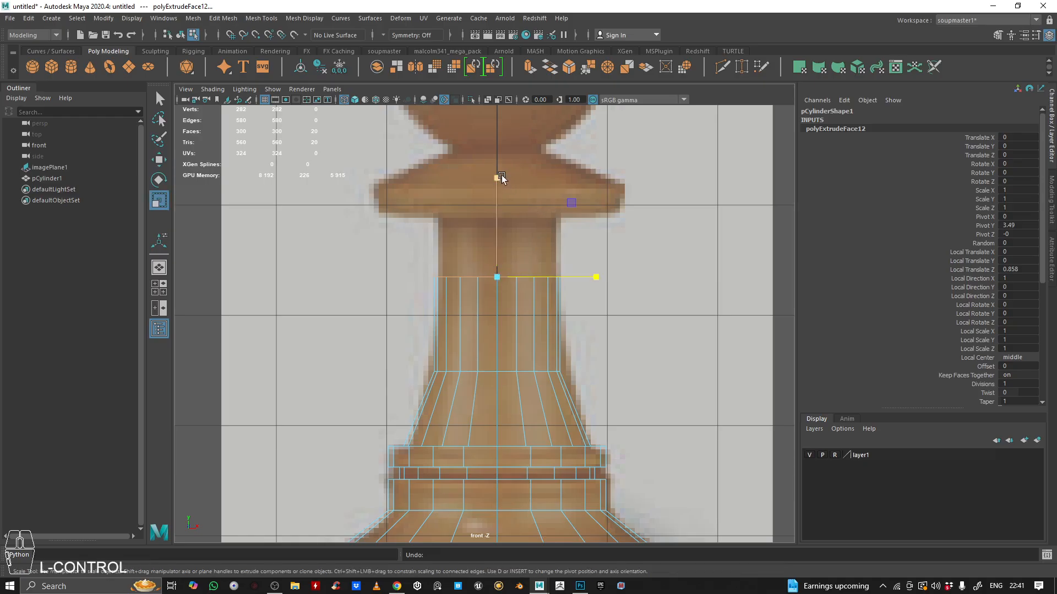
ctrl+drag(499, 177, 504, 190)
- Select only the stem's top cap faces, extrude them and raise them 0.589 to the underside of the reference's upper collar
right_drag(705, 183, 706, 215)
drag(337, 274, 663, 311)
shift+drag(613, 341, 400, 345)
shift+right_drag(595, 212, 591, 239)
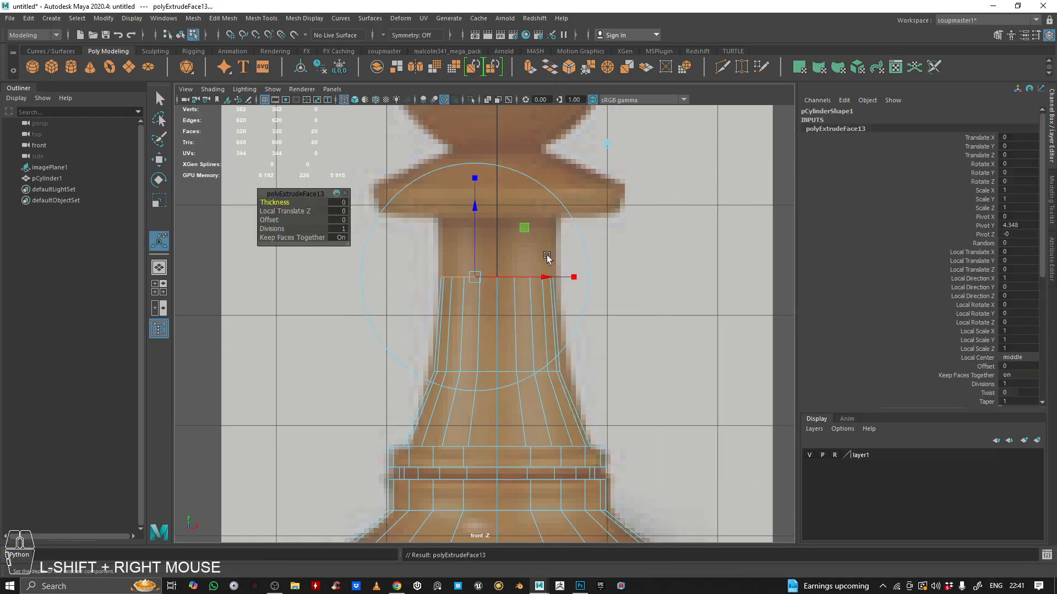
drag(475, 205, 475, 142)
- Inspect the finished stem from several angles and compare its top with the upper collar in the front view
key(space)
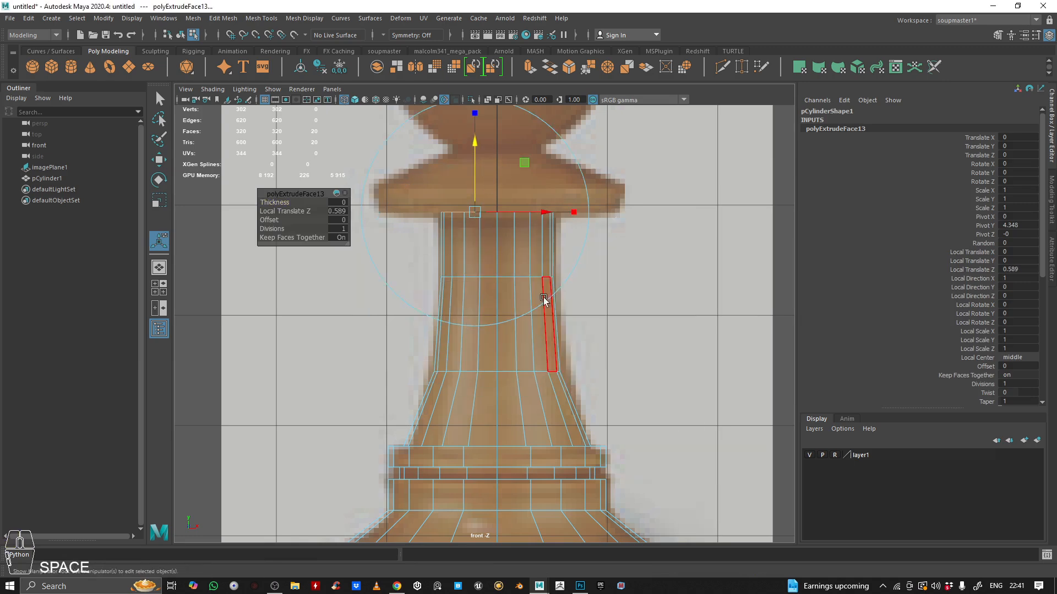
alt+drag(554, 248, 470, 242)
alt+middle_drag(469, 243, 563, 274)
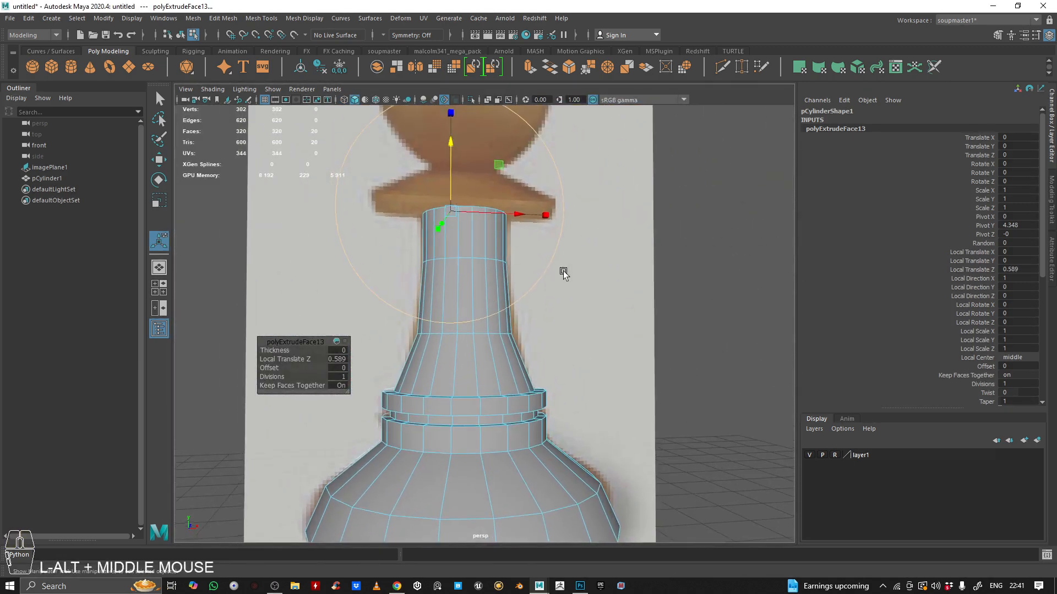
alt+drag(563, 273, 465, 278)
alt+right_drag(466, 278, 479, 272)
mouse_move(479, 271)
alt+mouse_down()
mouse_move(478, 259)
mouse_move(471, 281)
alt+mouse_up()
alt+right_drag(418, 275, 460, 261)
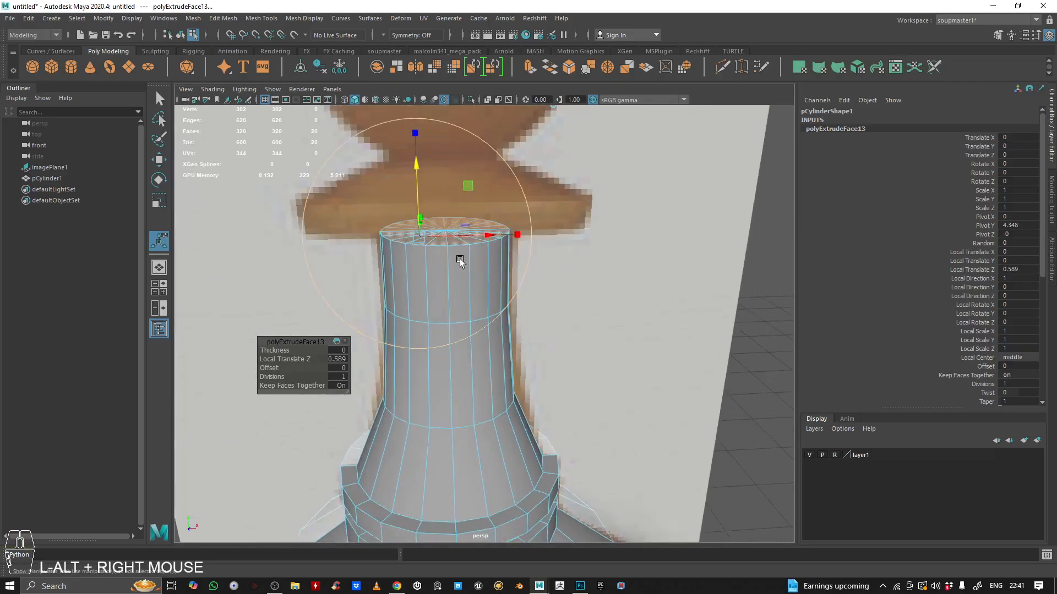
alt+drag(465, 325, 459, 304)
key(space)
key(space)
alt+middle_drag(432, 206, 444, 244)
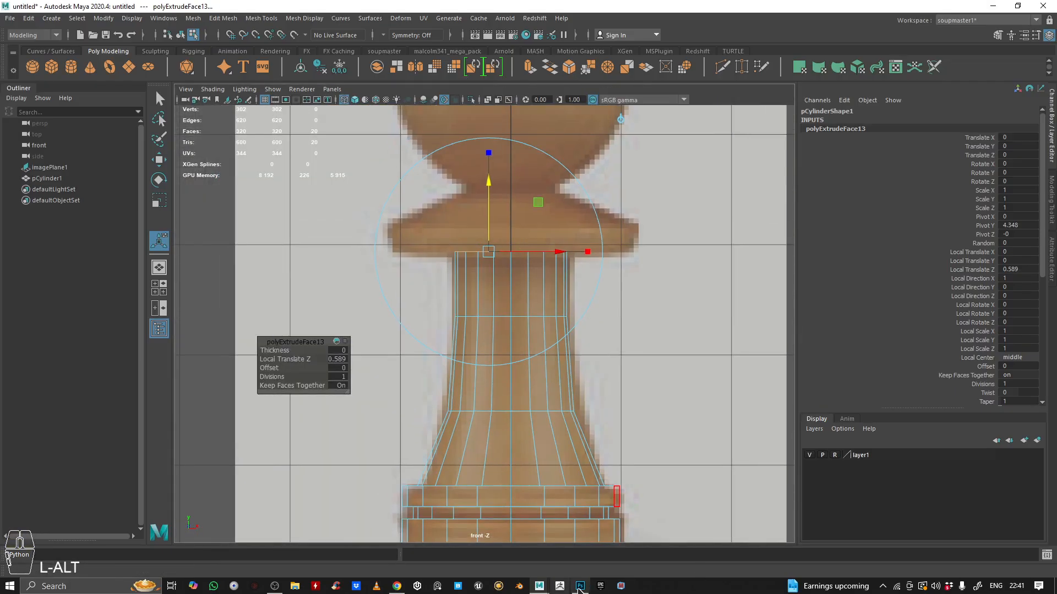
- Switch to Photoshop and outline the rim band of the pawn's upper collar with straight red brush lines
click(580, 585)
drag(373, 288, 379, 266)
scroll(379, 267, up, 3)
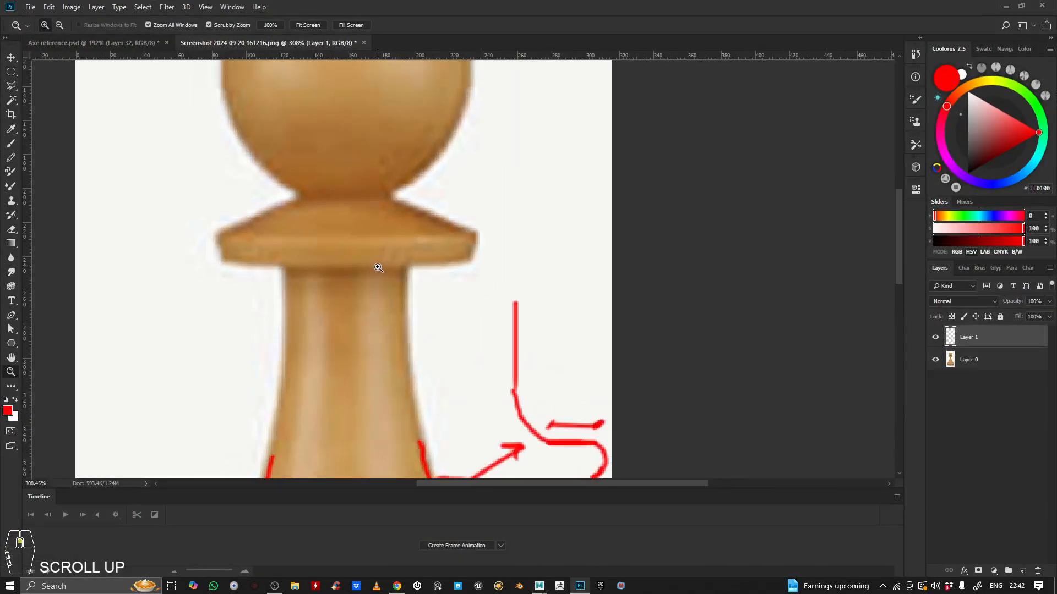
key(b)
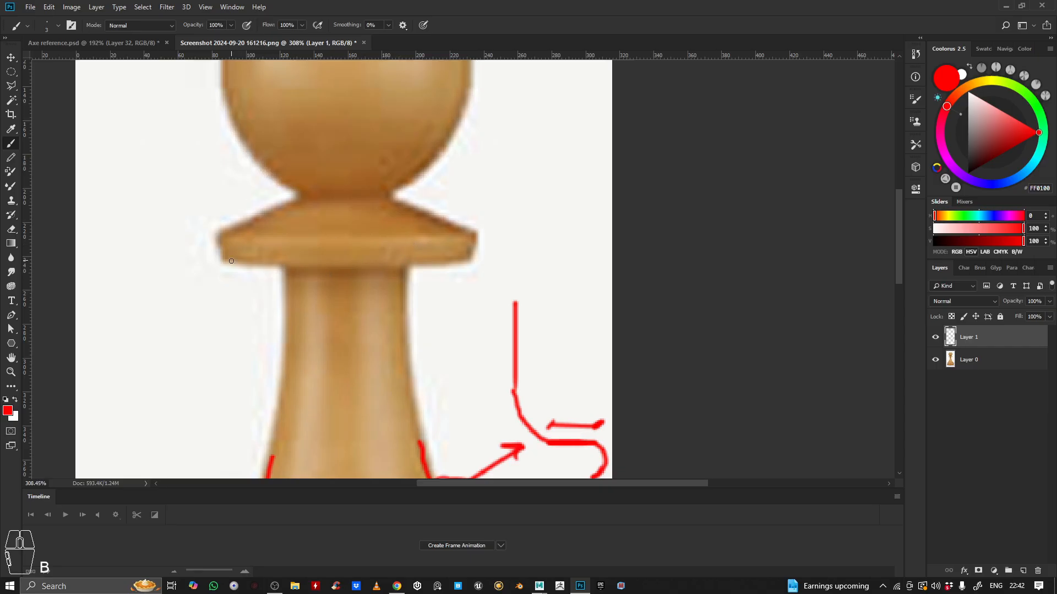
shift+drag(226, 263, 473, 263)
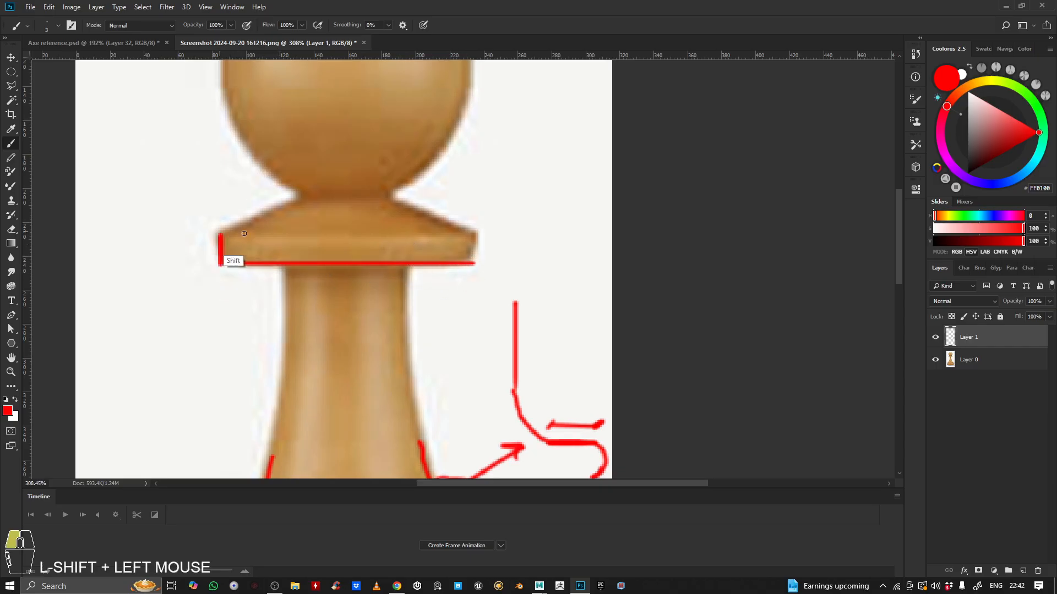
shift+drag(244, 234, 480, 253)
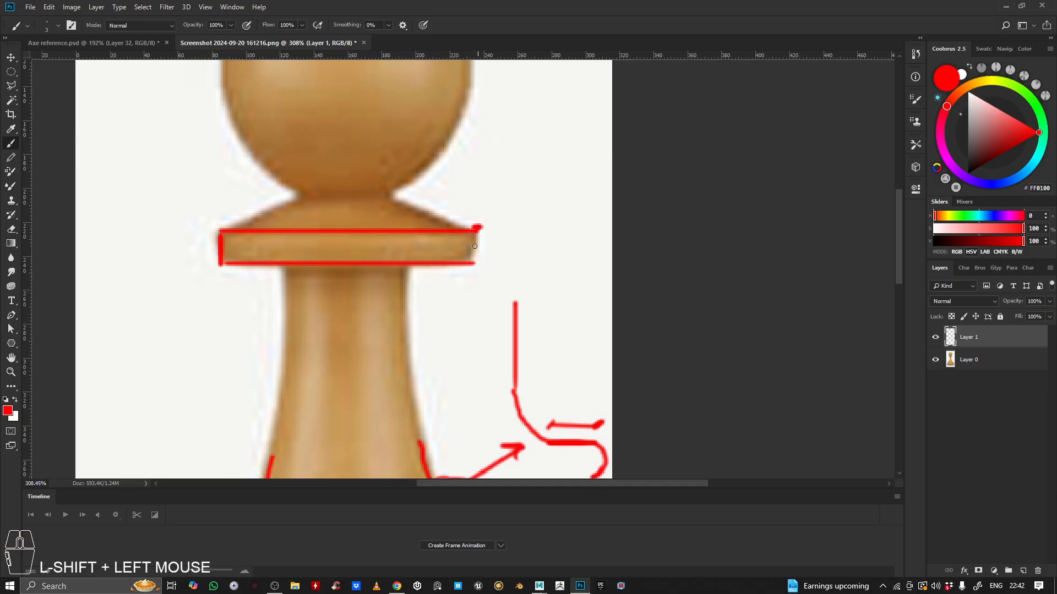
shift+click(475, 263)
- Mark the stem's two edges just below the upper collar and the collar's overhang on both sides with red strokes
mouse_move(410, 272)
mouse_down()
mouse_move(405, 308)
mouse_move(410, 266)
mouse_up()
key(ctrl+z)
mouse_move(284, 268)
shift+mouse_down()
mouse_move(281, 287)
mouse_move(289, 276)
shift+mouse_up()
key(ctrl+z)
drag(218, 276, 281, 277)
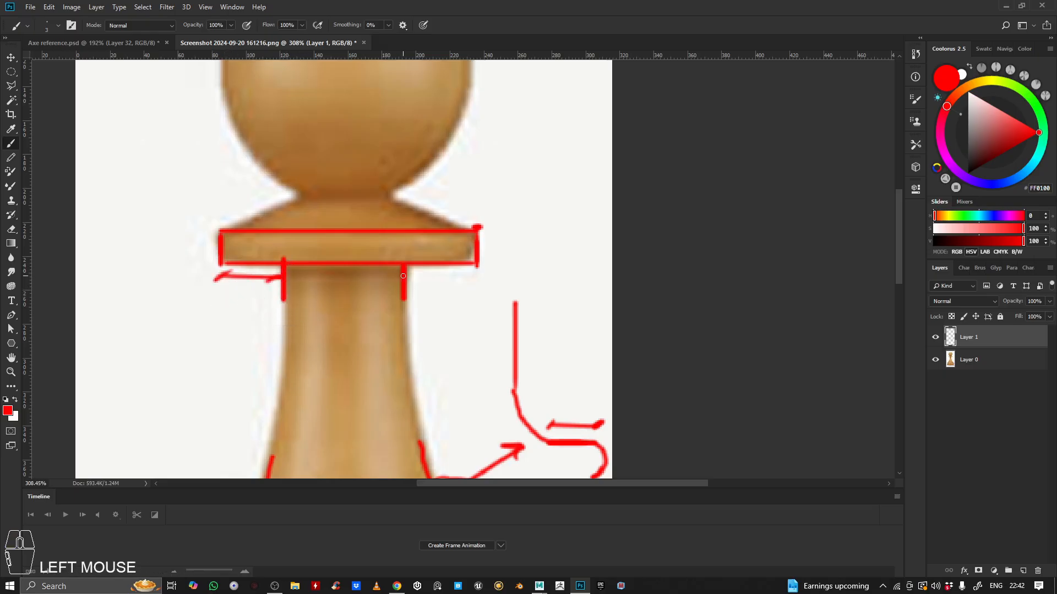
drag(410, 275, 468, 277)
drag(380, 182, 313, 218)
- Switch back to Maya and extrude the stem's top cap faces upward 0.216 to the top of the reference collar's rim
click(1006, 7)
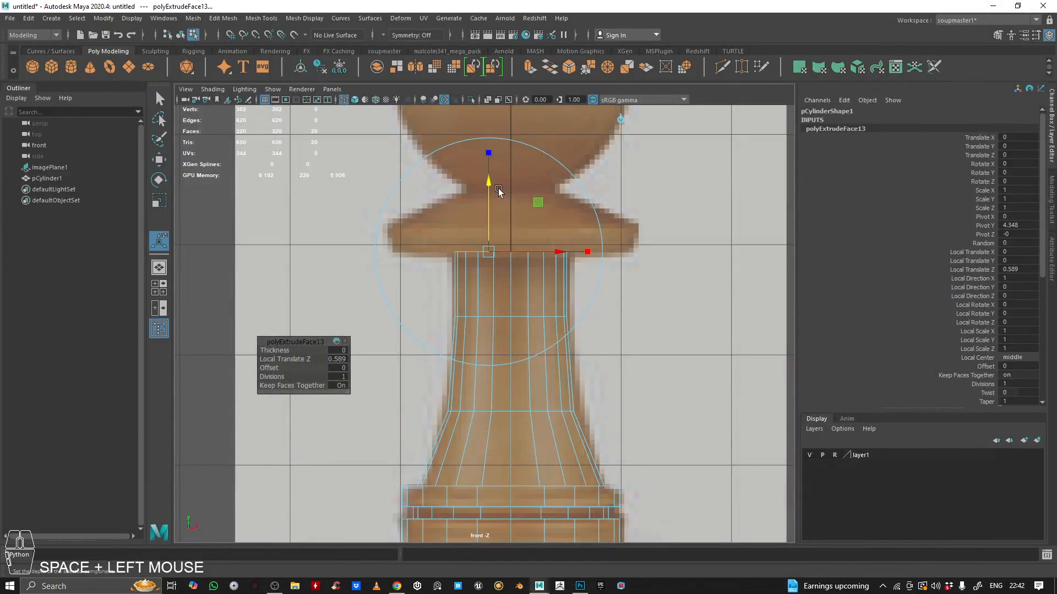
drag(490, 190, 493, 170)
key(ctrl+z)
alt+right_drag(510, 238, 543, 211)
alt+middle_drag(542, 211, 527, 273)
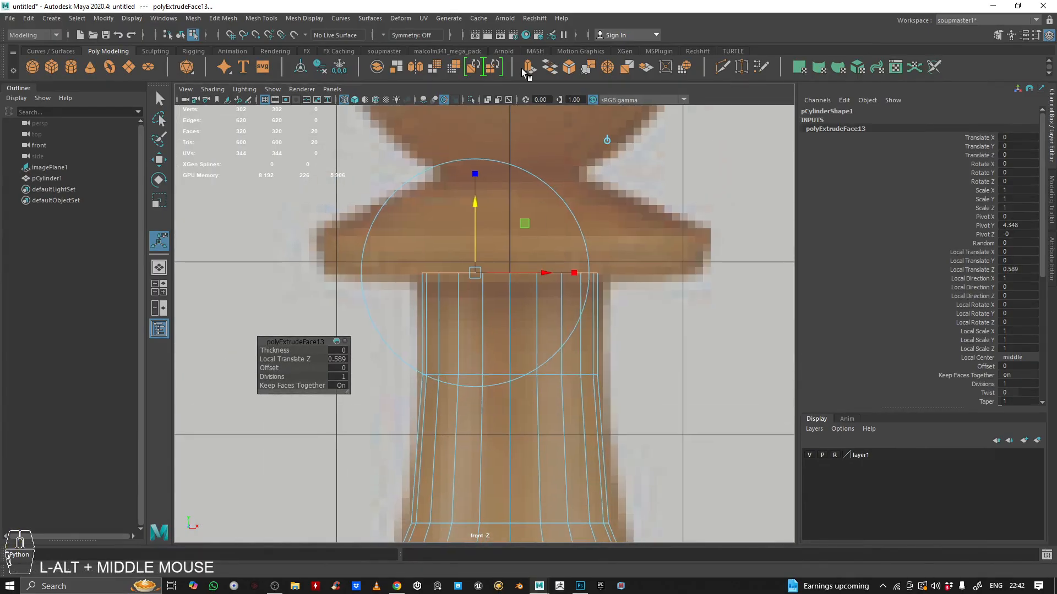
click(527, 69)
drag(476, 222, 477, 177)
- Select the full ring of side faces on the newly raised band and extrude it outward 0.56 to form the upper collar
key(space)
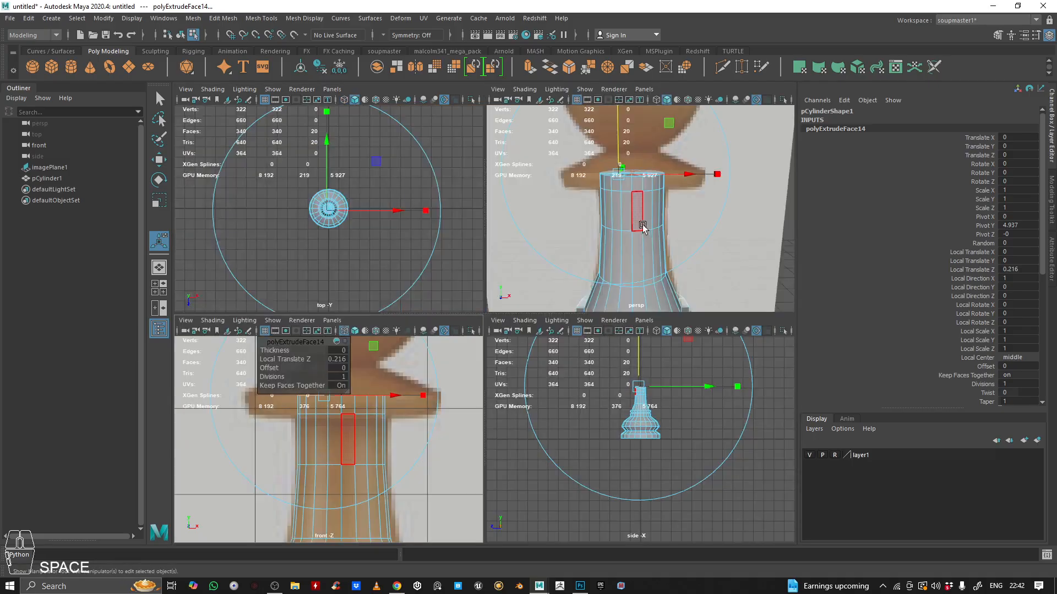
key(space)
alt+right_drag(566, 229, 539, 310)
click(533, 302)
alt+right_drag(661, 385, 589, 344)
alt+middle_drag(498, 484, 513, 341)
alt+right_drag(513, 342, 658, 311)
alt+middle_drag(658, 311, 649, 385)
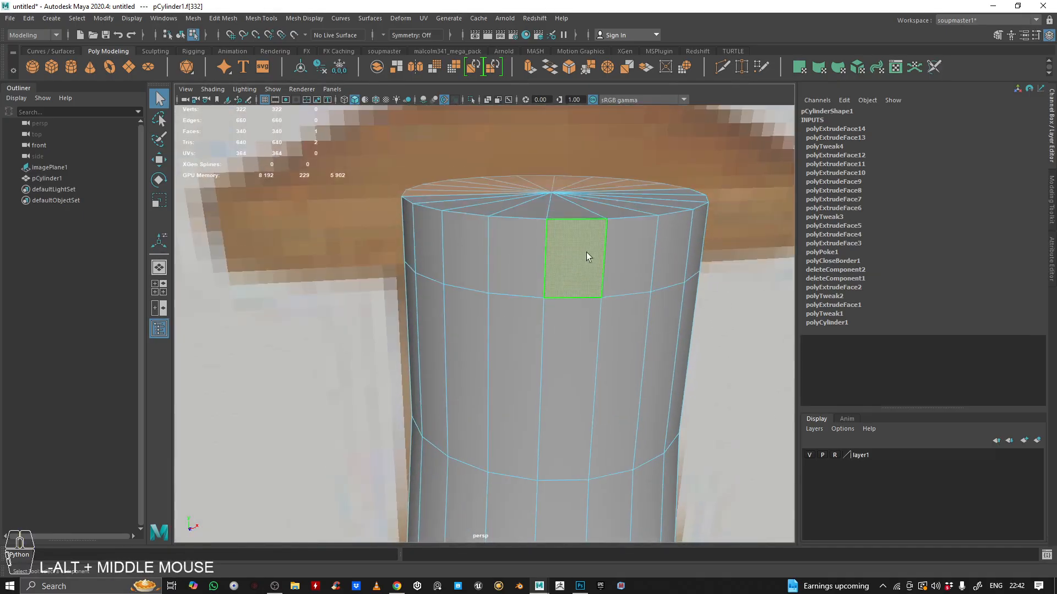
click(567, 259)
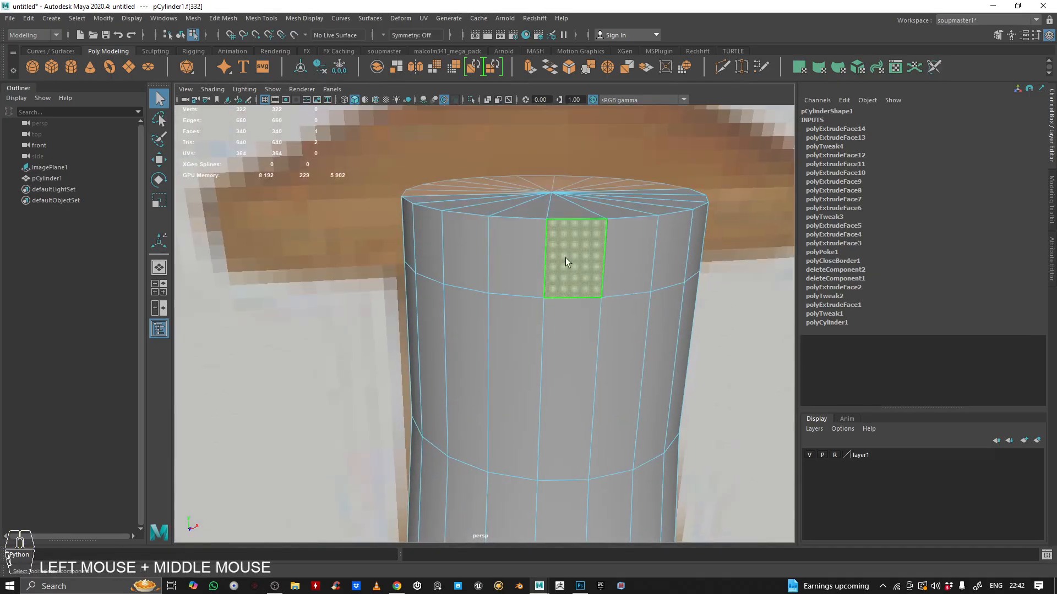
shift+double_click(524, 246)
alt+right_drag(666, 290, 508, 248)
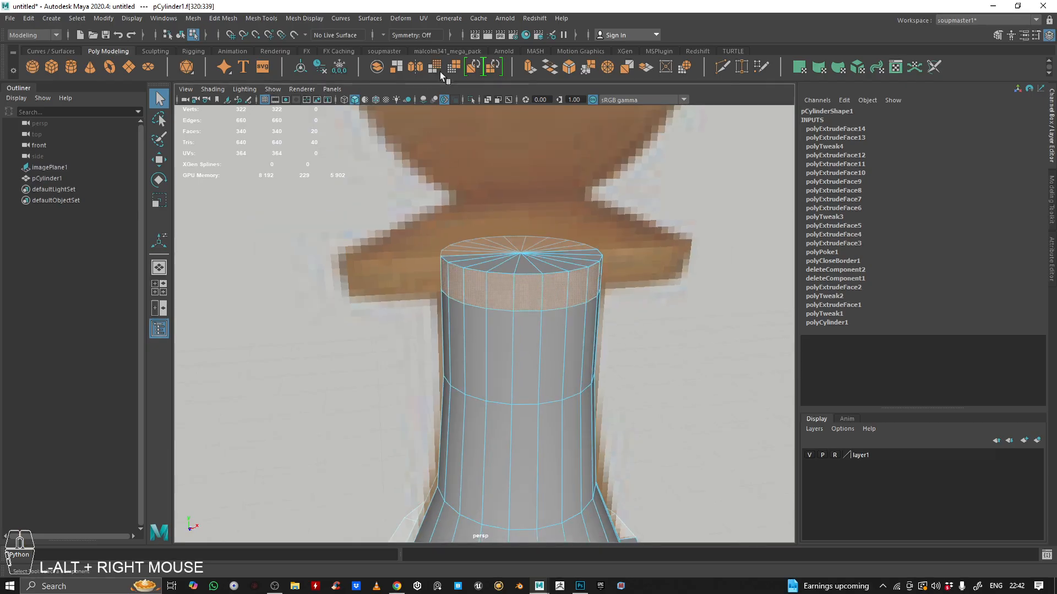
click(529, 67)
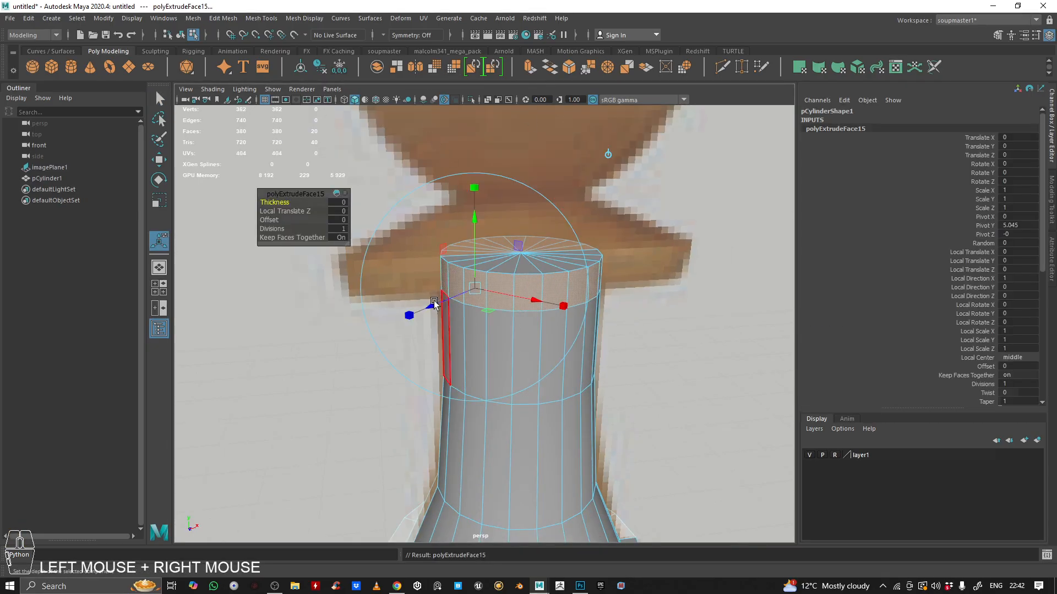
mouse_move(437, 305)
mouse_down()
mouse_move(353, 319)
mouse_move(420, 302)
mouse_up()
- Return the pawn to object mode and compare the extruded collar with the reference in the front and perspective views
key(space)
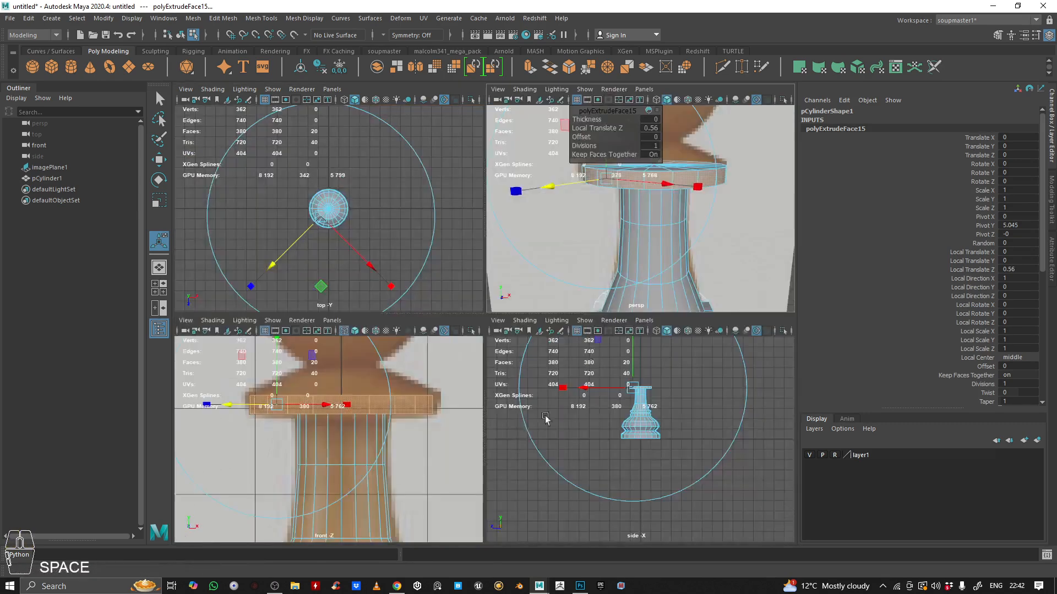
key(space)
right_drag(478, 120, 590, 51)
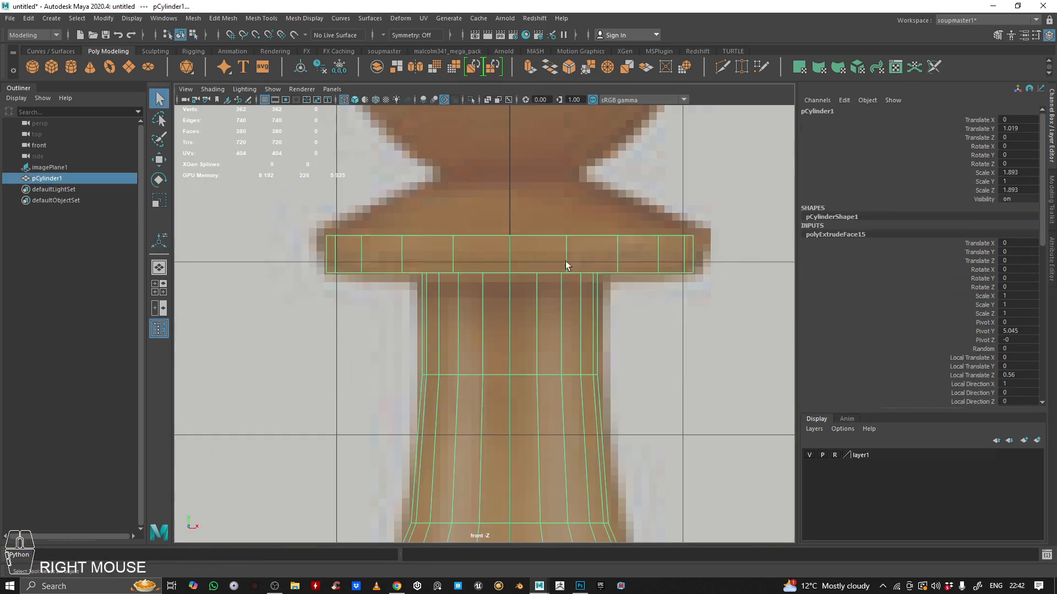
key(space)
key(space)
alt+drag(605, 209, 645, 539)
- Switch to Photoshop and sketch the collar's sloping top in red, with an arrow to a tapered cap drawing beside the pawn
click(580, 586)
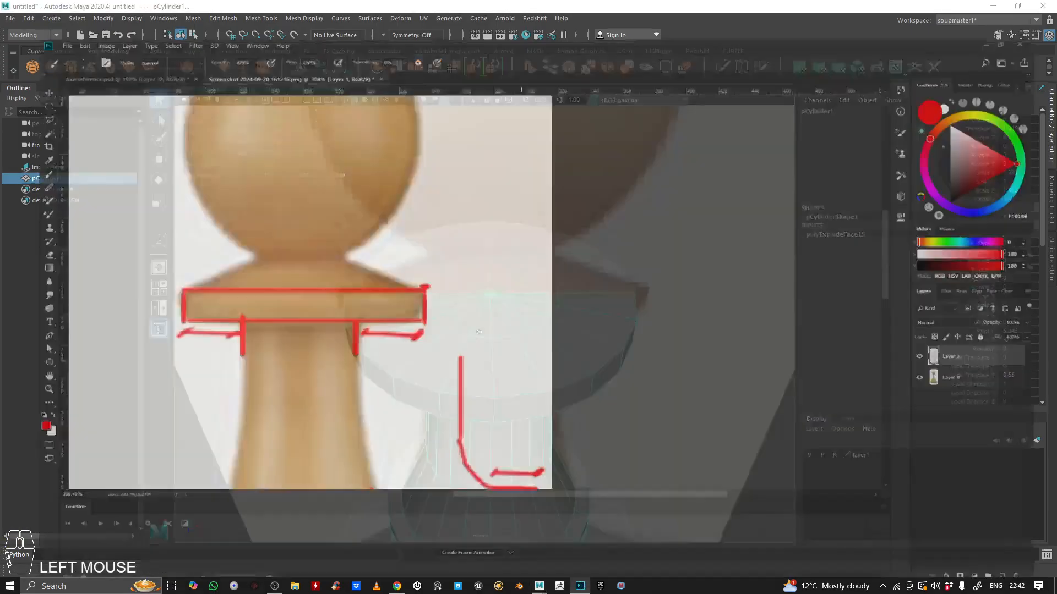
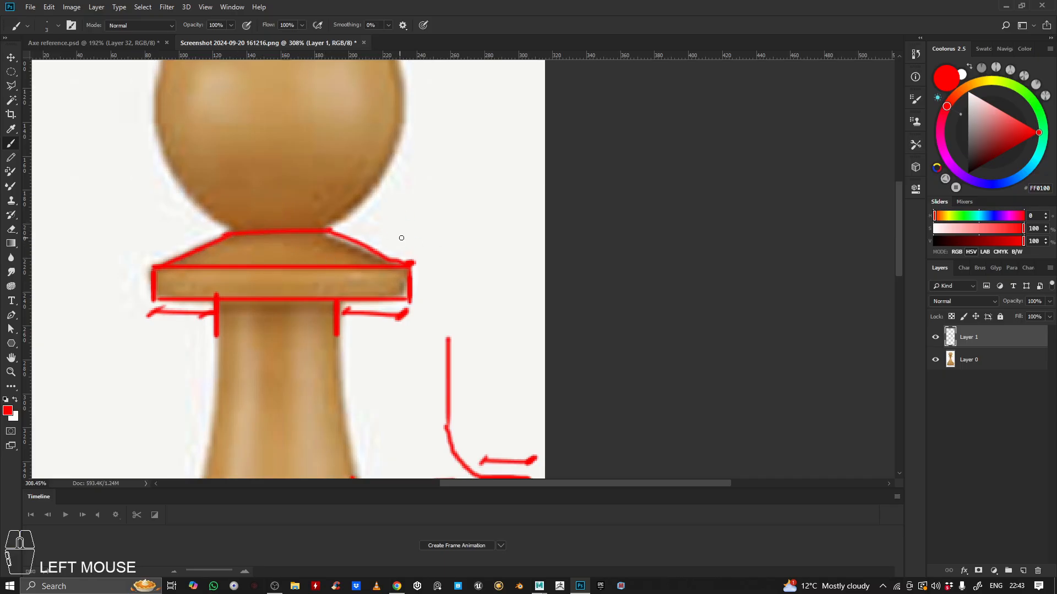
drag(360, 227, 413, 228)
mouse_move(484, 210)
mouse_down()
mouse_move(504, 233)
mouse_move(481, 236)
mouse_up()
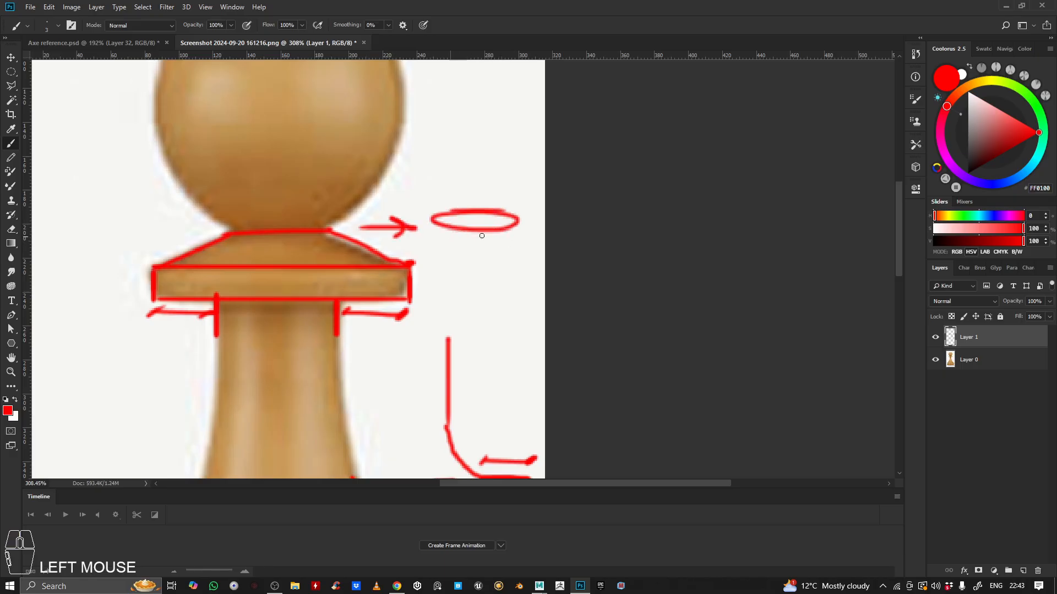
drag(407, 251, 505, 263)
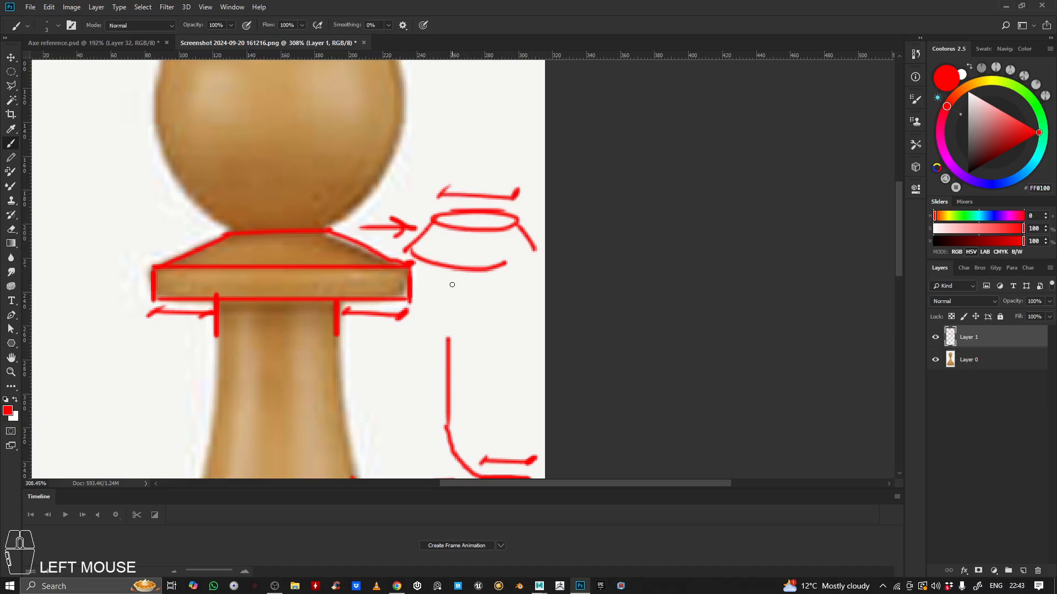
- Switch back to Maya and put the pawn into face selection mode, with the collar's top in close view
click(1006, 7)
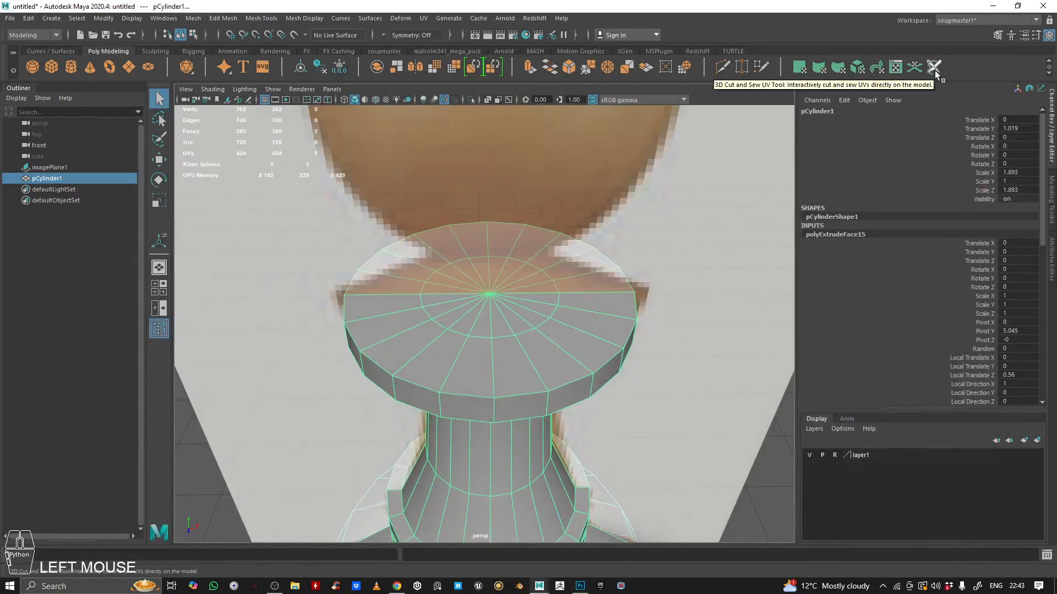
right_drag(489, 274, 489, 314)
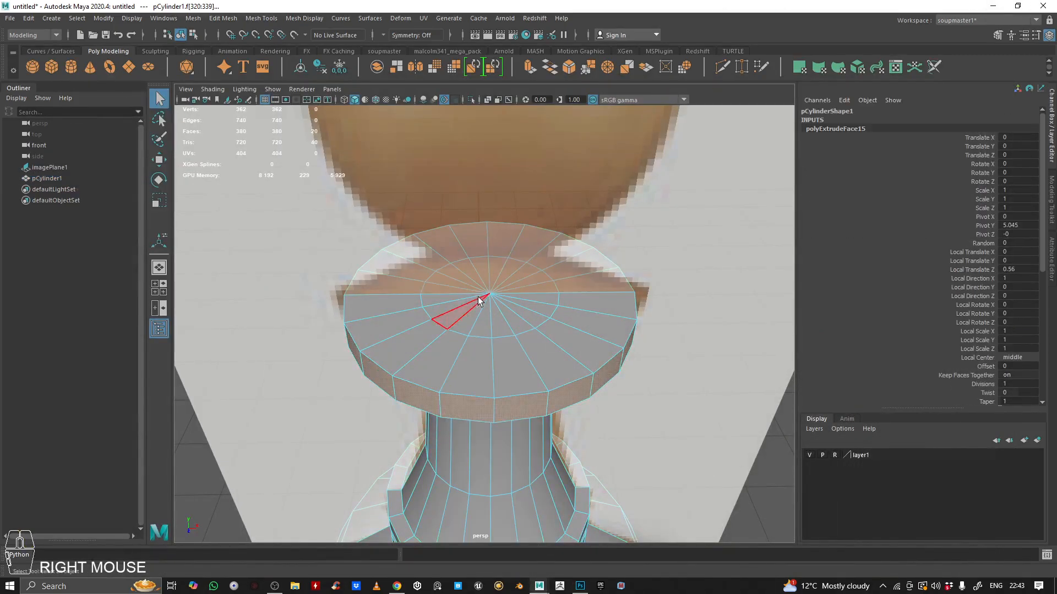
alt+right_drag(499, 268, 567, 302)
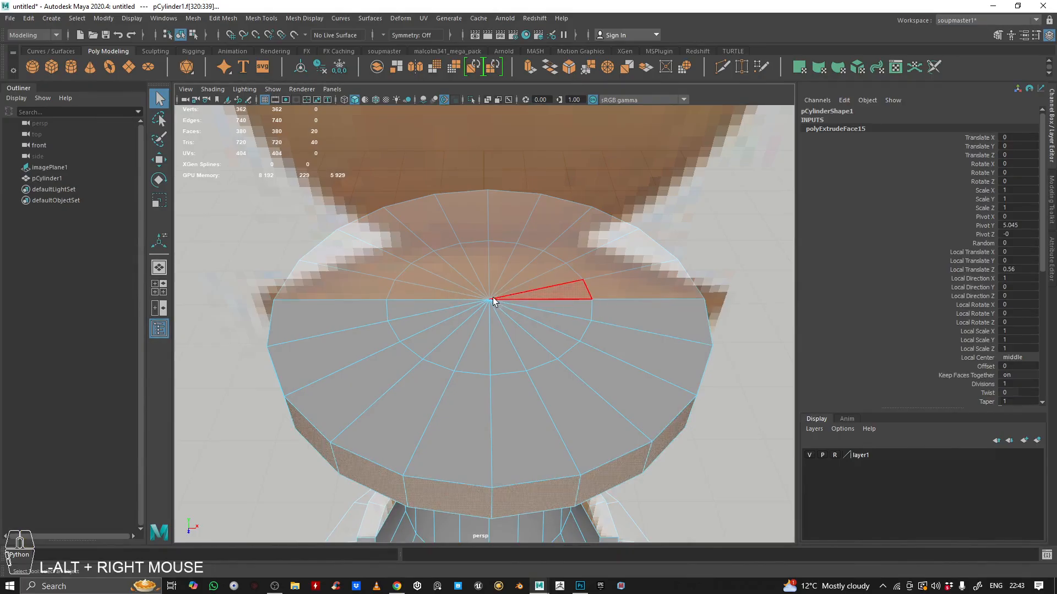
click(474, 261)
shift+click(502, 261)
shift+click(517, 266)
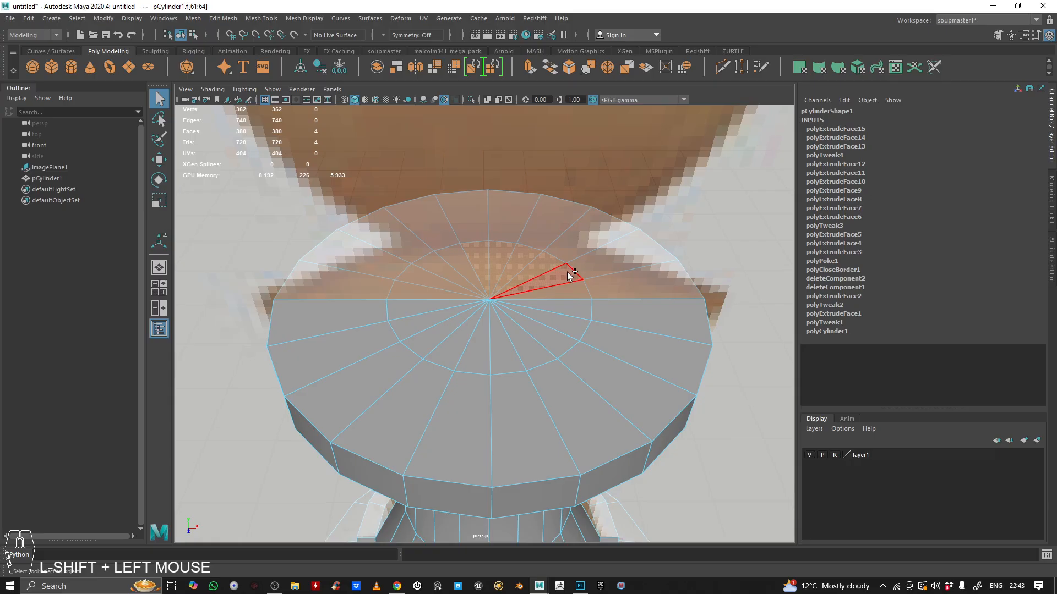
mouse_move(573, 296)
shift+mouse_down()
mouse_move(574, 331)
mouse_move(525, 351)
mouse_move(445, 332)
shift+mouse_up()
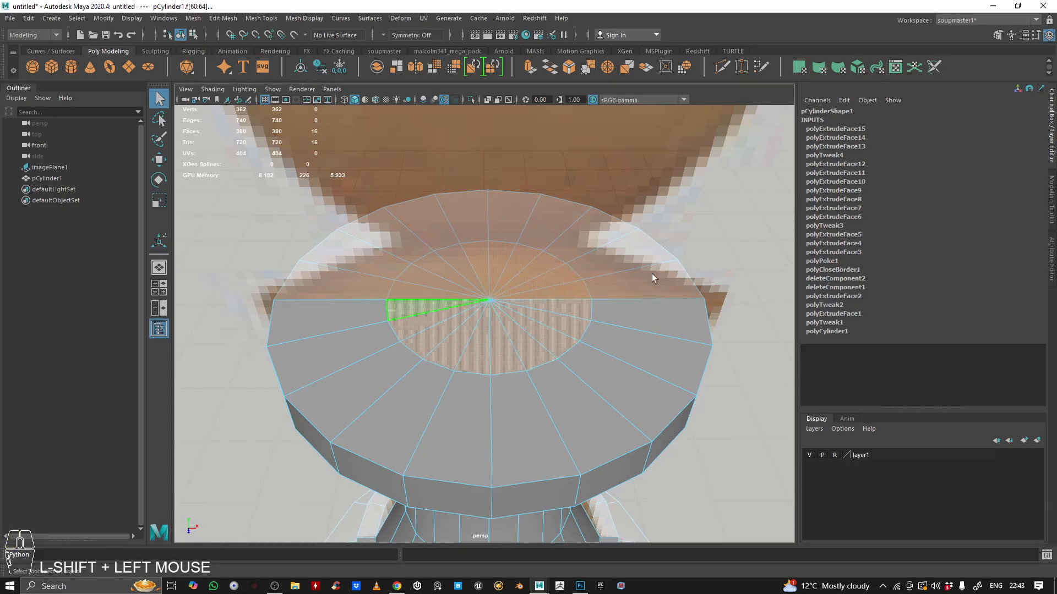
click(267, 256)
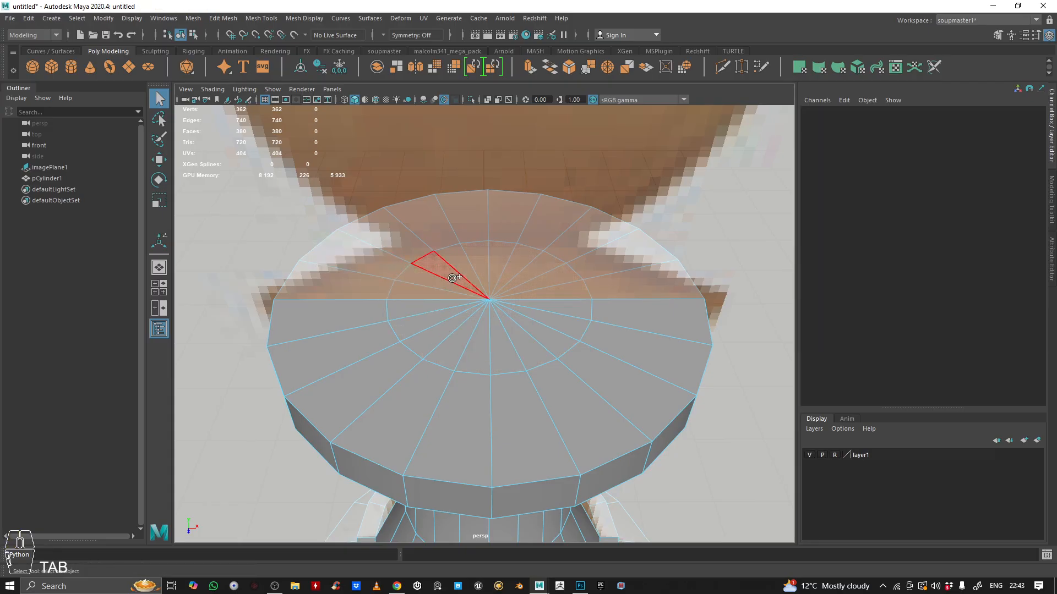
- Paint-select the inner circle of cap faces on the collar and move them straight up to form its sloping shoulder
mouse_move(451, 273)
mouse_down()
mouse_move(401, 319)
mouse_move(525, 320)
mouse_move(446, 262)
mouse_up()
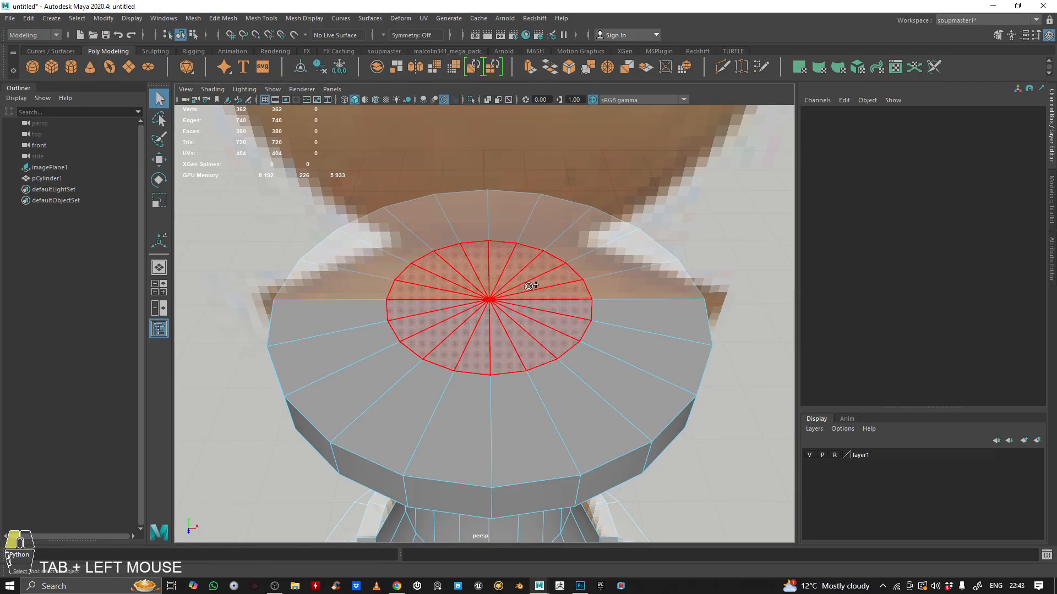
drag(529, 286, 531, 291)
scroll(502, 349, down, 5)
mouse_move(503, 349)
alt+mouse_down()
mouse_move(493, 297)
mouse_move(498, 341)
alt+mouse_up()
alt+right_drag(498, 341, 557, 368)
alt+drag(557, 368, 455, 275)
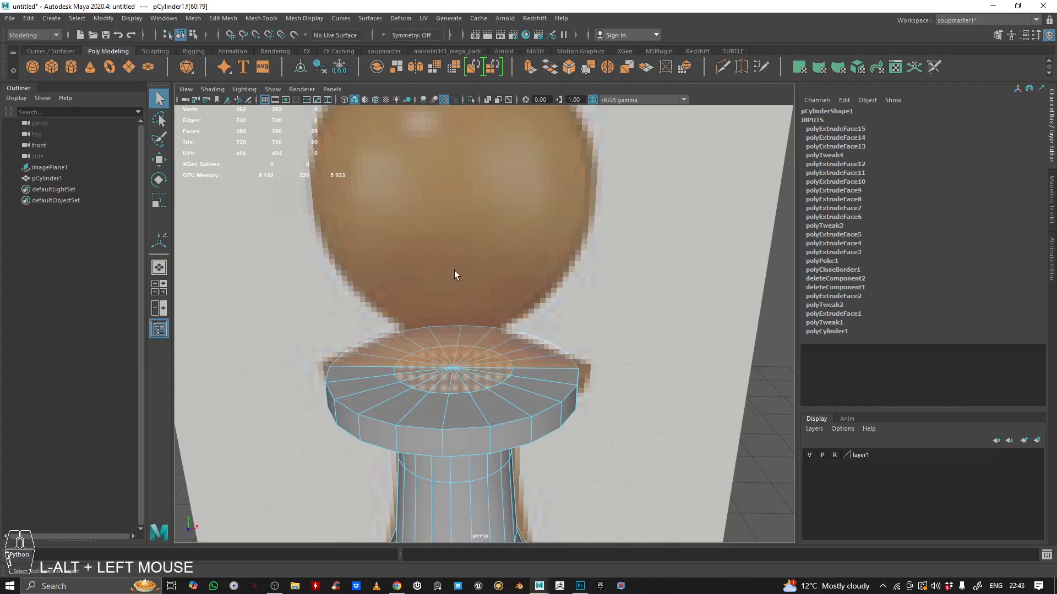
click(160, 161)
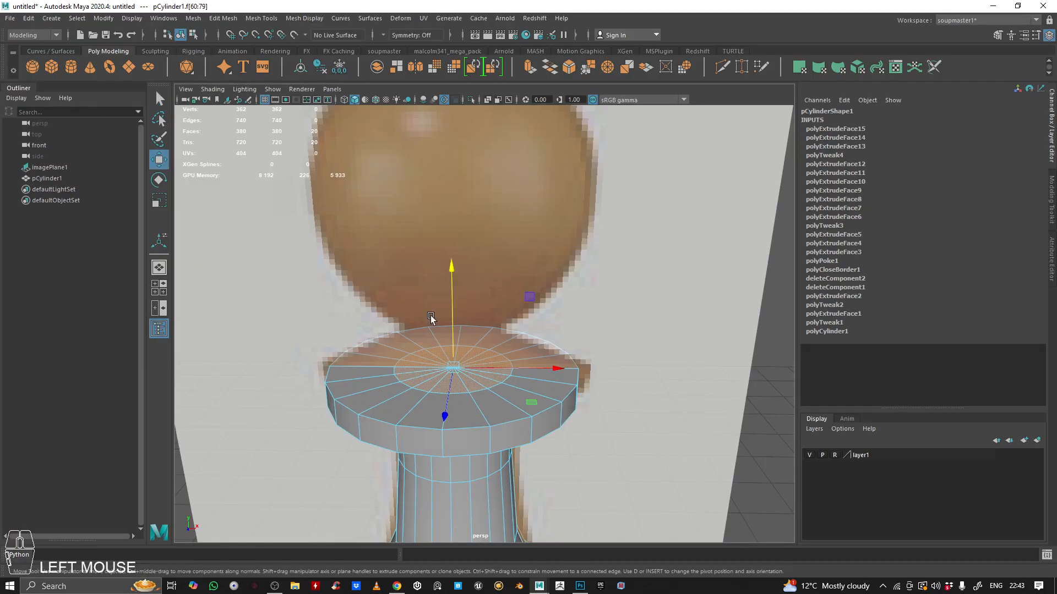
key(w)
alt+middle_drag(471, 324, 440, 330)
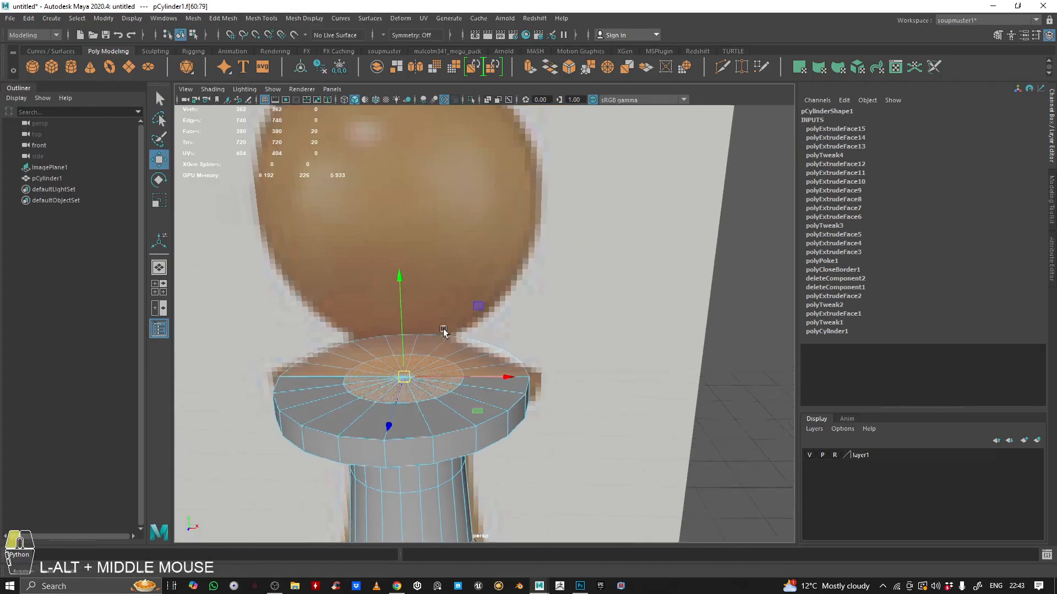
alt+right_drag(440, 331, 523, 283)
alt+drag(523, 284, 396, 263)
alt+right_drag(397, 264, 349, 264)
alt+drag(349, 264, 348, 264)
- Fine-tune the raised cap's height in the front view so it meets the narrow neck below the reference's head
key(space)
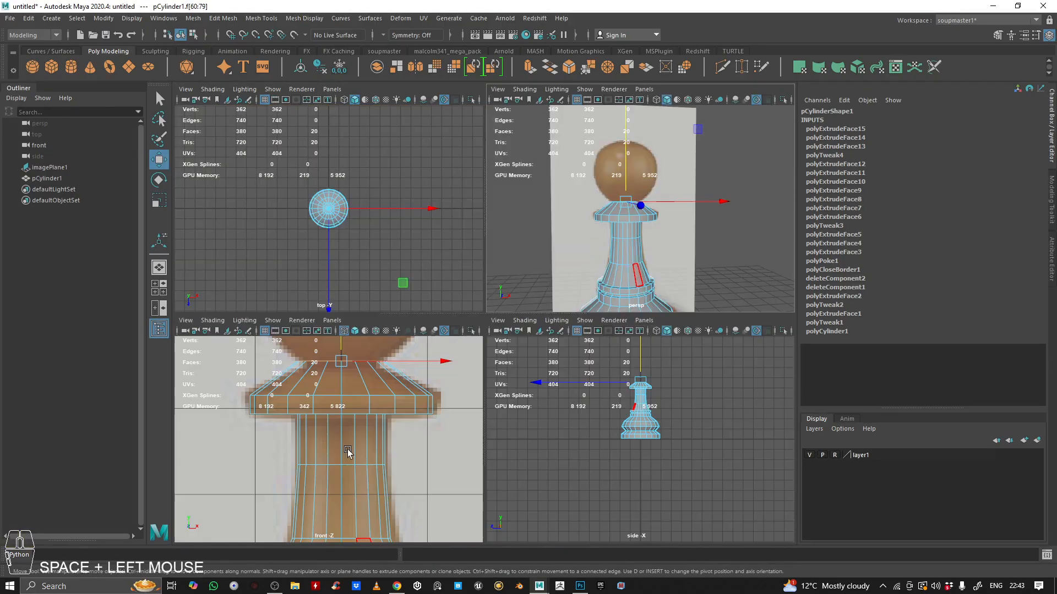
key(space)
alt+middle_drag(389, 379, 387, 422)
drag(508, 160, 508, 173)
alt+right_drag(506, 172, 570, 217)
key(space)
key(space)
alt+drag(570, 216, 576, 247)
alt+right_drag(576, 248, 611, 325)
alt+middle_drag(610, 325, 653, 236)
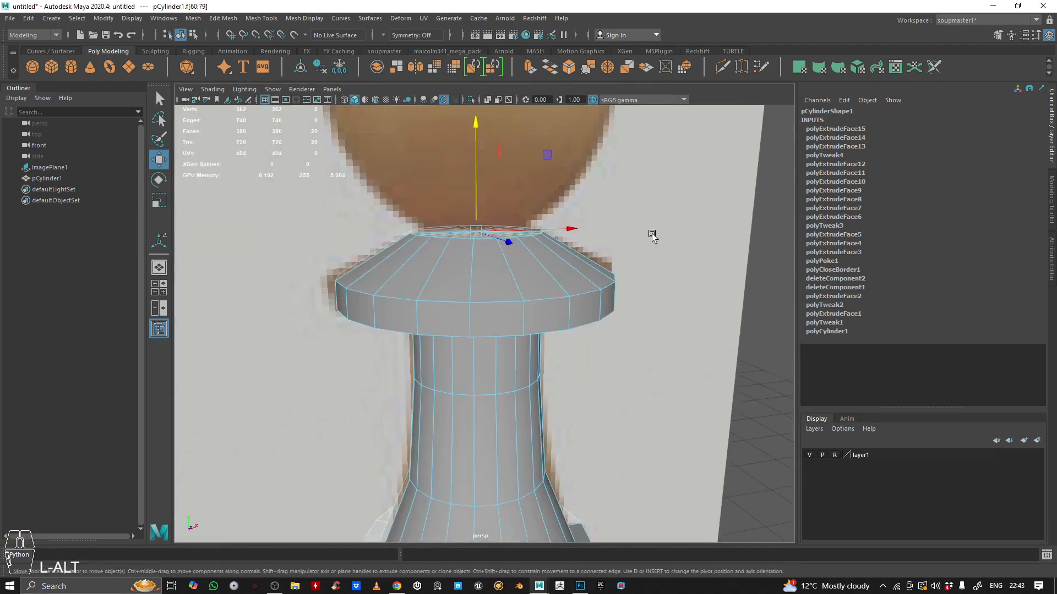
- Extrude the neck's cap faces upward 0.449 and scale them uniformly to 2.667 to begin the head's flare
alt+right_drag(654, 236, 510, 243)
alt+middle_drag(510, 242, 522, 283)
mouse_move(522, 283)
alt+mouse_down()
mouse_move(545, 304)
mouse_move(520, 276)
alt+mouse_up()
click(532, 67)
drag(460, 238, 460, 199)
alt+drag(593, 274, 597, 283)
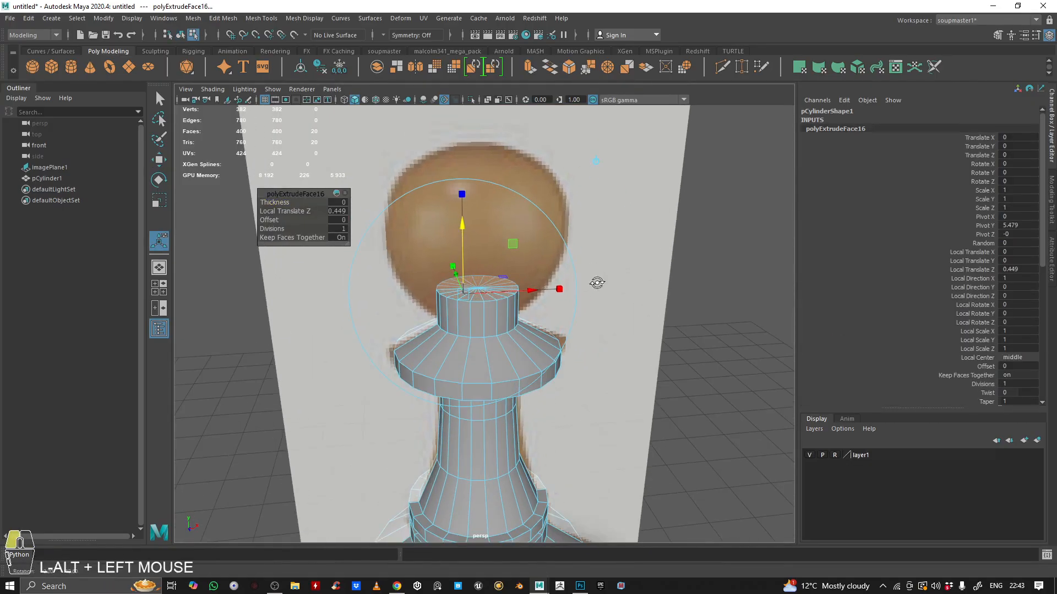
click(547, 290)
mouse_move(462, 295)
mouse_down()
mouse_move(514, 297)
mouse_move(473, 275)
mouse_move(477, 292)
mouse_up()
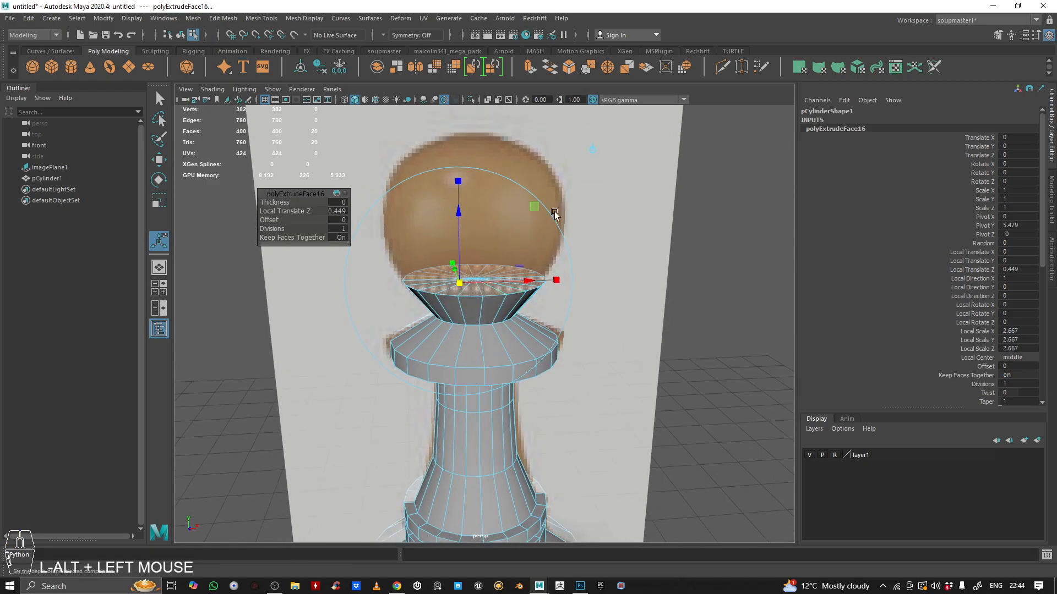
- Extrude the flared head's top cap upward 0.483 and scale it uniformly to 1.55 to follow the reference sphere
click(529, 67)
drag(451, 249, 608, 283)
click(570, 260)
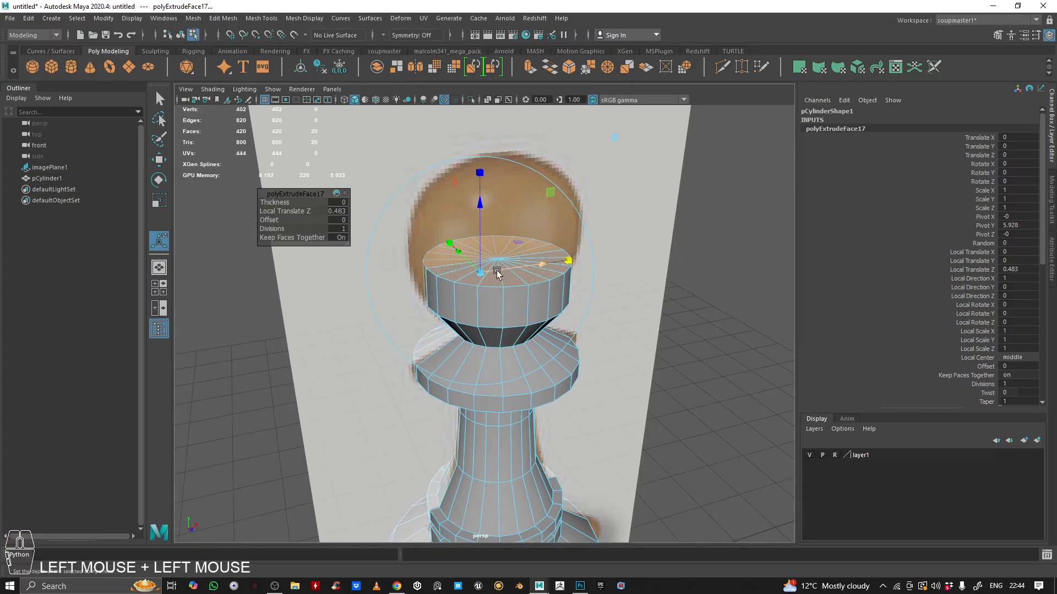
mouse_move(481, 271)
mouse_down()
mouse_move(499, 270)
mouse_move(483, 247)
mouse_move(476, 258)
mouse_up()
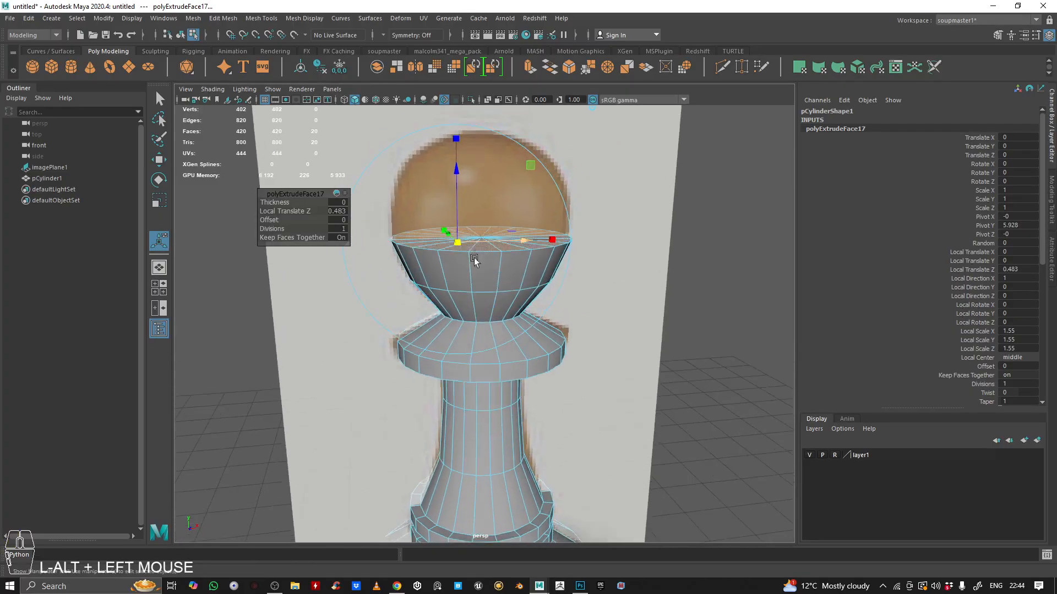
- Extrude the head's top cap faces upward 0.532 and scale them uniformly to 0.85 to begin rounding the sphere inward
click(529, 67)
drag(450, 170, 611, 240)
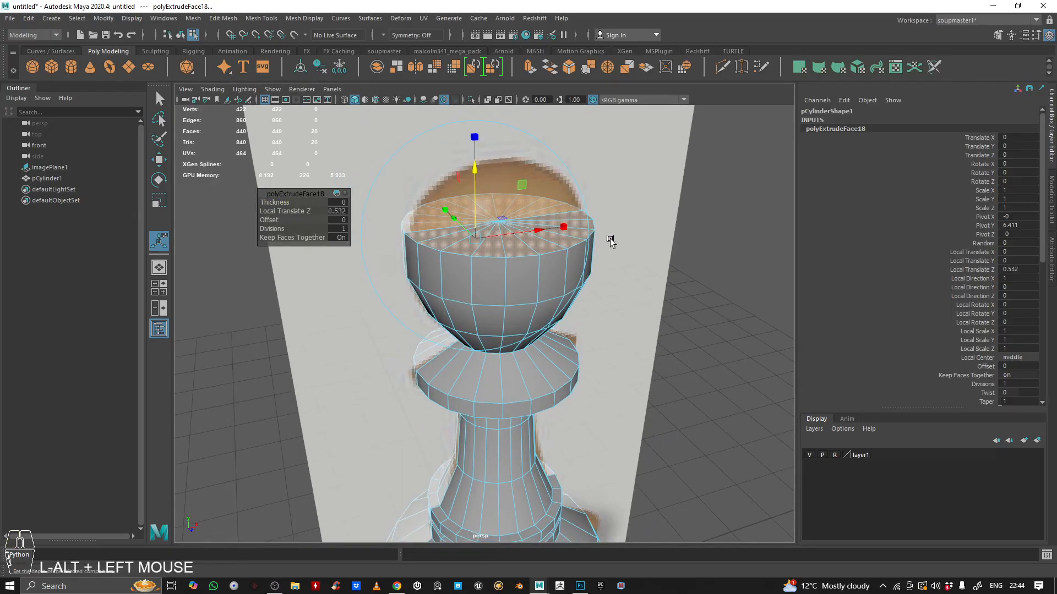
click(562, 227)
drag(472, 238, 471, 240)
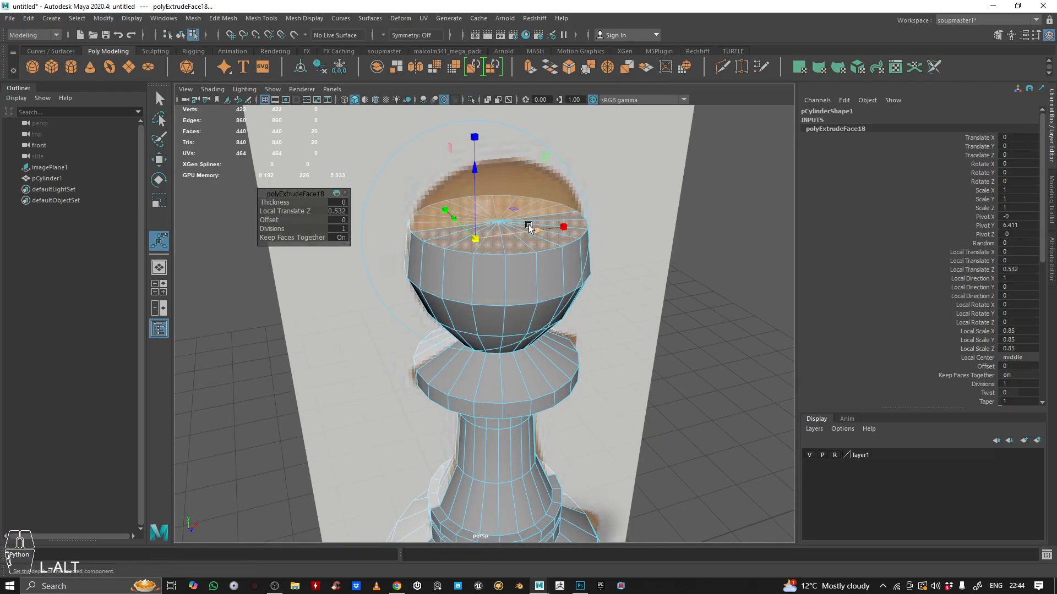
- Extrude the head's top cap upward again by 0.422 and scale it inward to about 0.27
click(548, 69)
drag(474, 166, 467, 219)
alt+right_drag(468, 220, 547, 231)
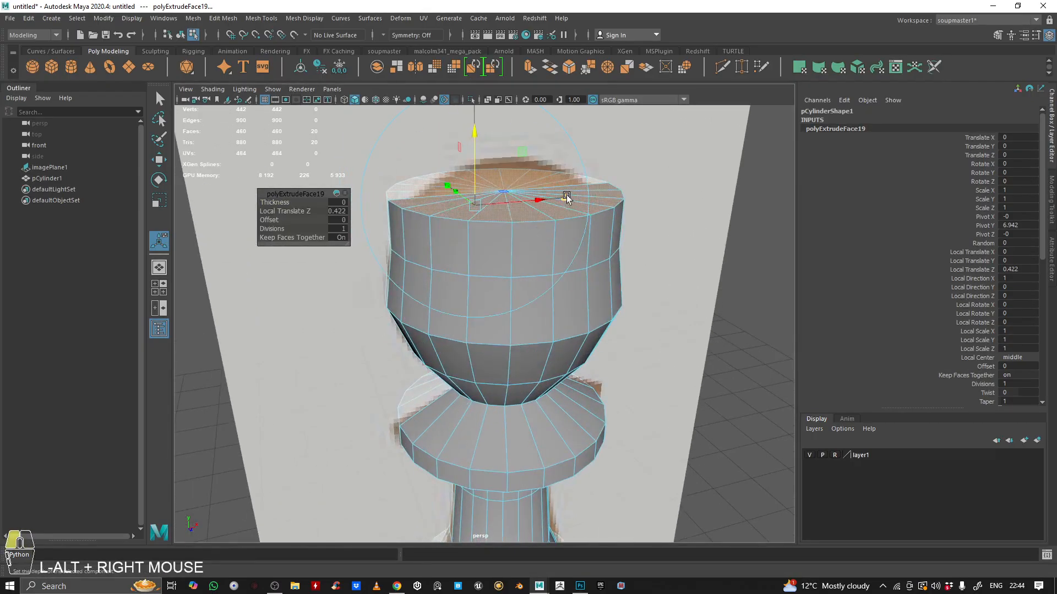
alt+drag(567, 198, 540, 264)
drag(472, 264, 450, 263)
alt+drag(450, 263, 435, 233)
- Compare the head with the front reference in the four-view layout and widen the cap's scale to about 0.4
key(space)
drag(520, 274, 524, 290)
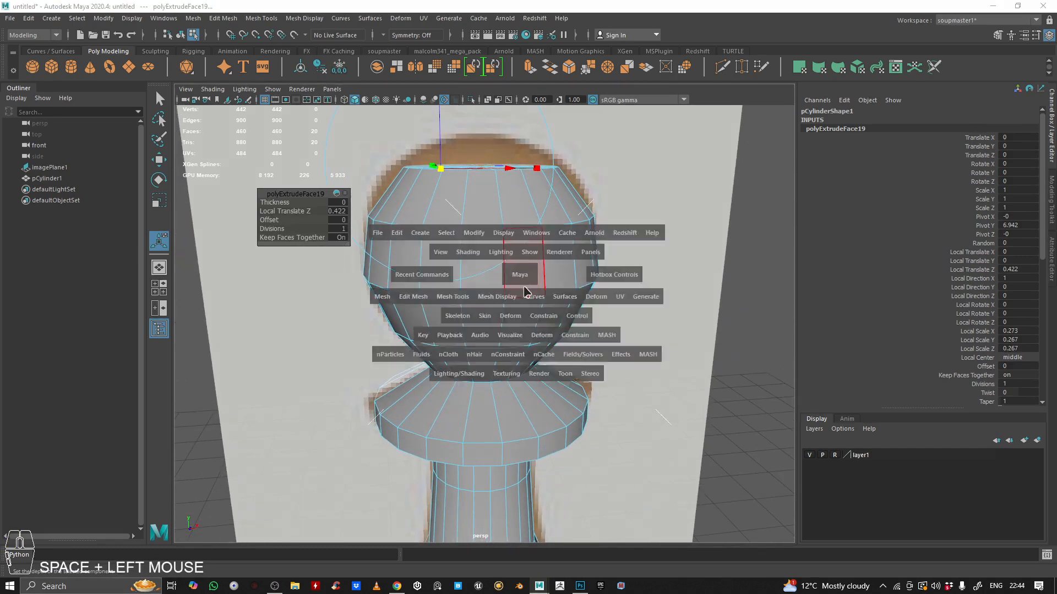
alt+middle_drag(398, 404, 406, 443)
alt+right_drag(330, 426, 434, 404)
alt+middle_drag(434, 404, 438, 429)
alt+middle_drag(648, 186, 648, 216)
alt+drag(620, 204, 624, 224)
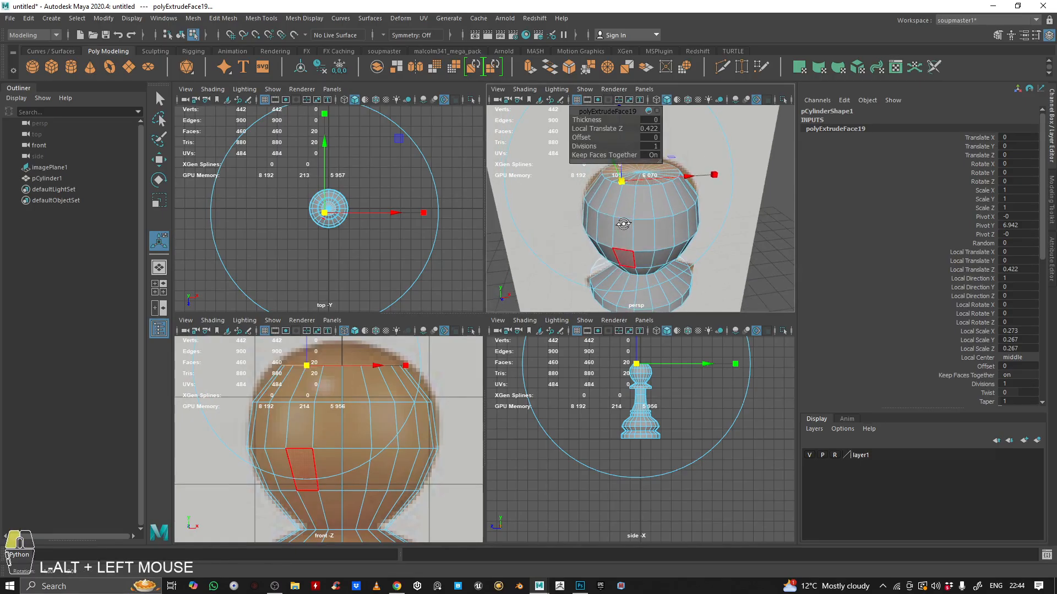
alt+middle_drag(623, 224, 631, 289)
alt+drag(632, 288, 645, 226)
click(659, 242)
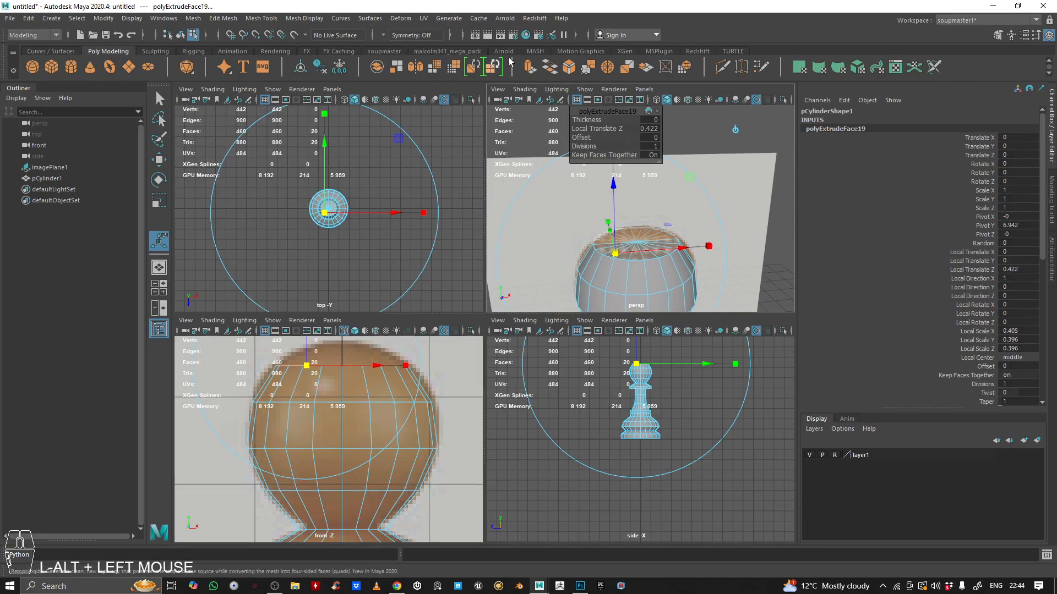
- Extrude the head's top cap upward 0.221 and scale it uniformly to -0.15 to nearly close the sphere's crown
click(530, 67)
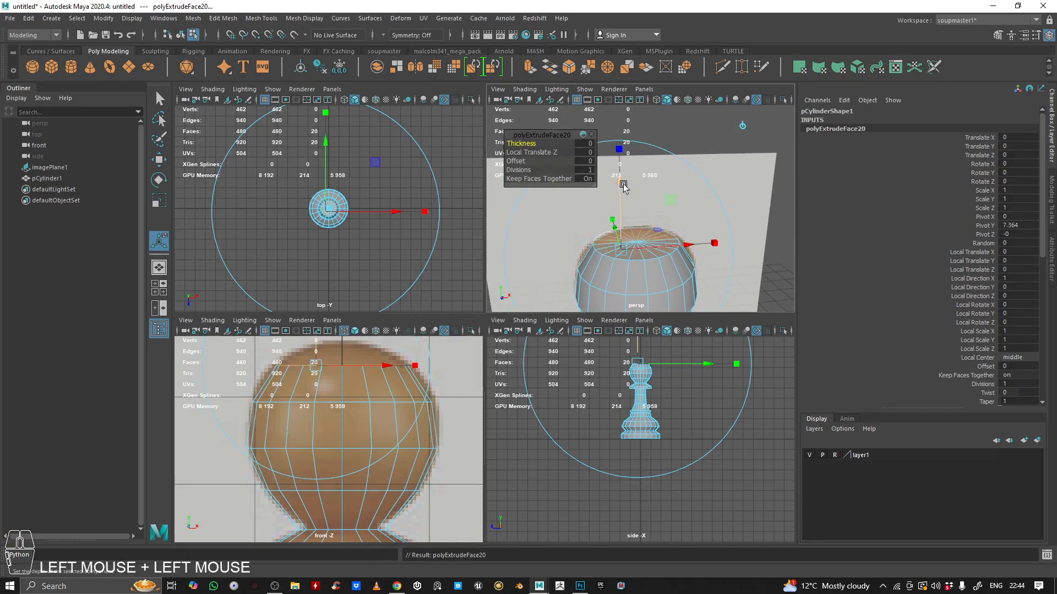
drag(623, 187, 618, 174)
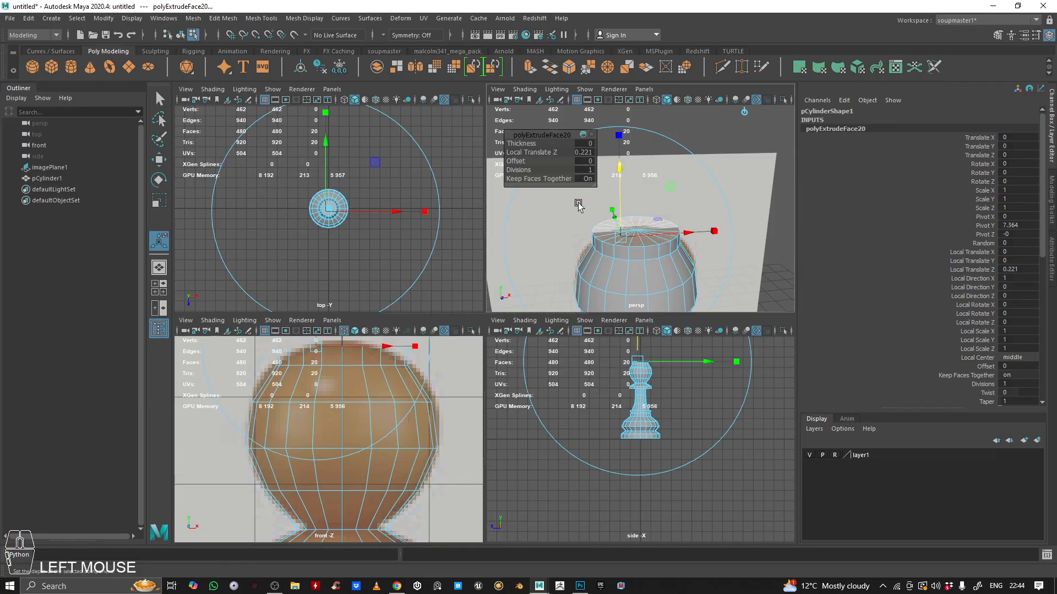
click(715, 232)
drag(623, 240, 583, 236)
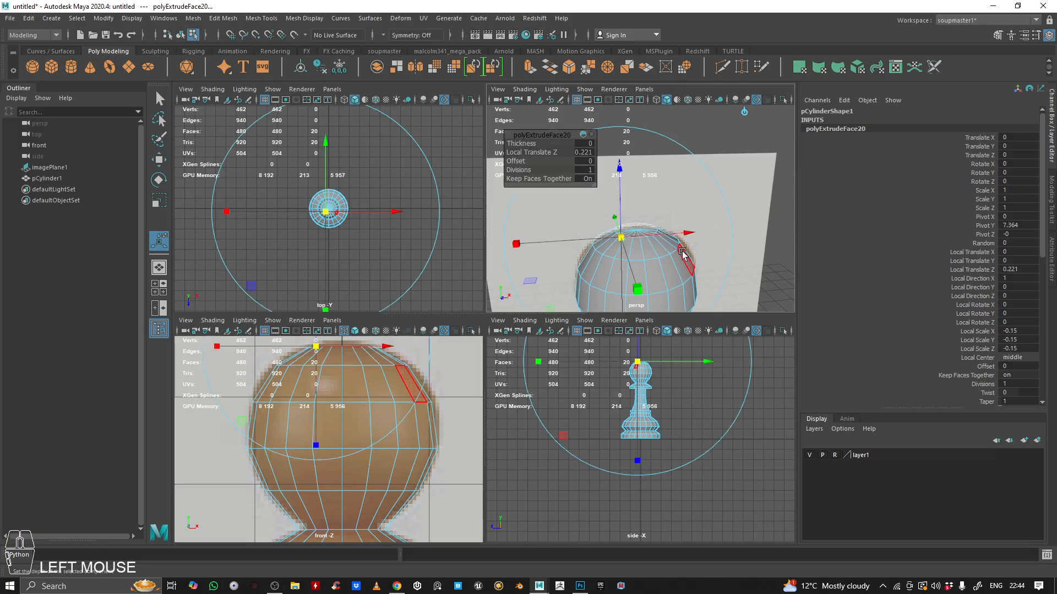
- Select the centre vertex of the head's top cap in the perspective view and move it straight up to round the crown
key(space)
alt+middle_drag(554, 292, 427, 401)
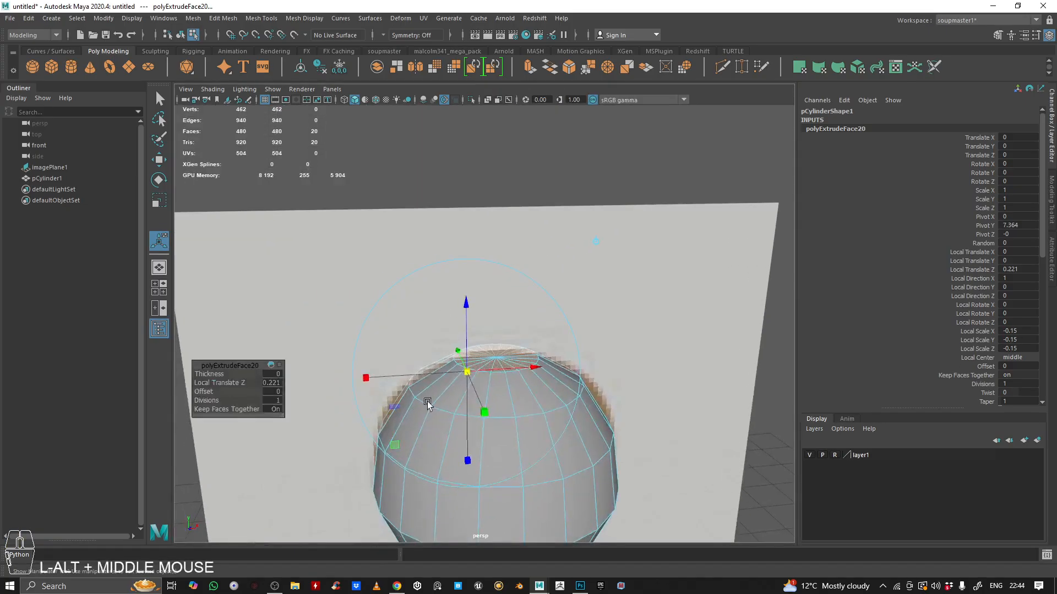
alt+right_drag(427, 401, 634, 387)
alt+middle_drag(635, 386, 616, 366)
right_click(557, 365)
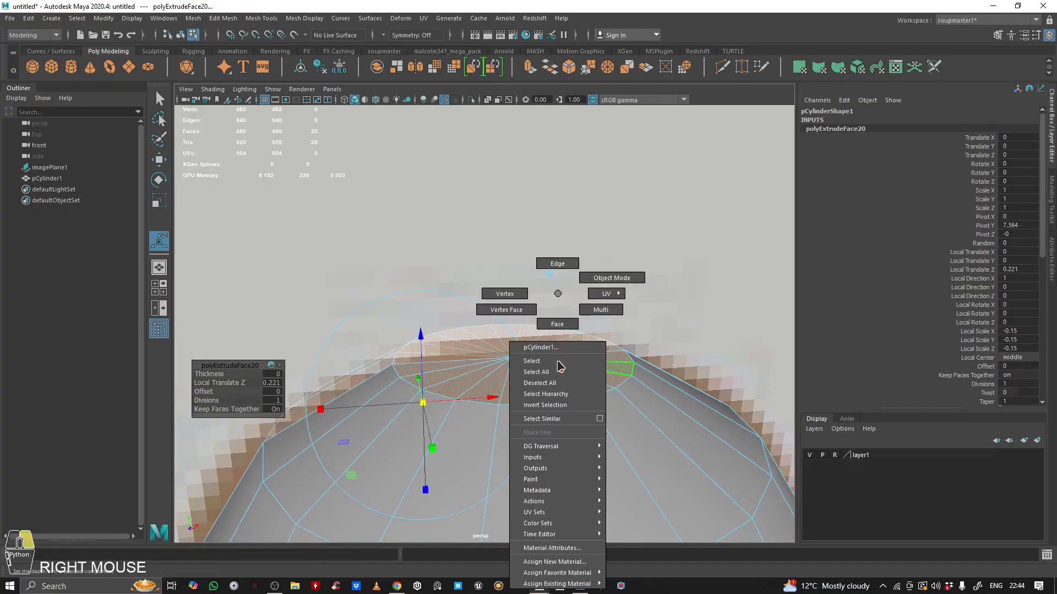
right_drag(557, 364, 289, 213)
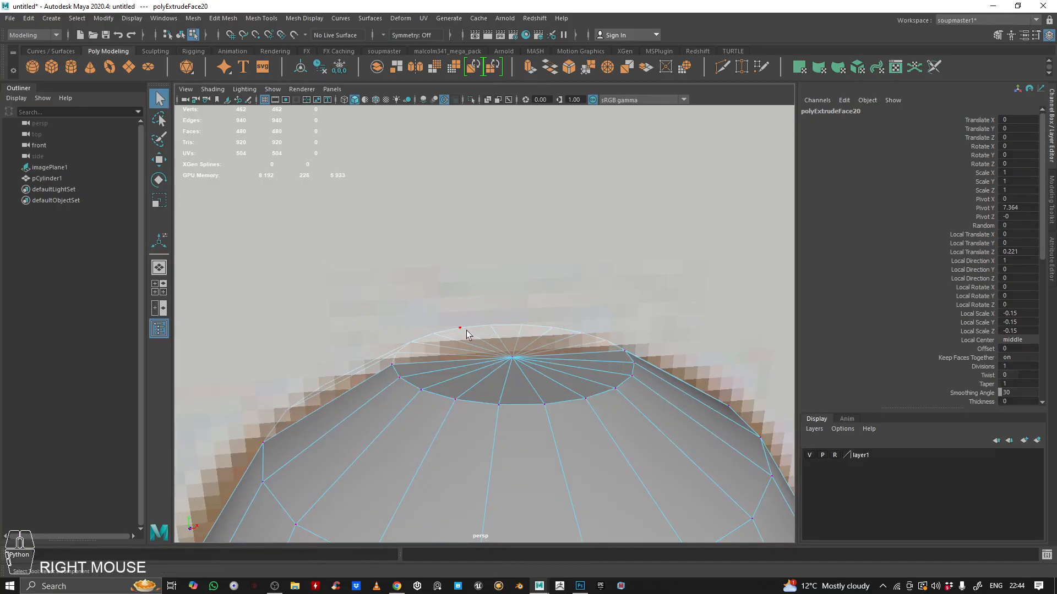
click(512, 358)
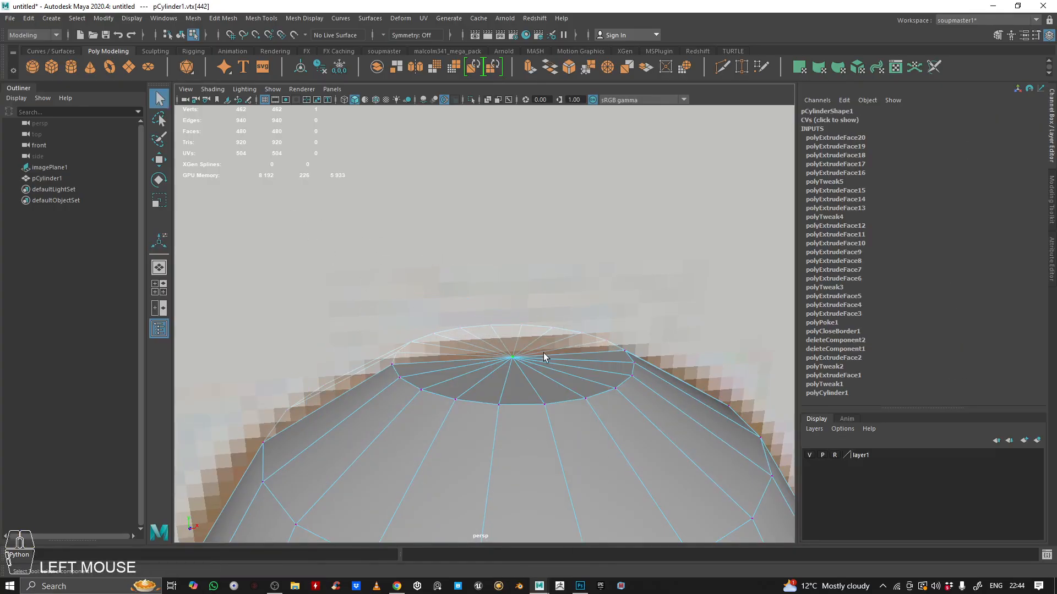
click(163, 160)
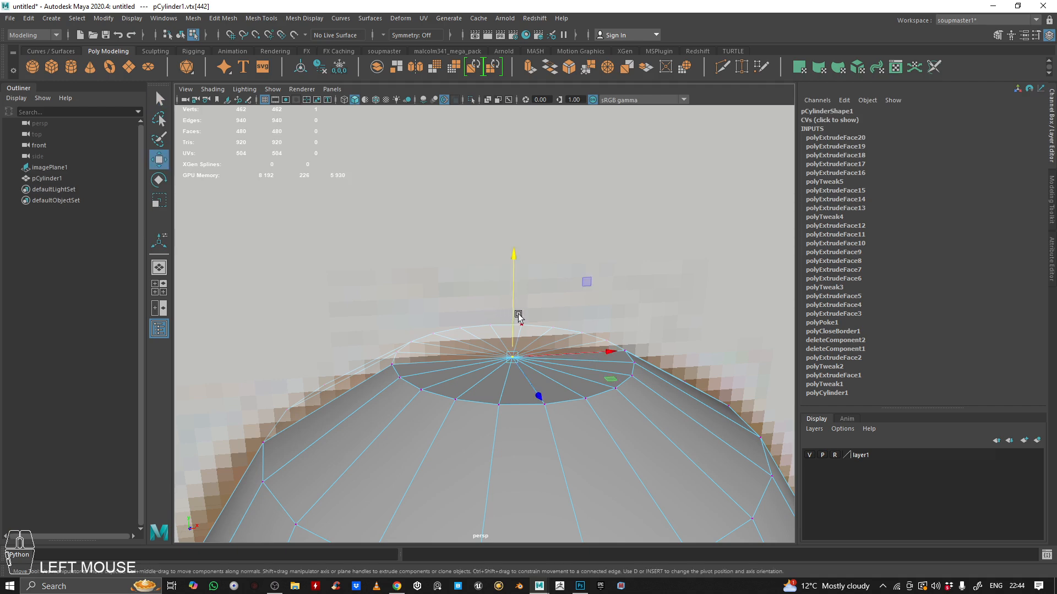
key(ctrl+z)
drag(513, 301, 512, 280)
alt+drag(647, 353, 606, 319)
alt+right_drag(606, 321, 485, 298)
drag(446, 246, 445, 240)
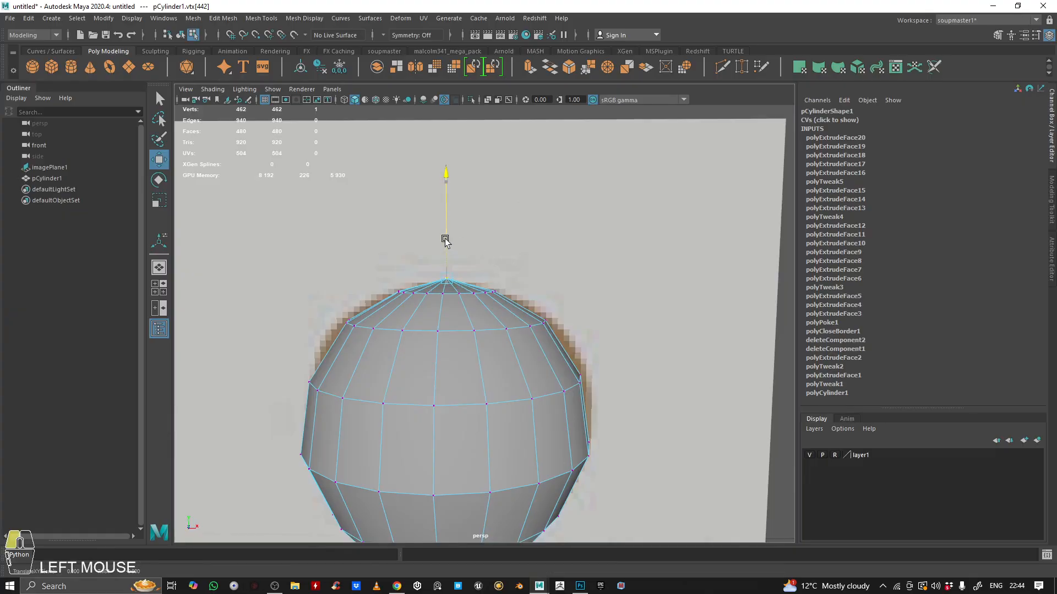
- Return to object mode and select the whole pawn mesh
alt+right_drag(542, 278, 483, 276)
alt+drag(480, 325, 437, 309)
right_drag(438, 309, 457, 240)
click(543, 213)
alt+drag(457, 240, 445, 285)
alt+middle_drag(445, 284, 385, 165)
alt+drag(386, 165, 428, 264)
click(428, 265)
alt+middle_drag(517, 292, 545, 336)
alt+drag(545, 336, 501, 311)
alt+right_drag(501, 311, 596, 315)
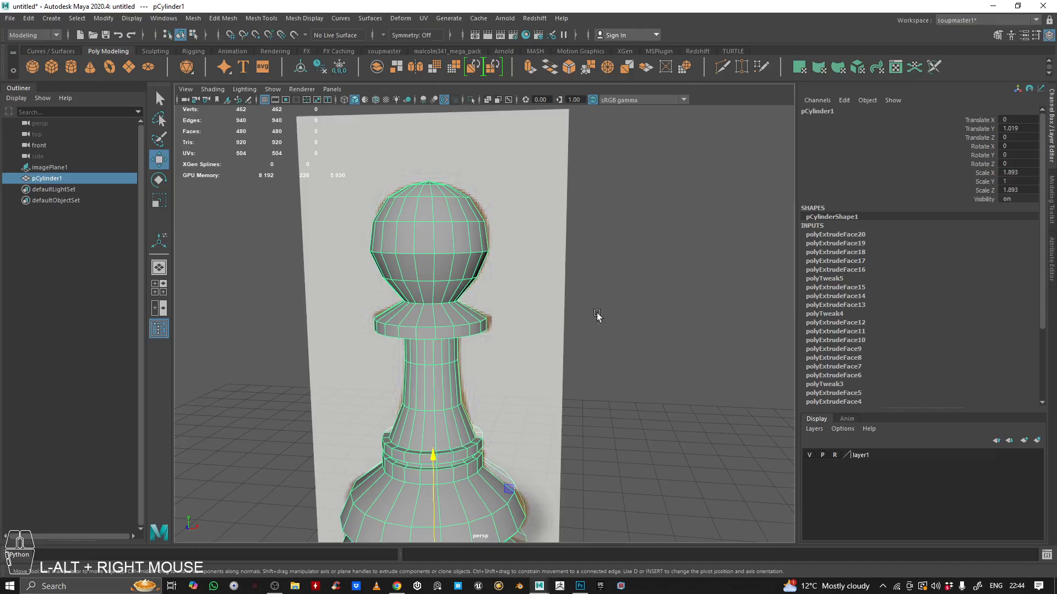
- Examine the whole pawn from several angles against the reference image, checking its overall silhouette
click(665, 234)
alt+right_drag(665, 234, 418, 231)
alt+drag(418, 231, 434, 302)
click(434, 302)
alt+middle_drag(556, 410, 535, 344)
alt+right_drag(363, 336, 330, 330)
alt+drag(330, 331, 406, 330)
alt+right_drag(406, 330, 287, 316)
alt+drag(288, 316, 328, 358)
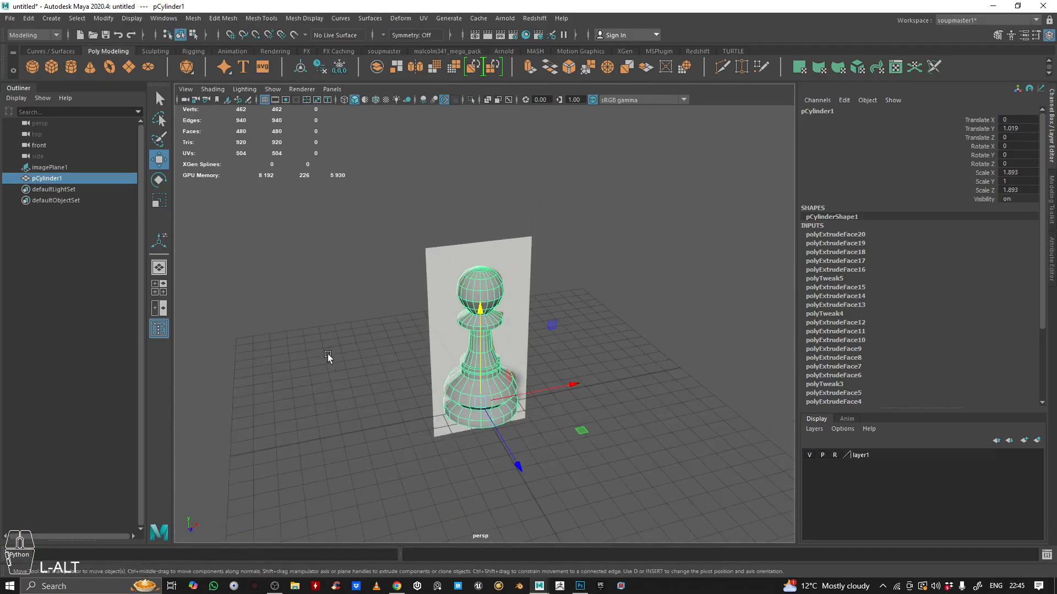
alt+right_drag(328, 358, 464, 333)
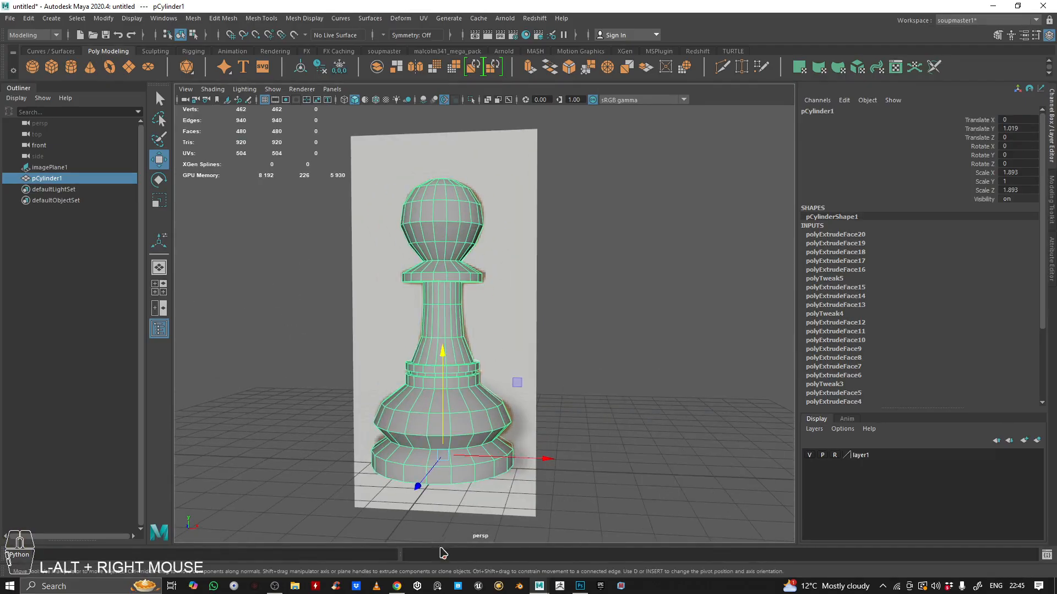